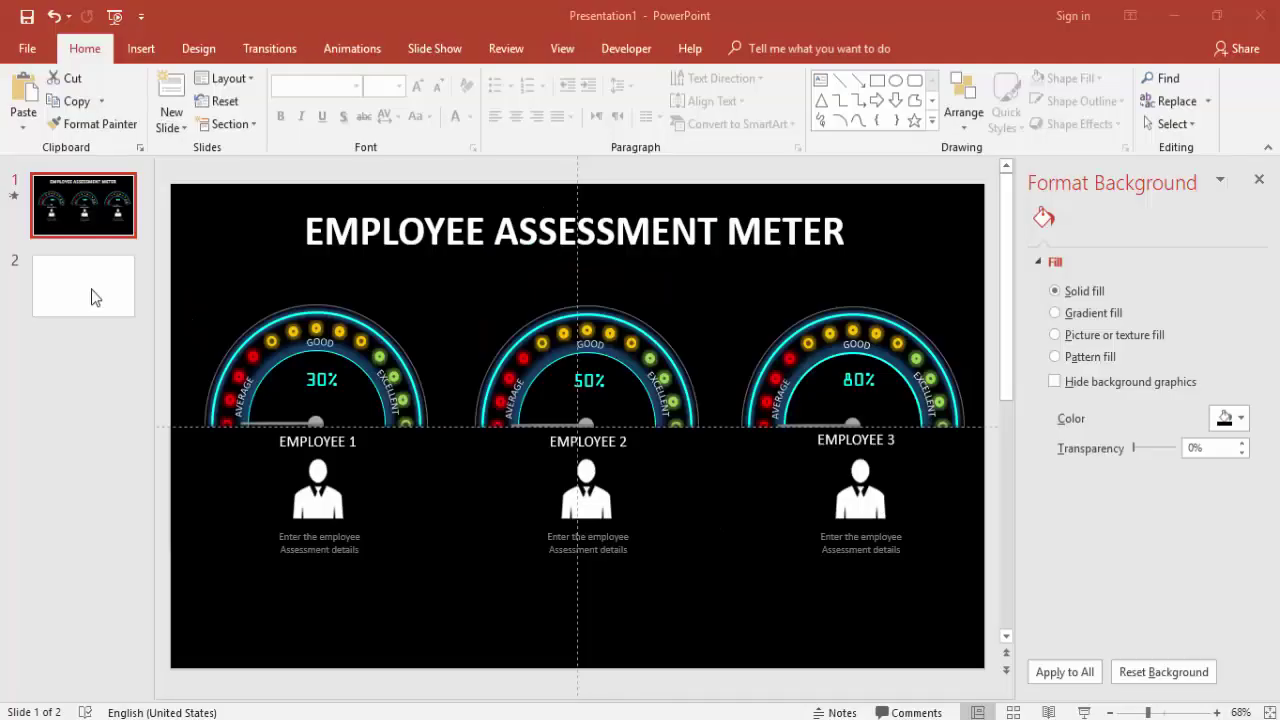
# Draw a large circle on slide 2 with the Oval shape.
pyautogui.click(91, 297)
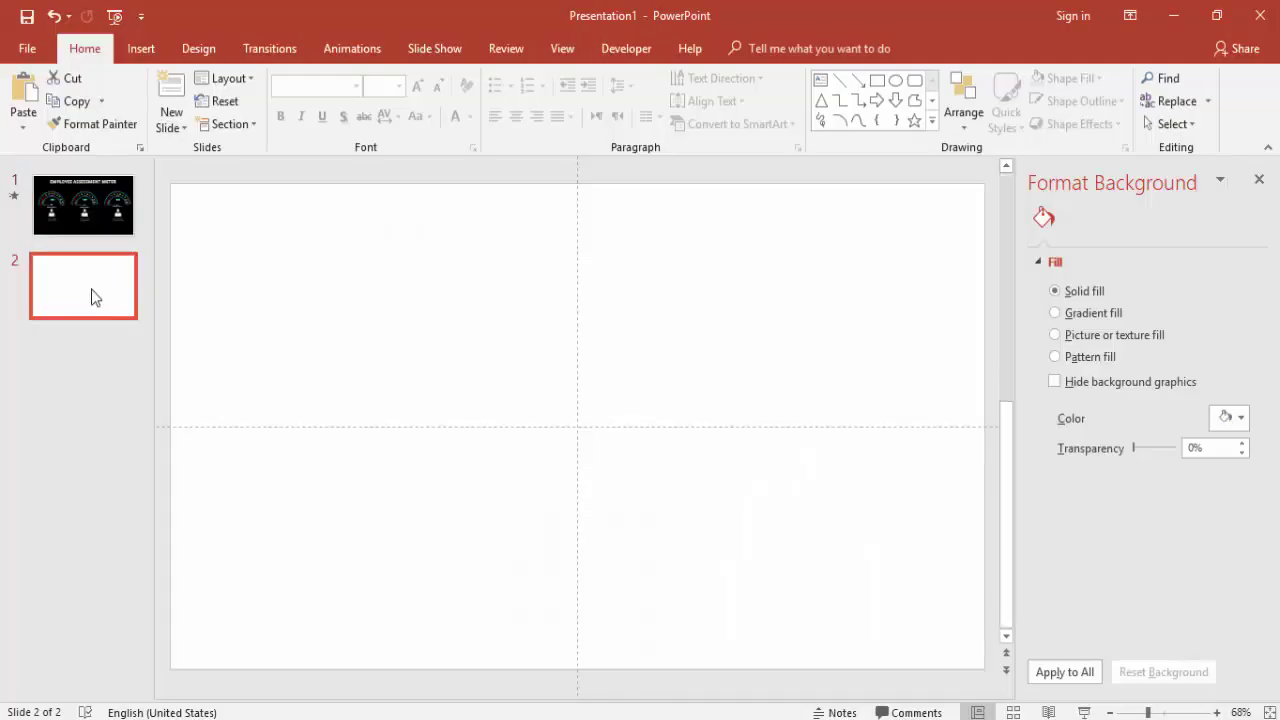
pyautogui.click(141, 48)
pyautogui.click(320, 110)
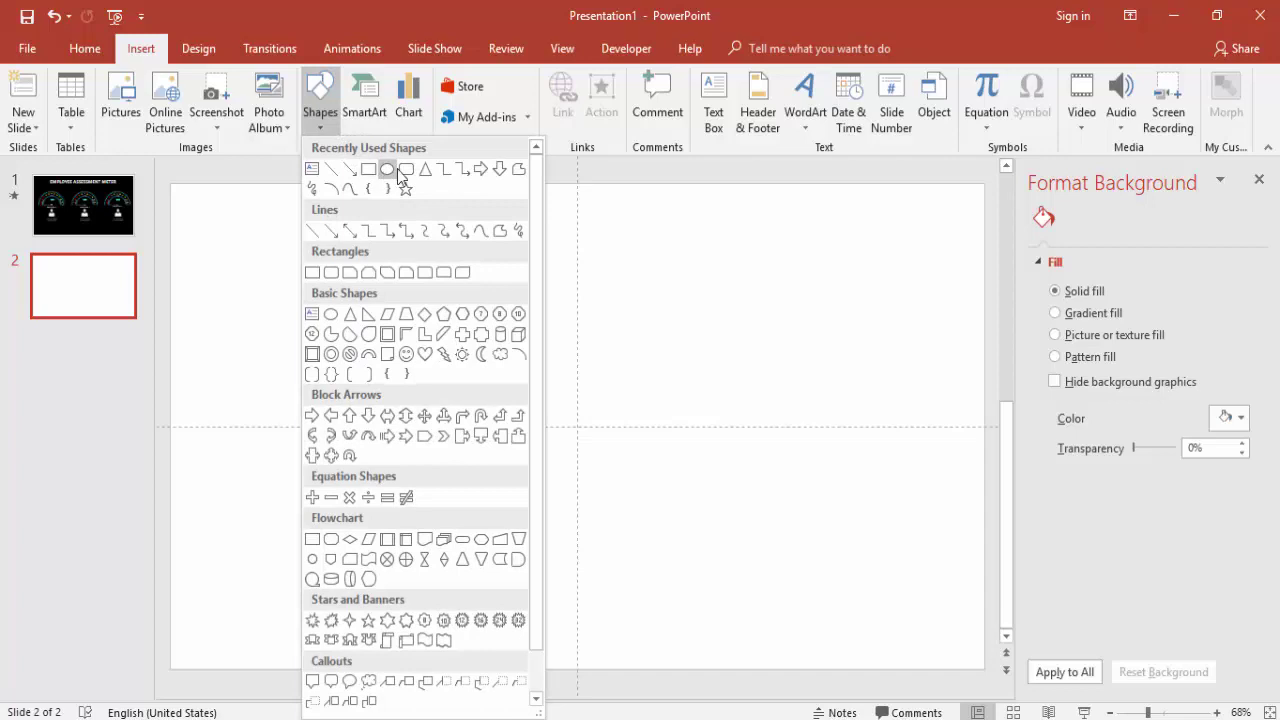
pyautogui.click(388, 172)
pyautogui.moveTo(474, 297)
pyautogui.mouseDown()
pyautogui.moveTo(677, 514)
pyautogui.moveTo(689, 567)
pyautogui.mouseUp()
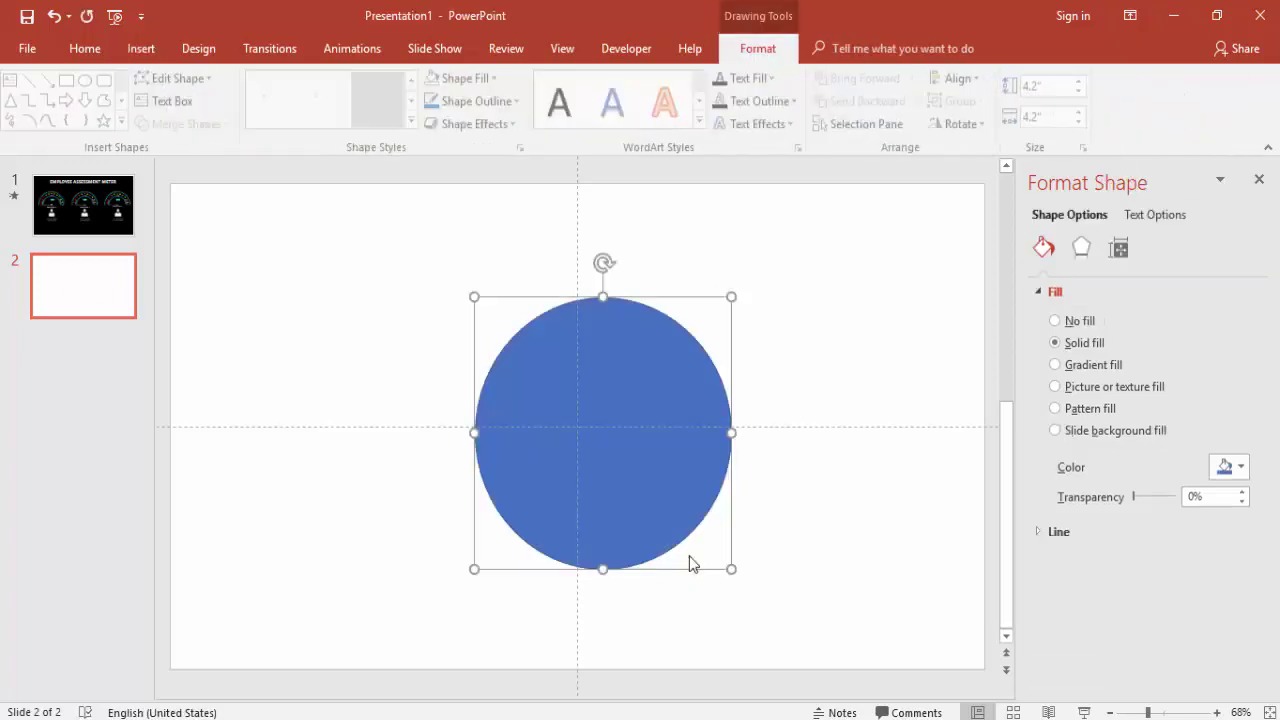
# Centre the circle horizontally and vertically on the slide and give it no fill.
pyautogui.click(962, 80)
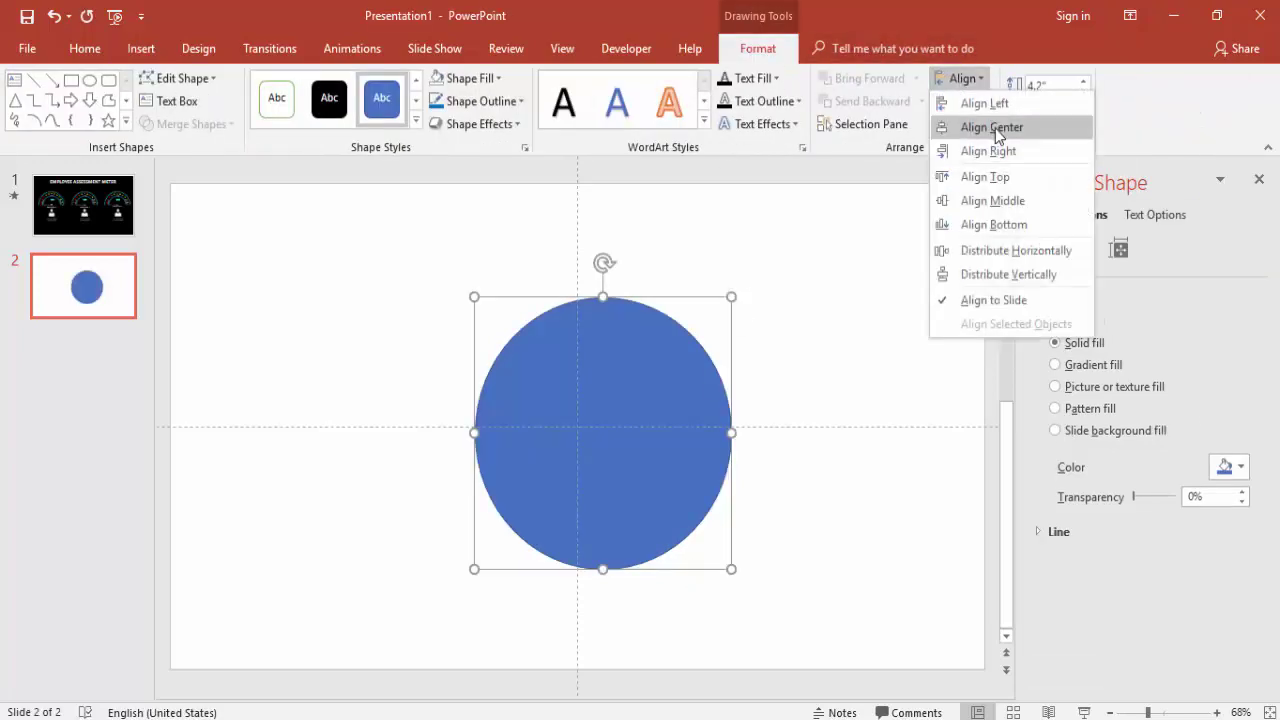
pyautogui.click(995, 127)
pyautogui.click(962, 80)
pyautogui.click(1016, 204)
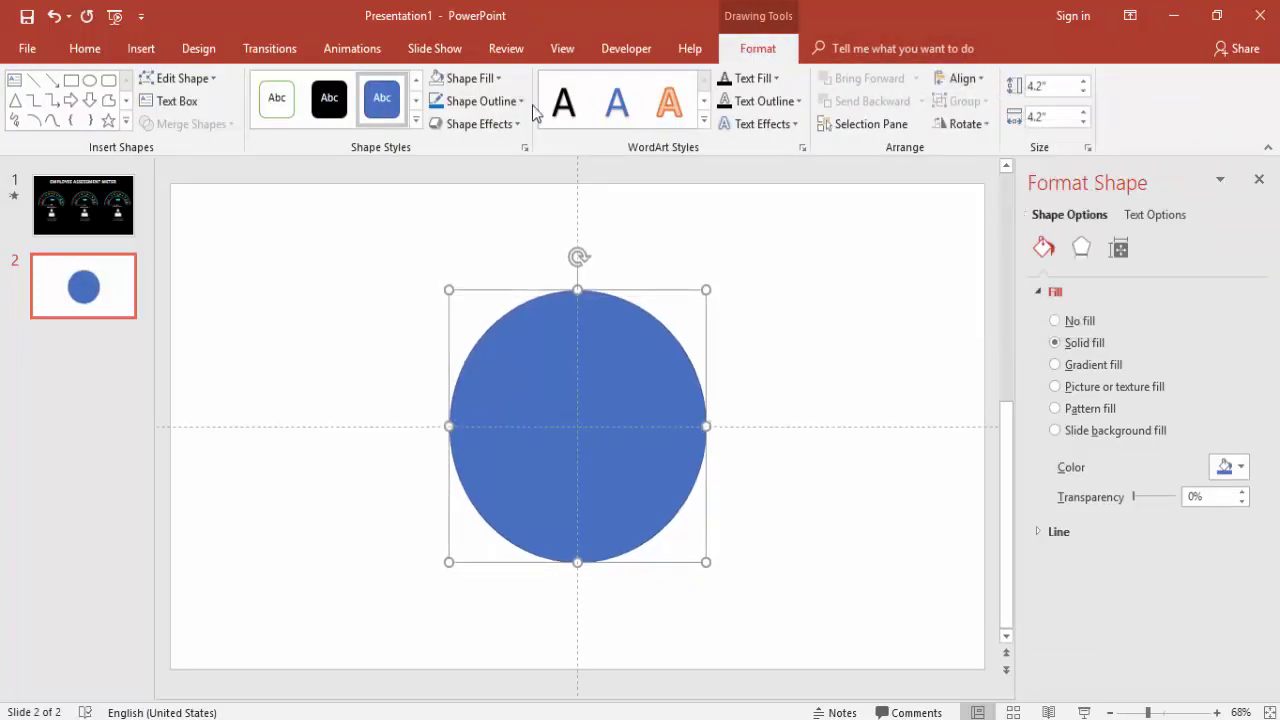
pyautogui.click(466, 80)
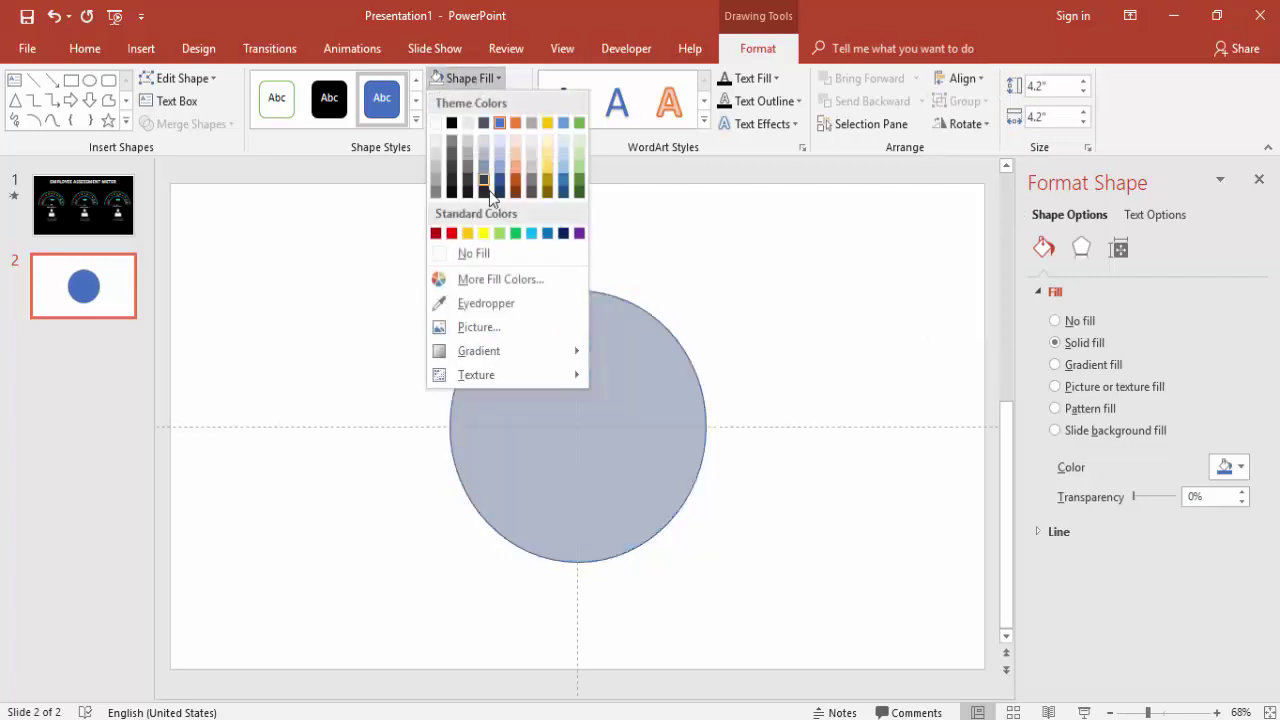
pyautogui.click(489, 249)
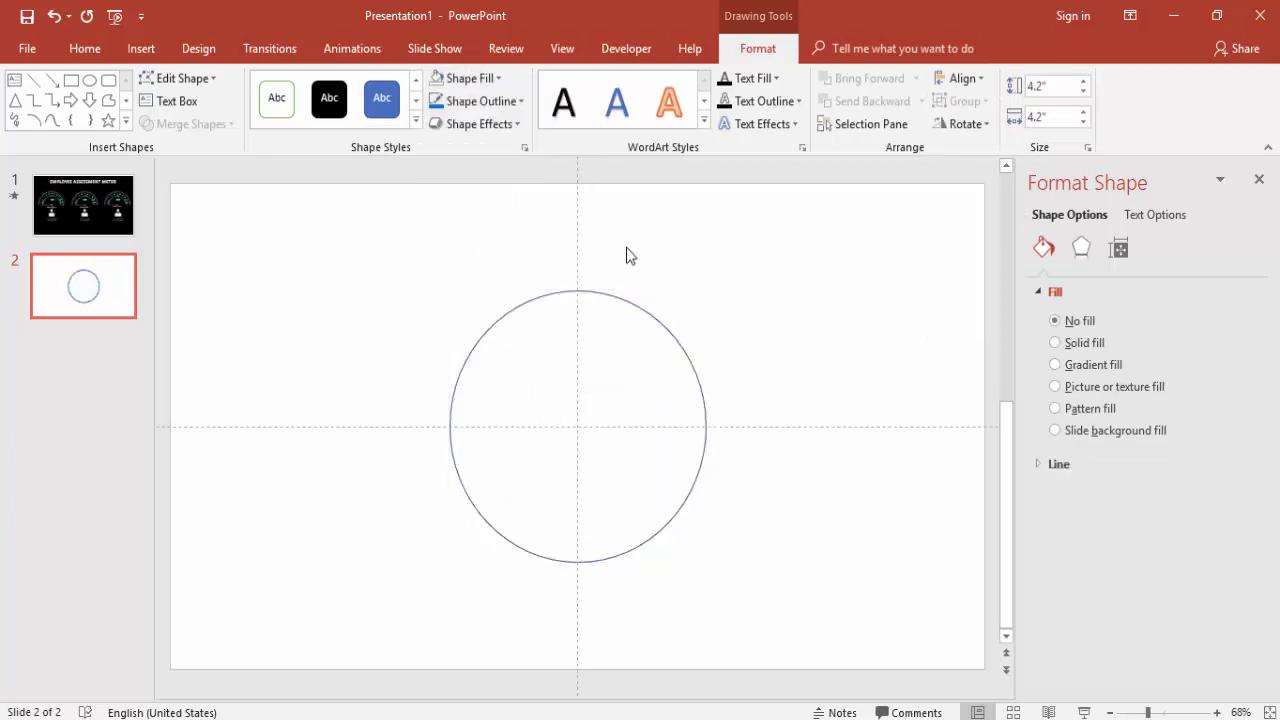
pyautogui.click(351, 268)
# Draw a thin vertical rectangle bar inside the circle.
pyautogui.click(134, 42)
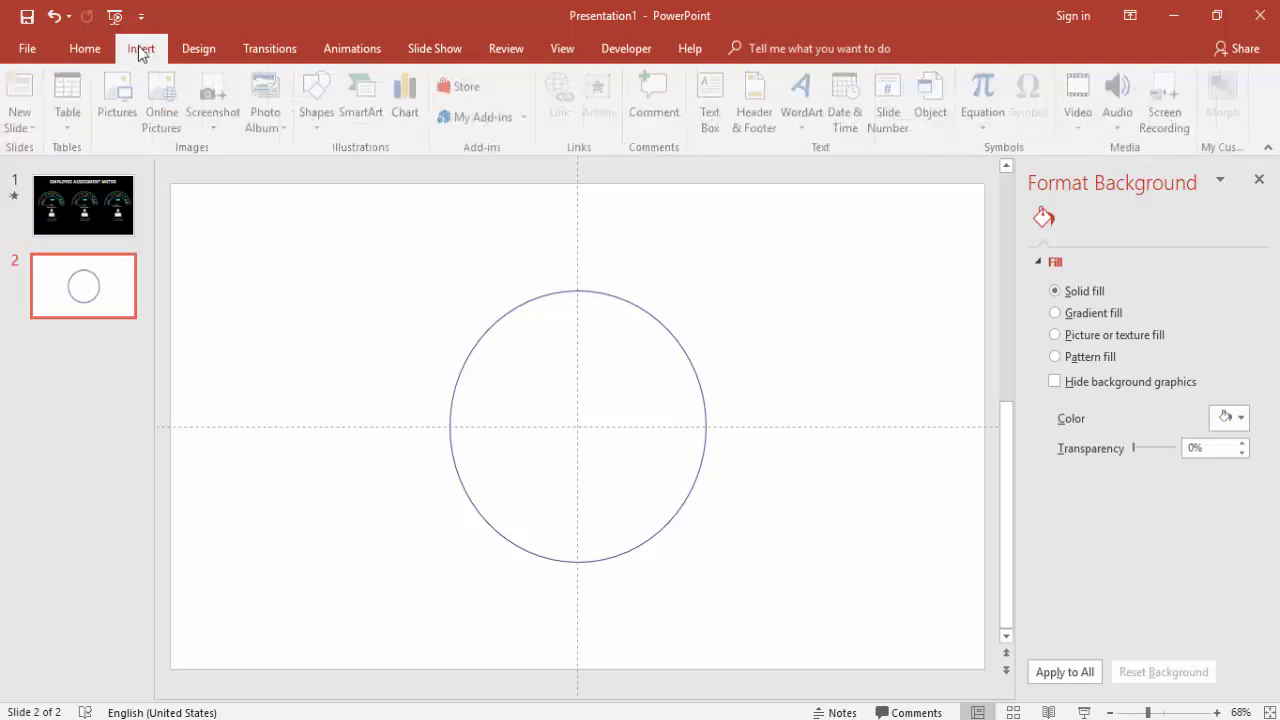
pyautogui.click(325, 129)
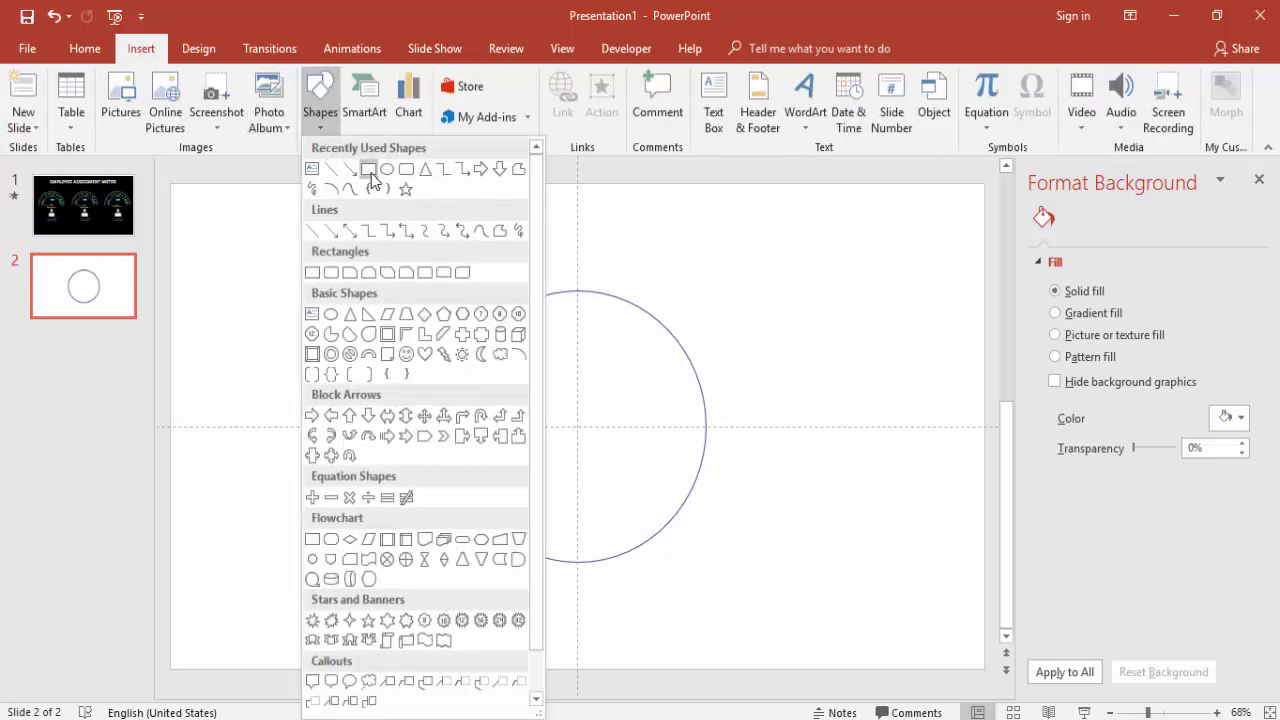
pyautogui.click(370, 170)
pyautogui.moveTo(575, 305); pyautogui.dragTo(574, 524)
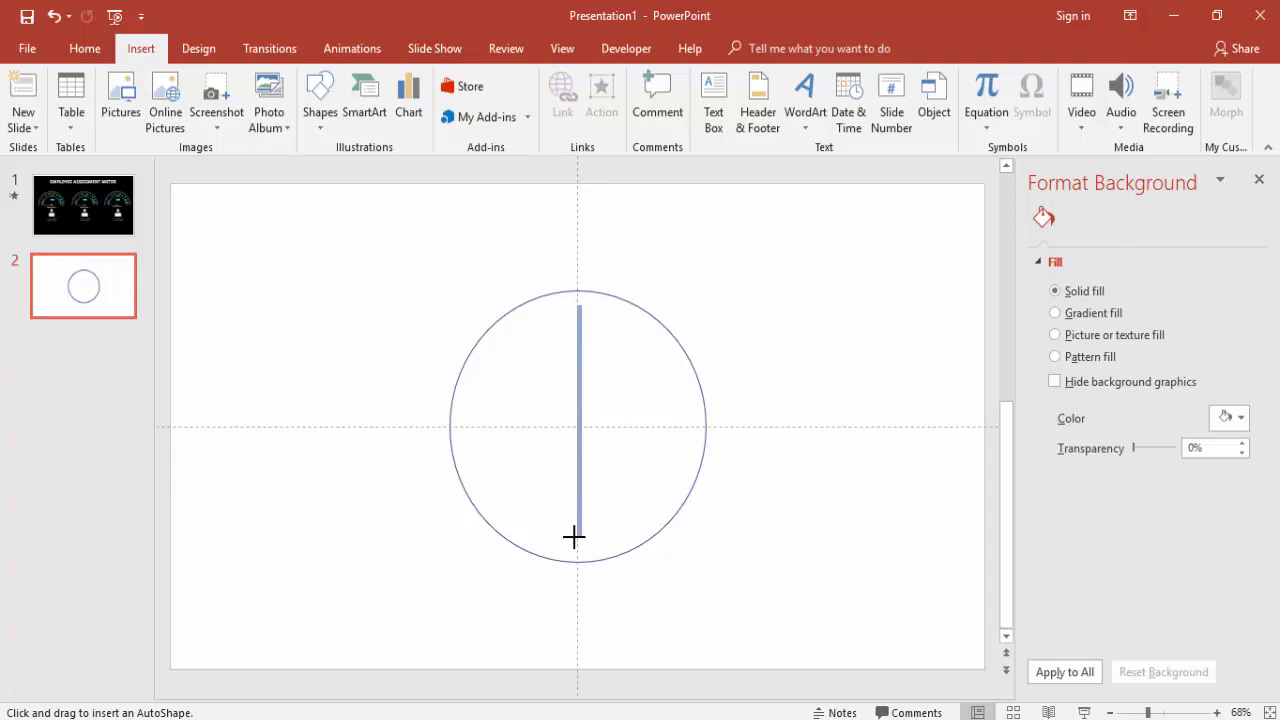
pyautogui.moveTo(573, 537); pyautogui.dragTo(574, 536)
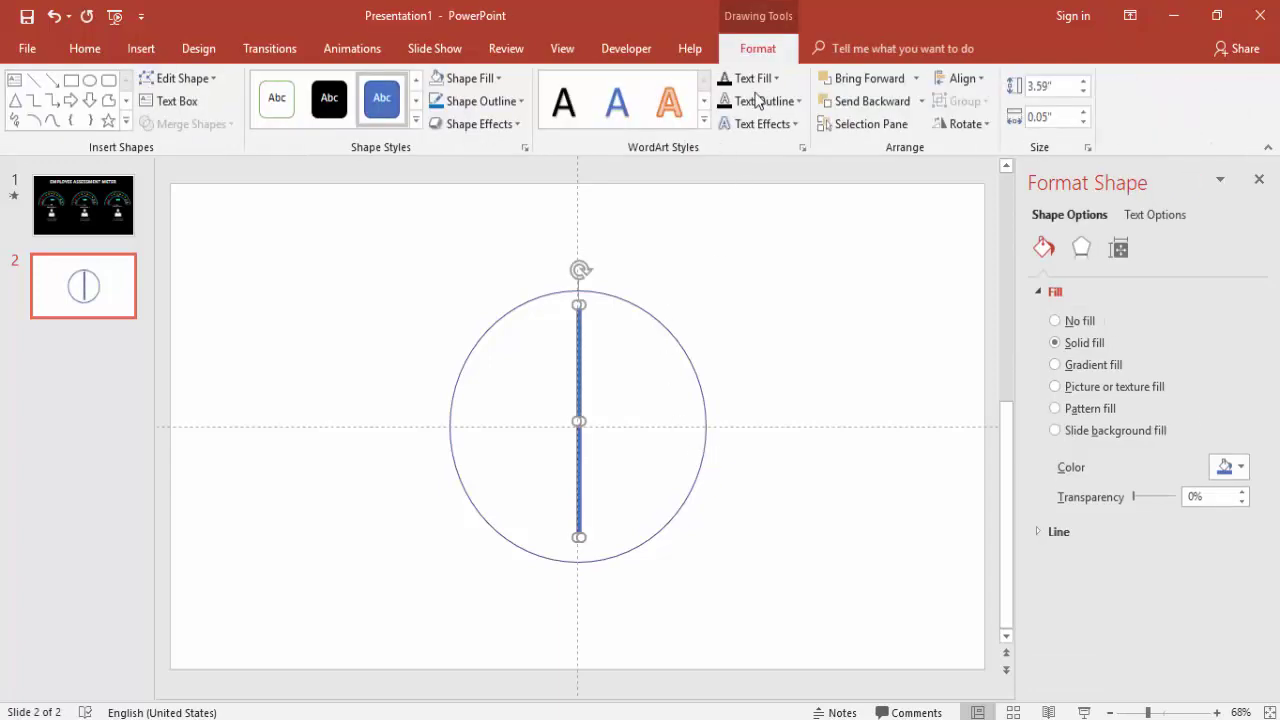
# Centre the bar horizontally and vertically on the slide and remove its outline.
pyautogui.click(960, 78)
pyautogui.click(1000, 126)
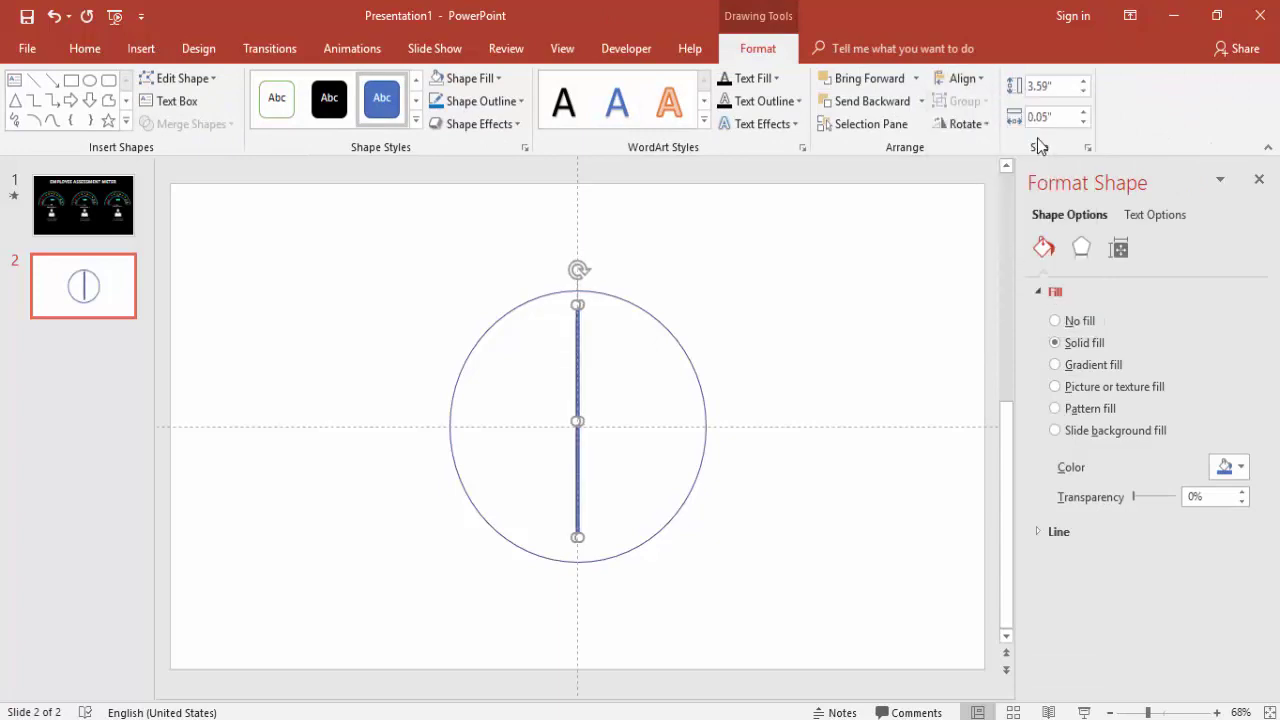
pyautogui.click(960, 78)
pyautogui.click(1010, 200)
pyautogui.click(484, 104)
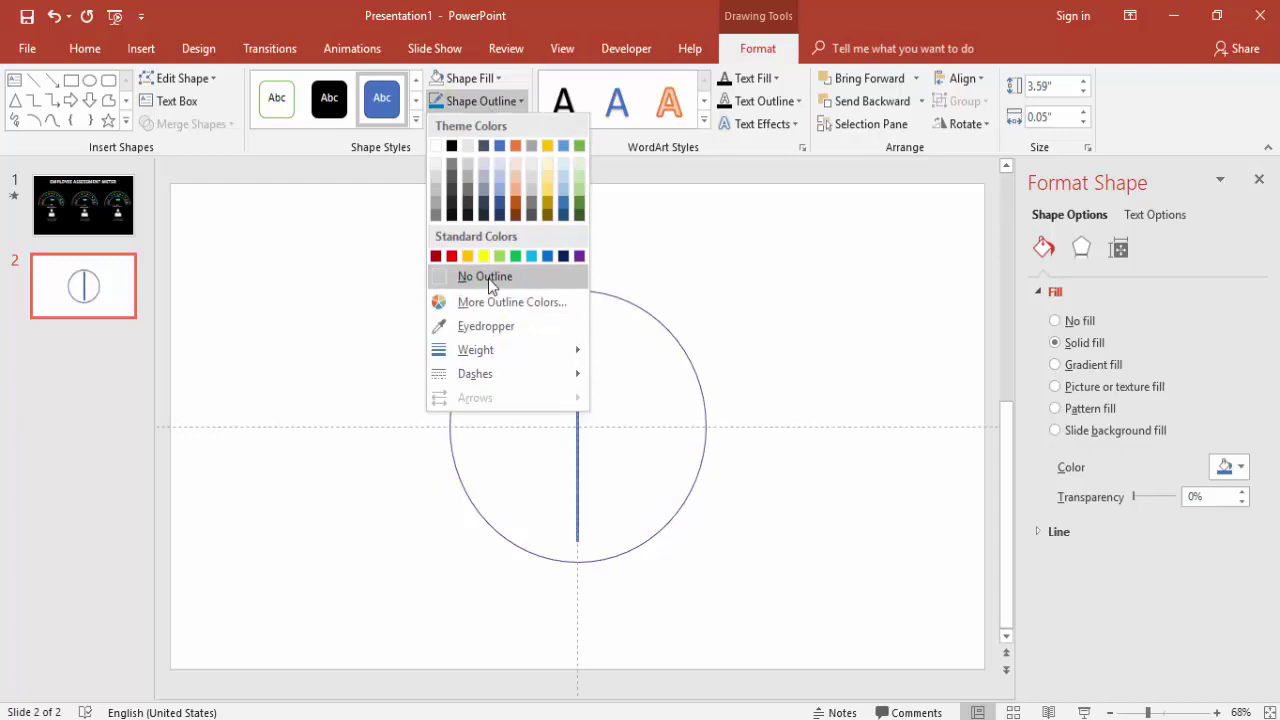
pyautogui.click(488, 278)
pyautogui.click(810, 318)
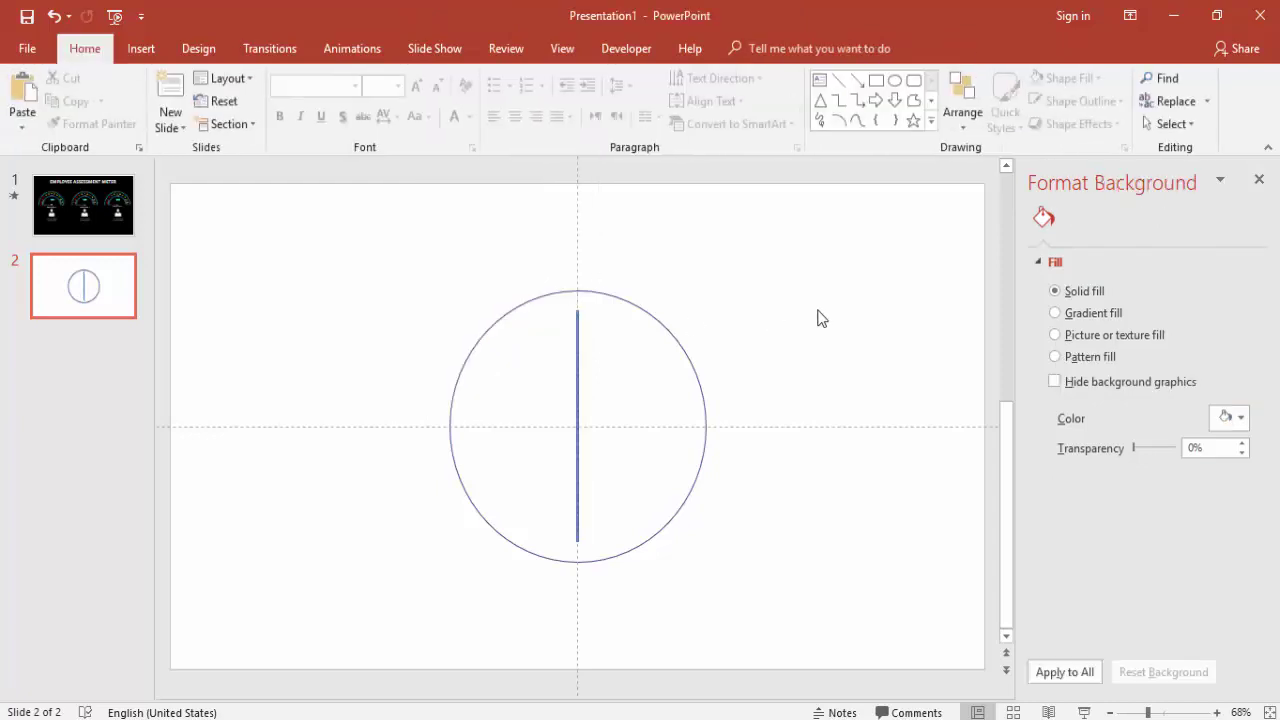
pyautogui.click(139, 48)
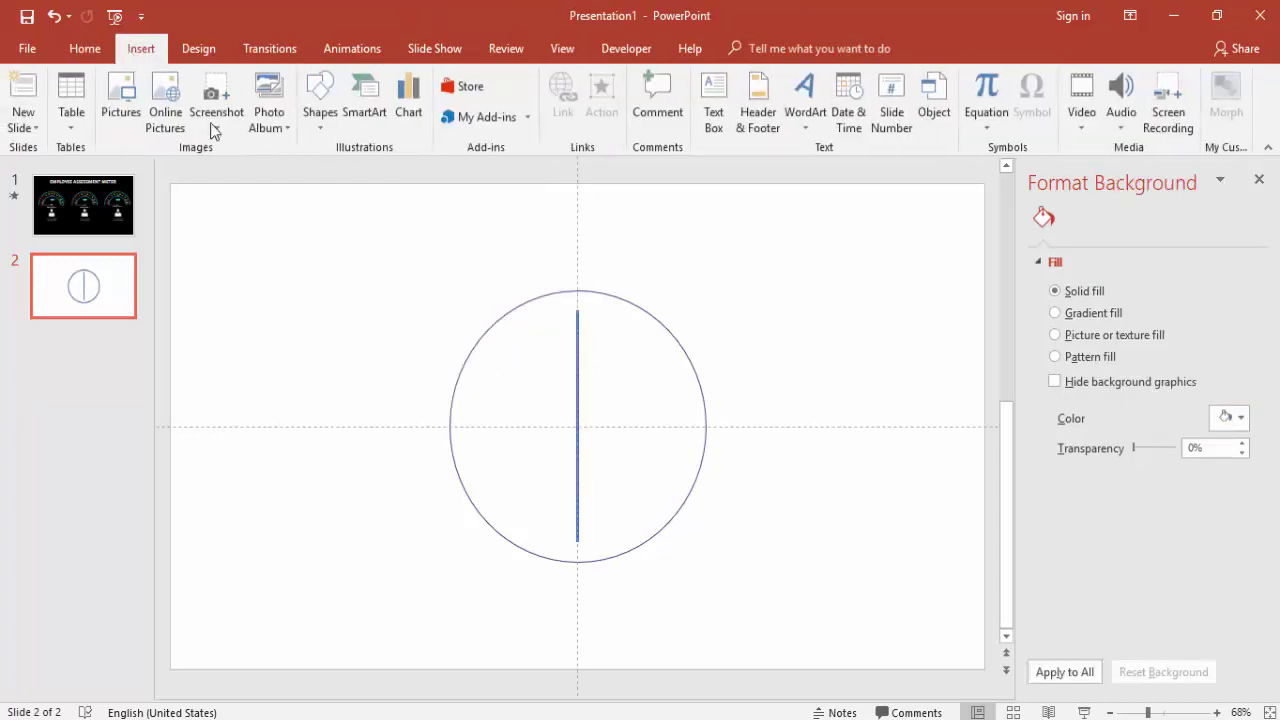
# Draw a small Circle: Hollow shape on the slide.
pyautogui.click(318, 116)
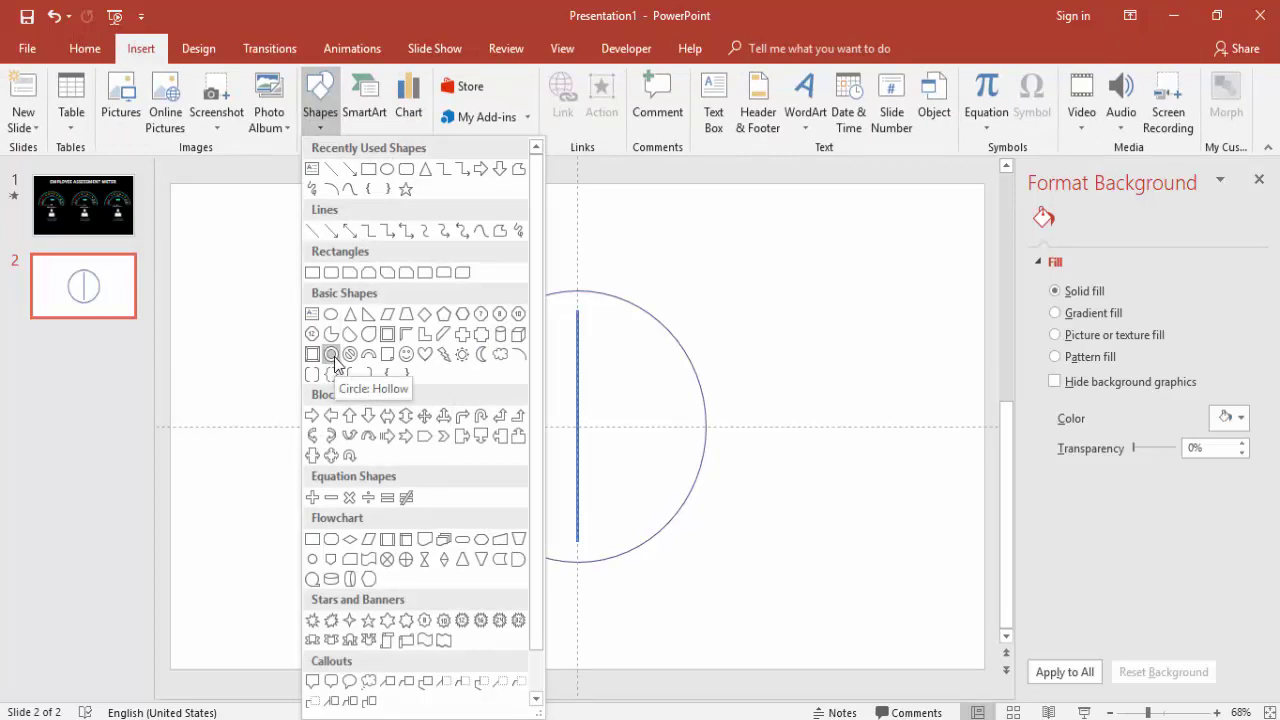
pyautogui.click(331, 355)
pyautogui.moveTo(412, 268); pyautogui.dragTo(422, 275)
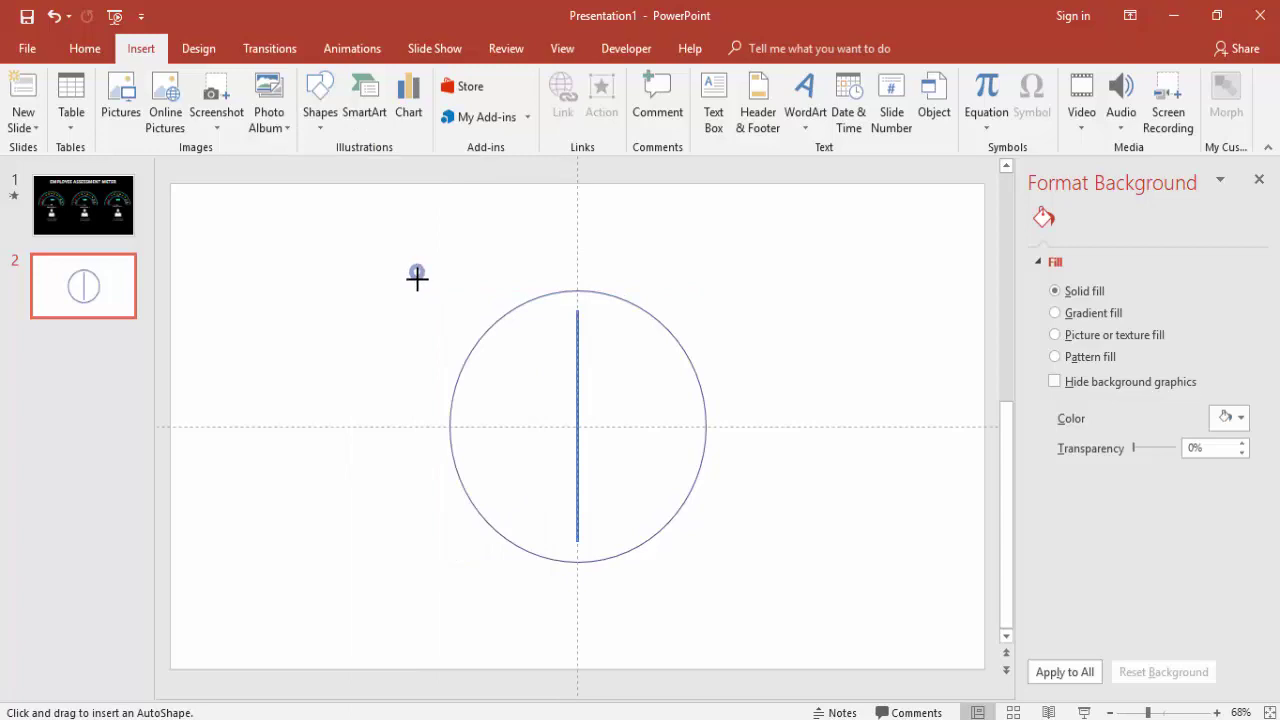
pyautogui.moveTo(415, 278); pyautogui.dragTo(419, 281)
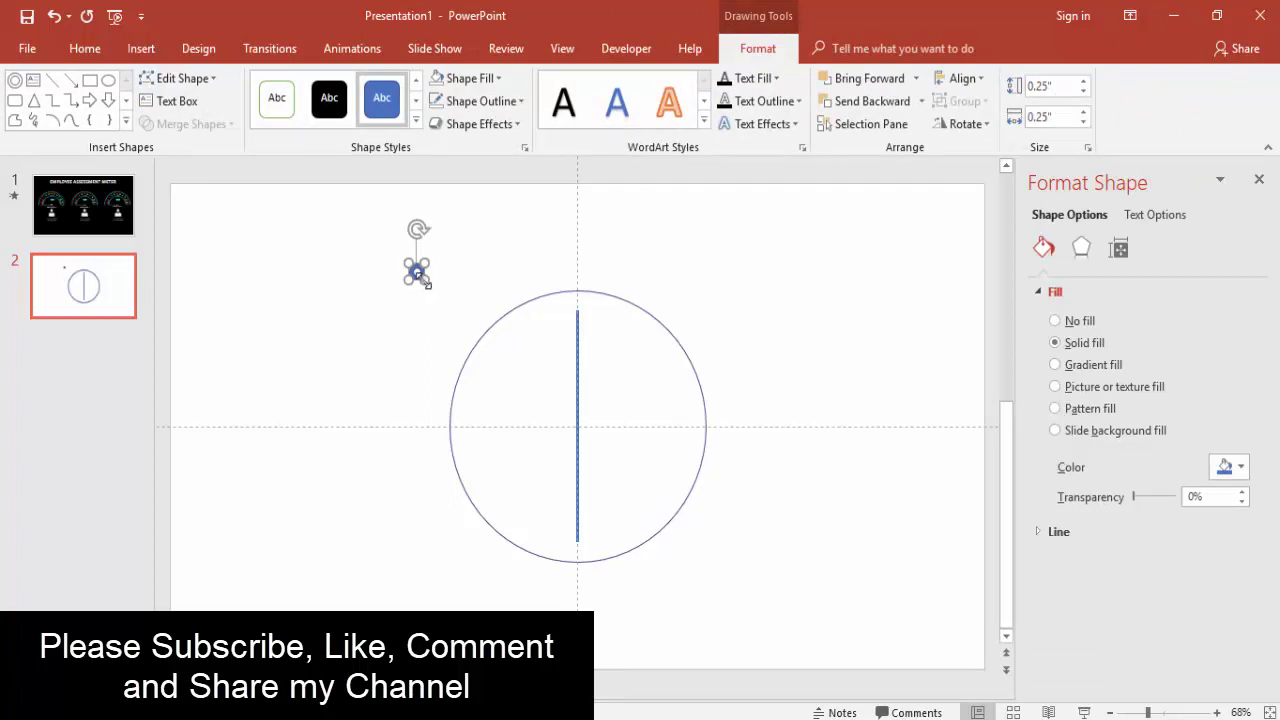
# Place the small circle on the bar's top end and select both shapes together.
pyautogui.moveTo(416, 270); pyautogui.dragTo(576, 310)
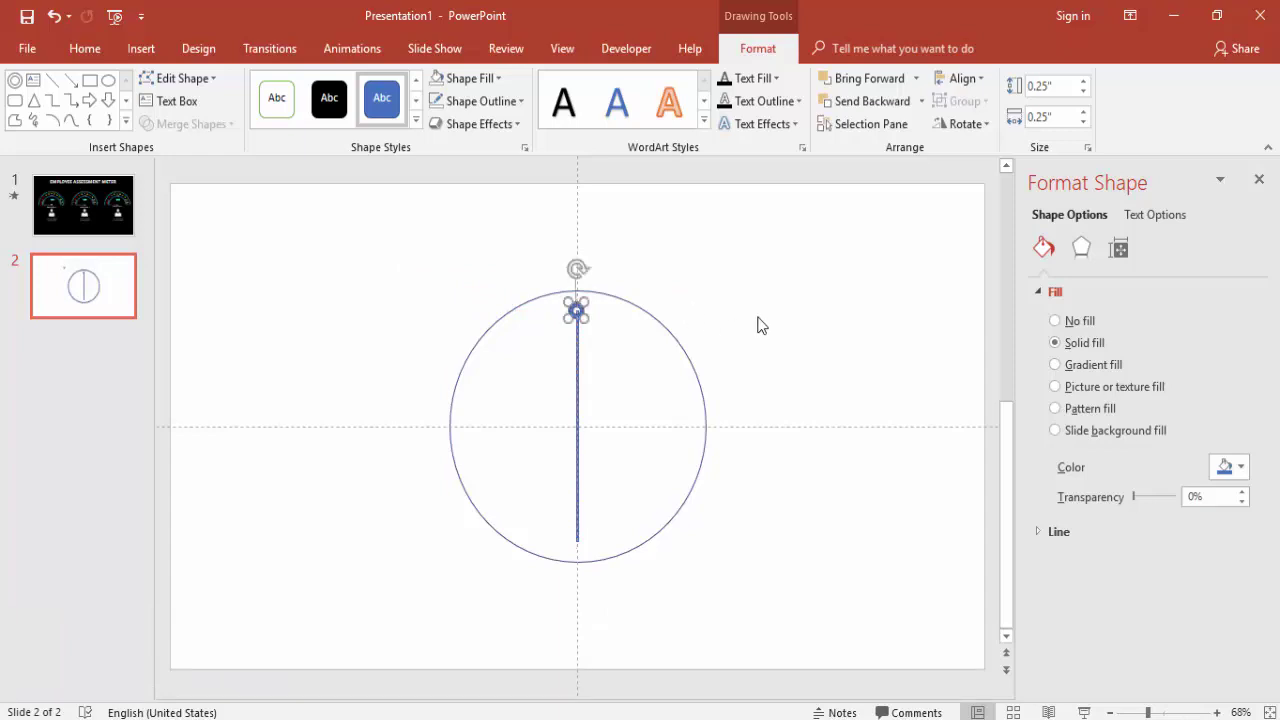
pyautogui.click(578, 306)
pyautogui.moveTo(578, 306); pyautogui.dragTo(575, 305)
pyautogui.click(576, 305)
pyautogui.press('Escape')
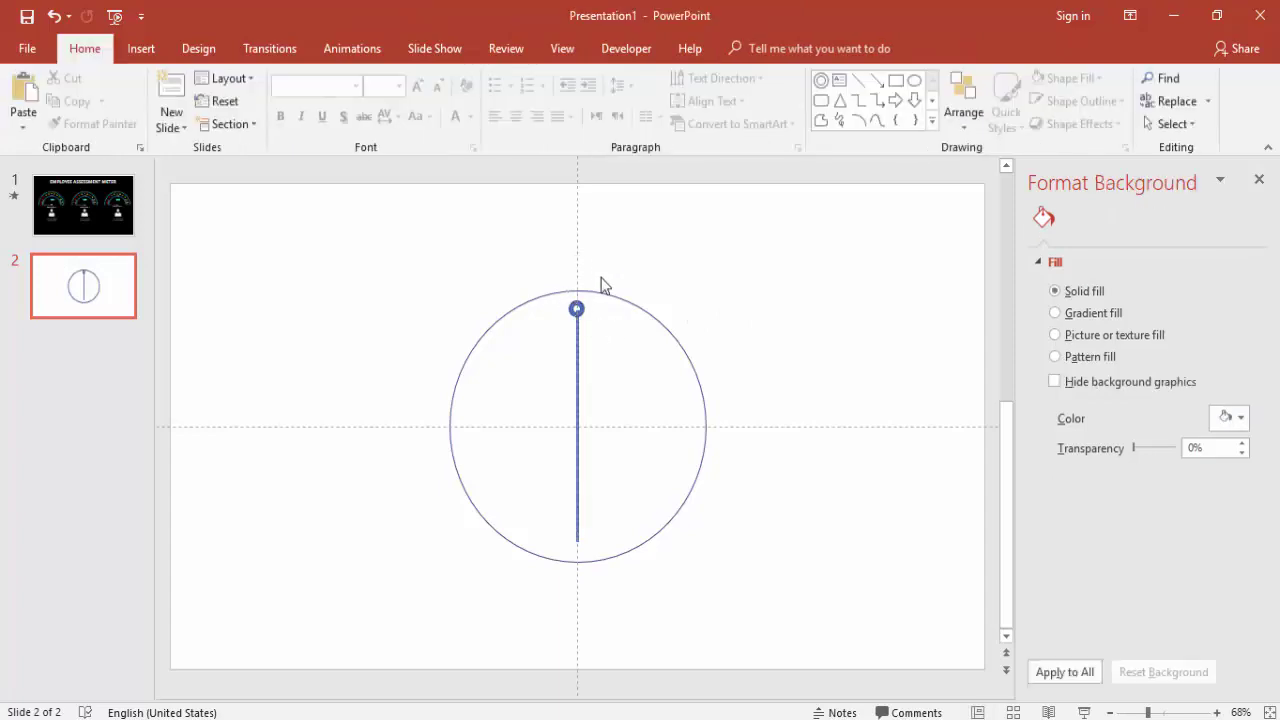
pyautogui.moveTo(596, 250); pyautogui.dragTo(549, 602)
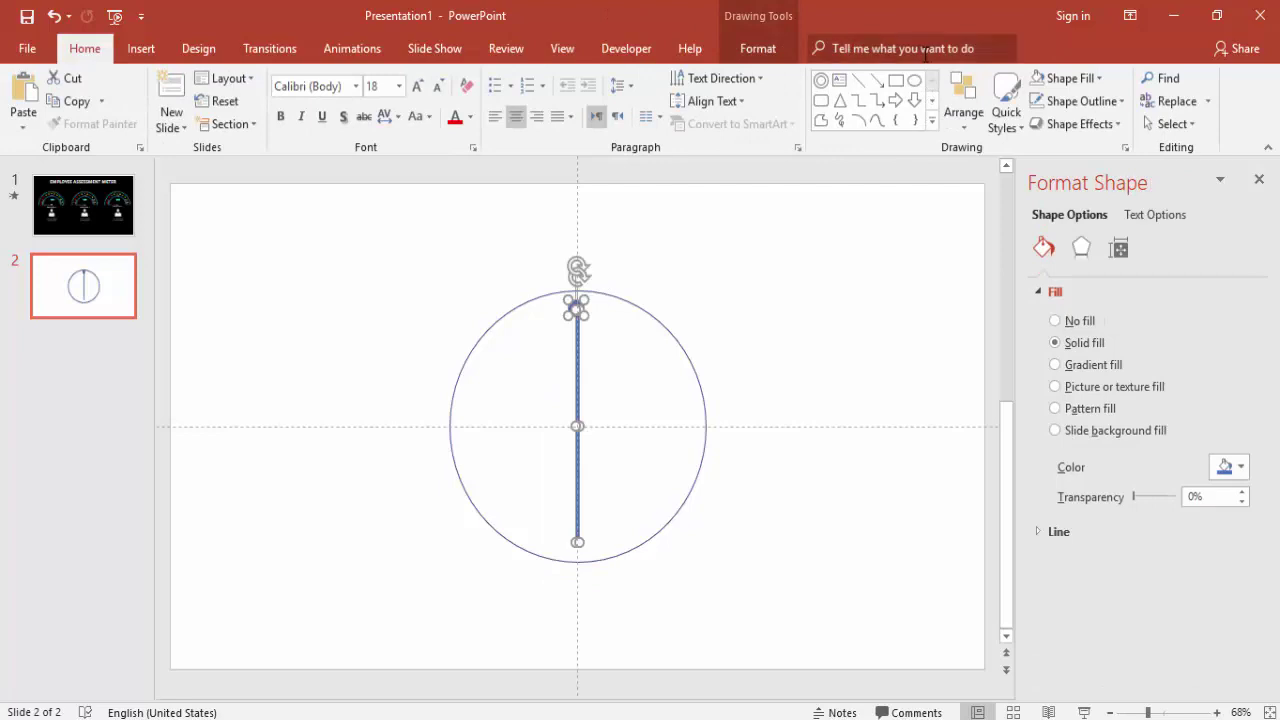
# Centre the bar and small circle horizontally on the slide.
pyautogui.click(757, 49)
pyautogui.click(962, 80)
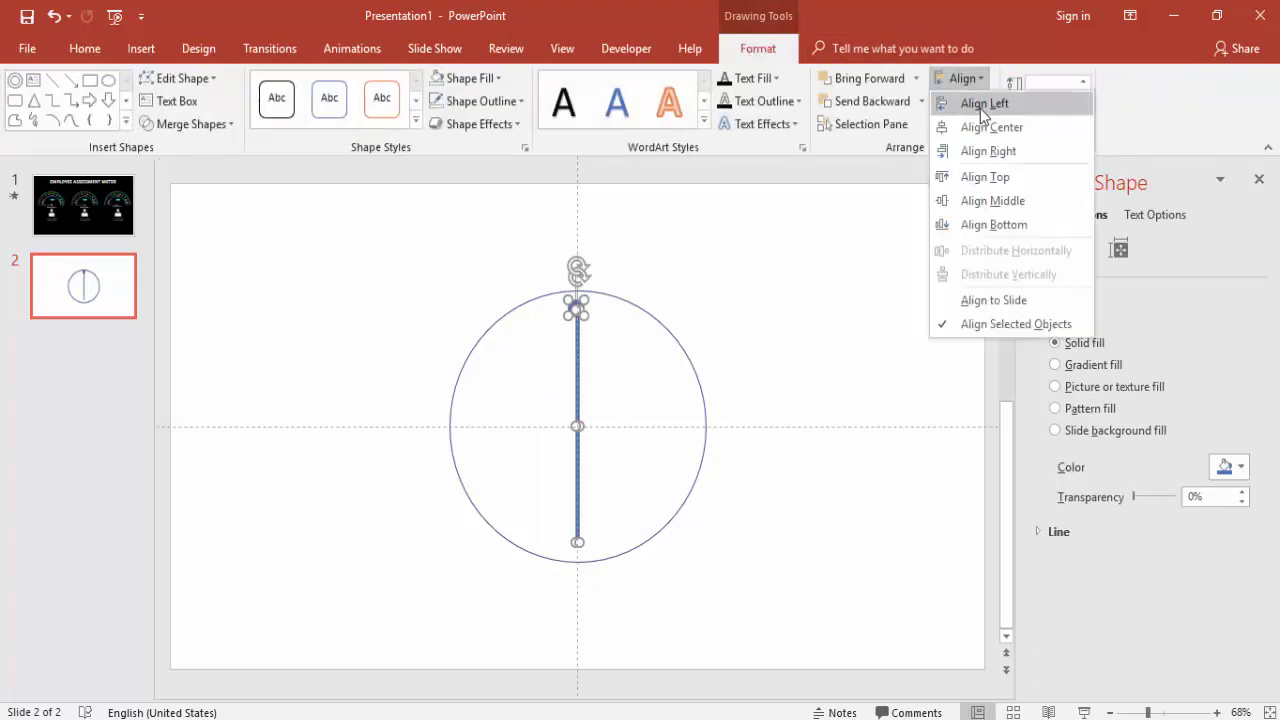
pyautogui.click(991, 128)
pyautogui.press('Escape')
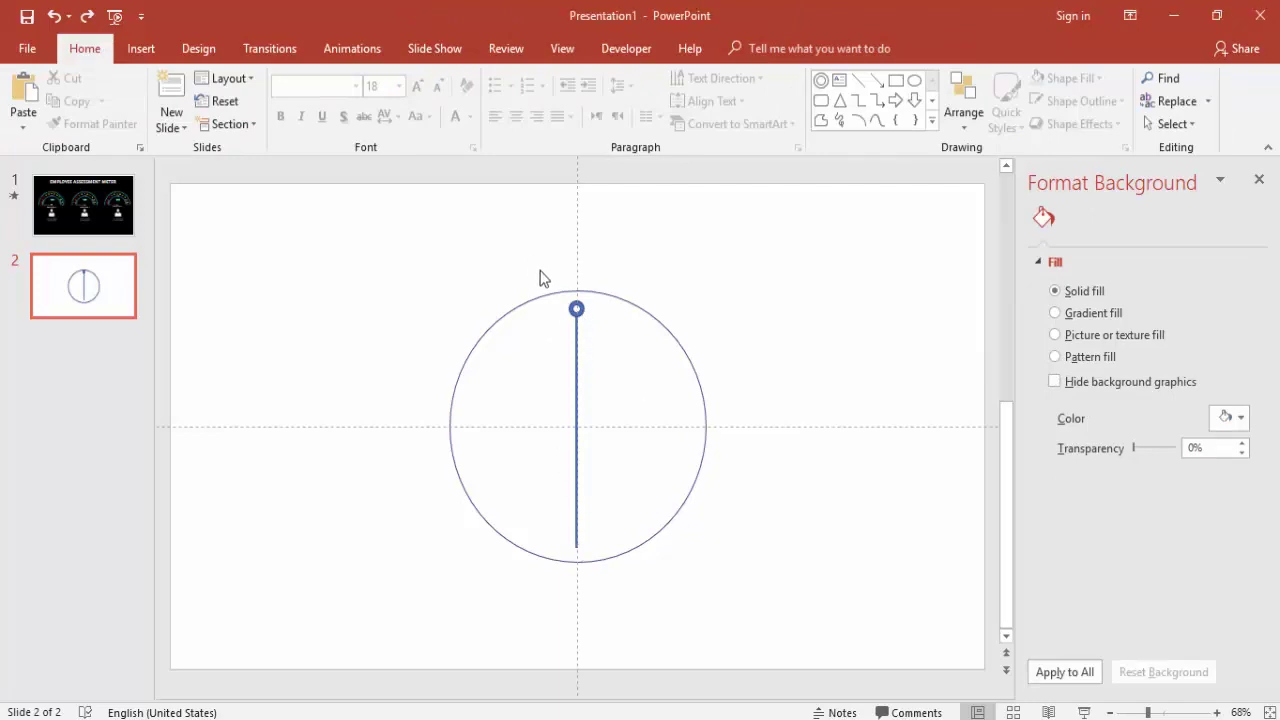
# Adjust the bar so circles cap both ends, then group the bar and circles.
pyautogui.click(576, 315)
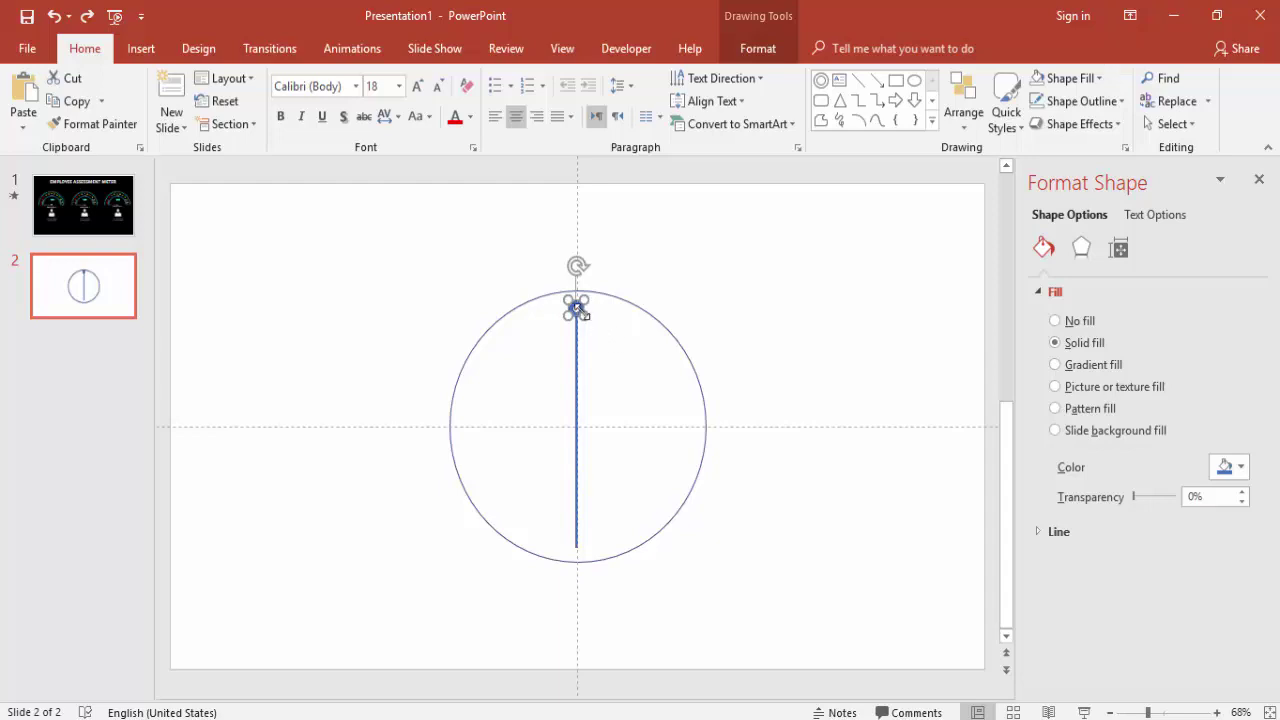
pyautogui.moveTo(576, 321); pyautogui.dragTo(595, 568)
pyautogui.moveTo(631, 612); pyautogui.dragTo(548, 202)
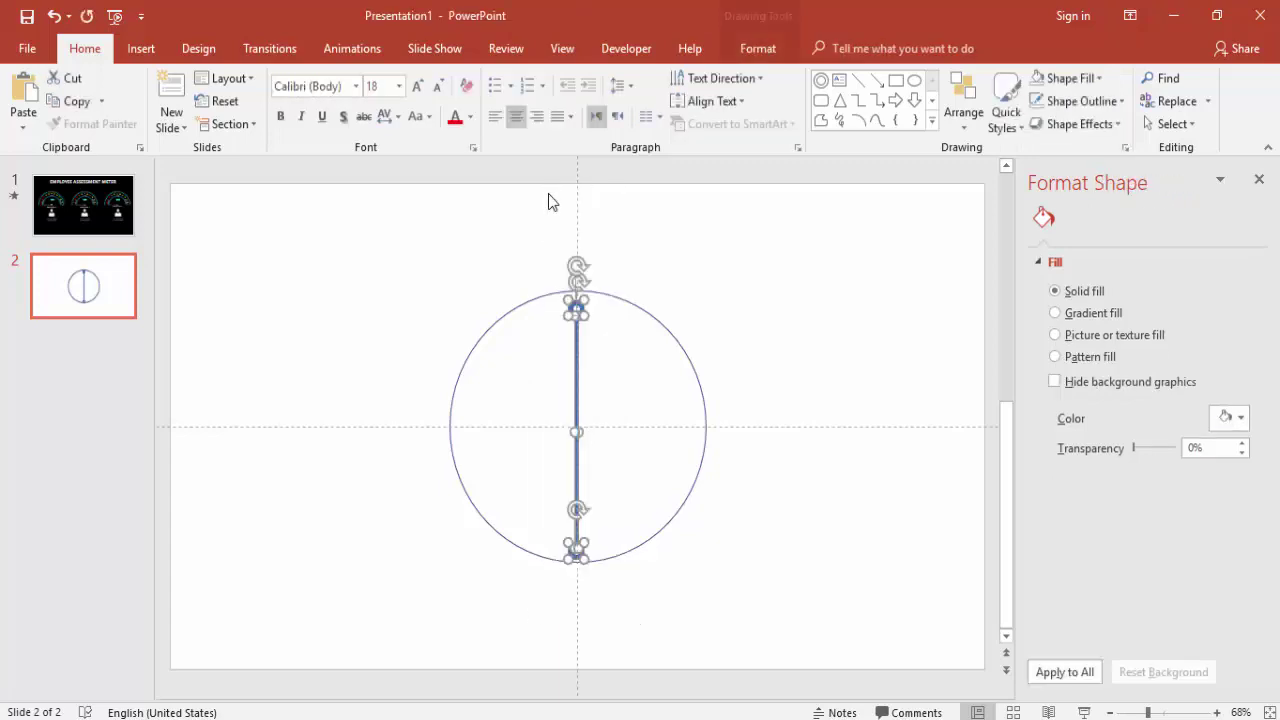
pyautogui.rightClick(576, 381)
pyautogui.moveTo(688, 505)
pyautogui.click(755, 497)
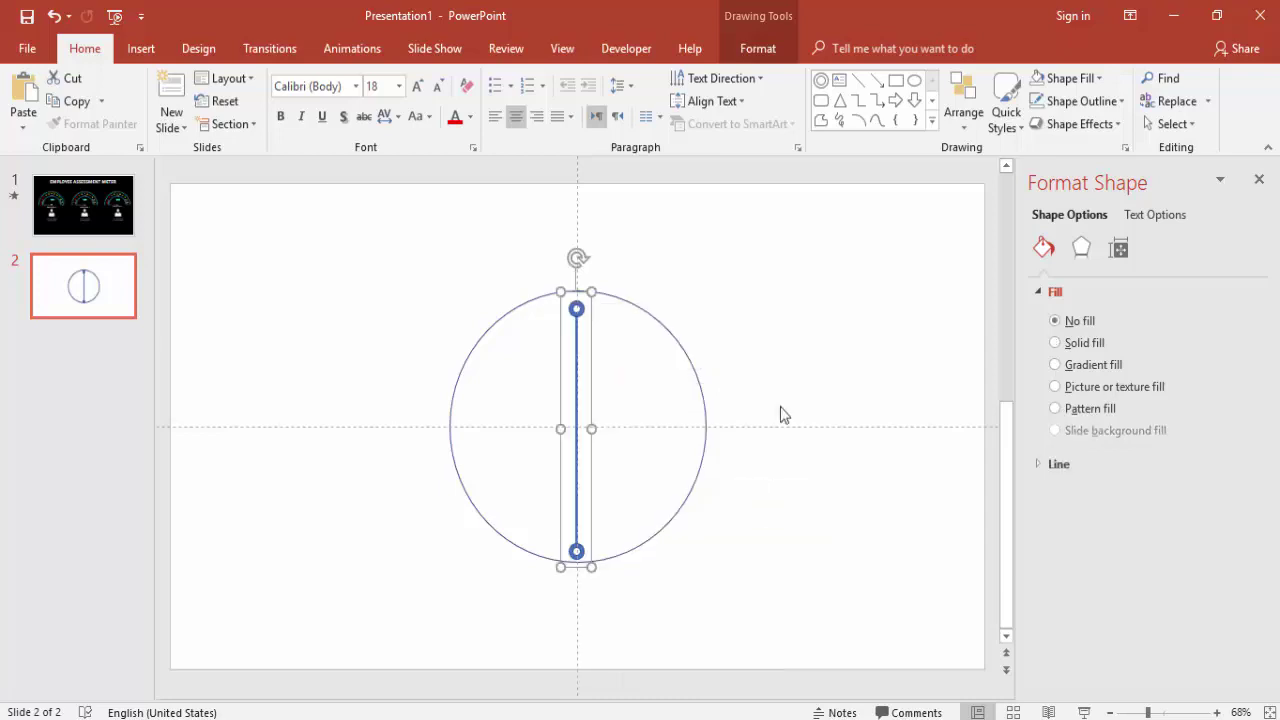
# Centre the needle group horizontally and vertically on the slide.
pyautogui.click(777, 46)
pyautogui.click(962, 78)
pyautogui.click(992, 126)
pyautogui.click(962, 78)
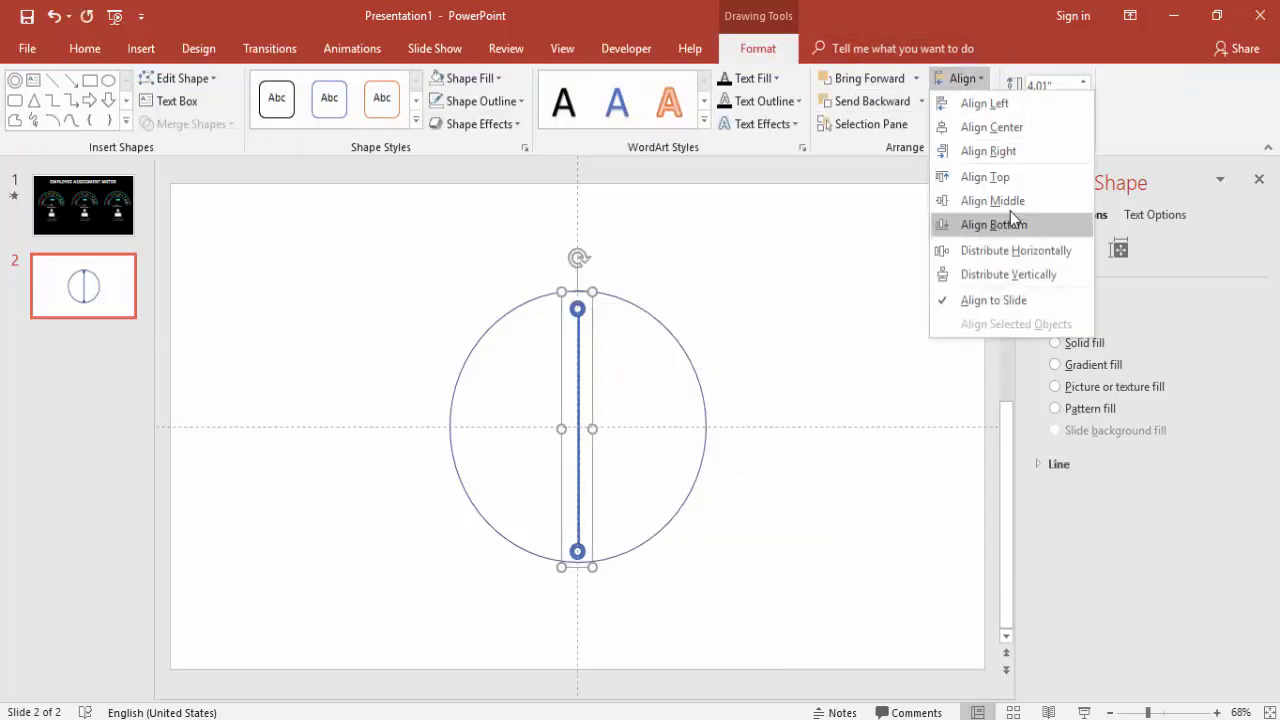
pyautogui.click(965, 197)
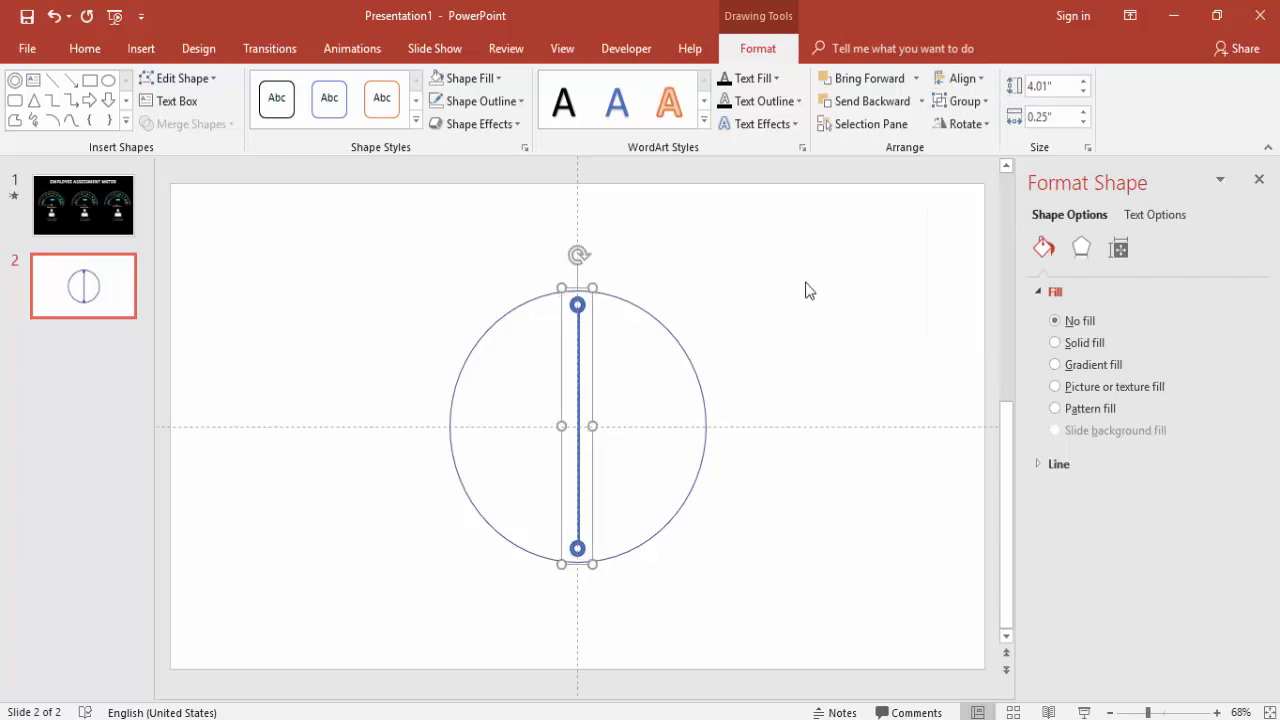
# Duplicate the needle with Ctrl+D and stack both copies using Align Left and Align Middle.
pyautogui.hotkey('ctrl', 'd')
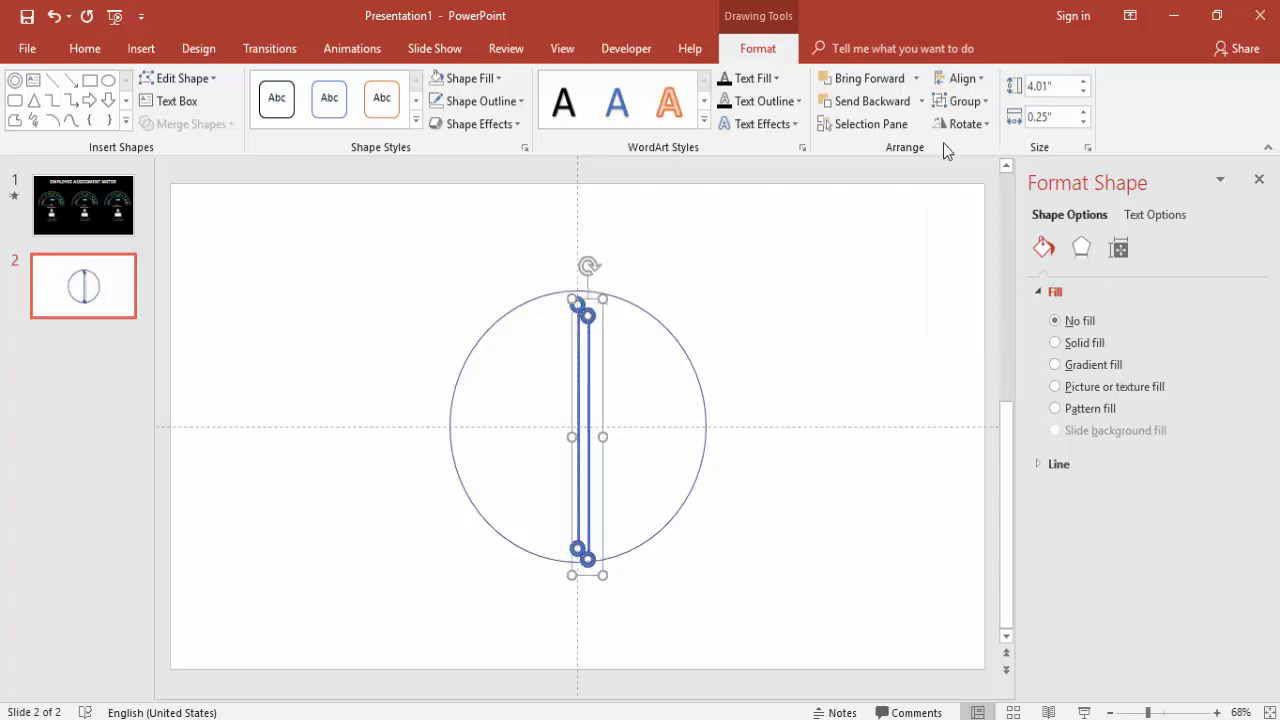
pyautogui.click(962, 78)
pyautogui.click(985, 100)
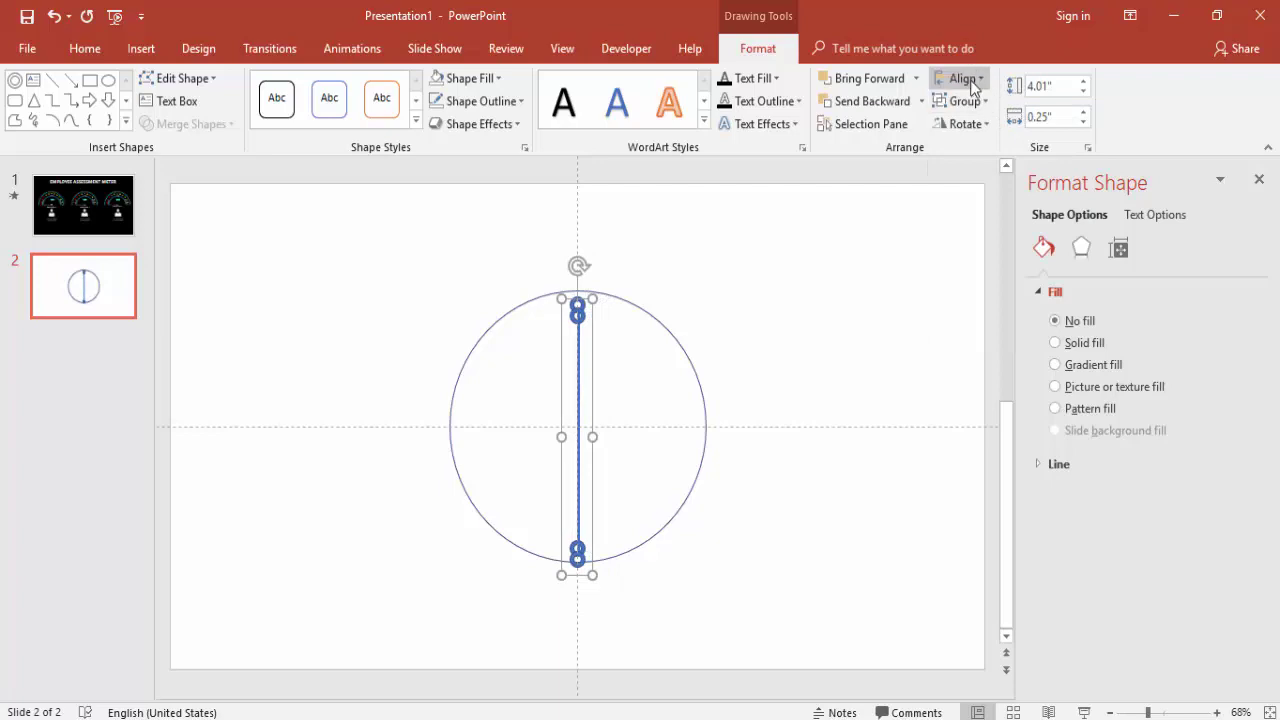
pyautogui.click(972, 82)
pyautogui.click(1009, 205)
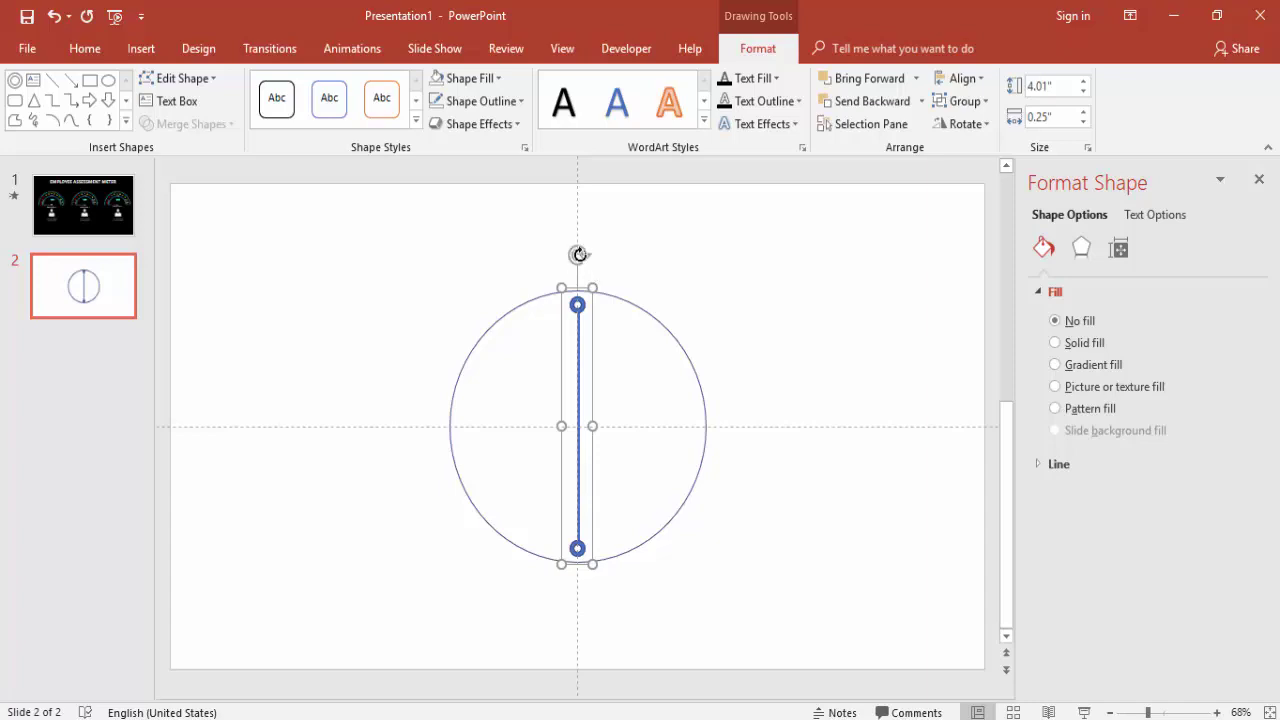
# Rotate the copy, repeat Ctrl+D to fill the wheel of spokes, then ungroup it.
pyautogui.moveTo(579, 254); pyautogui.dragTo(708, 325)
pyautogui.hotkey('ctrl', 'd')
pyautogui.hotkey('ctrl', 'd')
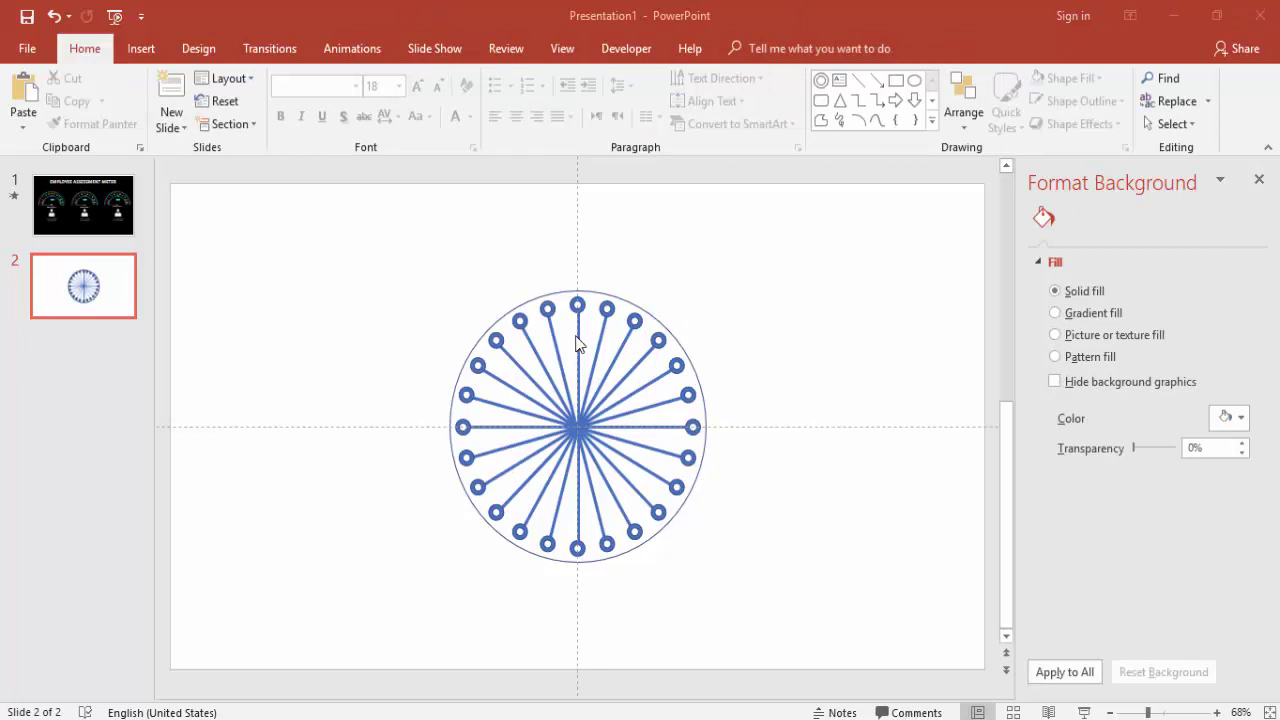
pyautogui.click(574, 323)
pyautogui.rightClick(576, 327)
pyautogui.moveTo(650, 441)
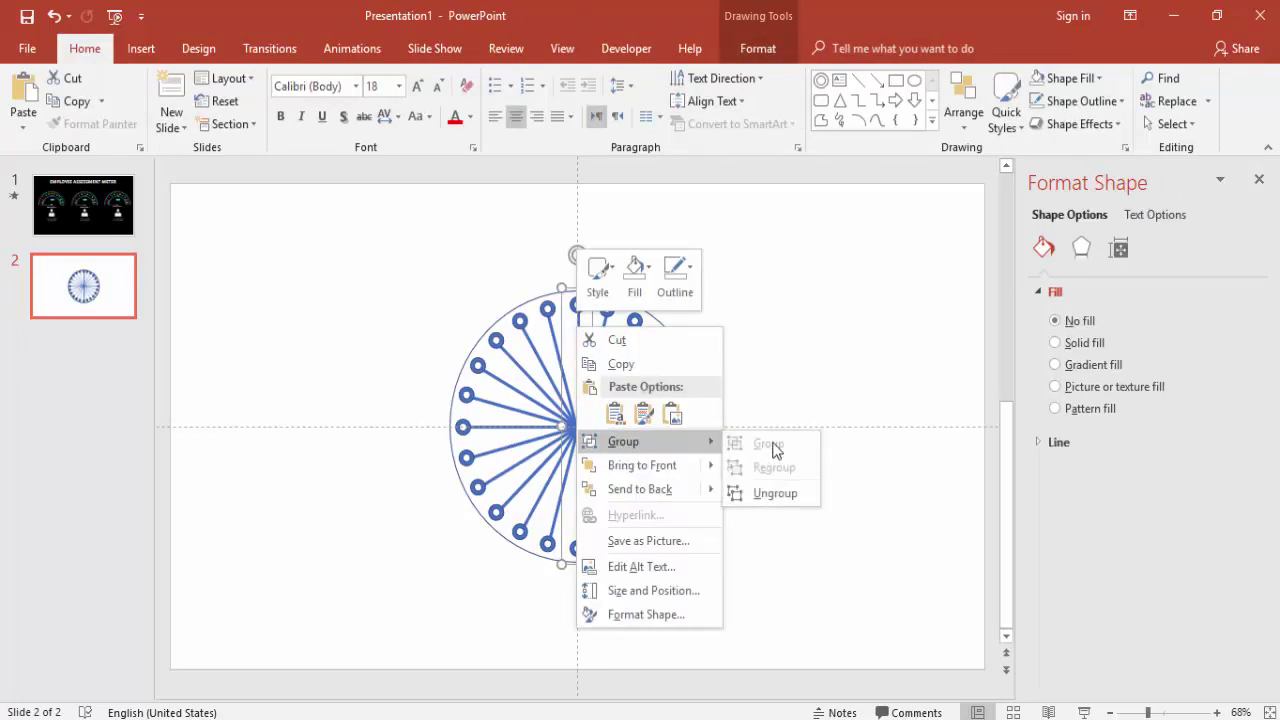
pyautogui.click(776, 492)
# Select several of the individual spoke lines in the wheel.
pyautogui.click(598, 330)
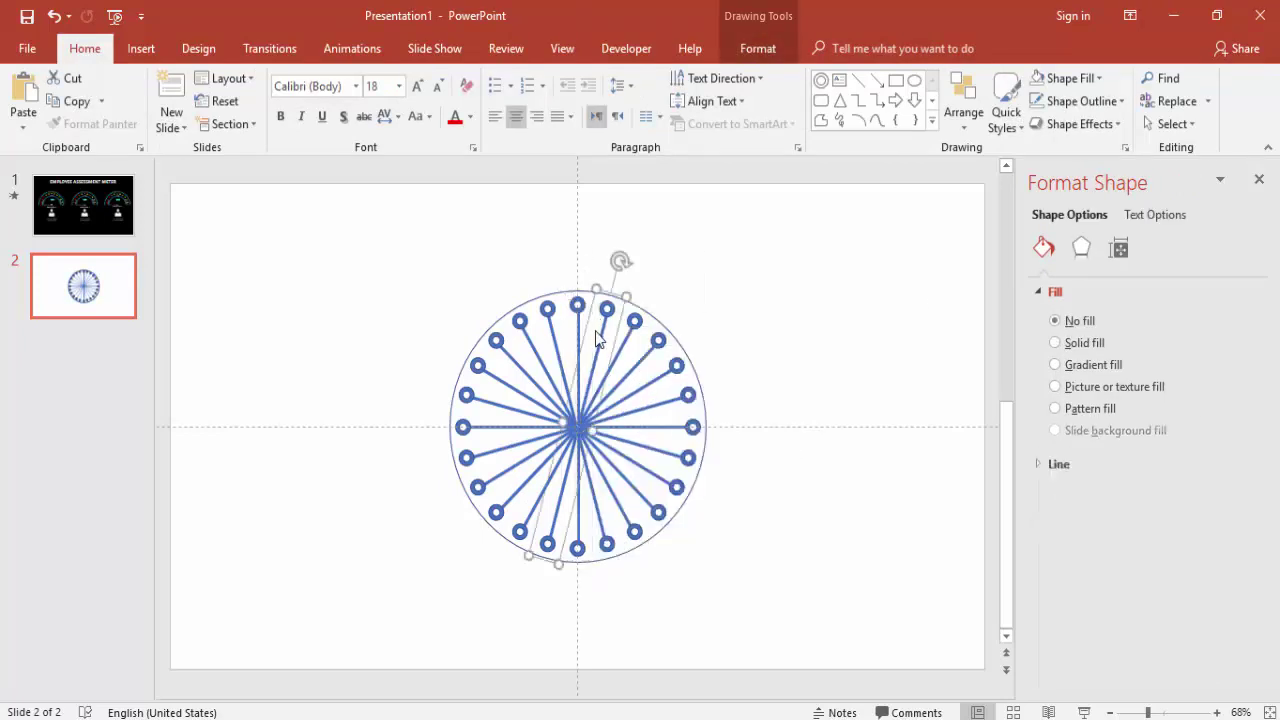
pyautogui.rightClick(598, 331)
pyautogui.click(578, 328)
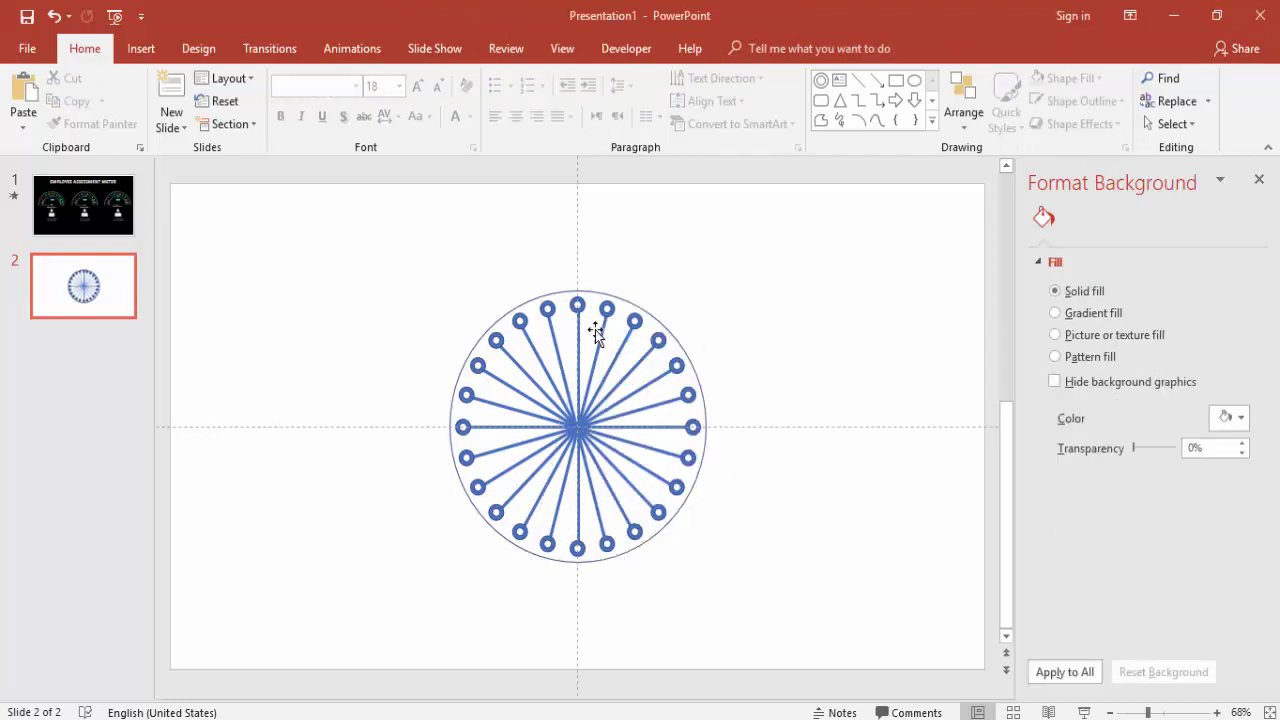
pyautogui.click(579, 326)
pyautogui.keyDown('shift'); pyautogui.click(601, 335); pyautogui.keyUp('shift')
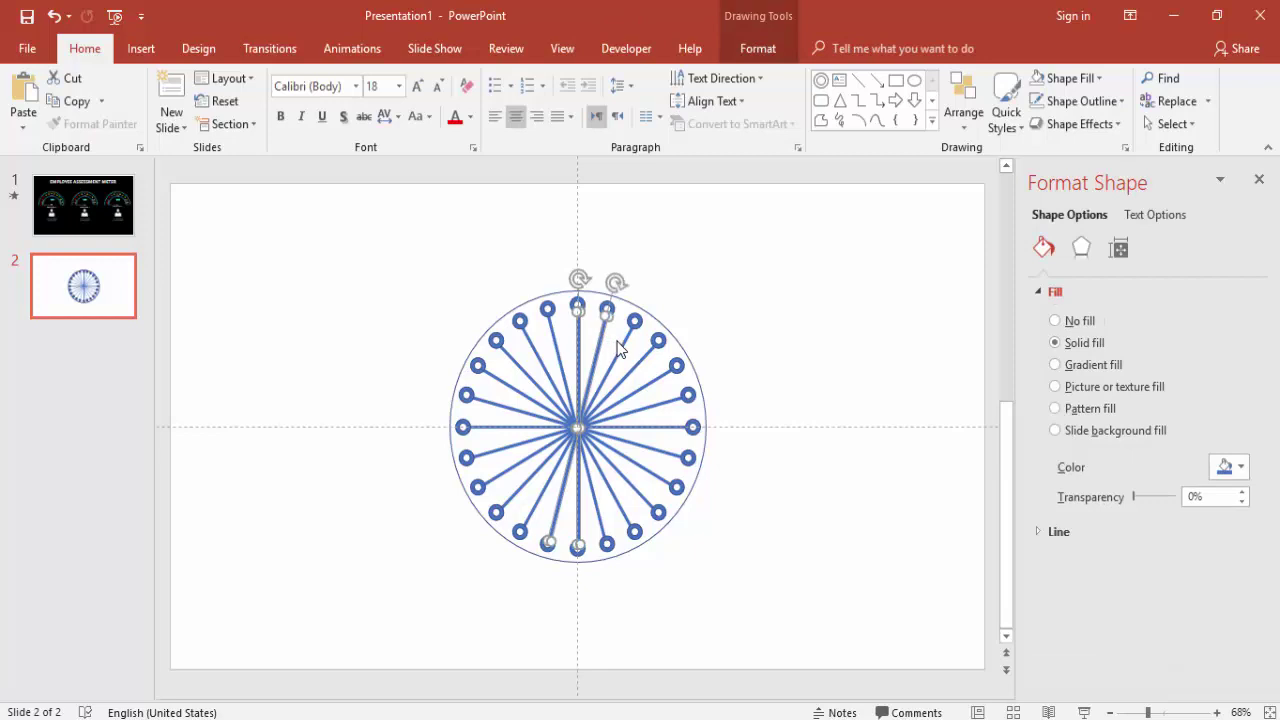
pyautogui.keyDown('shift'); pyautogui.click(617, 341); pyautogui.keyUp('shift')
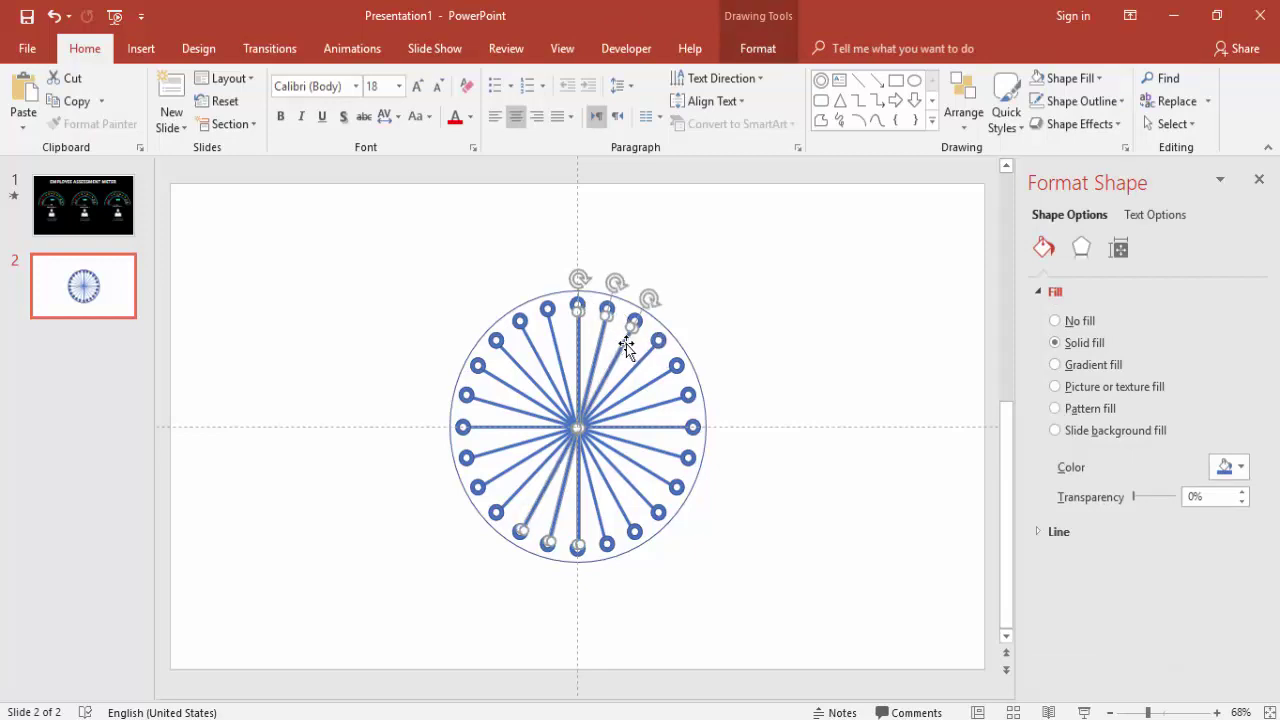
pyautogui.click(742, 310)
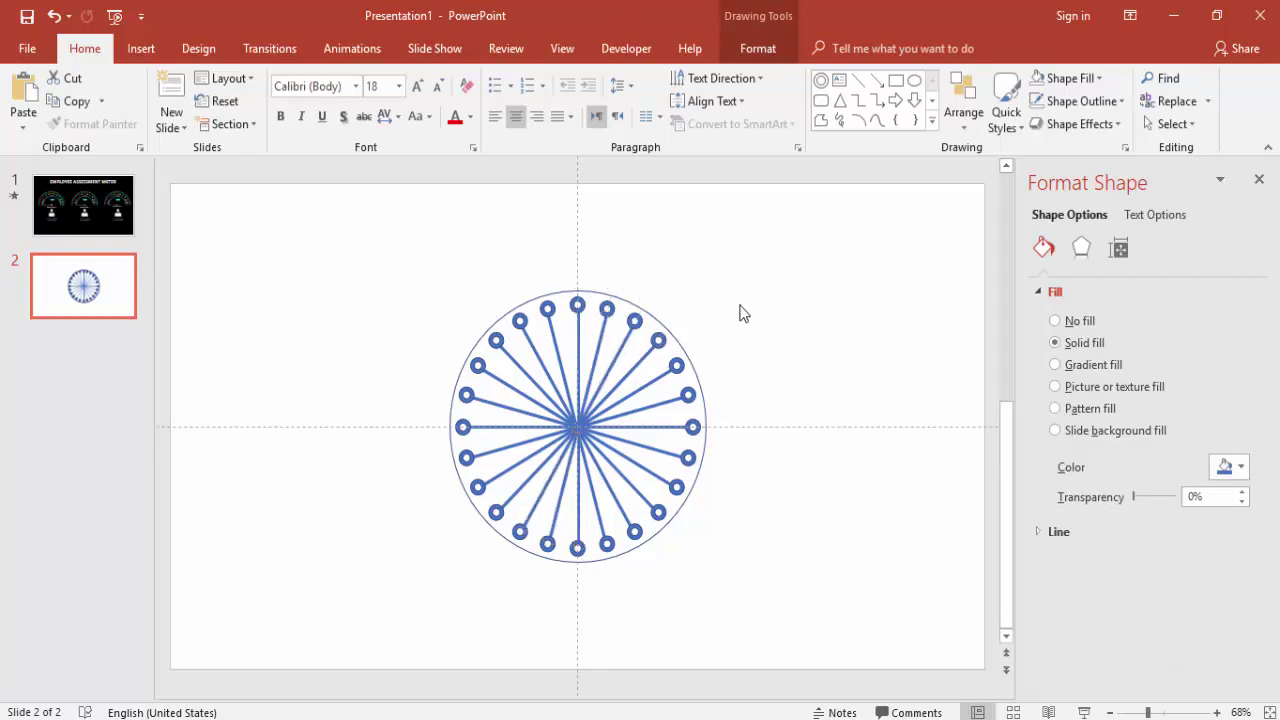
pyautogui.click(577, 335)
# Remove the selected diagonal spoke lines, leaving the ring of small dots.
pyautogui.click(622, 343)
pyautogui.hotkey('ctrl', 'z')
pyautogui.hotkey('ctrl', 'z')
pyautogui.hotkey('ctrl', 'z')
pyautogui.hotkey('ctrl', 'z')
pyautogui.hotkey('ctrl', 'z')
pyautogui.hotkey('ctrl', 'z')
pyautogui.hotkey('ctrl', 'z')
pyautogui.hotkey('ctrl', 'z')
pyautogui.hotkey('ctrl', 'z')
pyautogui.hotkey('ctrl', 'z')
pyautogui.hotkey('ctrl', 'z')
pyautogui.hotkey('ctrl', 'z')
pyautogui.hotkey('ctrl', 'z')
pyautogui.hotkey('ctrl', 'z')
pyautogui.hotkey('ctrl', 'z')
pyautogui.hotkey('ctrl', 'z')
pyautogui.hotkey('ctrl', 'z')
pyautogui.hotkey('ctrl', 'z')
pyautogui.hotkey('ctrl', 'z')
pyautogui.hotkey('ctrl', 'z')
pyautogui.hotkey('ctrl', 'z')
pyautogui.hotkey('ctrl', 'z')
pyautogui.hotkey('ctrl', 'z')
pyautogui.hotkey('ctrl', 'z')
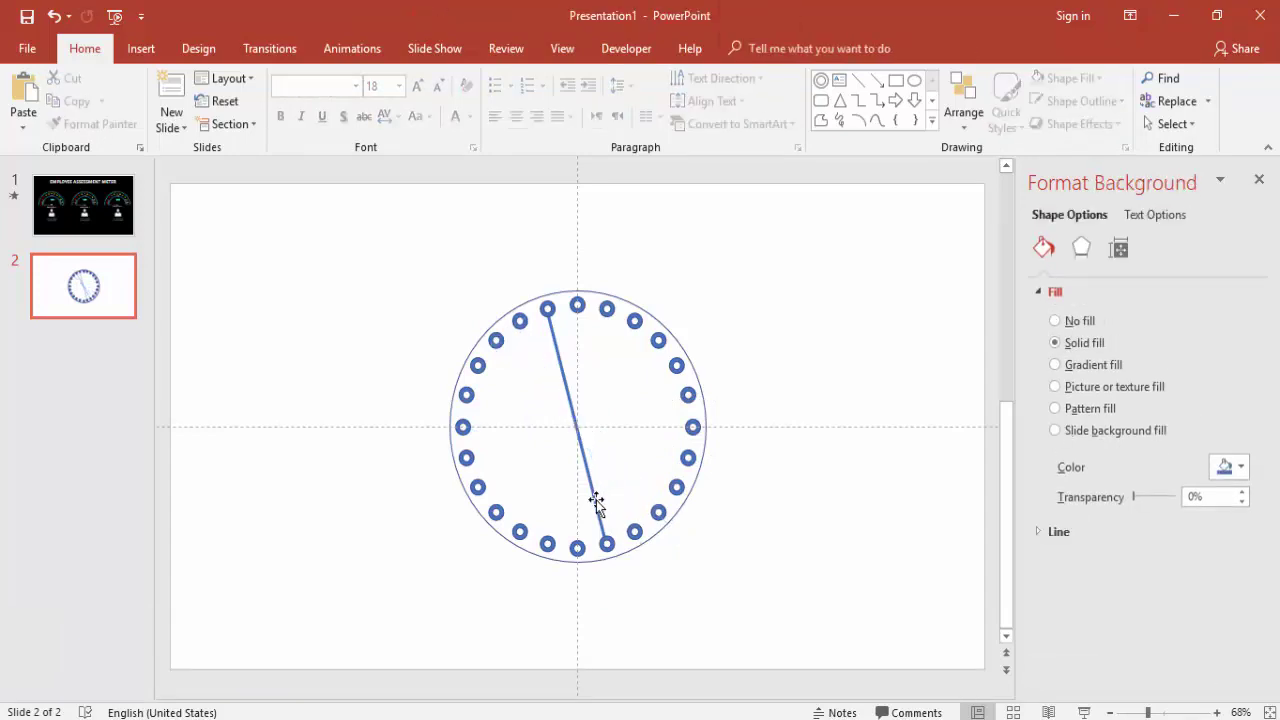
pyautogui.hotkey('ctrl', 'z')
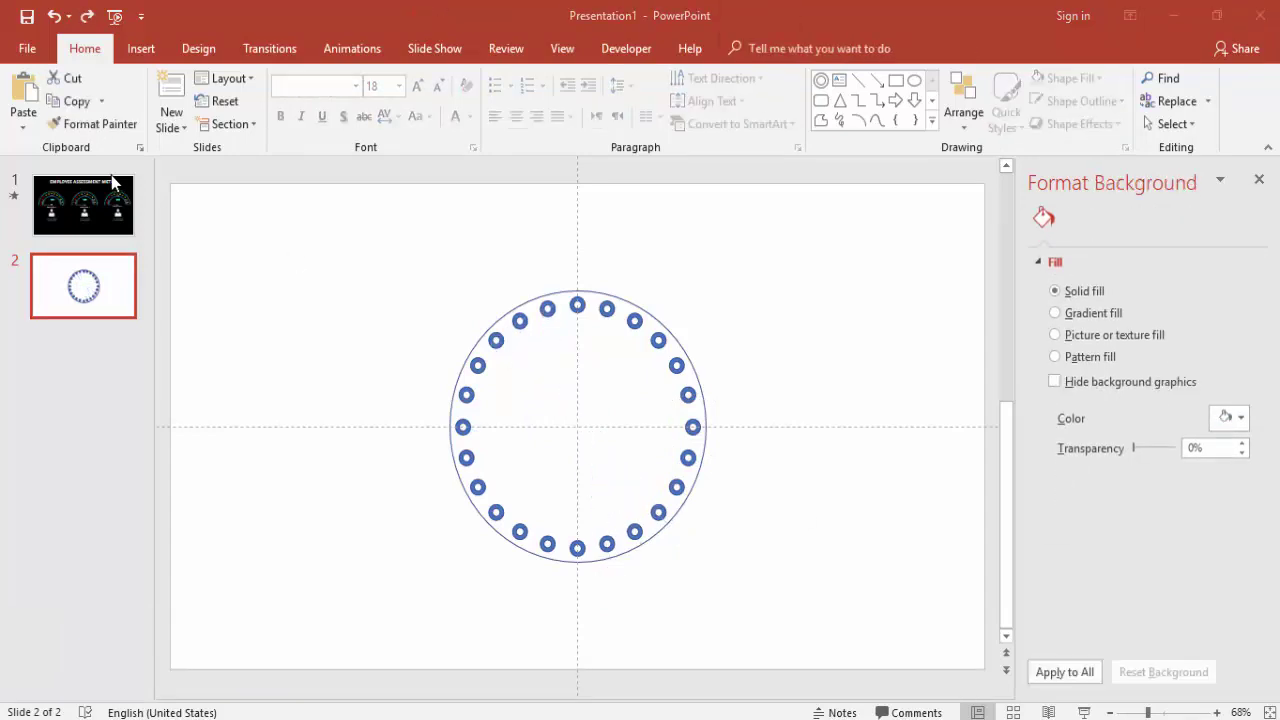
# Draw an oval inside the ring of dots and centre it on the slide.
pyautogui.click(141, 50)
pyautogui.click(324, 122)
pyautogui.click(406, 169)
pyautogui.moveTo(517, 362); pyautogui.dragTo(667, 521)
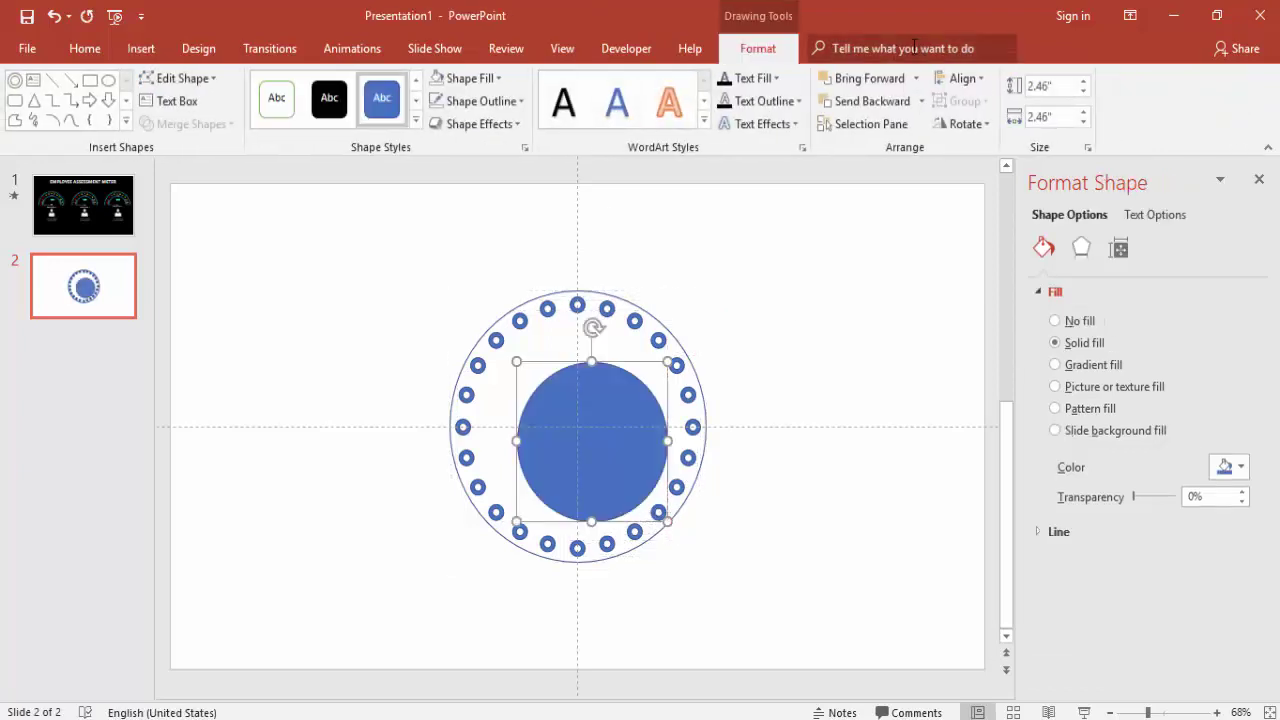
pyautogui.click(960, 78)
pyautogui.click(1005, 126)
pyautogui.click(962, 78)
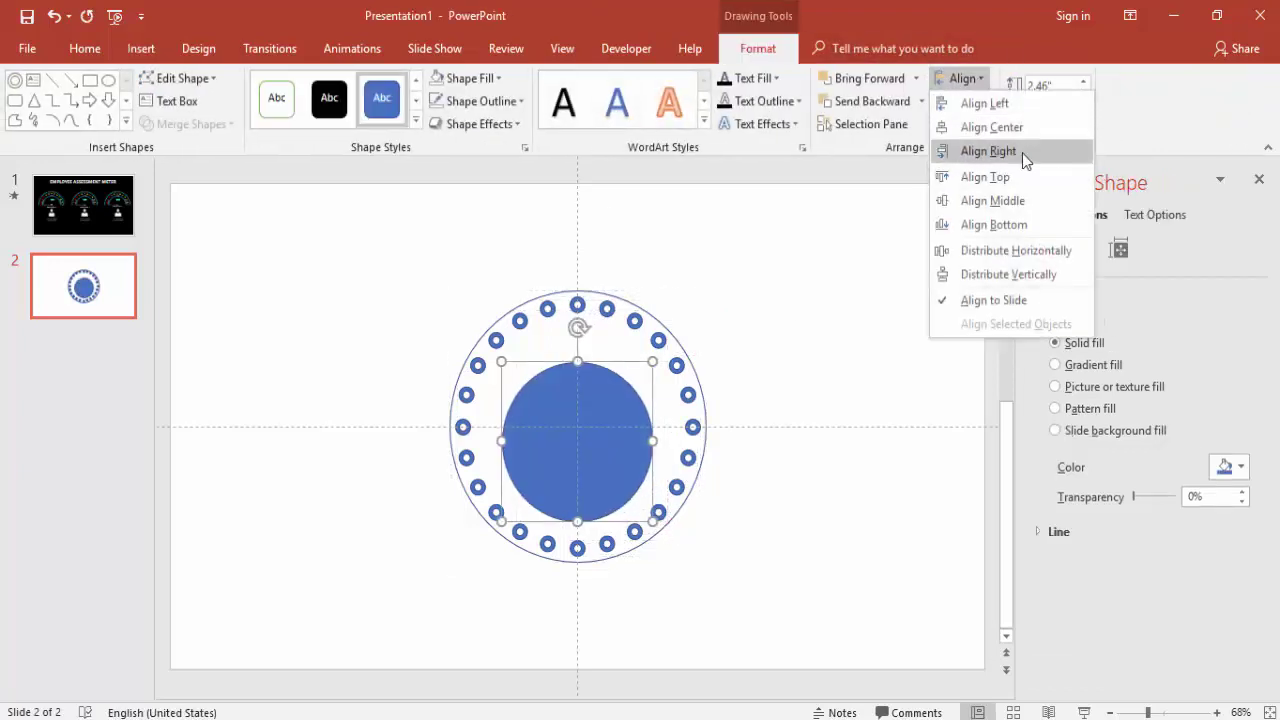
pyautogui.click(1028, 204)
# Remove the blue circle's outline and set the slide background to black.
pyautogui.click(797, 300)
pyautogui.click(563, 391)
pyautogui.click(465, 103)
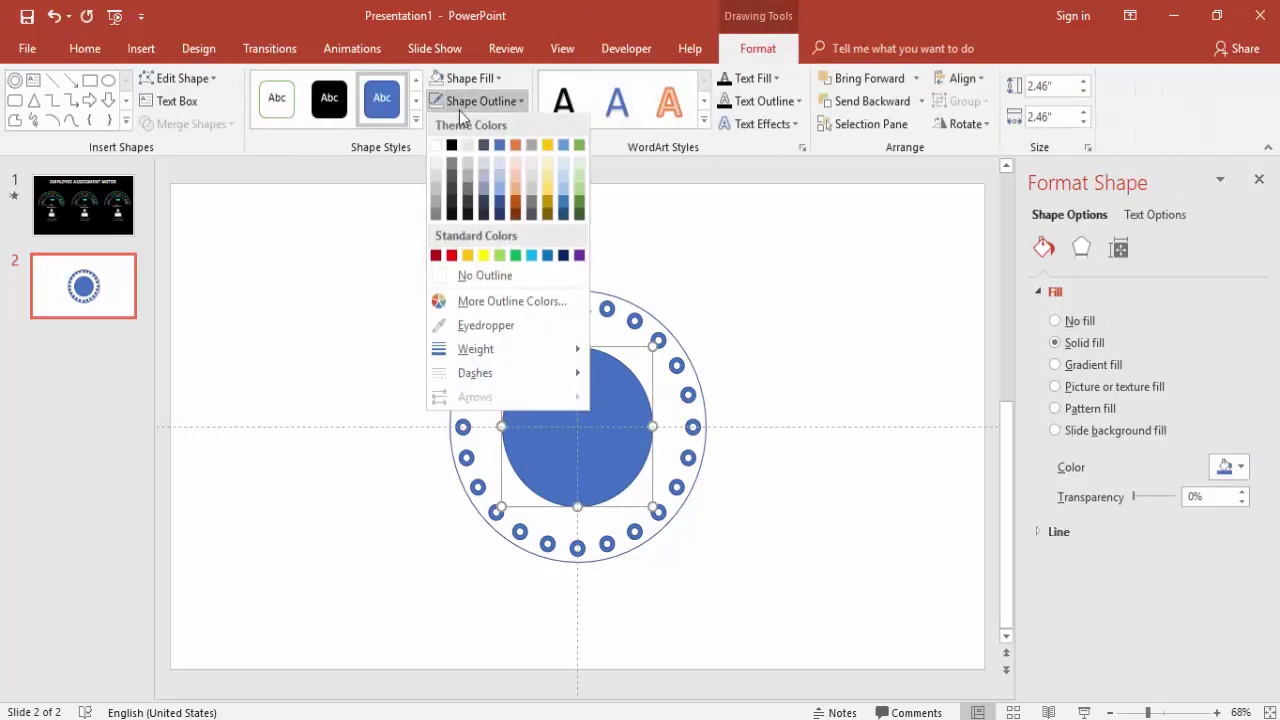
pyautogui.click(489, 271)
pyautogui.click(770, 275)
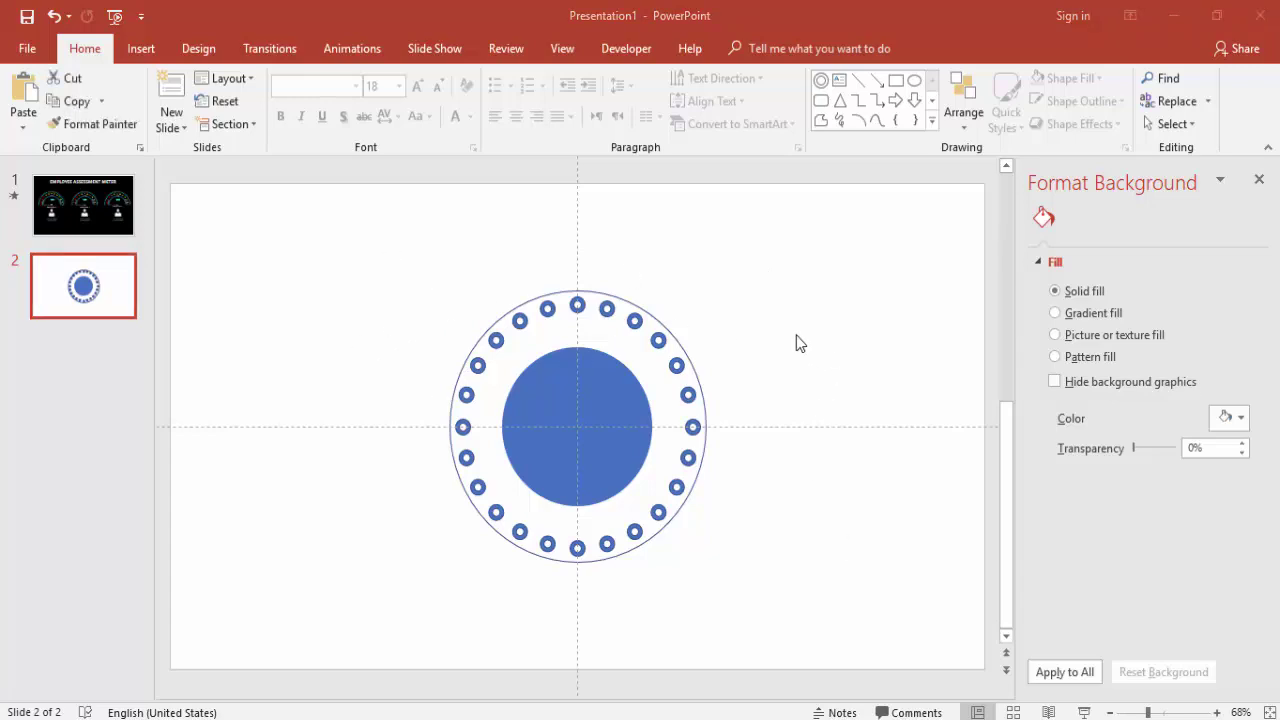
pyautogui.click(1240, 418)
pyautogui.click(1141, 484)
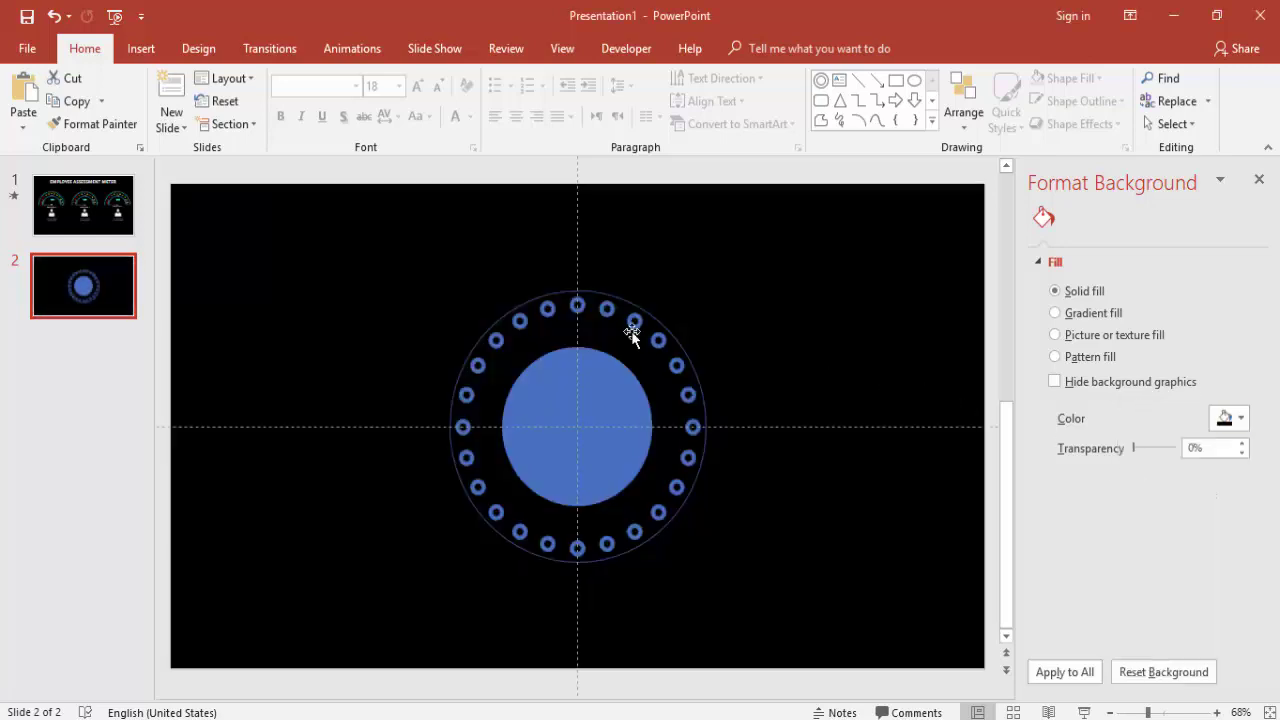
# Change the outer circle's line colour to cyan from the Standard tab of More Colors.
pyautogui.click(534, 298)
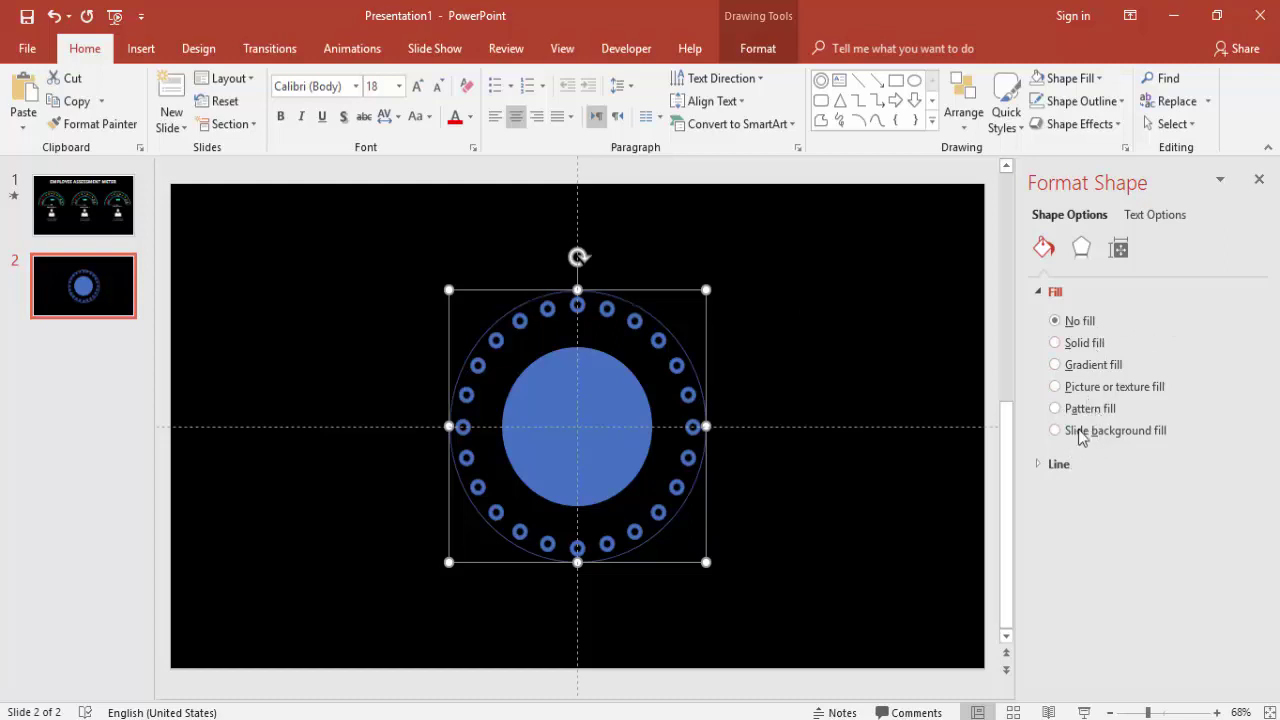
pyautogui.click(1040, 465)
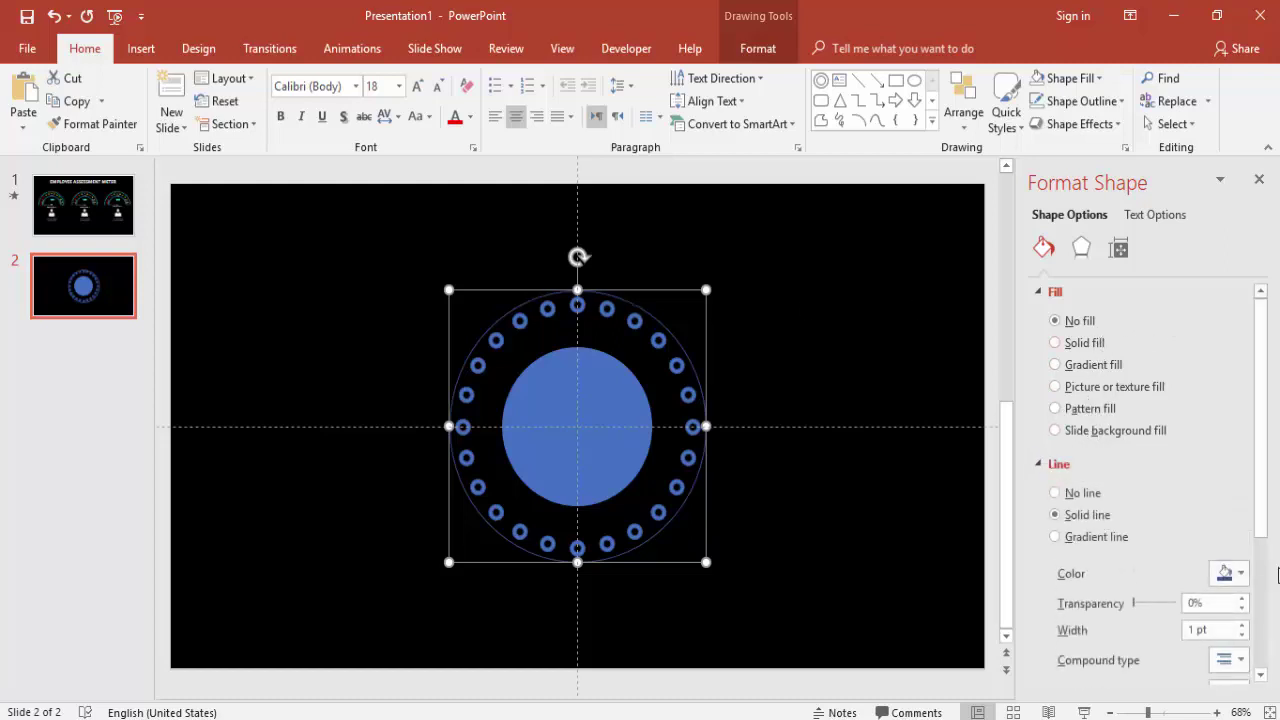
pyautogui.click(1238, 572)
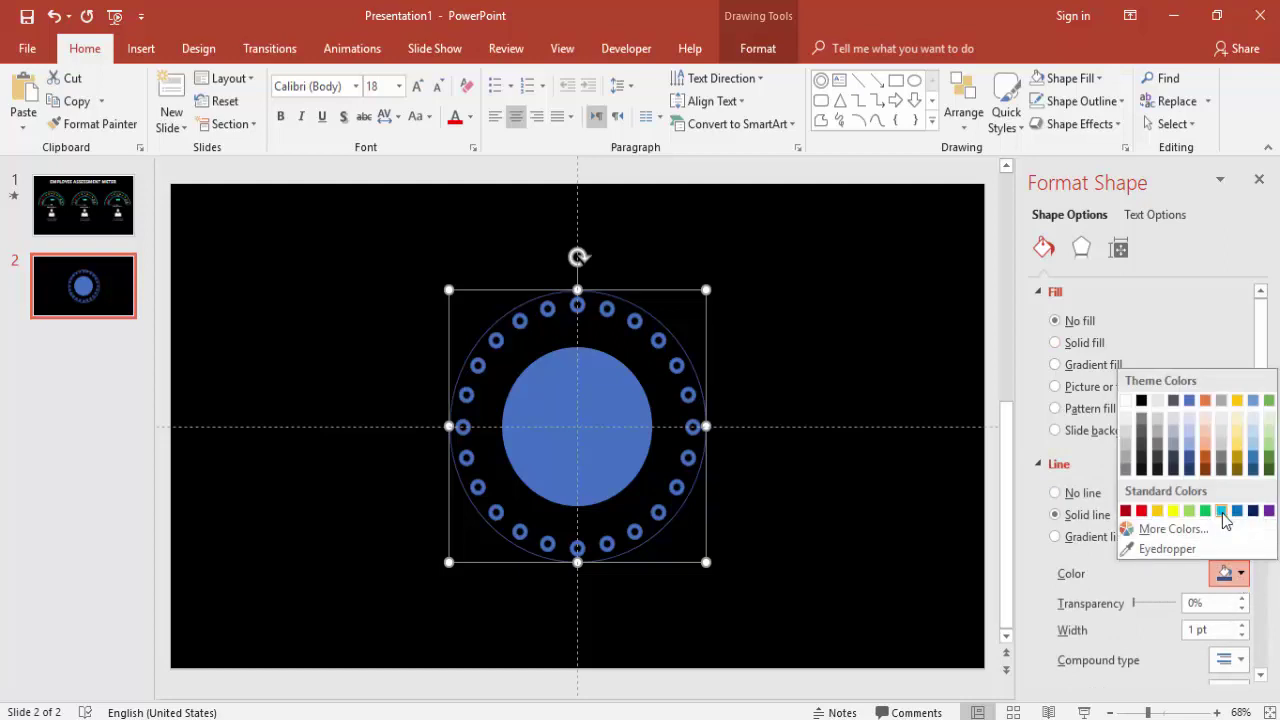
pyautogui.click(1176, 536)
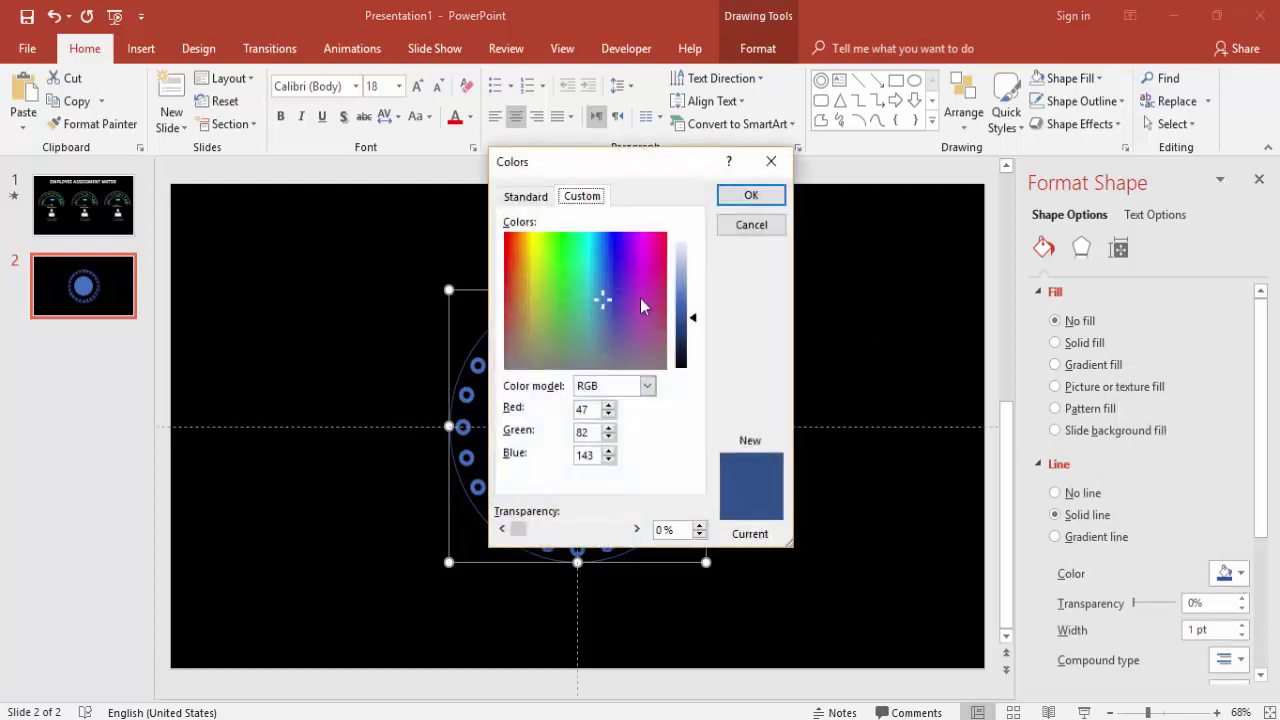
pyautogui.click(526, 197)
pyautogui.click(570, 278)
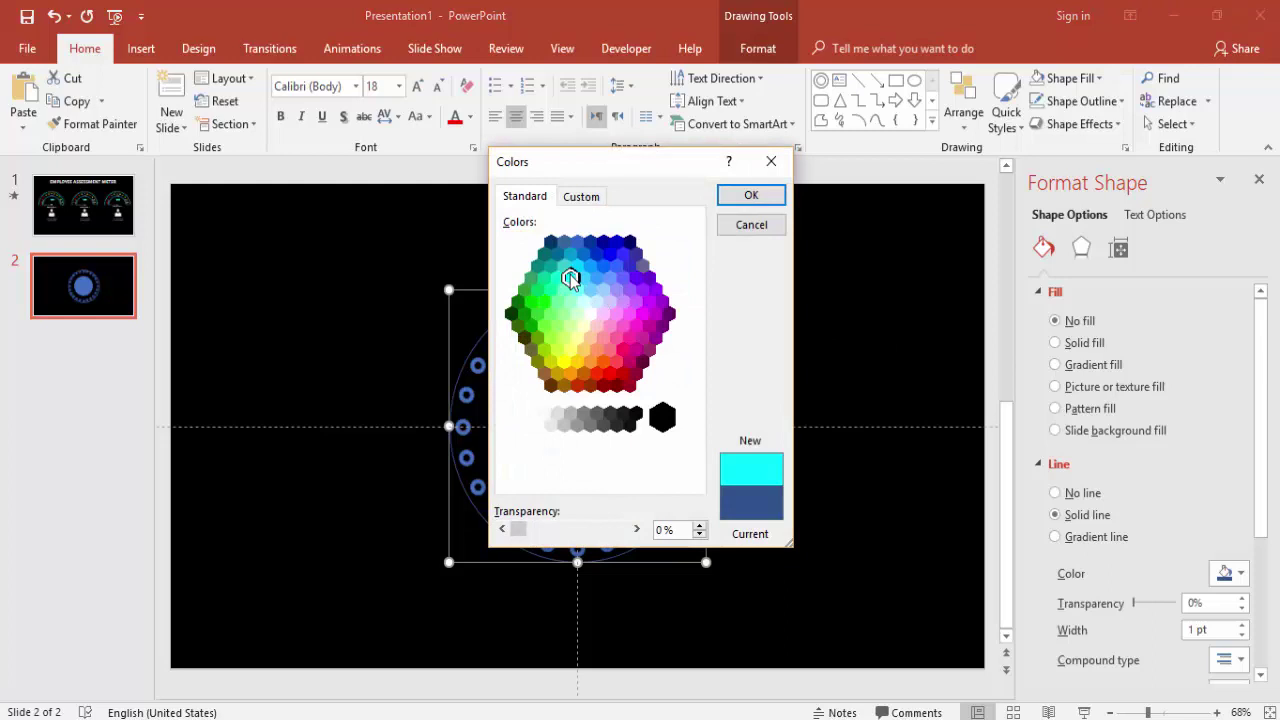
pyautogui.click(749, 196)
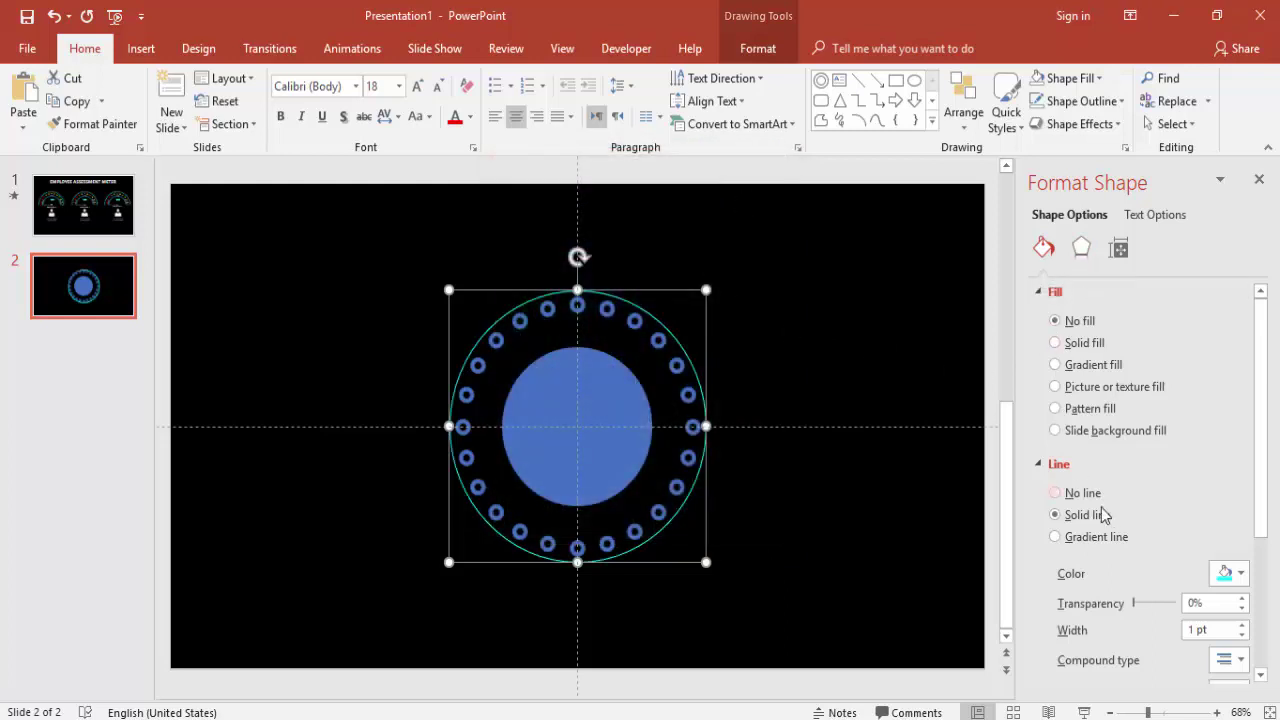
pyautogui.scroll(-5, 1105, 508)
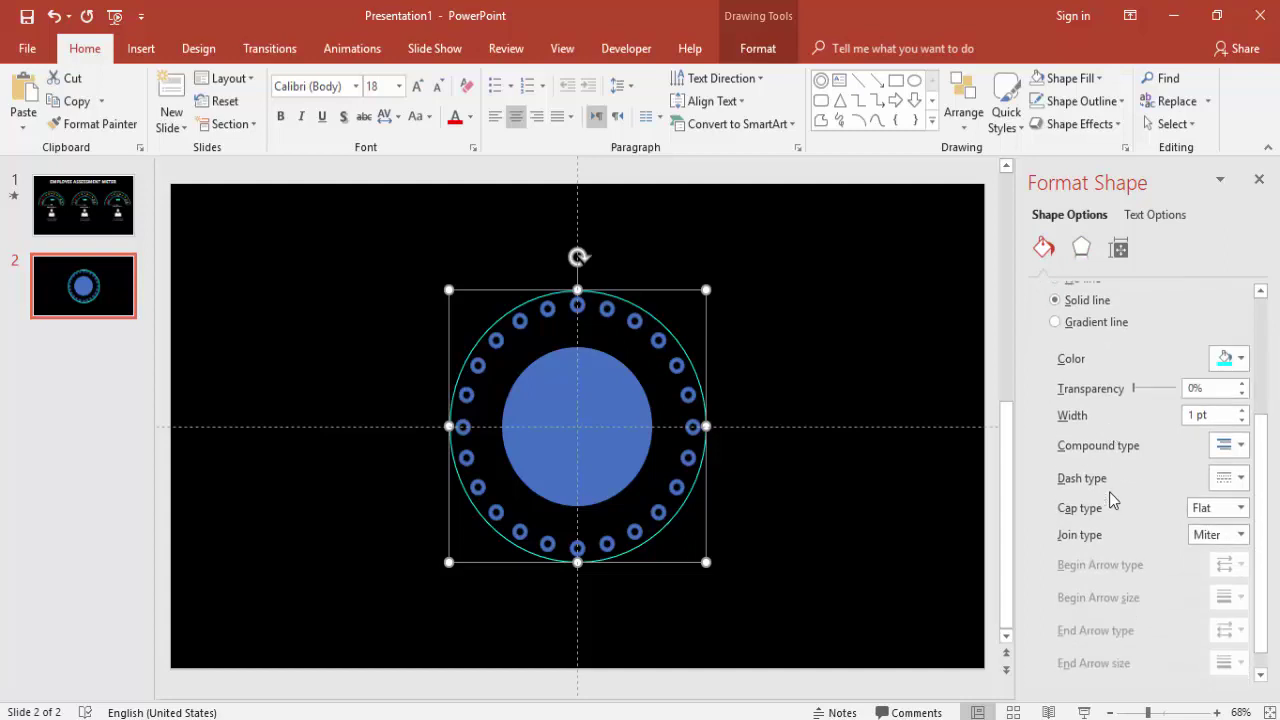
pyautogui.scroll(5, 1111, 480)
pyautogui.click(1083, 250)
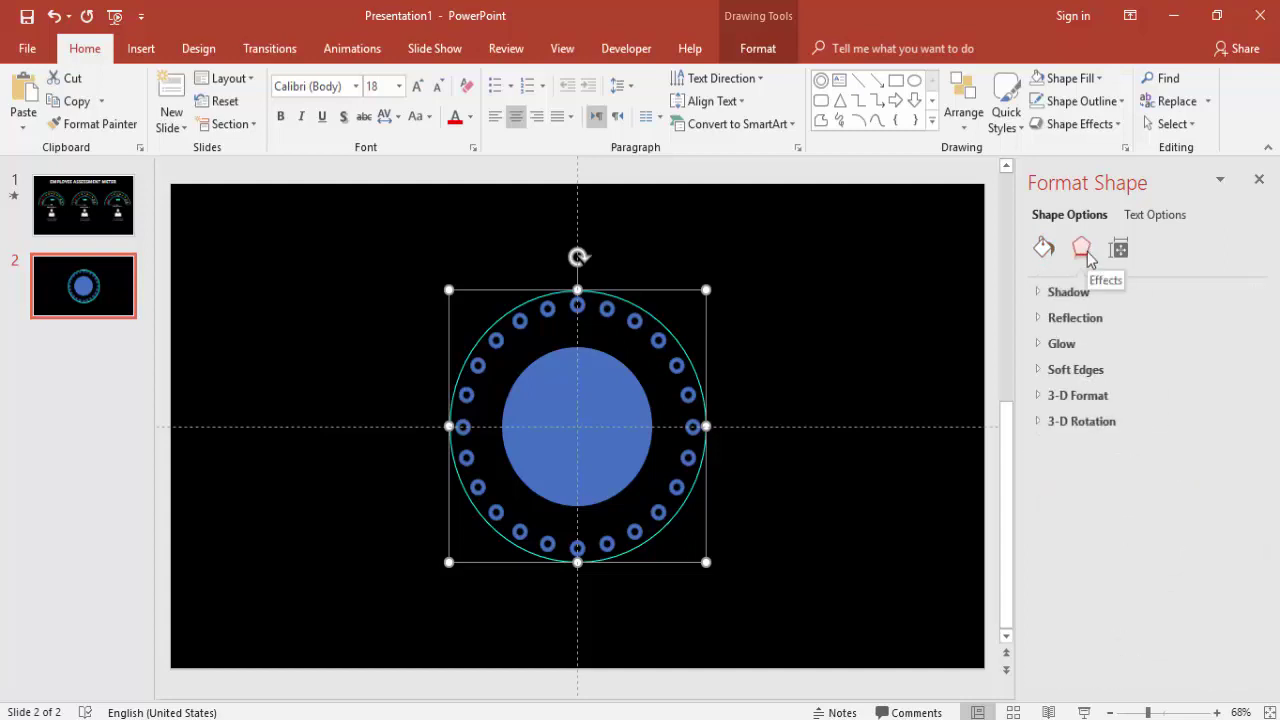
# Apply the 8 pt blue glow preset to the outer circle, then select the upper dots.
pyautogui.click(1040, 343)
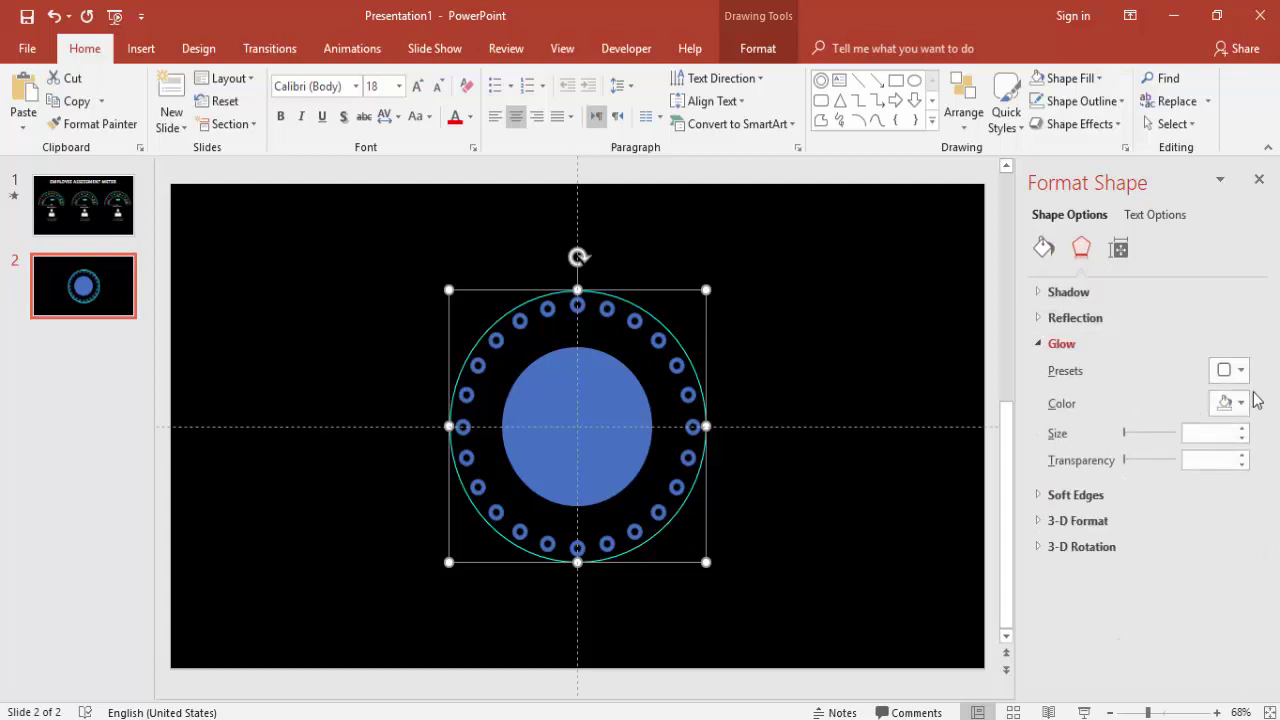
pyautogui.click(1240, 371)
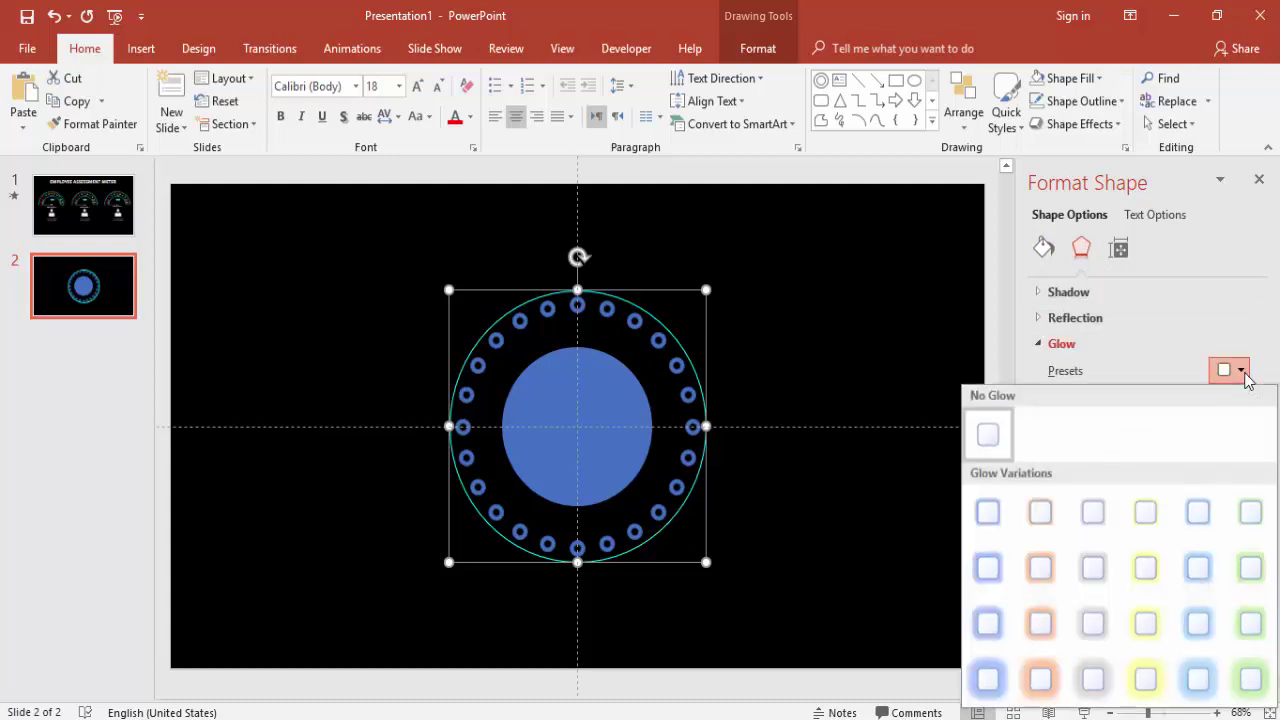
pyautogui.click(1198, 568)
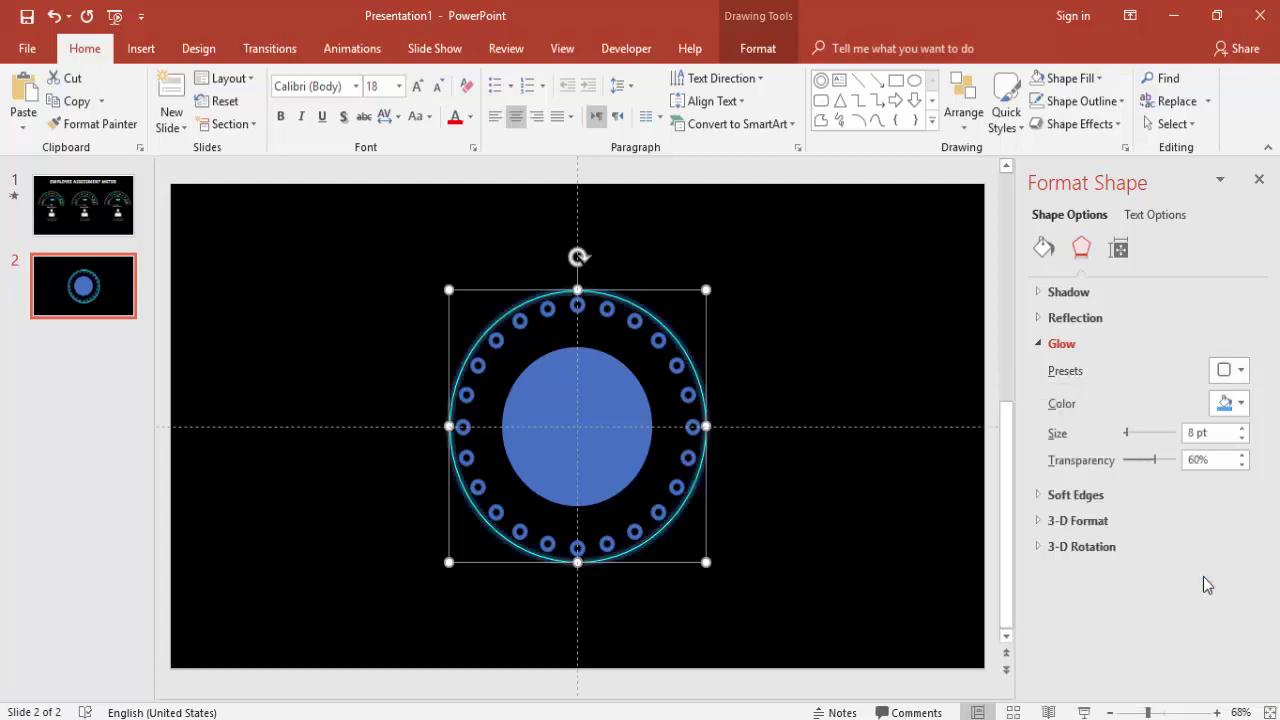
pyautogui.click(387, 342)
pyautogui.moveTo(306, 237); pyautogui.dragTo(906, 443)
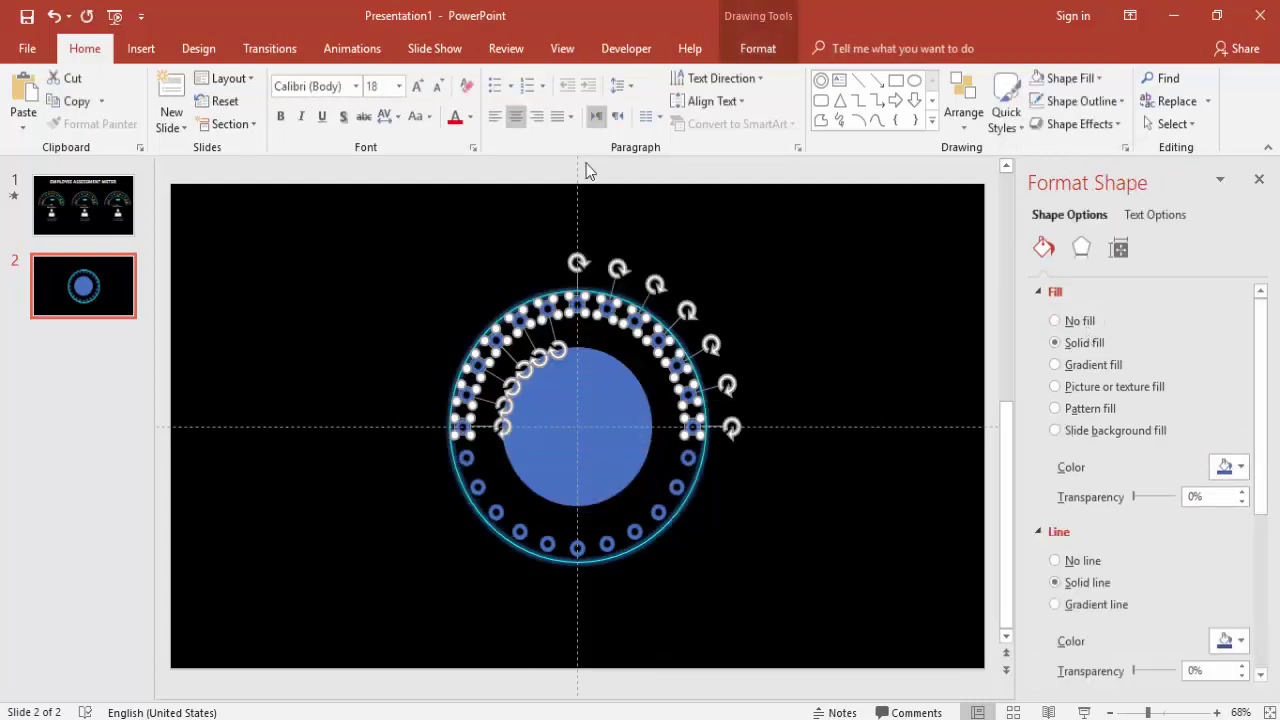
# Remove the outline from the selected small dial rings.
pyautogui.click(752, 47)
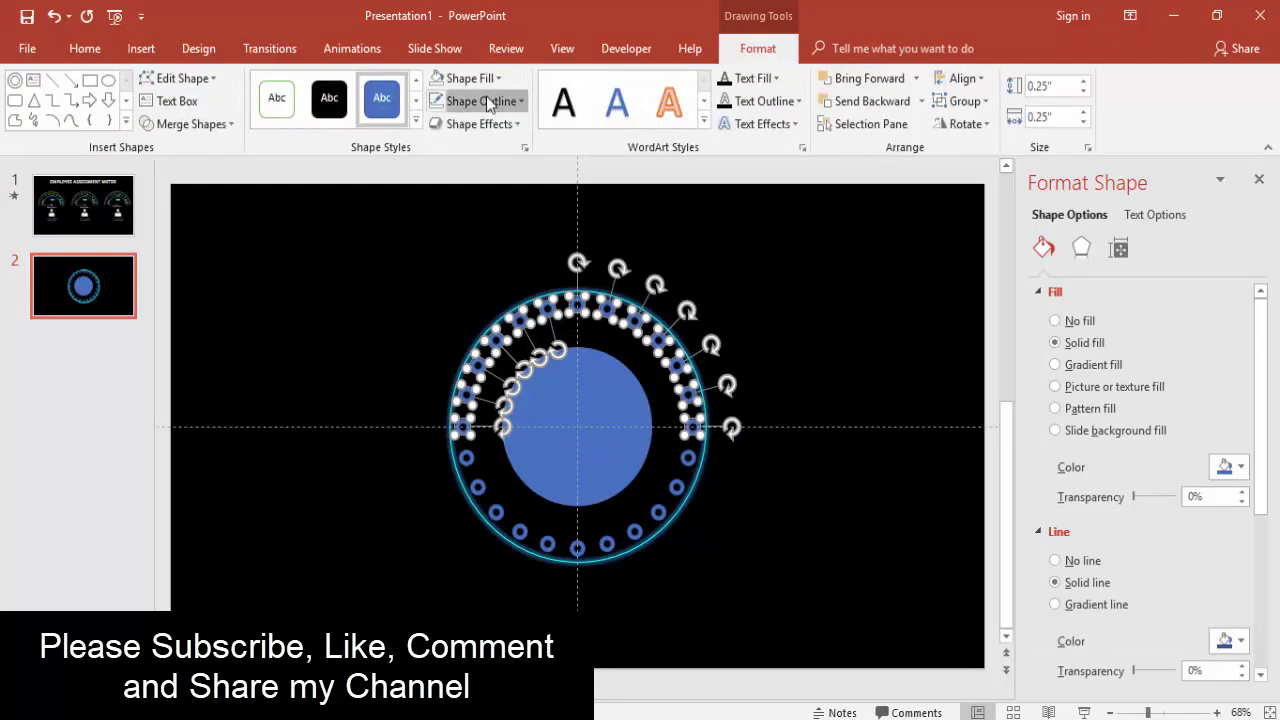
pyautogui.click(486, 100)
pyautogui.click(509, 310)
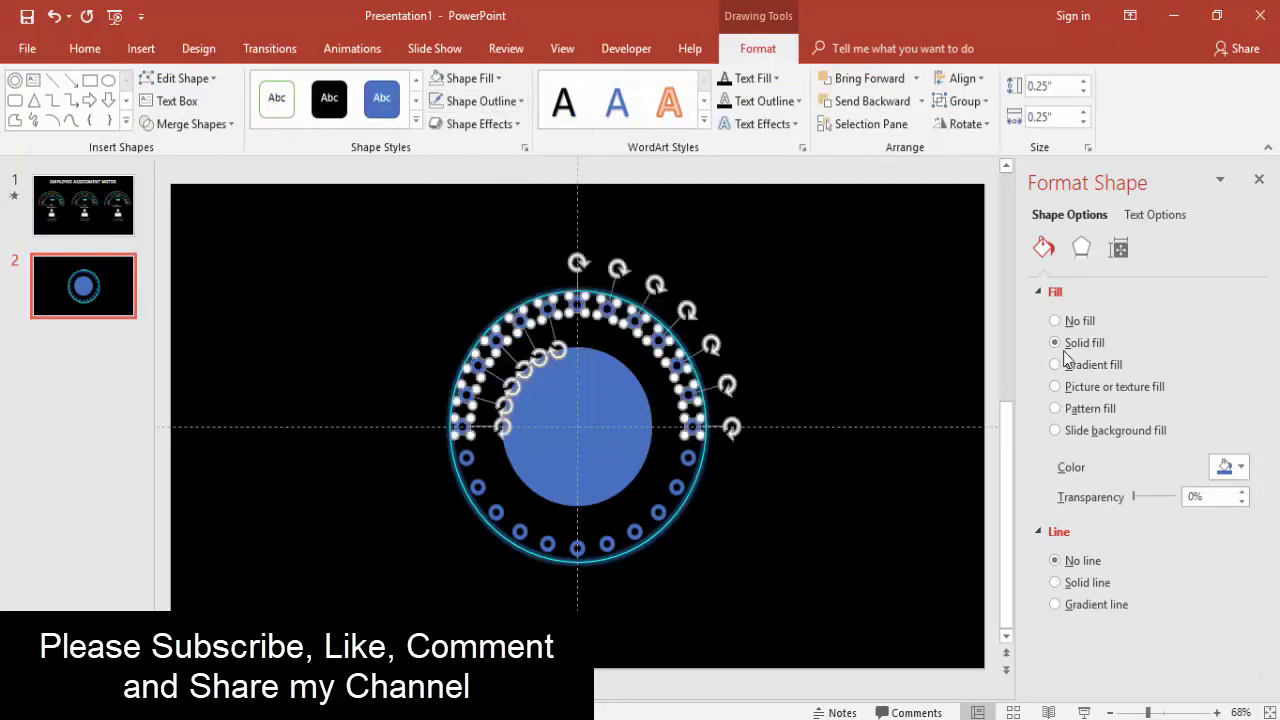
pyautogui.click(661, 229)
pyautogui.moveTo(317, 290); pyautogui.dragTo(526, 443)
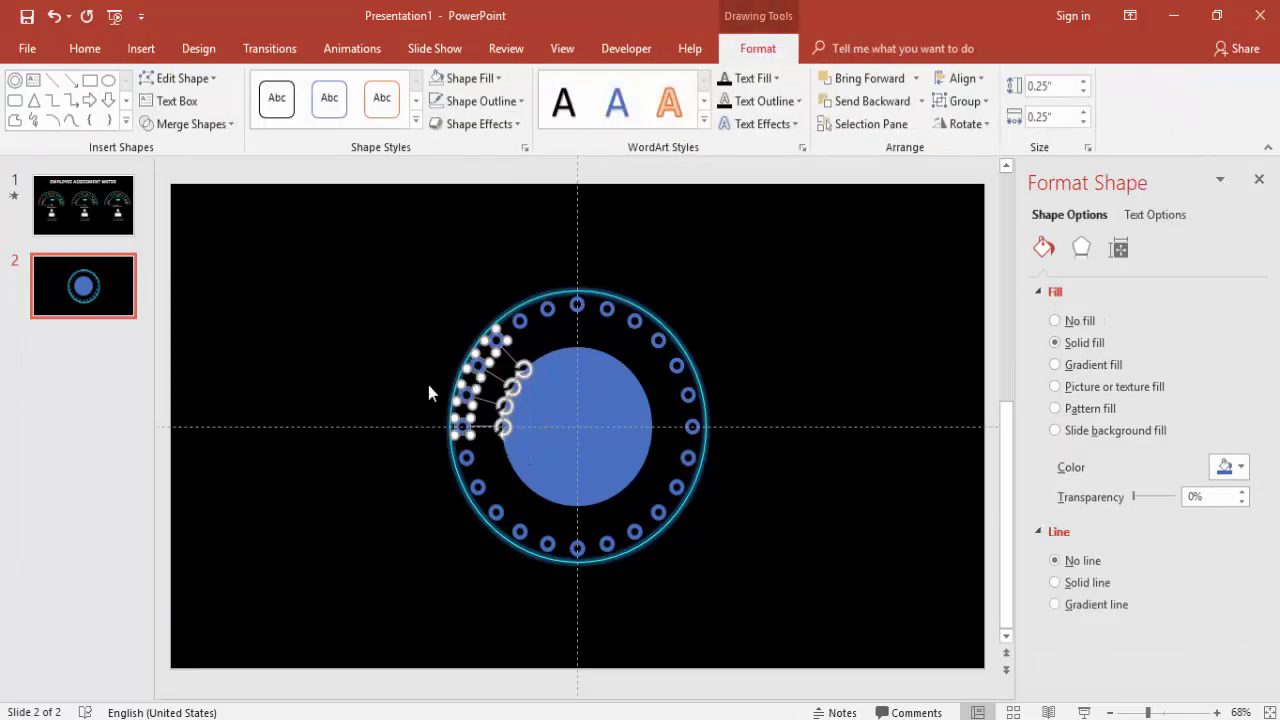
pyautogui.click(434, 426)
# Fill the four upper-left rings of the dial red.
pyautogui.click(462, 427)
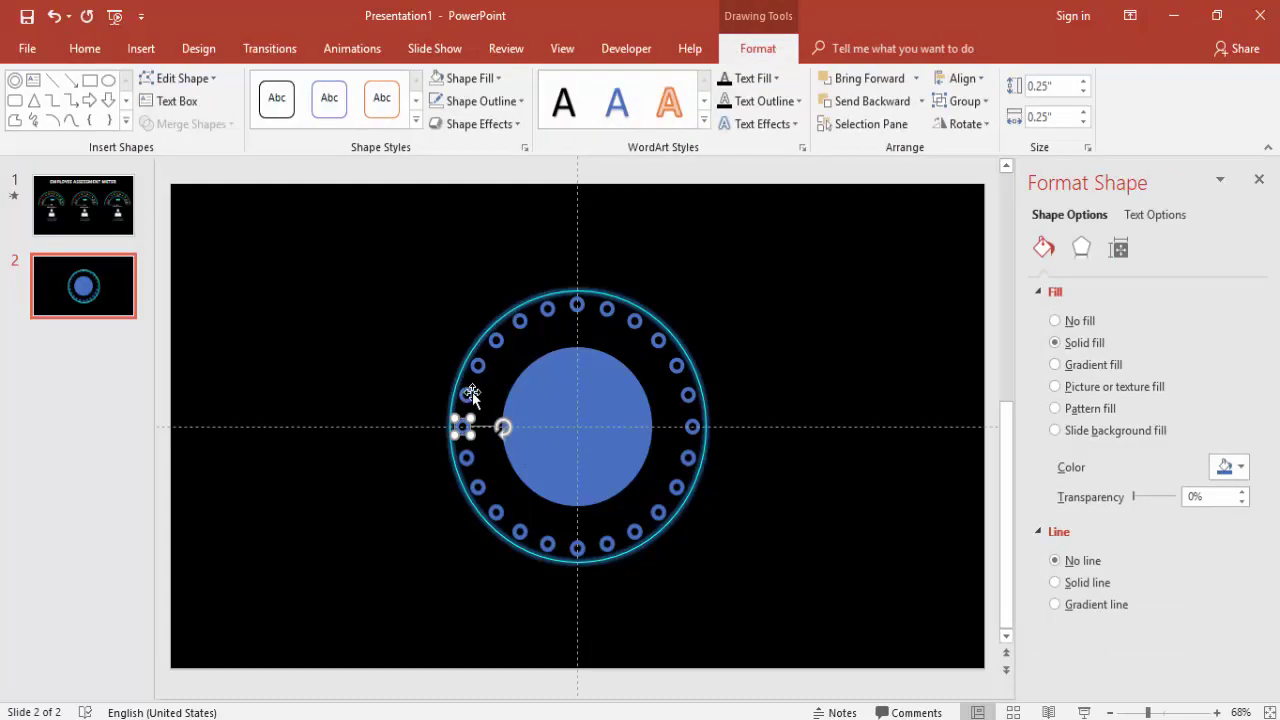
pyautogui.keyDown('shift'); pyautogui.click(467, 395); pyautogui.keyUp('shift')
pyautogui.keyDown('shift'); pyautogui.click(478, 366); pyautogui.keyUp('shift')
pyautogui.keyDown('shift'); pyautogui.click(496, 341); pyautogui.keyUp('shift')
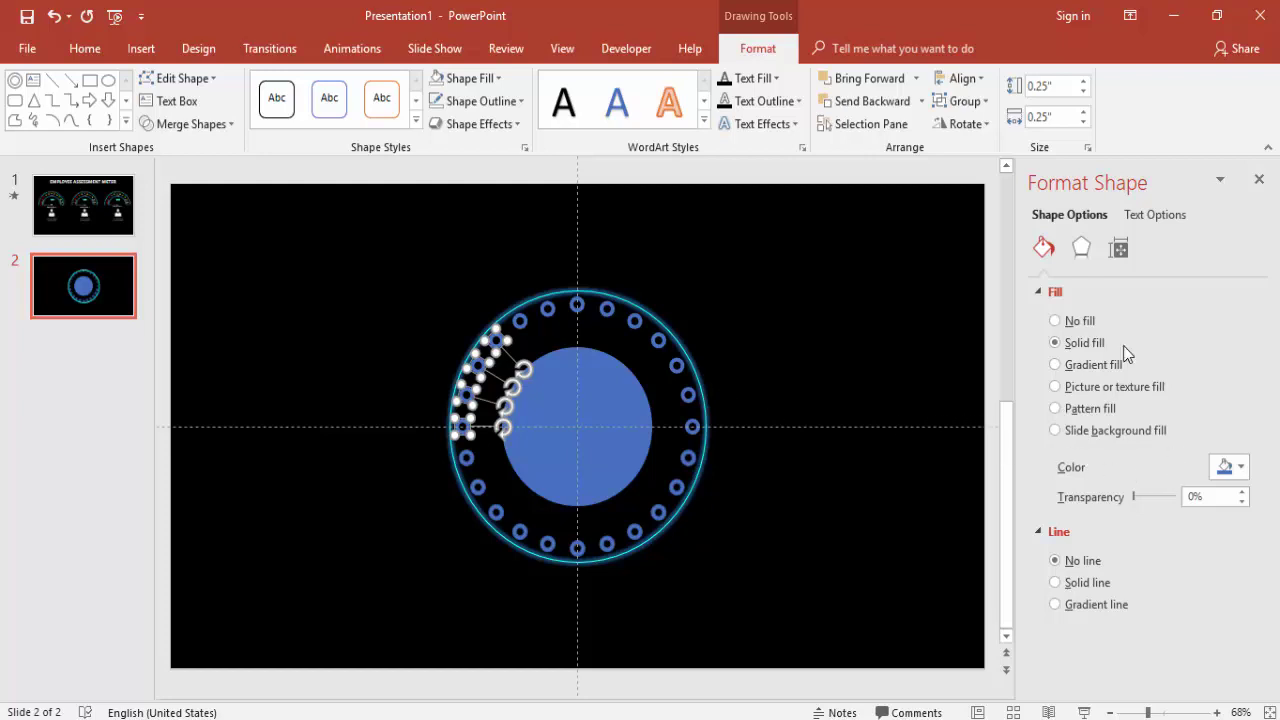
pyautogui.click(1230, 467)
pyautogui.click(1141, 623)
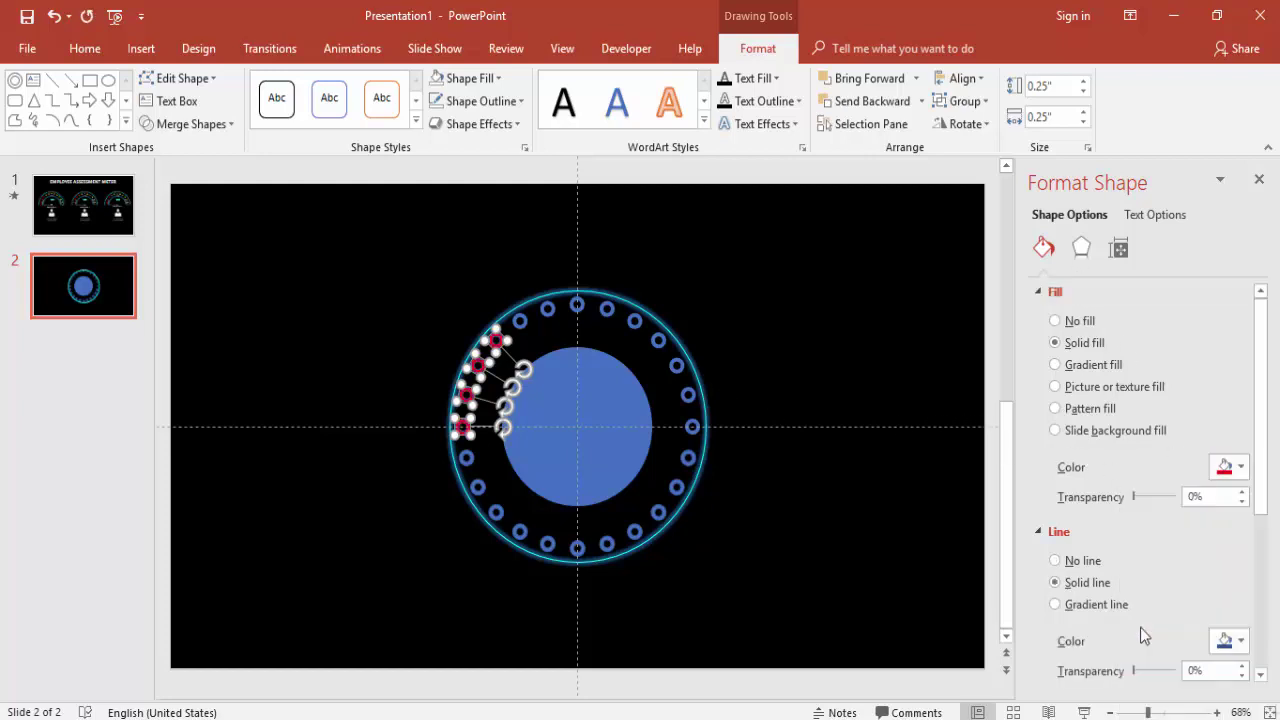
# Give the four red rings an orange glow preset.
pyautogui.click(1081, 248)
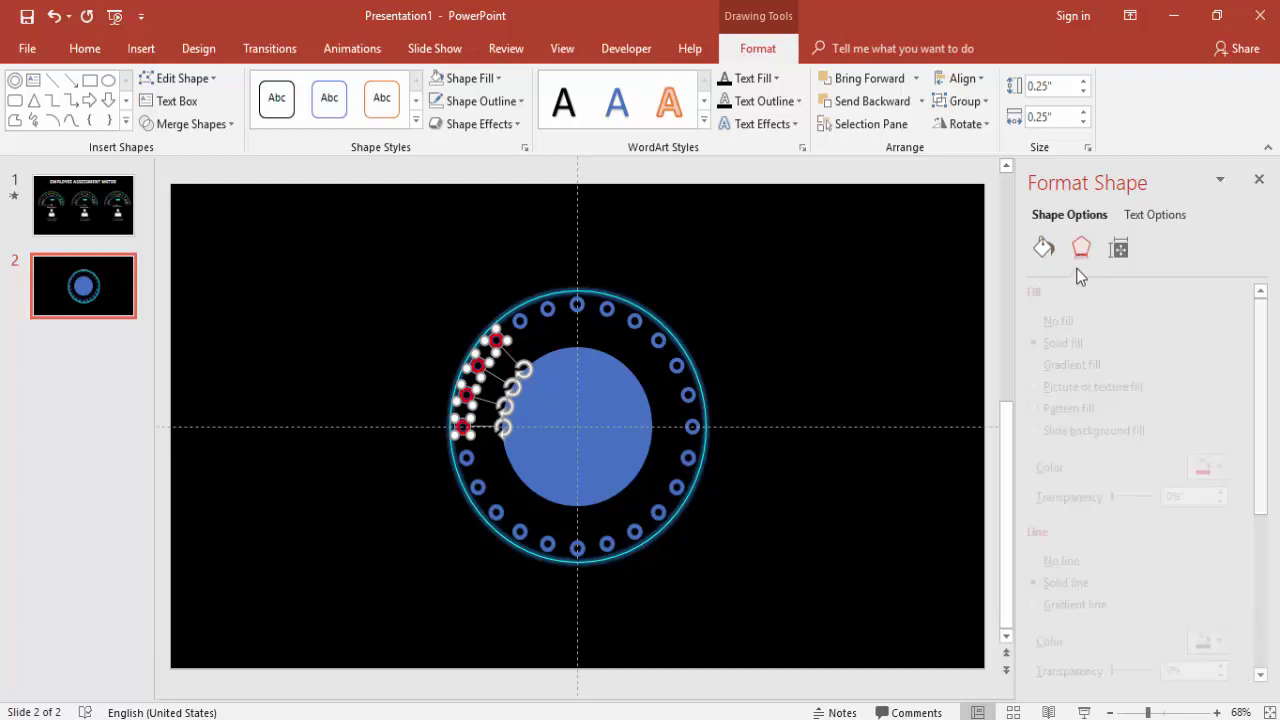
pyautogui.click(1230, 370)
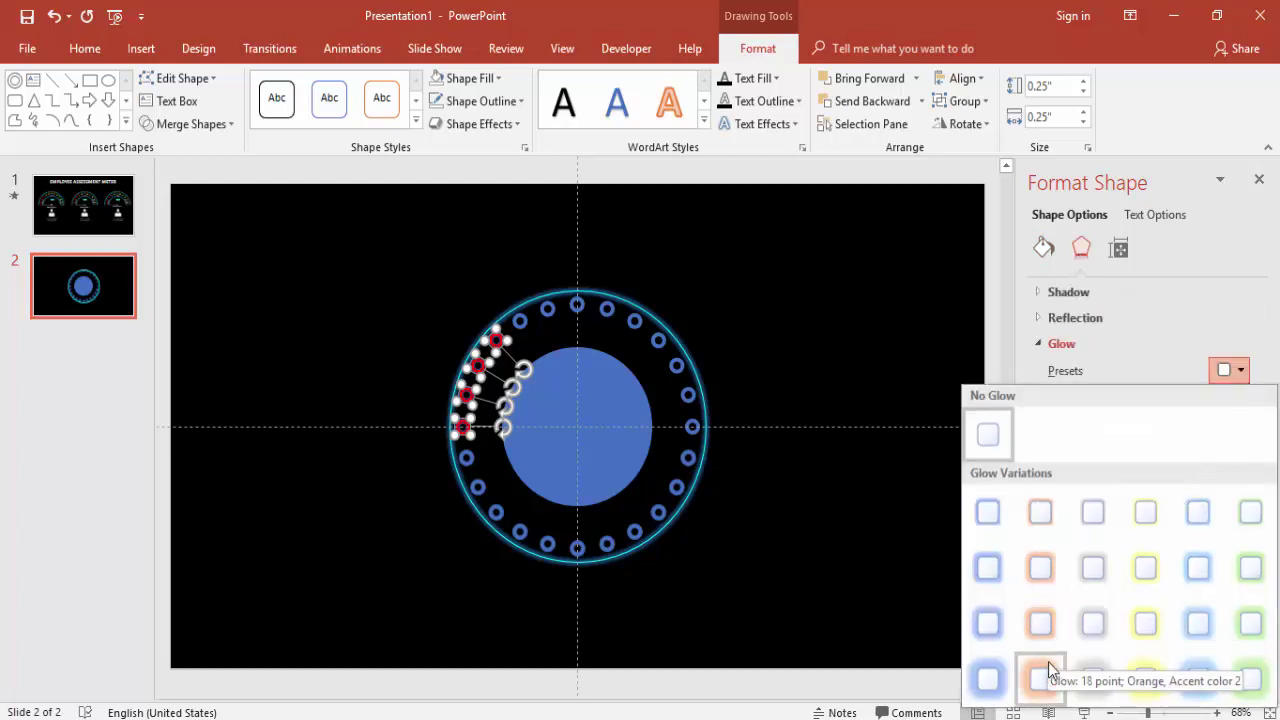
pyautogui.click(1047, 631)
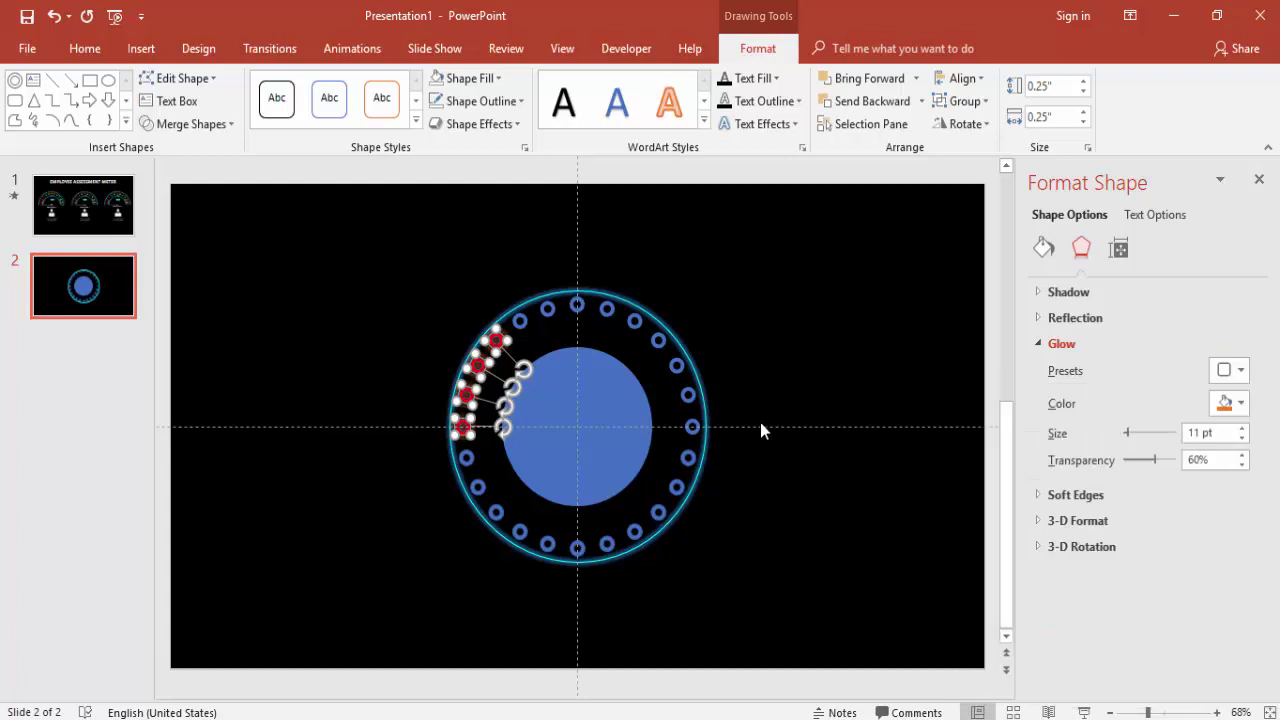
pyautogui.click(852, 455)
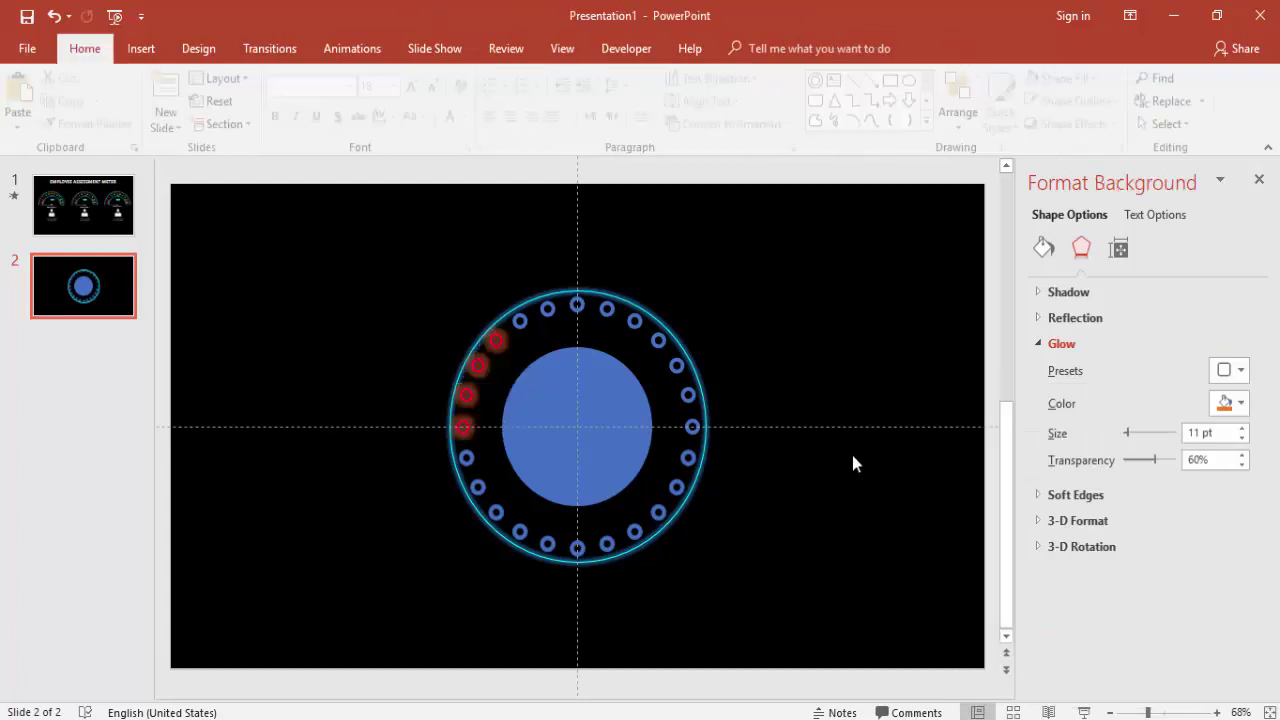
pyautogui.click(521, 320)
# Select the five top rings and fill them yellow.
pyautogui.keyDown('shift'); pyautogui.click(549, 309); pyautogui.keyUp('shift')
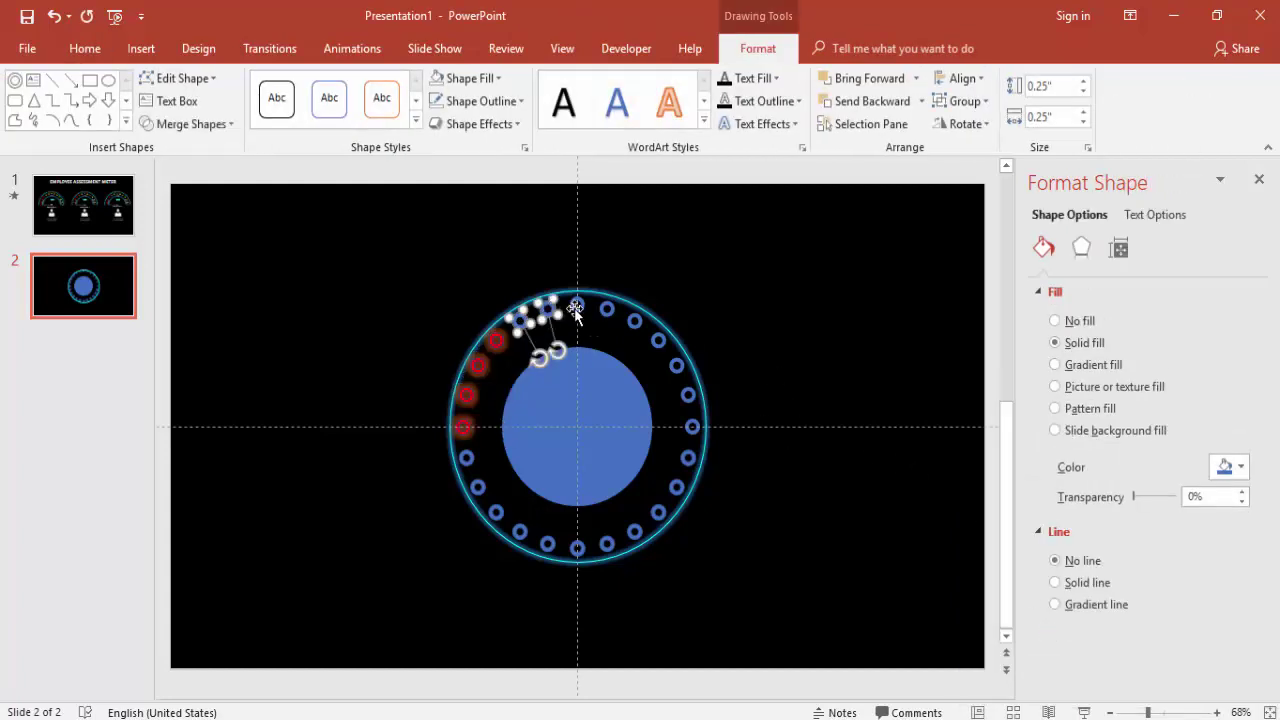
pyautogui.keyDown('shift'); pyautogui.click(577, 304); pyautogui.keyUp('shift')
pyautogui.keyDown('shift'); pyautogui.click(607, 309); pyautogui.keyUp('shift')
pyautogui.keyDown('shift'); pyautogui.click(633, 319); pyautogui.keyUp('shift')
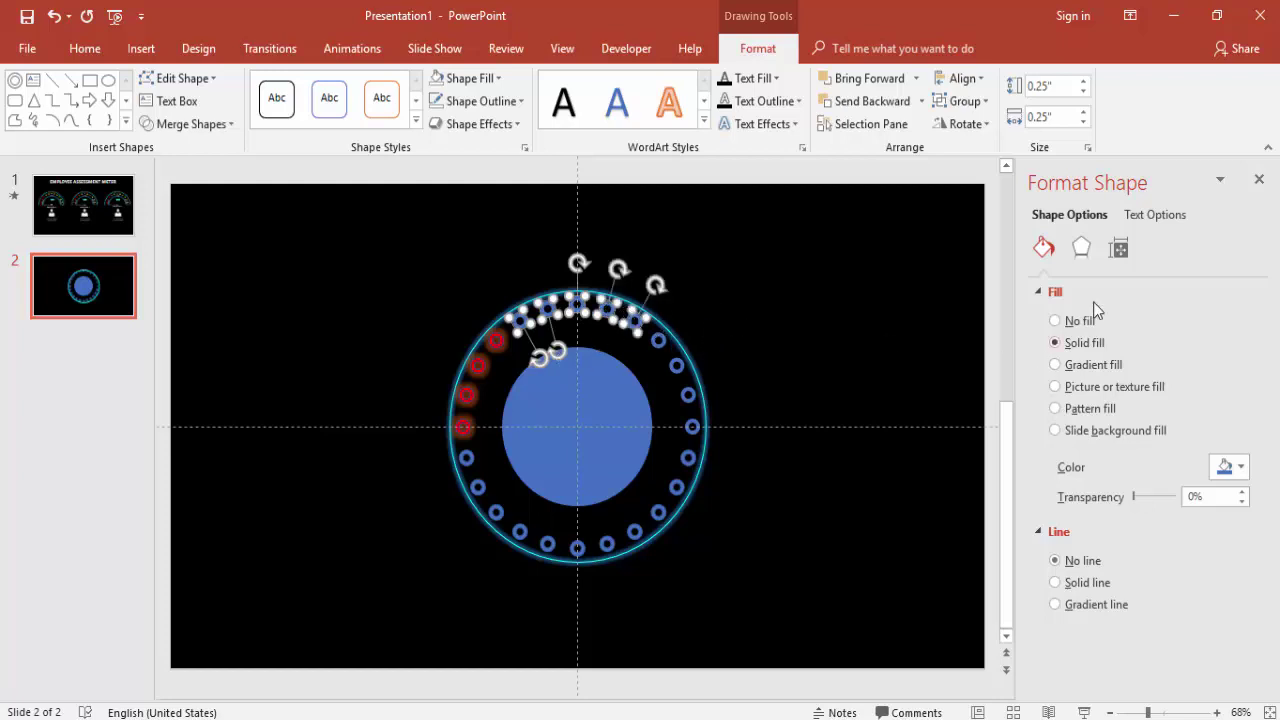
pyautogui.click(1226, 467)
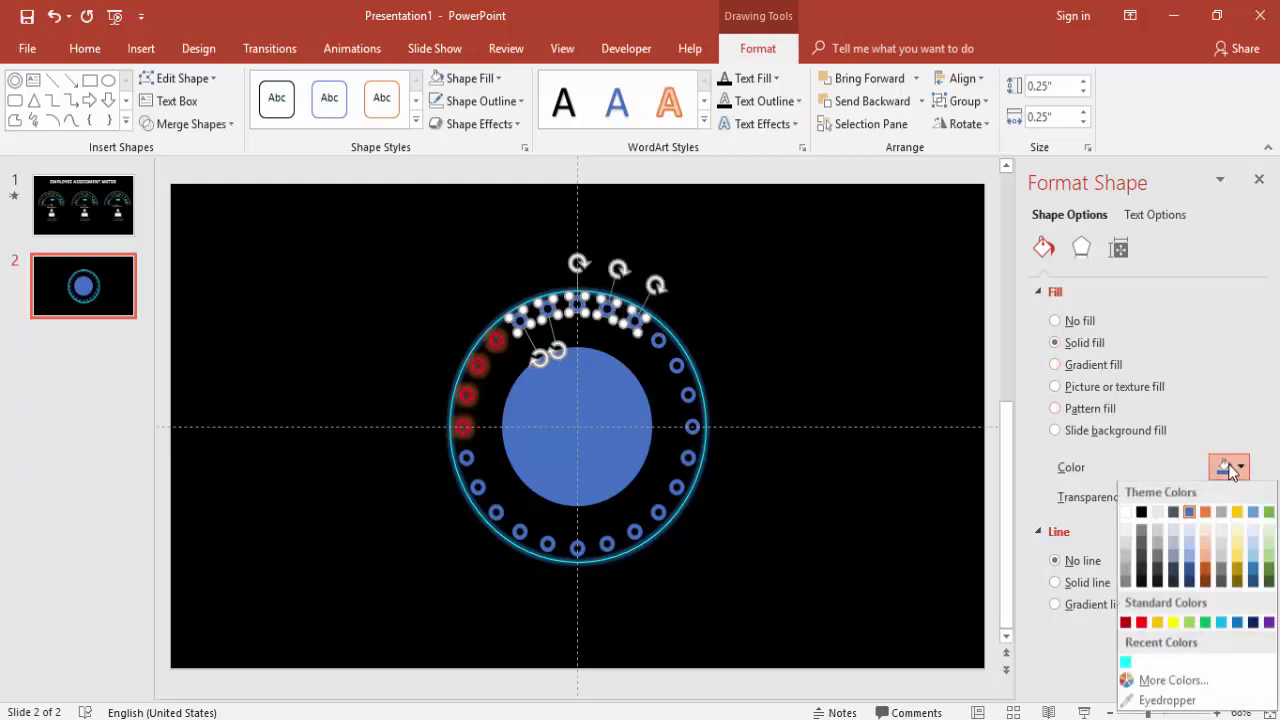
pyautogui.click(1165, 623)
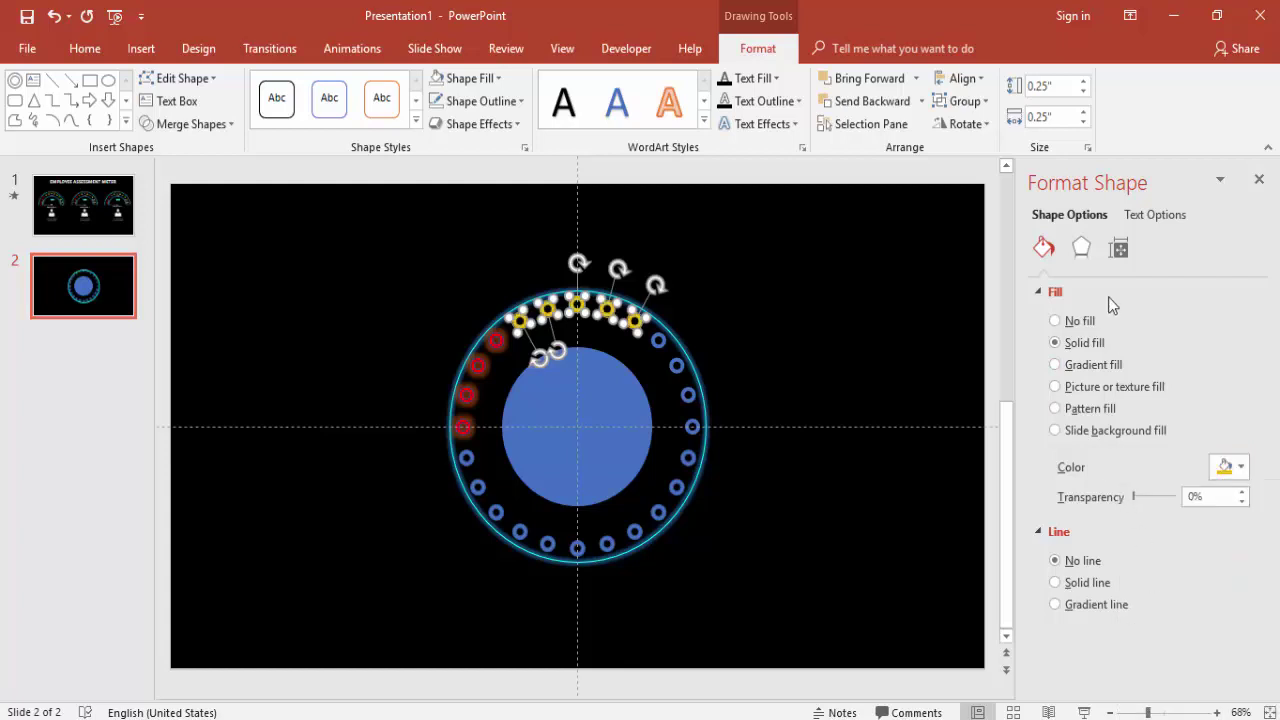
# Apply a yellow glow preset to the five top rings.
pyautogui.click(1080, 250)
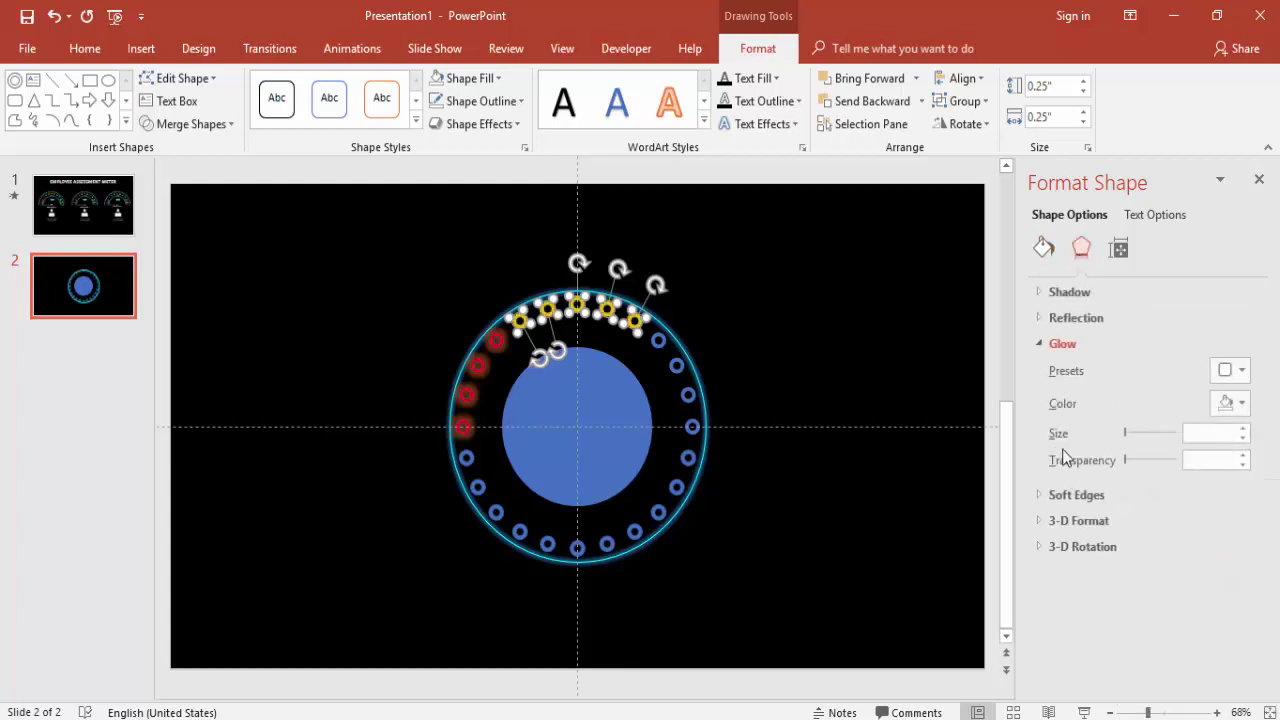
pyautogui.click(1228, 383)
pyautogui.click(1140, 676)
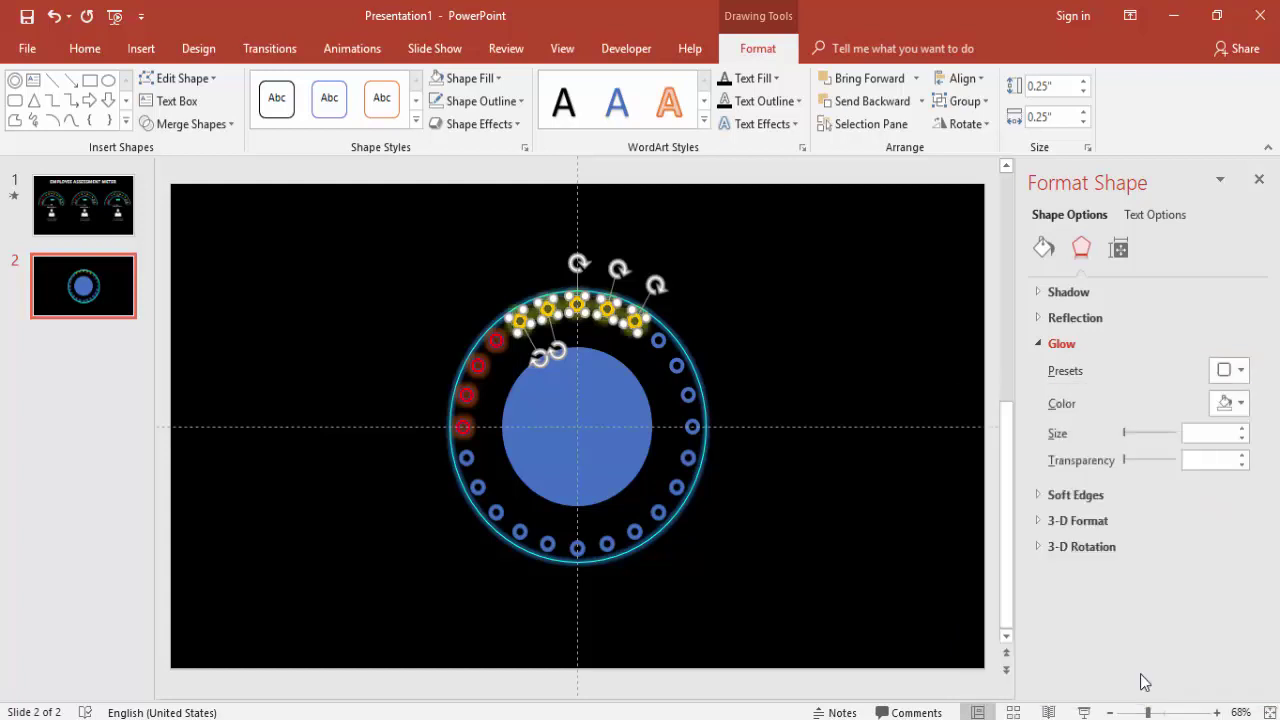
pyautogui.click(659, 339)
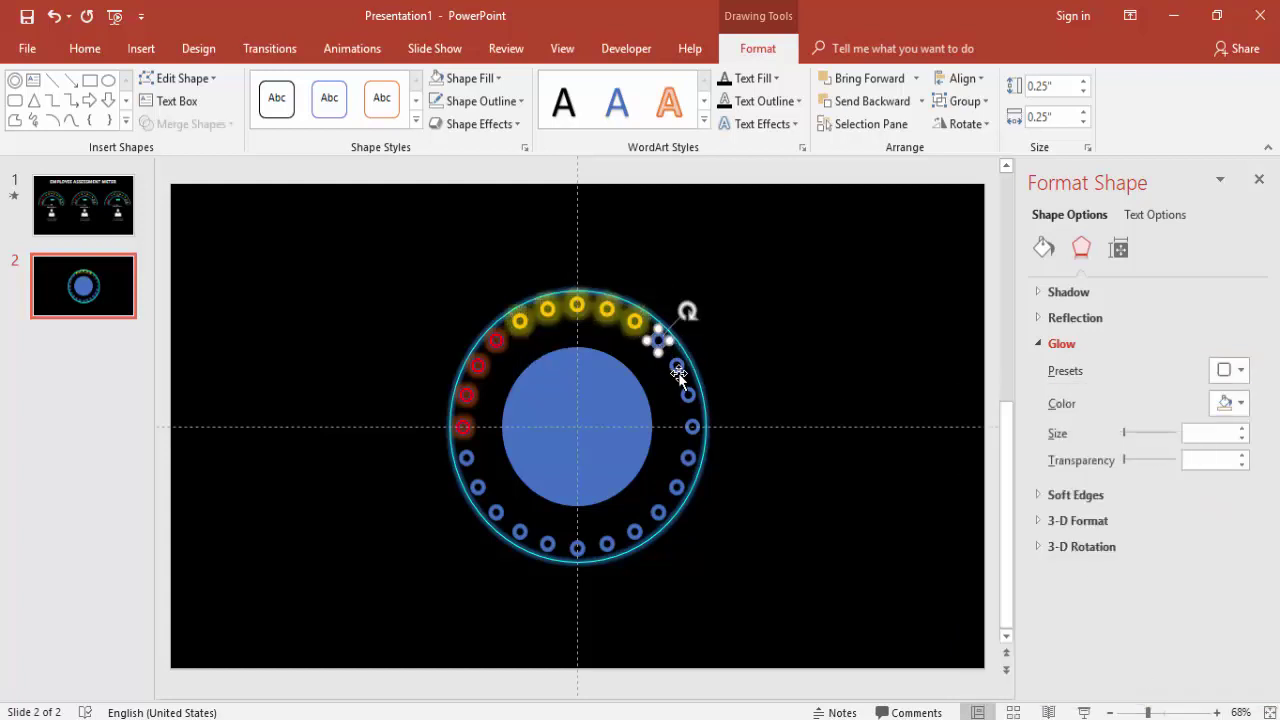
# Select four rings down the right side and fill them green.
pyautogui.keyDown('shift'); pyautogui.click(678, 366); pyautogui.keyUp('shift')
pyautogui.keyDown('shift'); pyautogui.click(688, 395); pyautogui.keyUp('shift')
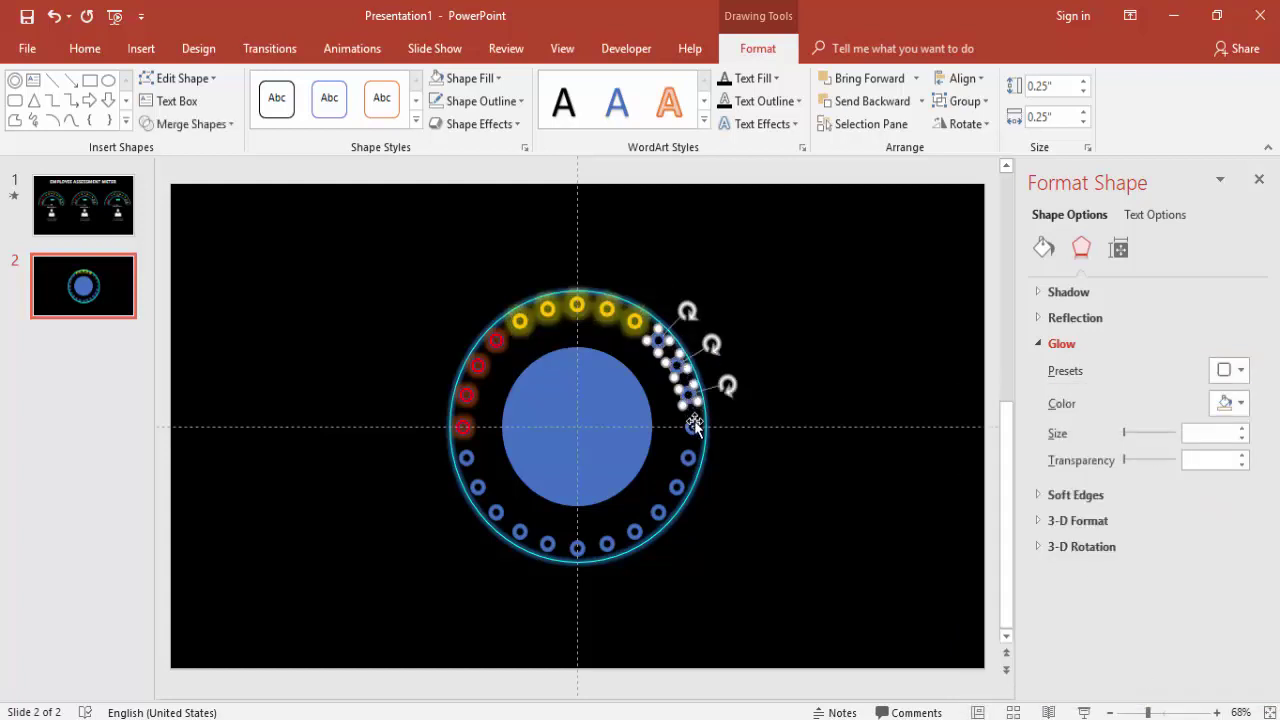
pyautogui.keyDown('shift'); pyautogui.click(692, 427); pyautogui.keyUp('shift')
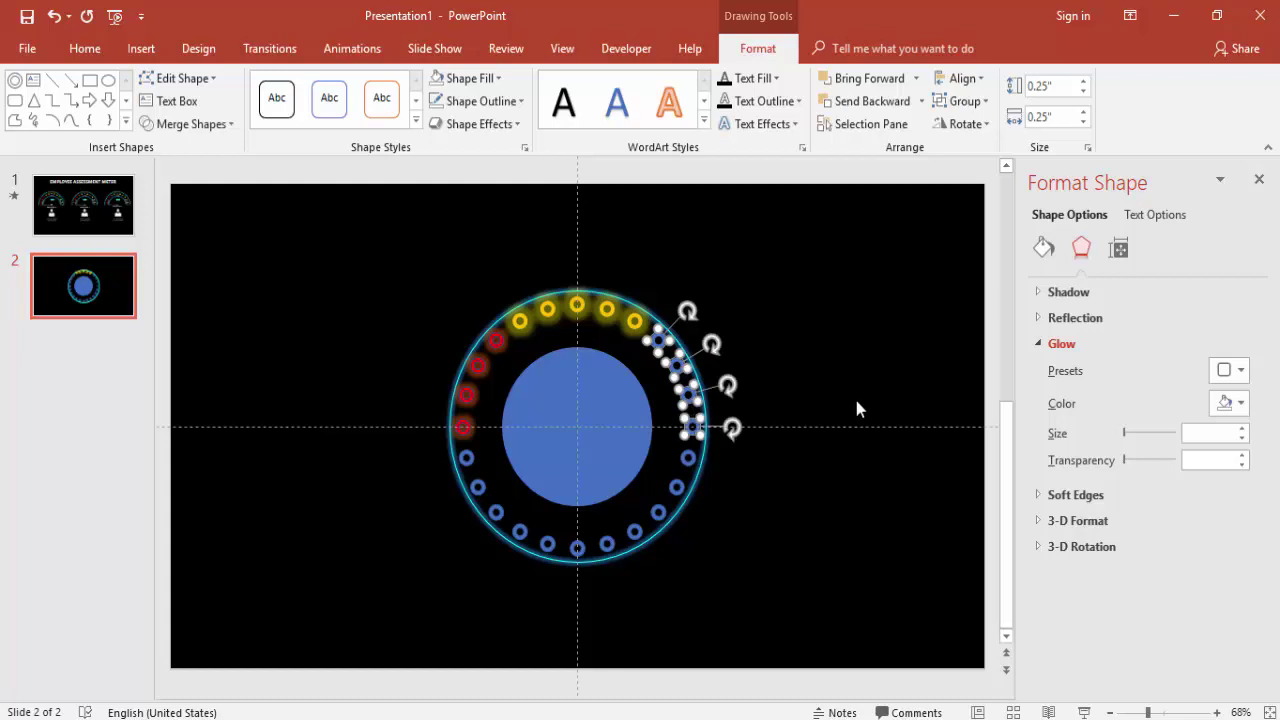
pyautogui.click(1043, 248)
pyautogui.click(1238, 467)
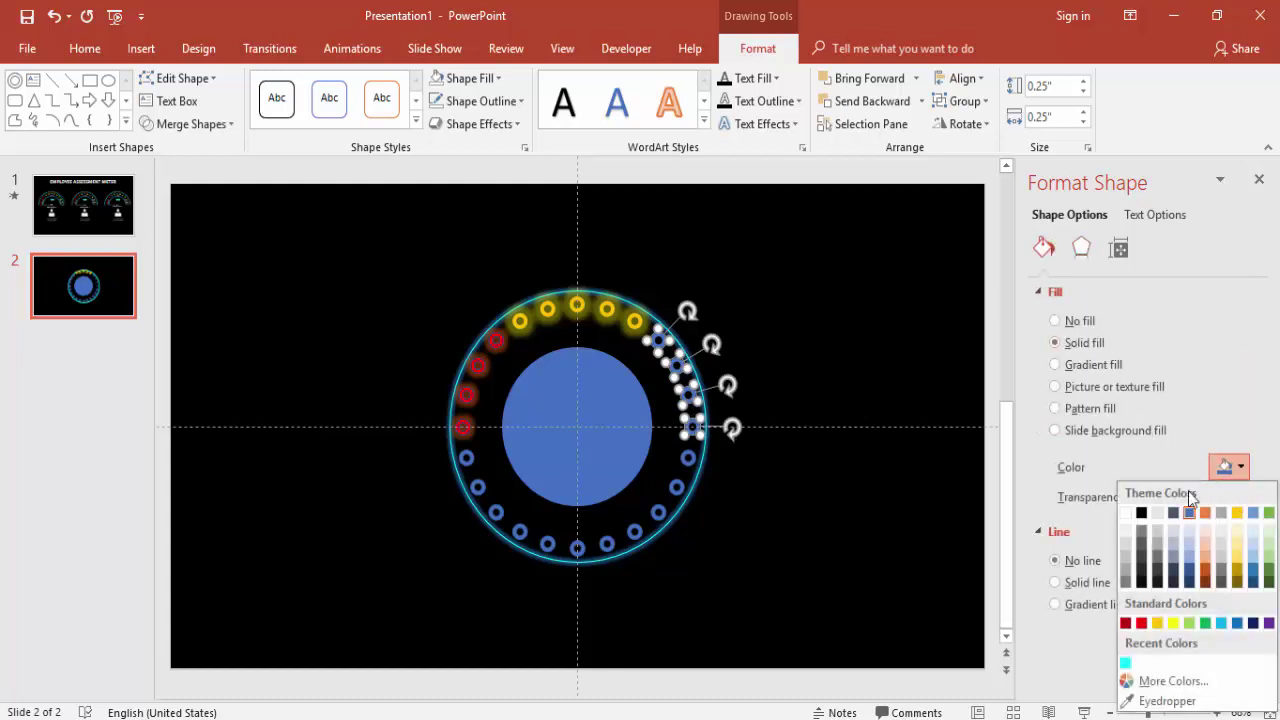
pyautogui.click(1204, 623)
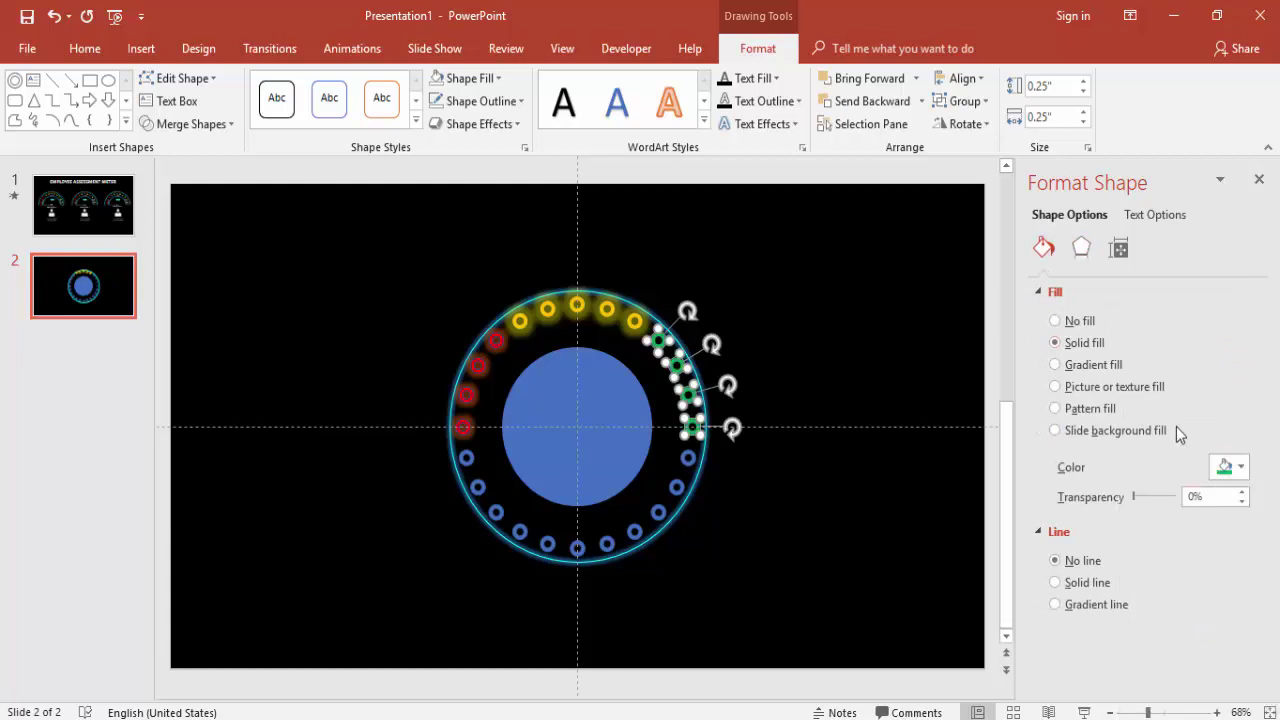
# Give the four green rings a green glow preset.
pyautogui.click(1081, 248)
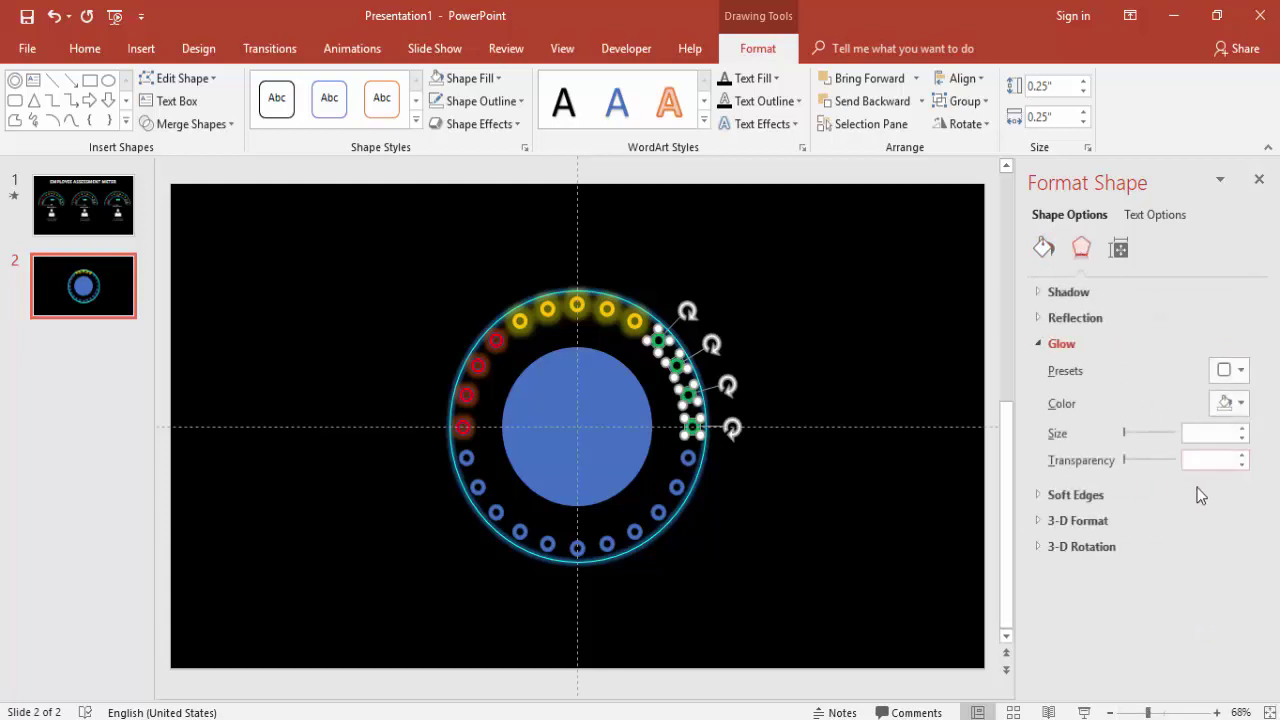
pyautogui.click(1242, 402)
pyautogui.click(1240, 371)
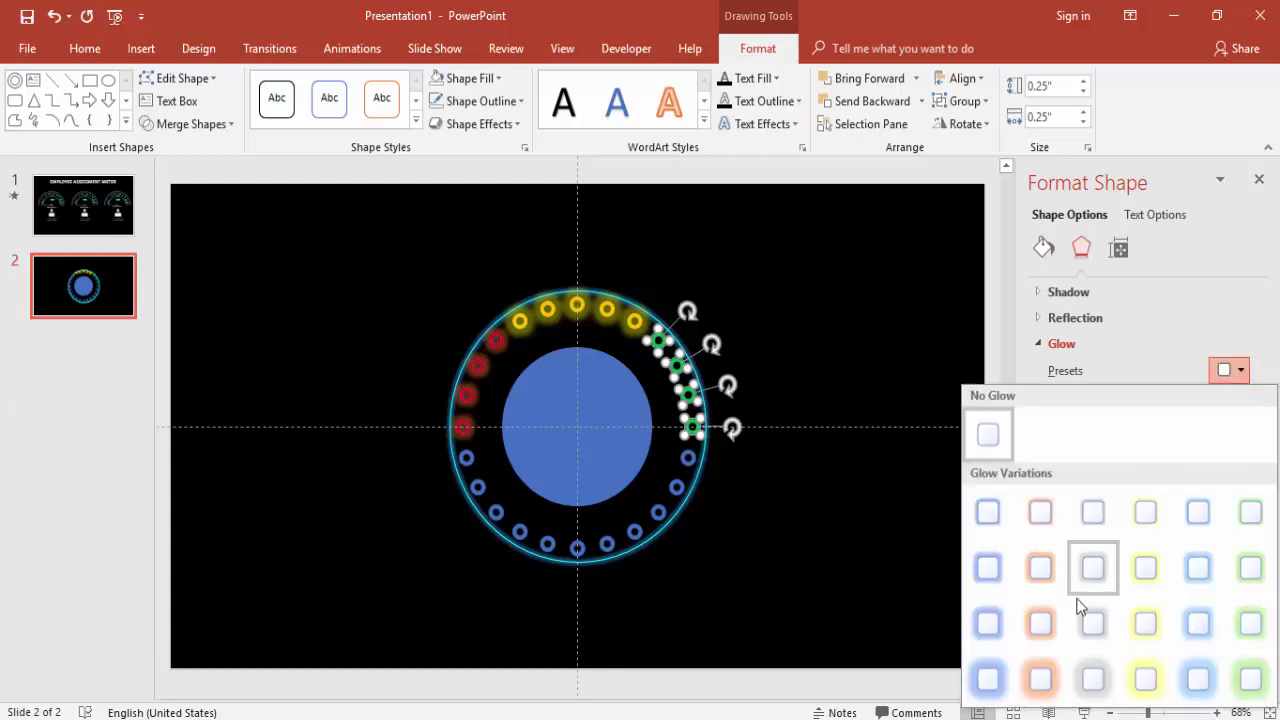
pyautogui.click(1245, 681)
pyautogui.click(870, 355)
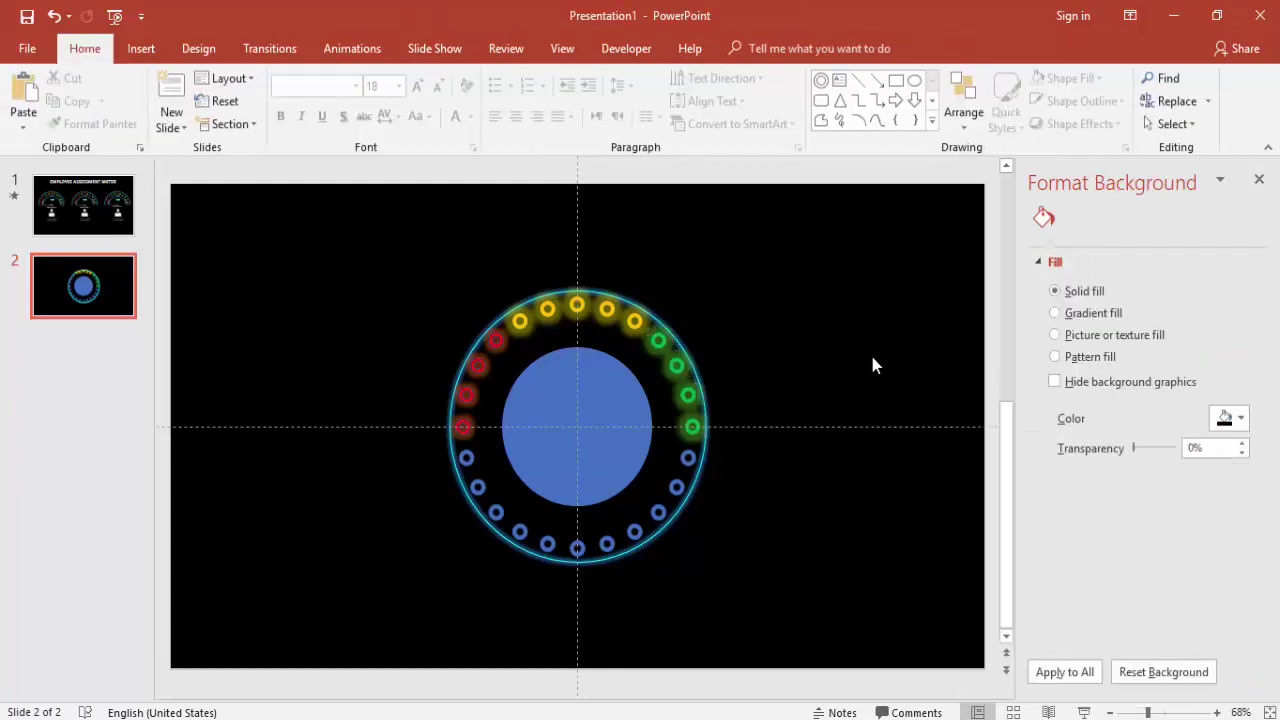
pyautogui.click(538, 360)
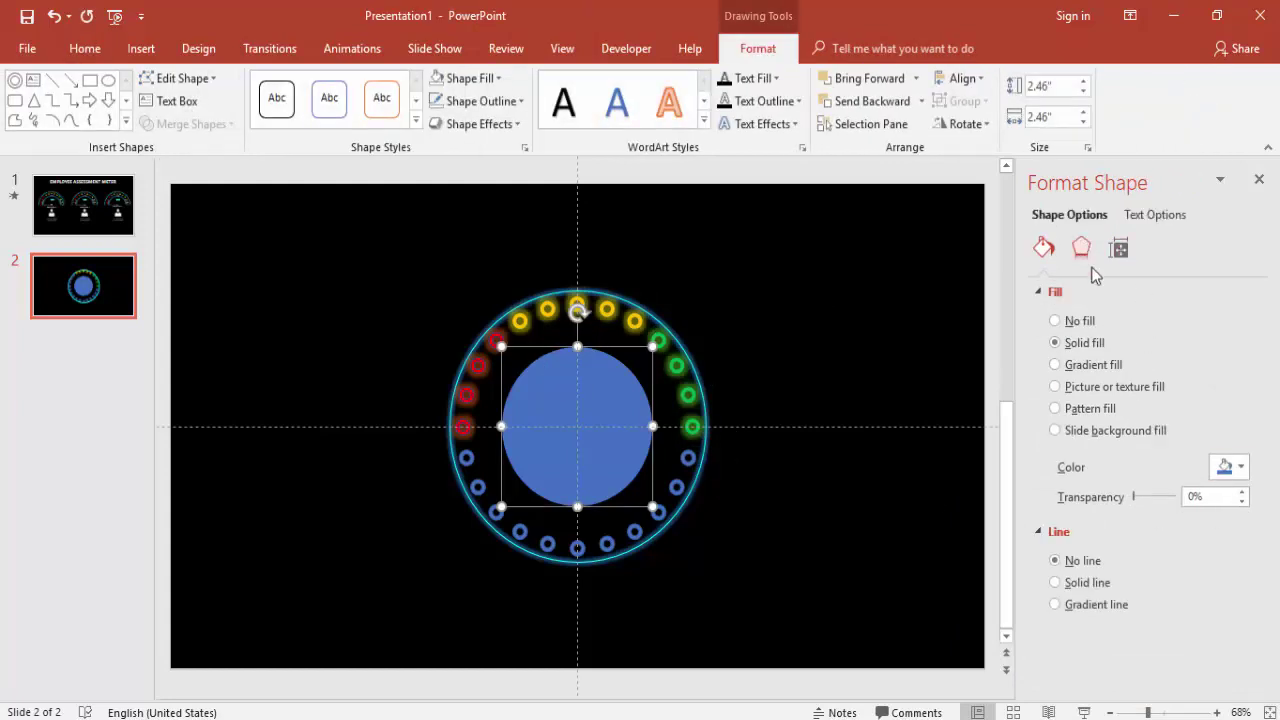
# Fill the centre circle light green from the standard colour honeycomb.
pyautogui.click(1224, 467)
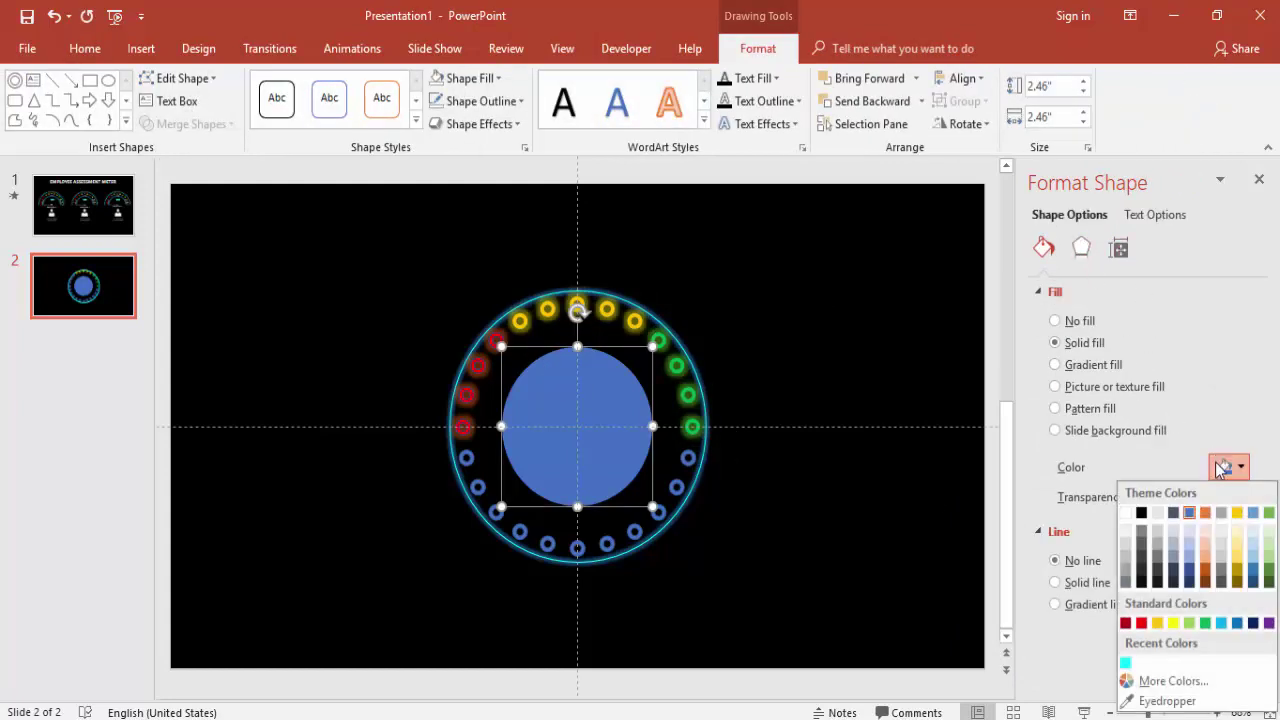
pyautogui.click(1160, 681)
pyautogui.click(530, 196)
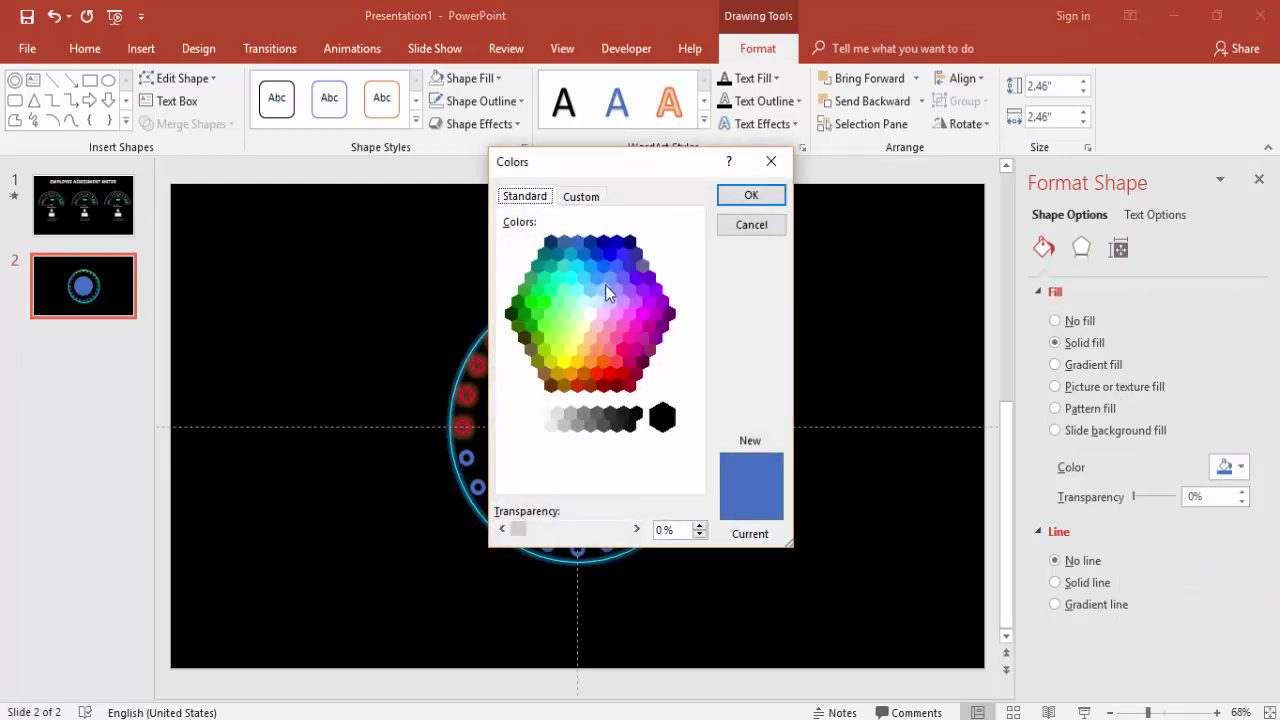
pyautogui.click(556, 301)
pyautogui.click(726, 197)
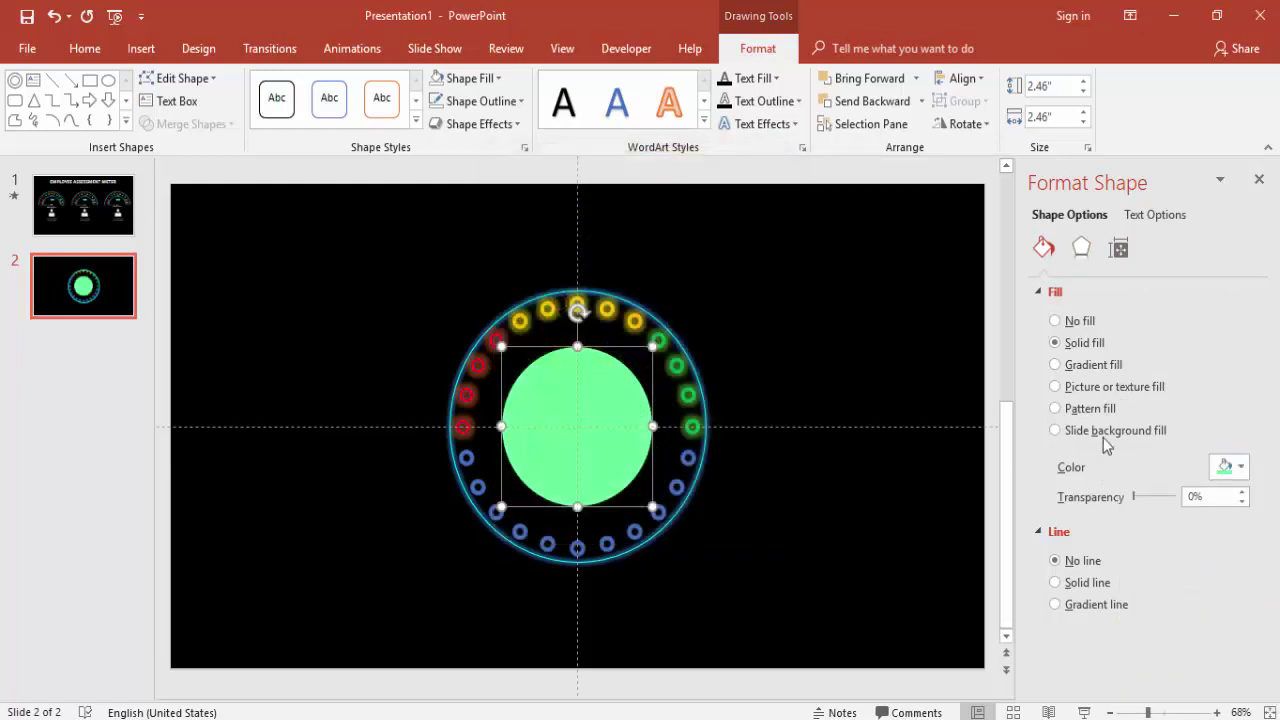
# Give the centre circle an 8 pt, 60% transparency glow in the recent green.
pyautogui.click(1082, 250)
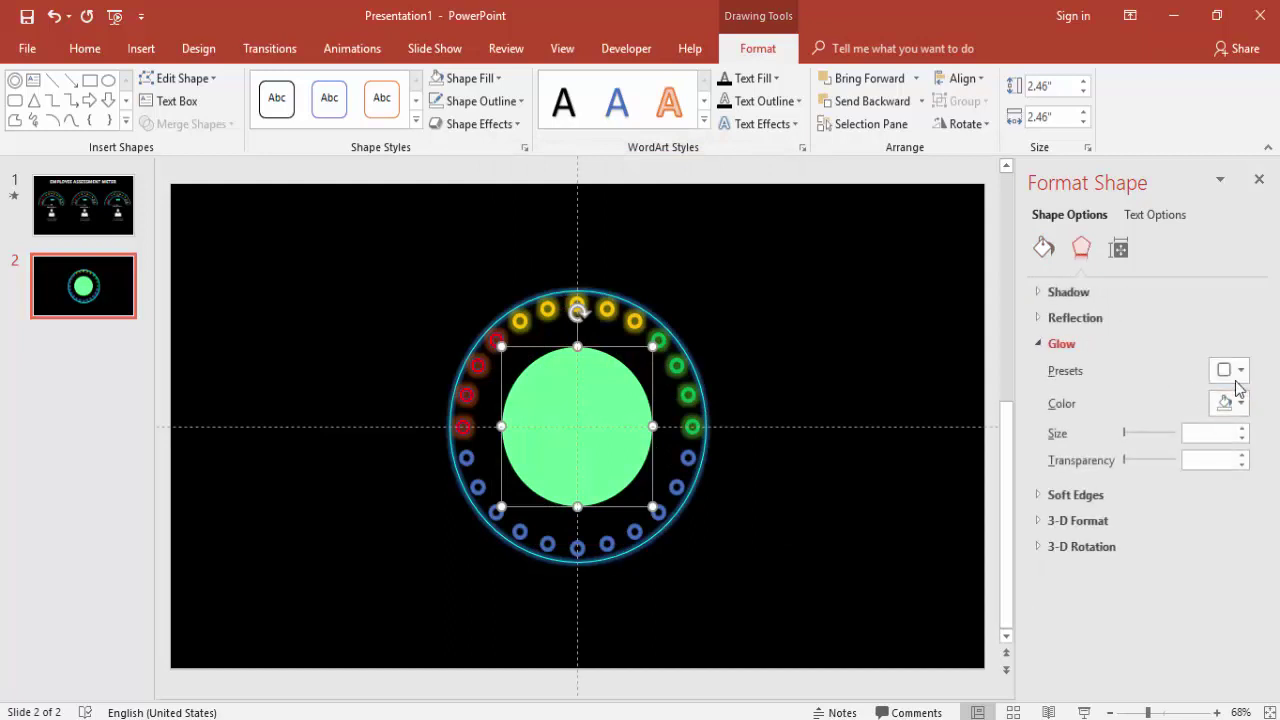
pyautogui.click(1237, 371)
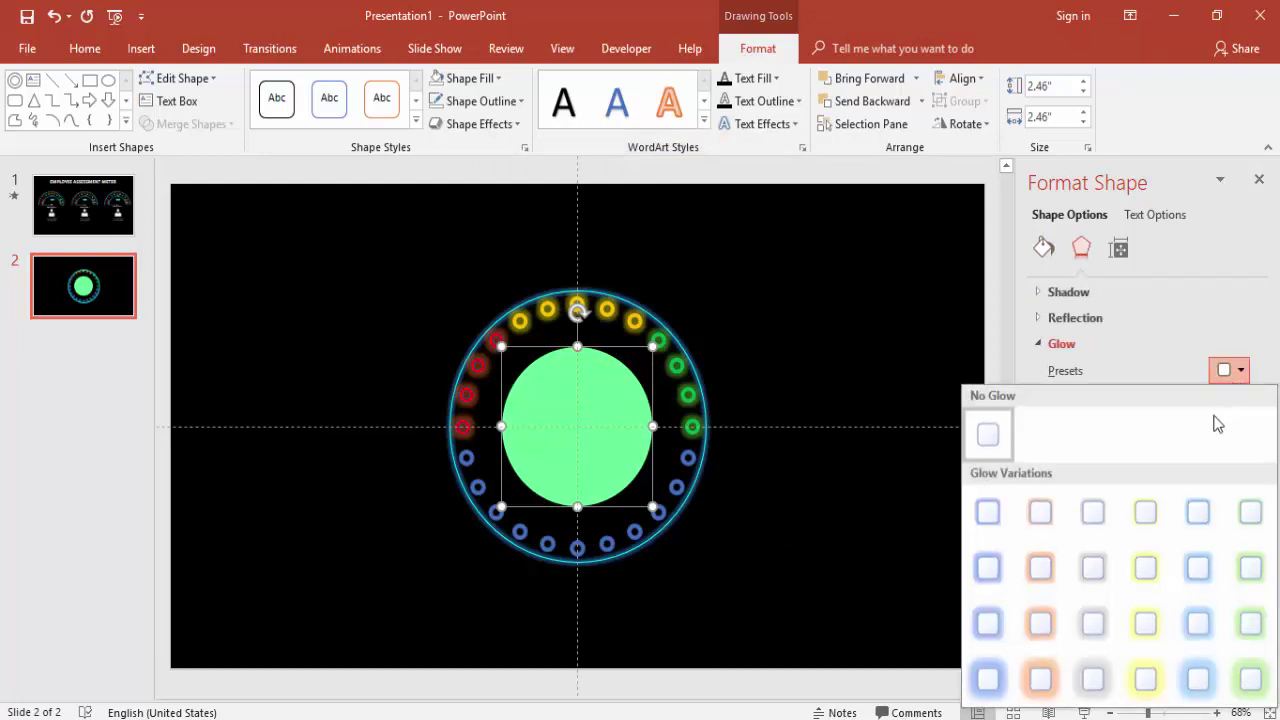
pyautogui.click(1162, 366)
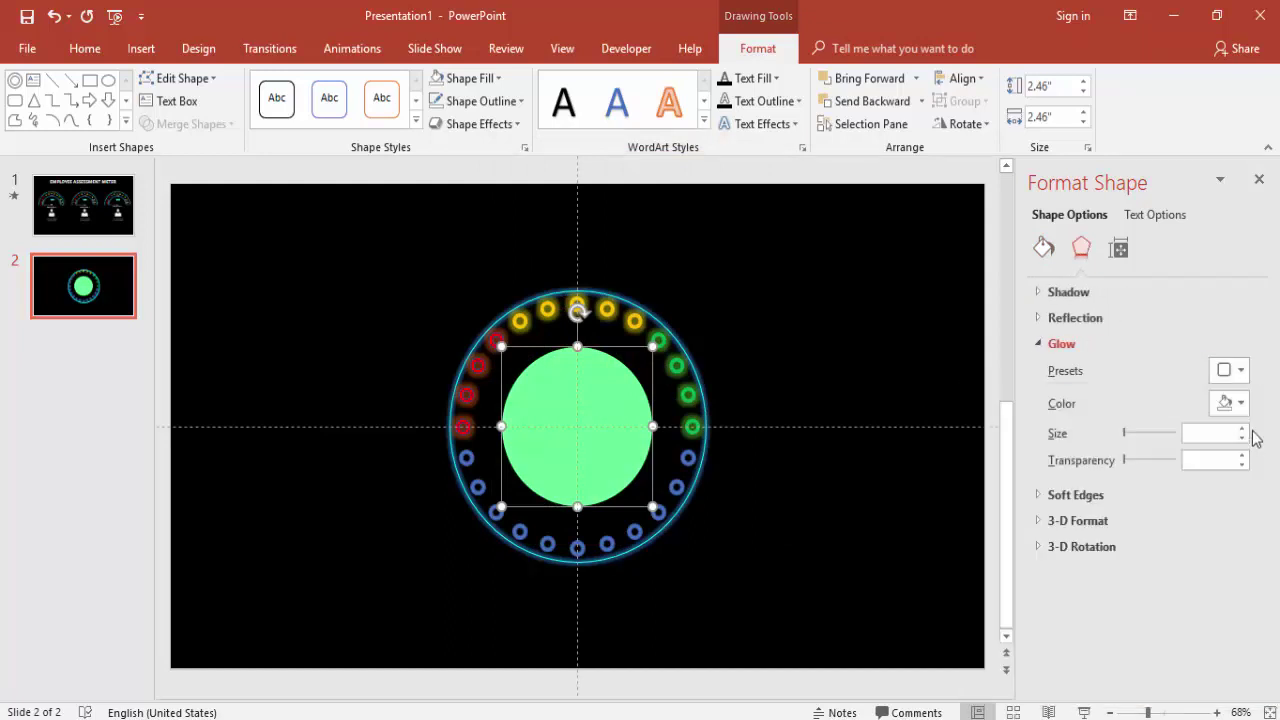
pyautogui.click(1237, 410)
pyautogui.click(1229, 374)
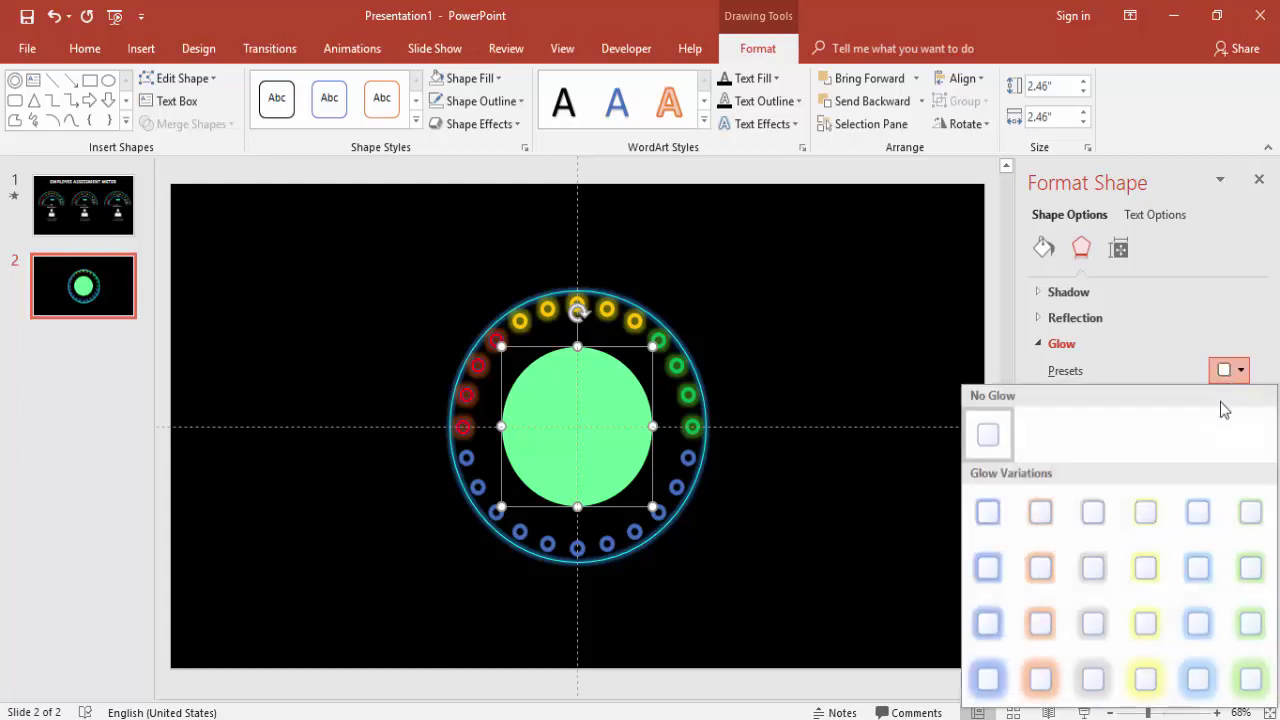
pyautogui.click(1192, 567)
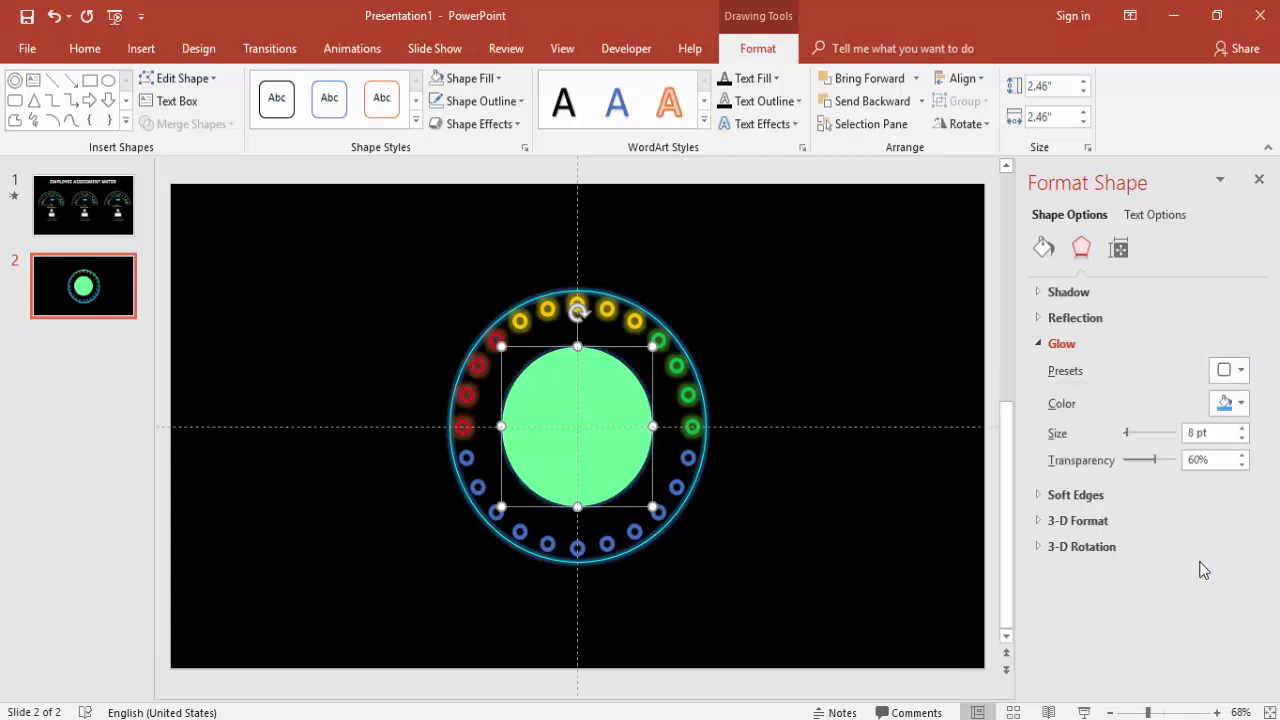
pyautogui.click(1240, 403)
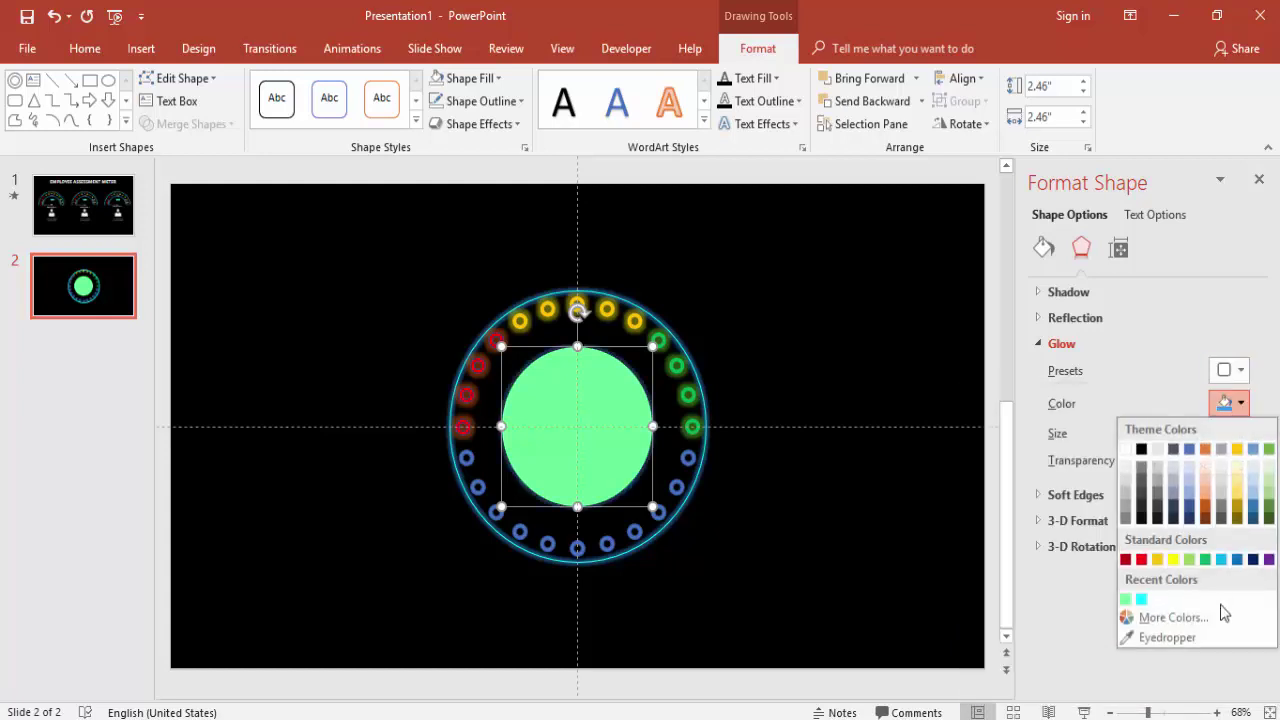
pyautogui.click(1126, 599)
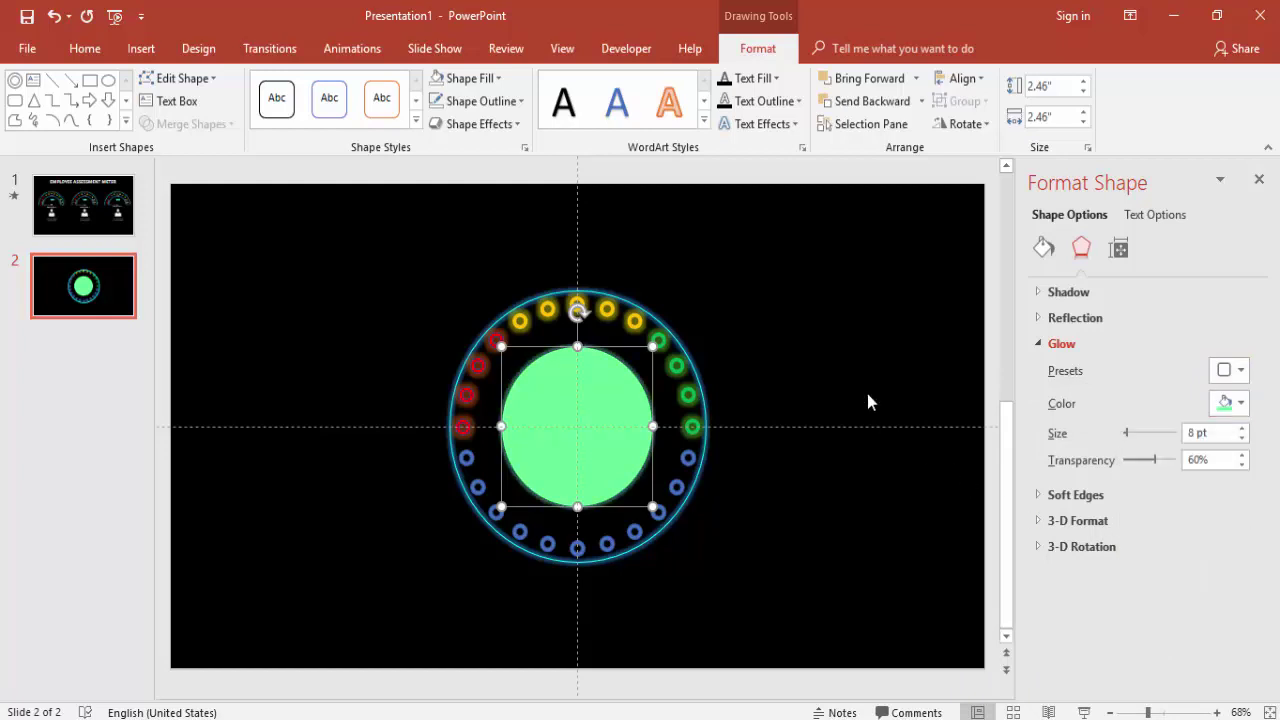
pyautogui.click(720, 392)
pyautogui.click(629, 380)
pyautogui.click(846, 323)
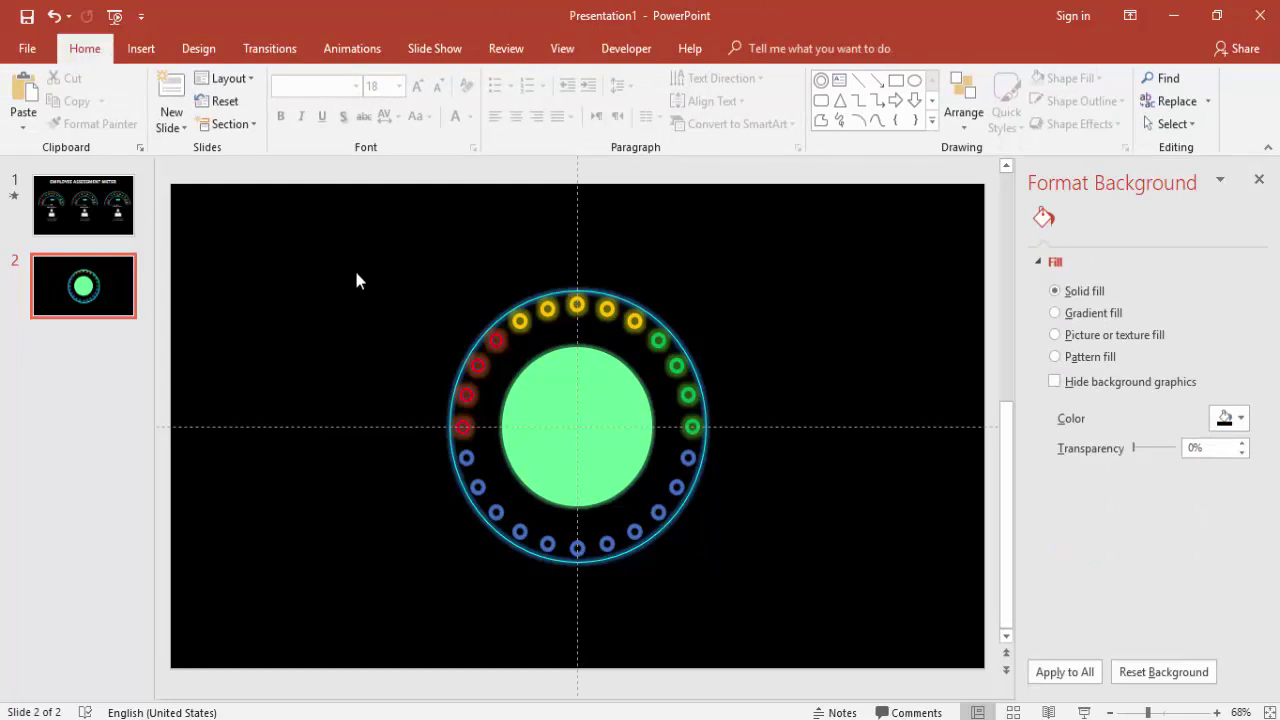
# Draw an oval, enlarge it to a 2.32-inch circle, and centre it on the slide.
pyautogui.click(141, 48)
pyautogui.click(318, 118)
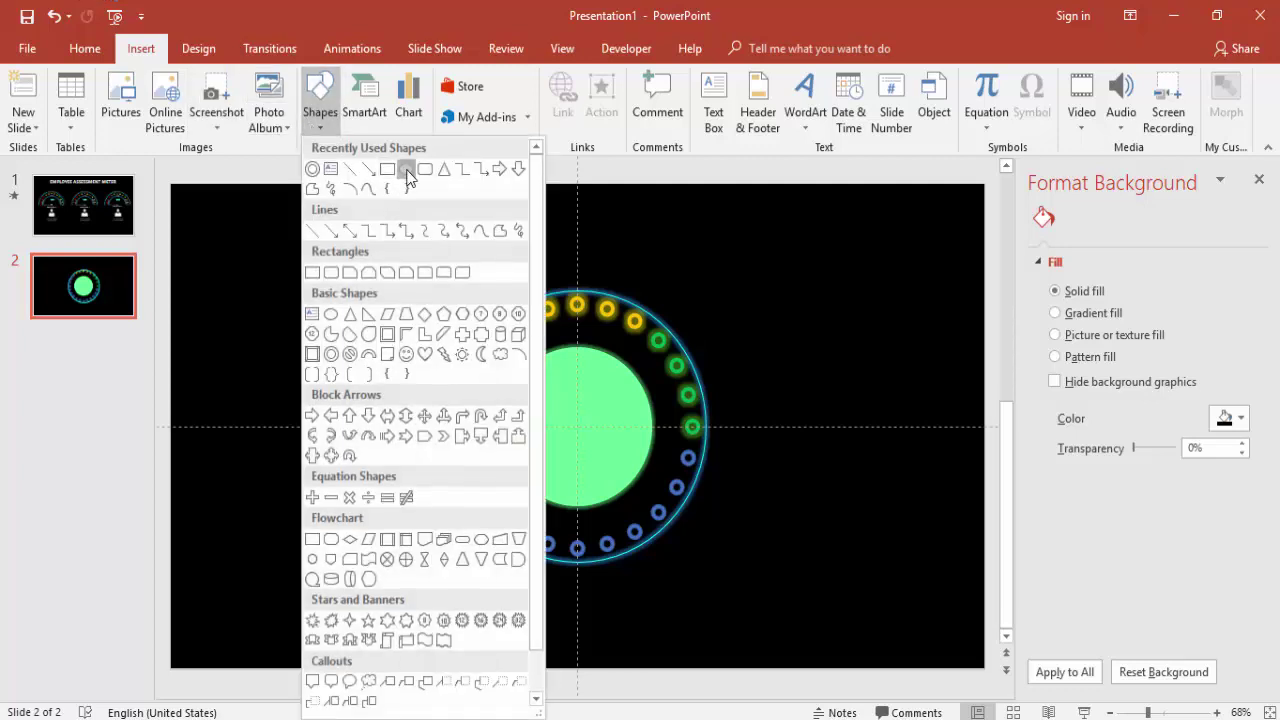
pyautogui.click(405, 170)
pyautogui.moveTo(386, 240); pyautogui.dragTo(520, 383)
pyautogui.moveTo(463, 284); pyautogui.dragTo(587, 396)
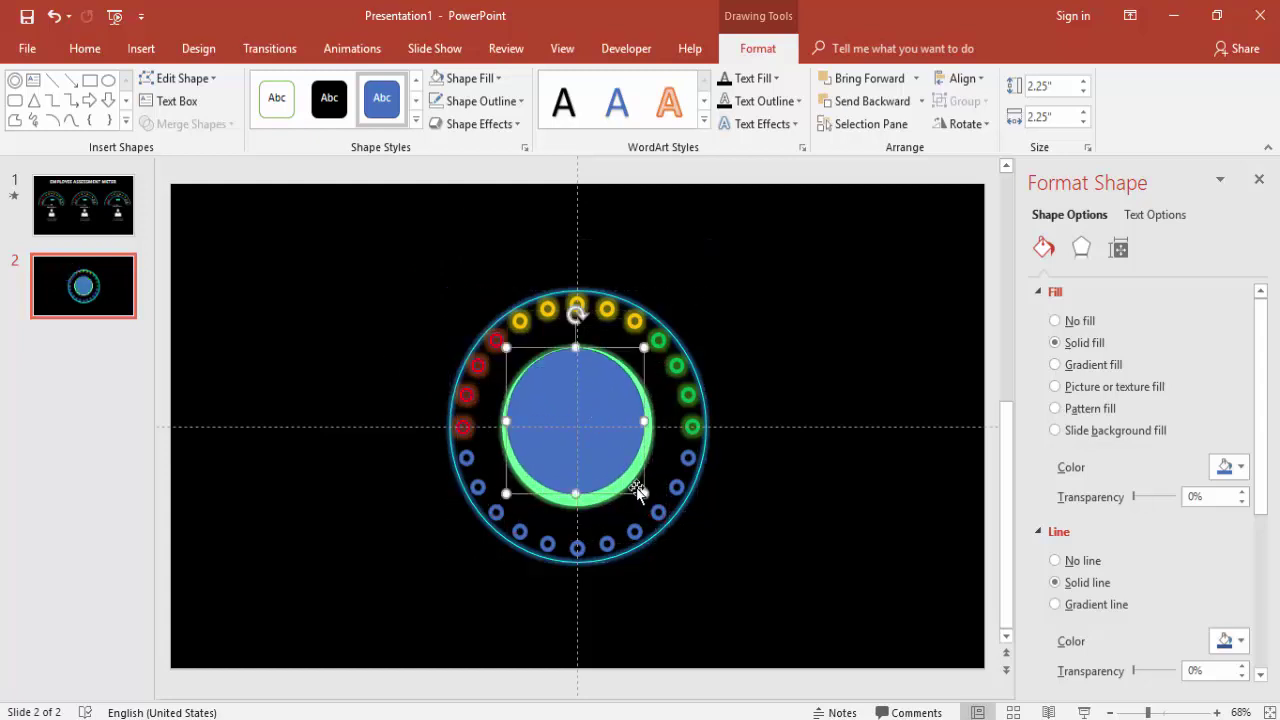
pyautogui.moveTo(644, 493); pyautogui.dragTo(649, 498)
pyautogui.click(963, 80)
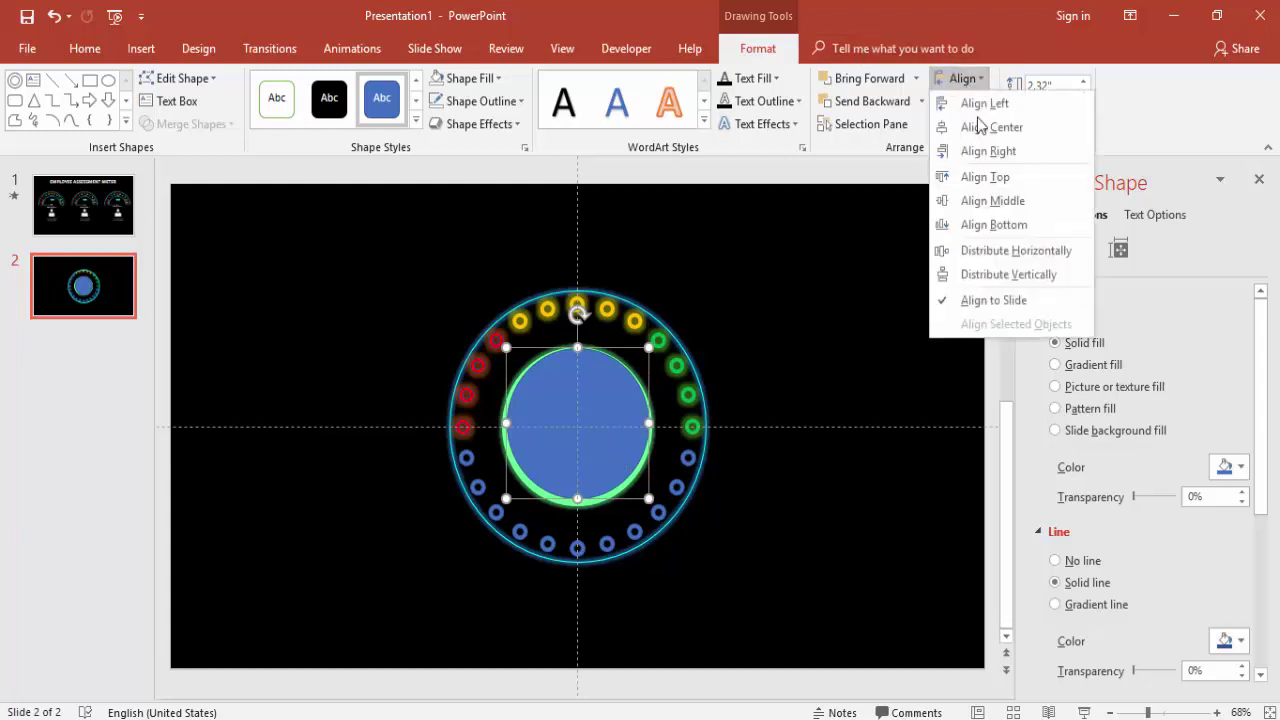
pyautogui.click(996, 128)
pyautogui.click(960, 78)
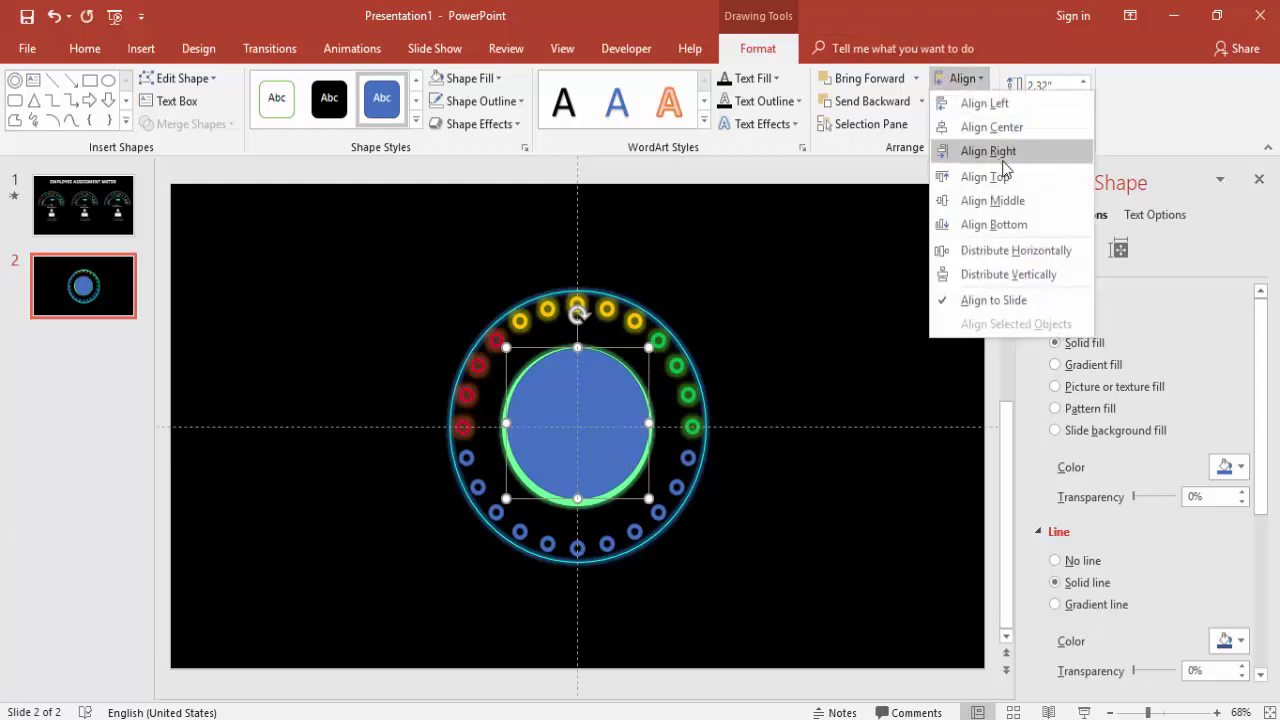
pyautogui.click(988, 199)
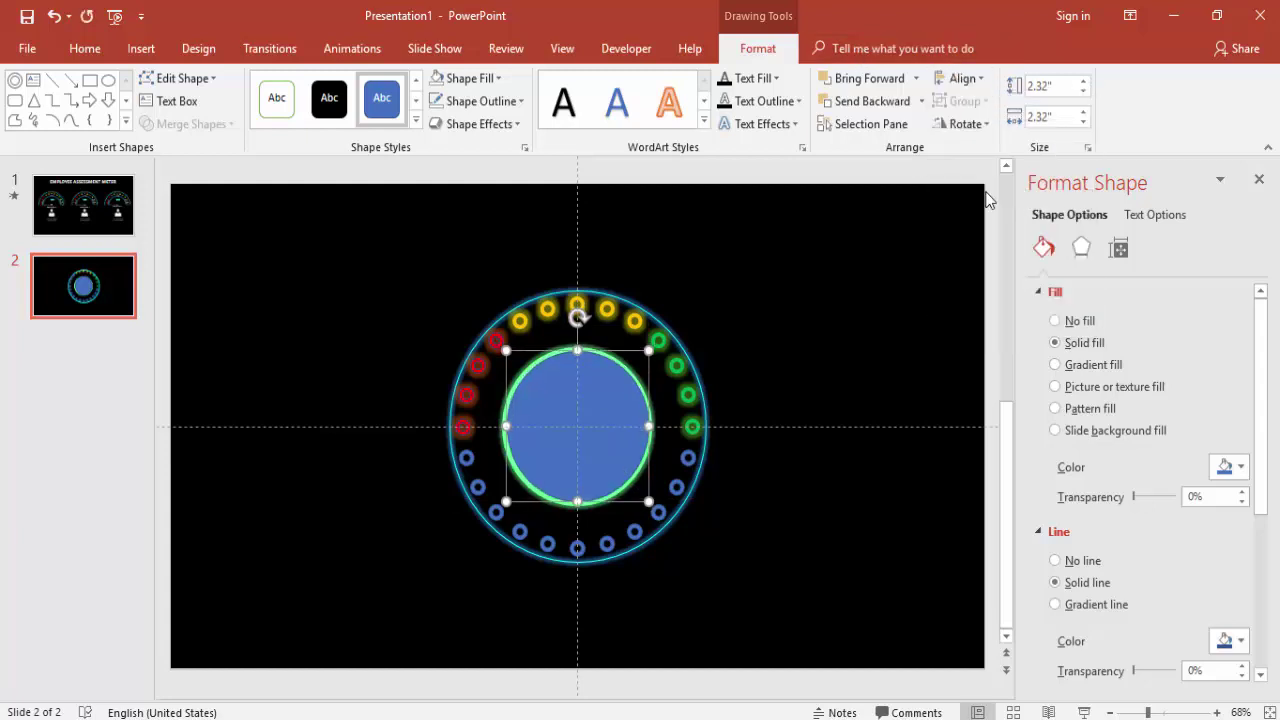
# Remove the new circle's outline and fill it black.
pyautogui.click(508, 102)
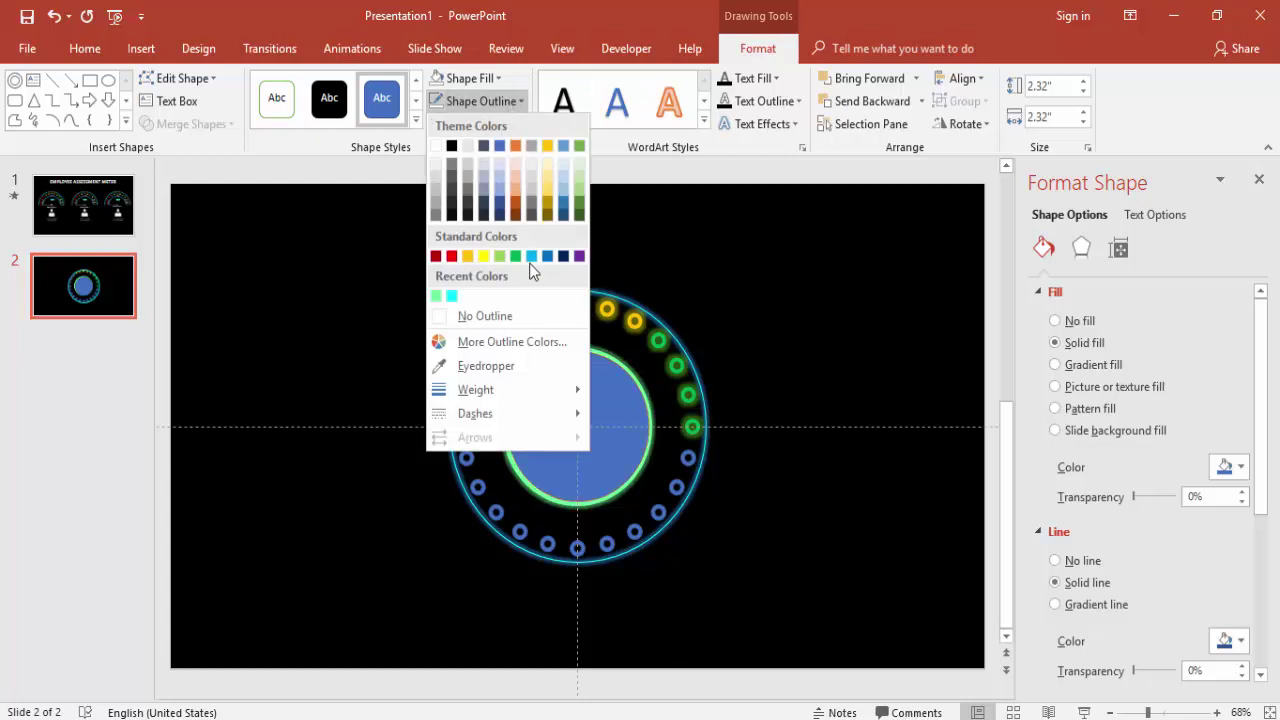
pyautogui.click(505, 317)
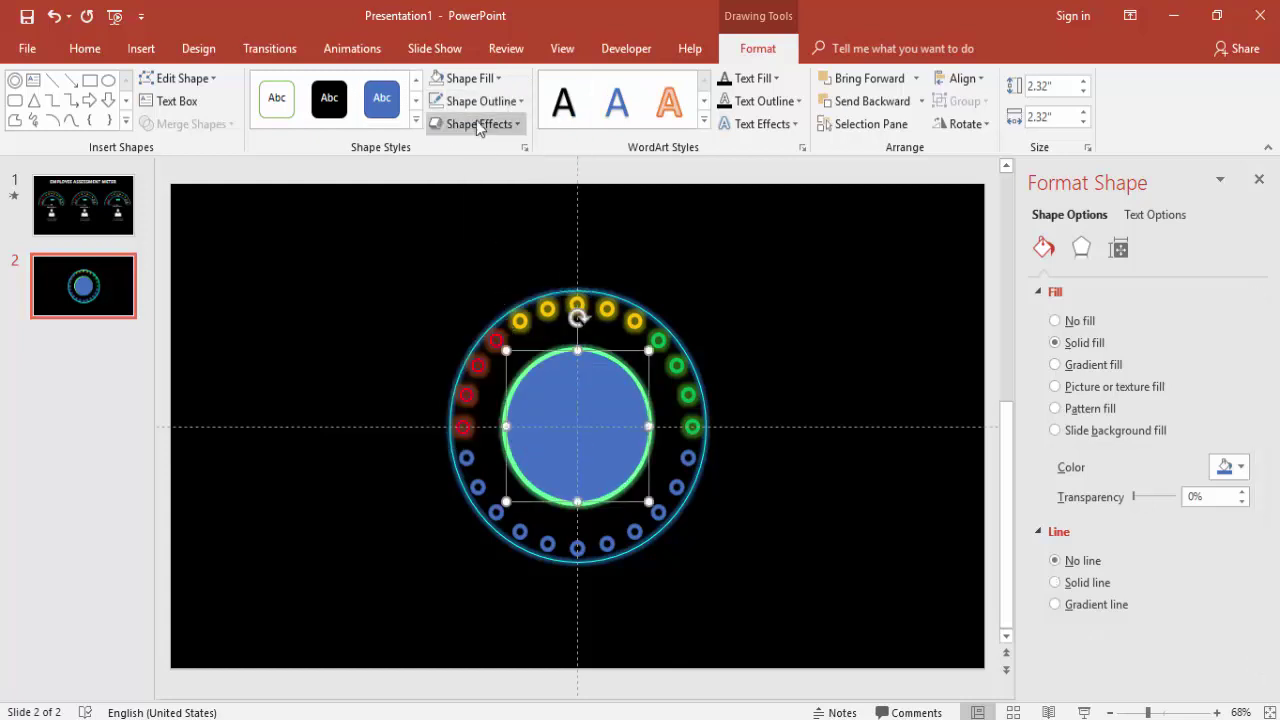
pyautogui.click(1236, 467)
pyautogui.click(1143, 515)
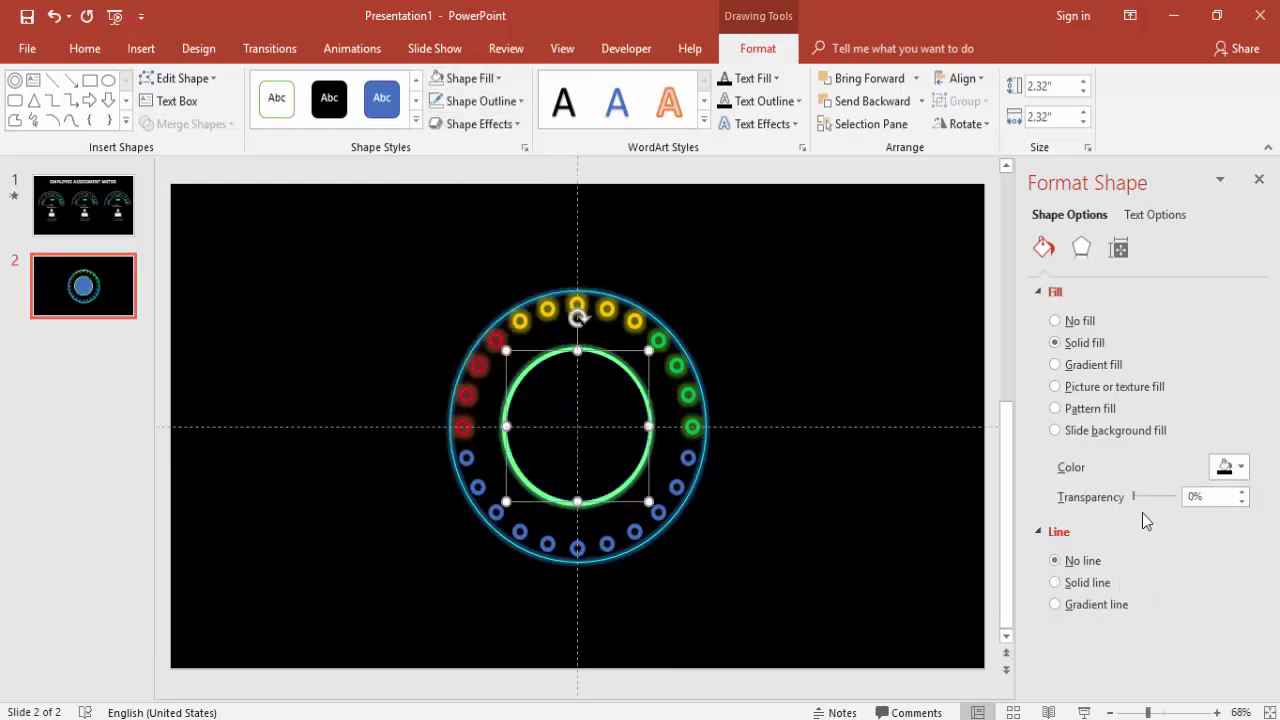
pyautogui.click(899, 328)
# Enlarge the black circle to 2.44 inches and re-centre it horizontally and vertically.
pyautogui.click(600, 378)
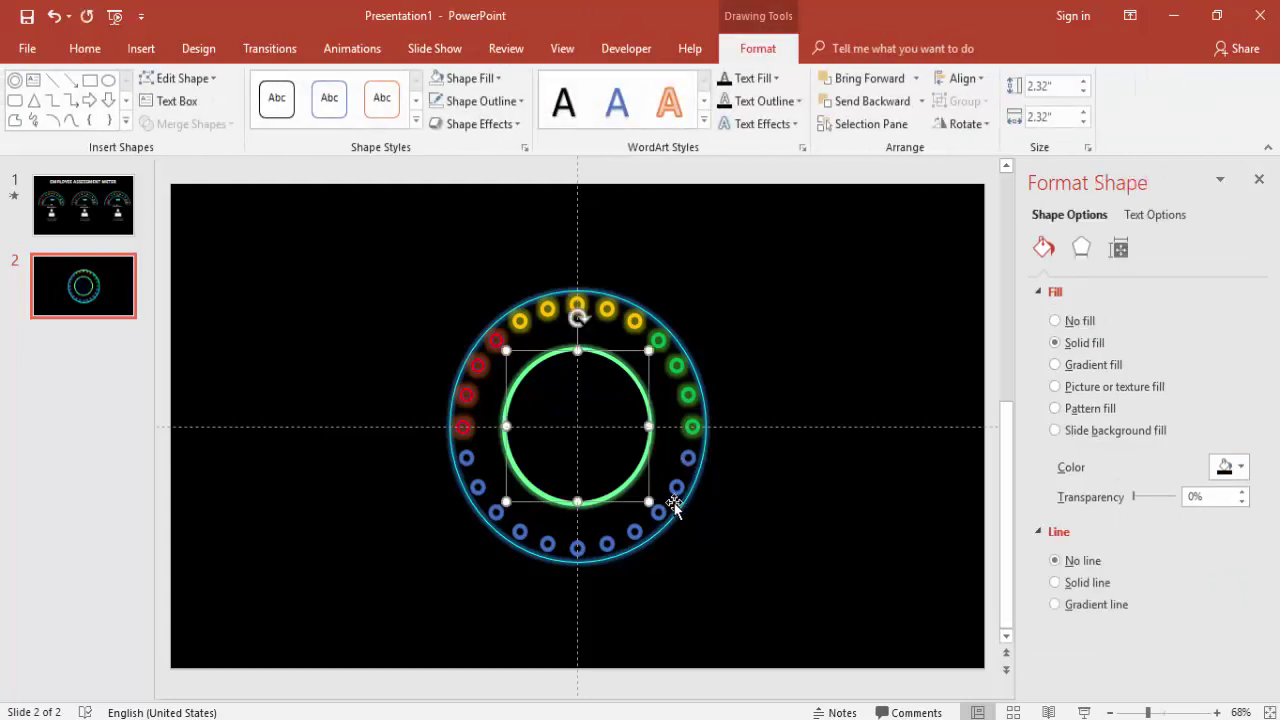
pyautogui.moveTo(649, 502); pyautogui.dragTo(655, 510)
pyautogui.click(962, 78)
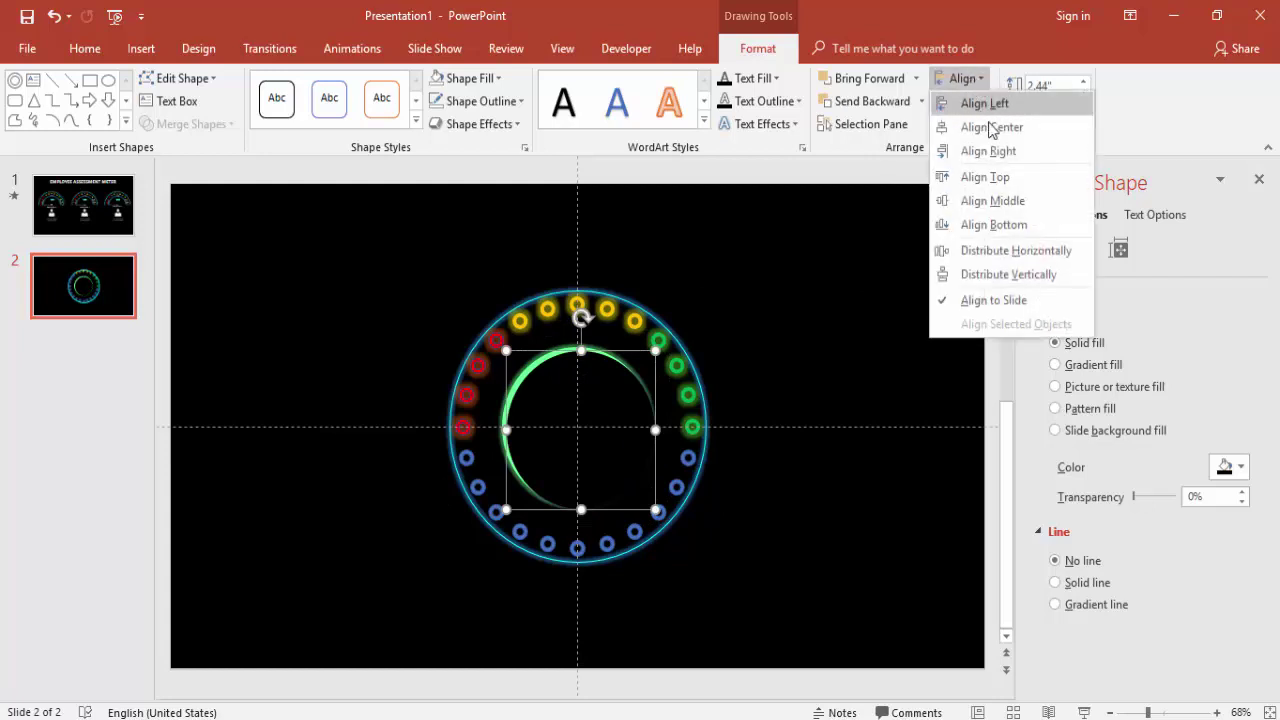
pyautogui.click(985, 125)
pyautogui.click(958, 78)
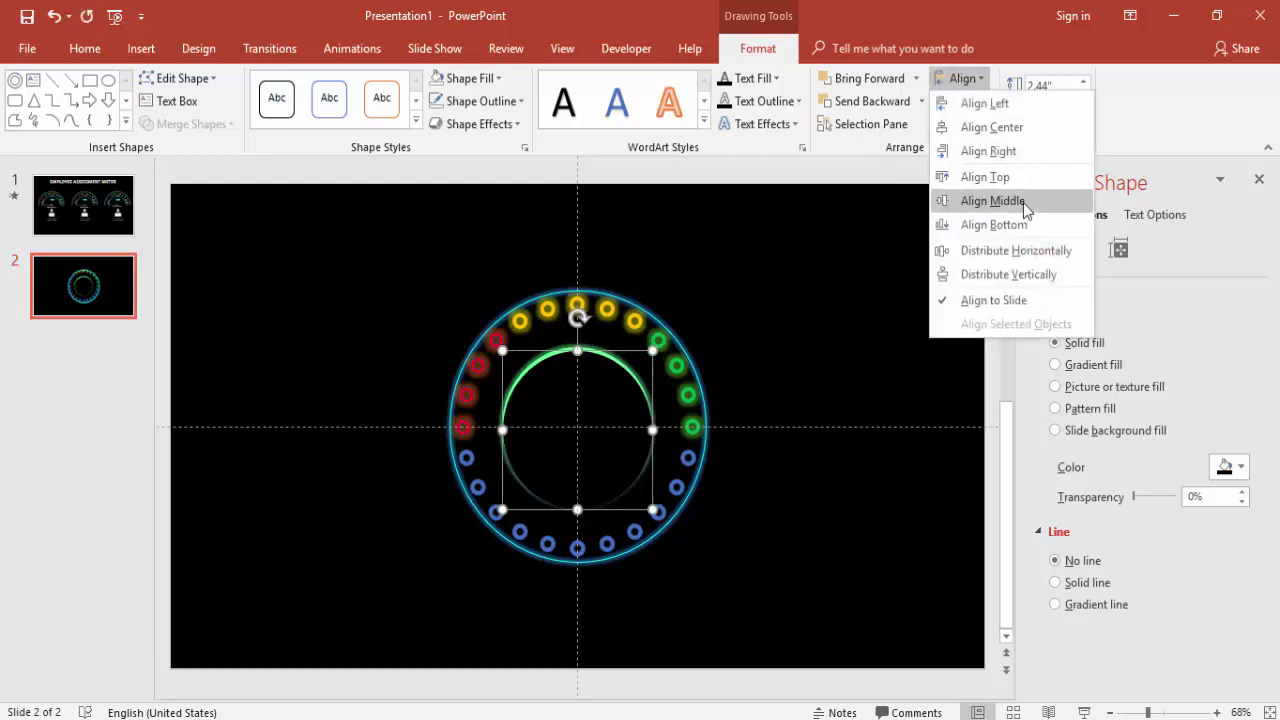
pyautogui.click(943, 200)
pyautogui.click(896, 222)
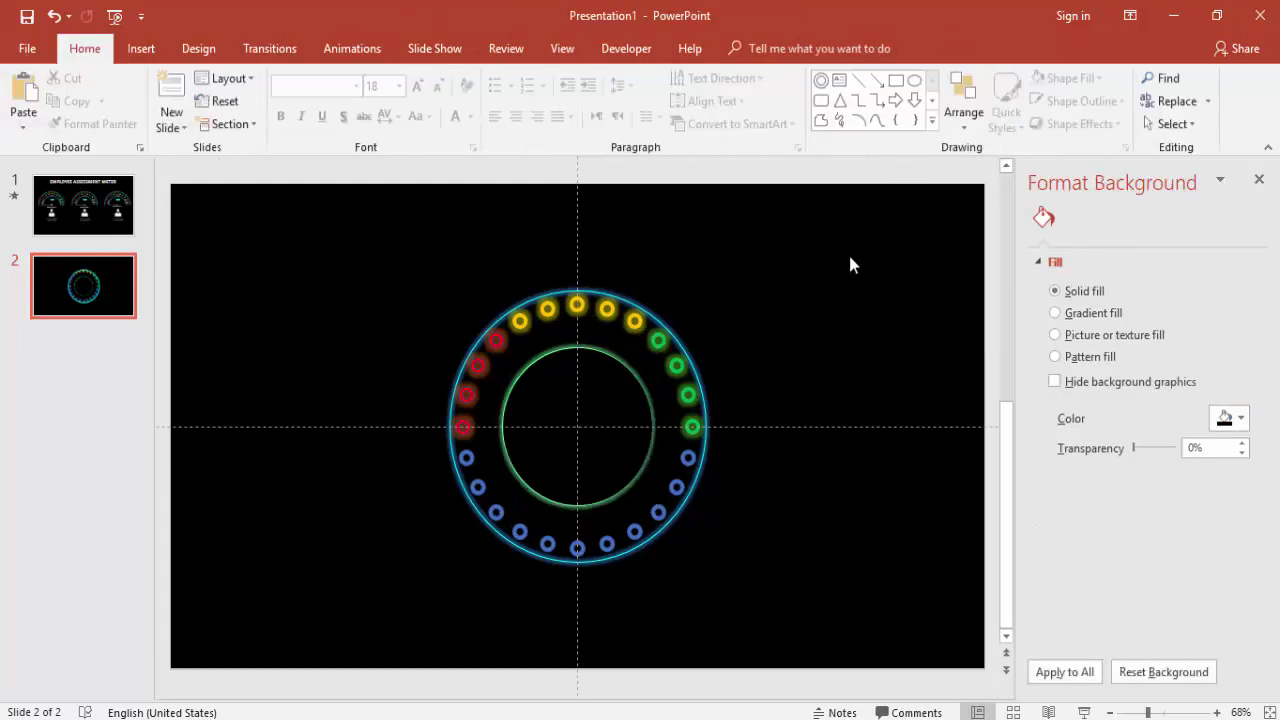
pyautogui.click(1084, 712)
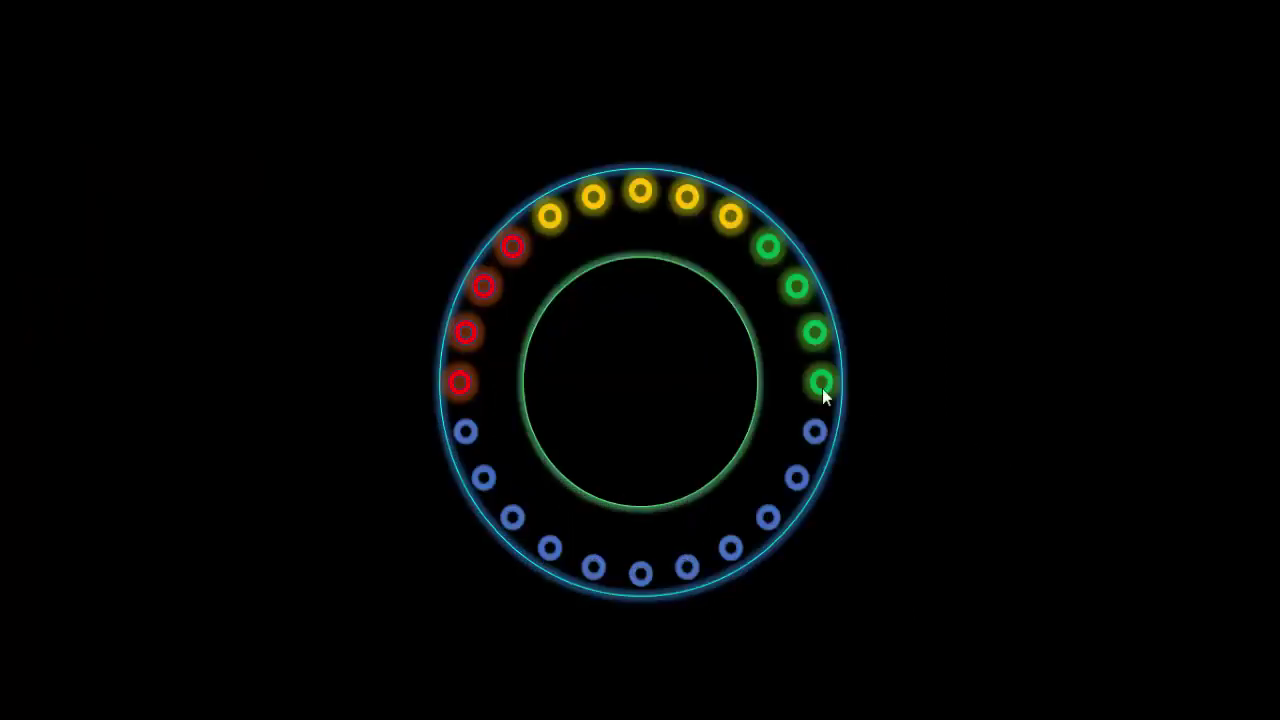
pyautogui.press('Escape')
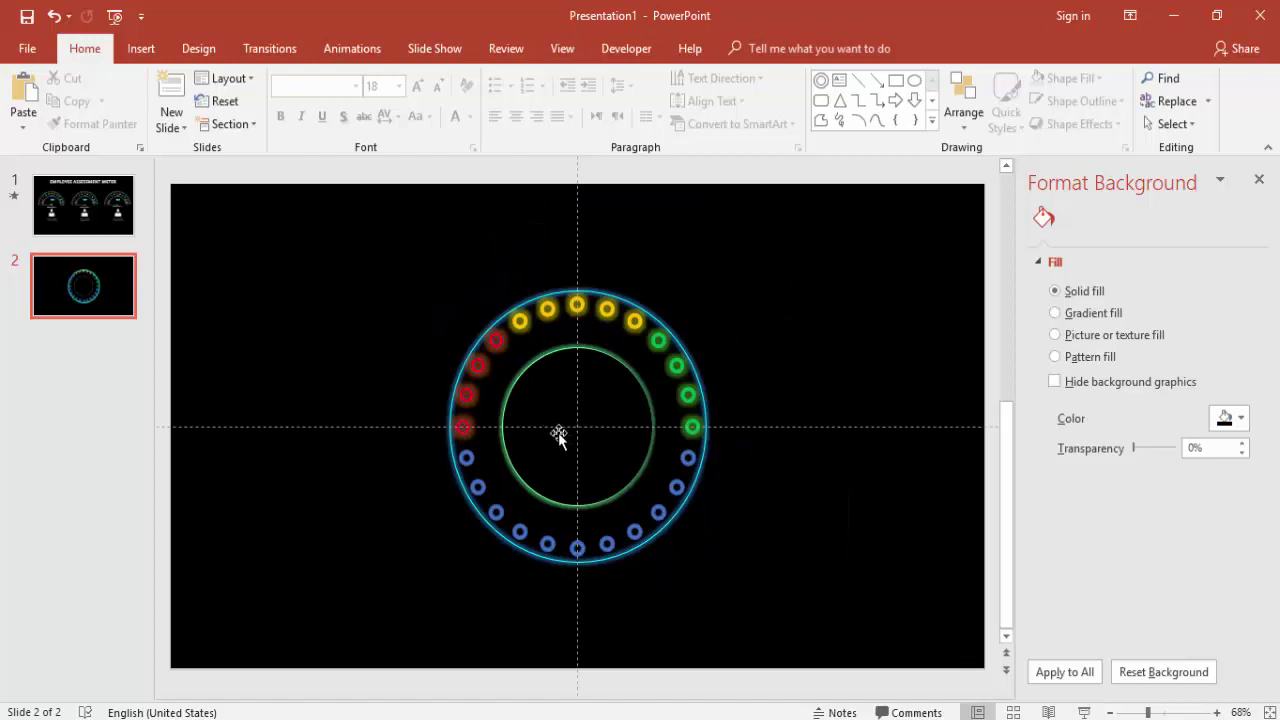
# Draw a Flowchart: Terminator bar above the dial centre for the needle.
pyautogui.click(141, 48)
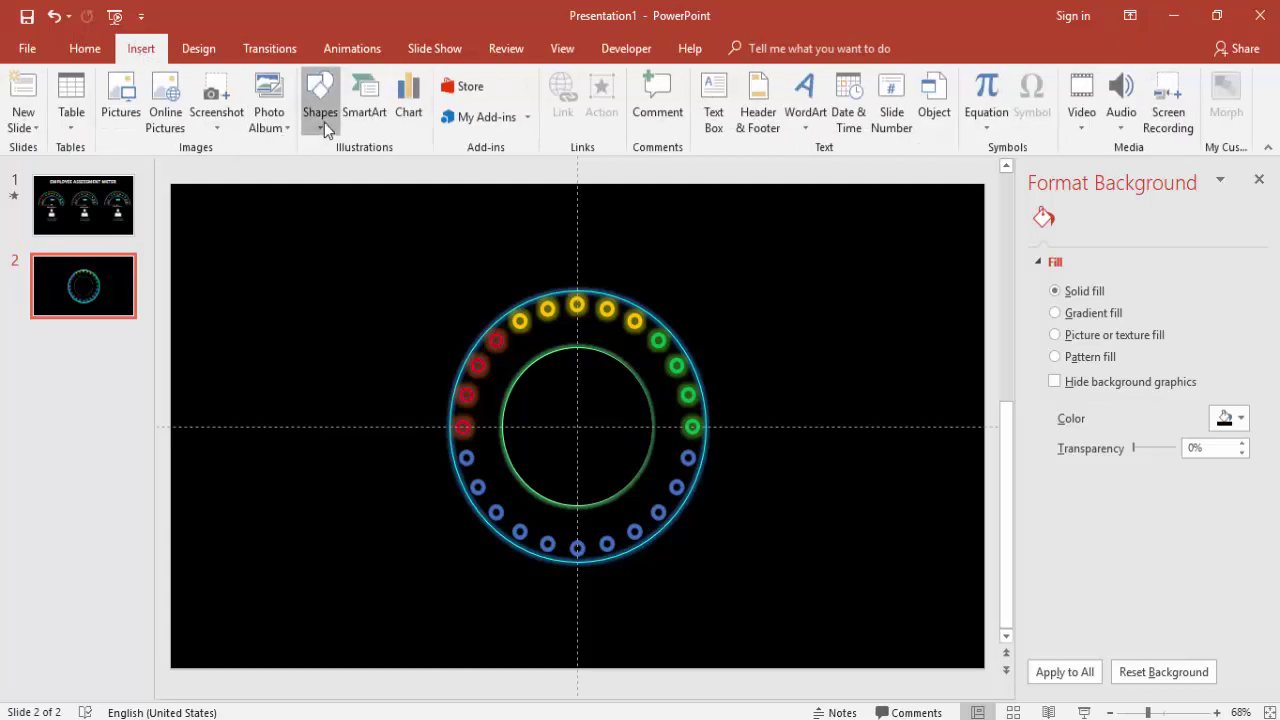
pyautogui.click(324, 122)
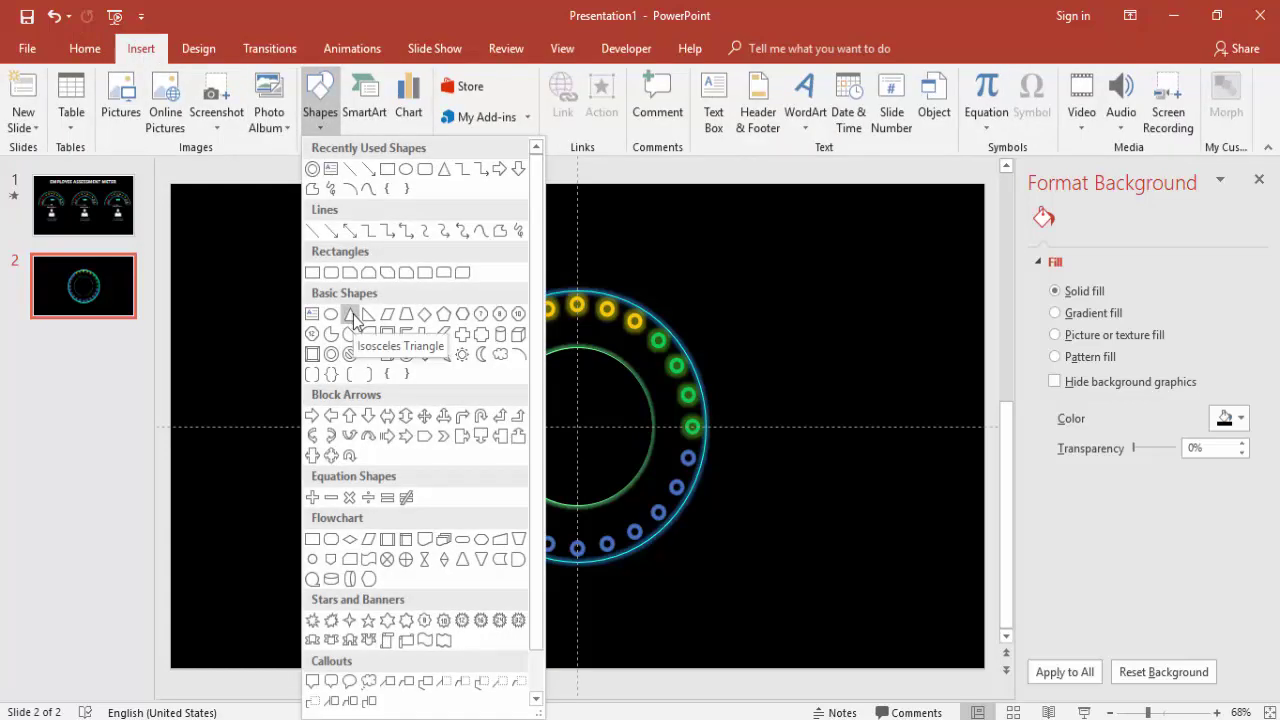
pyautogui.click(461, 541)
pyautogui.moveTo(364, 282)
pyautogui.mouseDown()
pyautogui.moveTo(362, 386)
pyautogui.moveTo(577, 413)
pyautogui.moveTo(584, 401)
pyautogui.mouseUp()
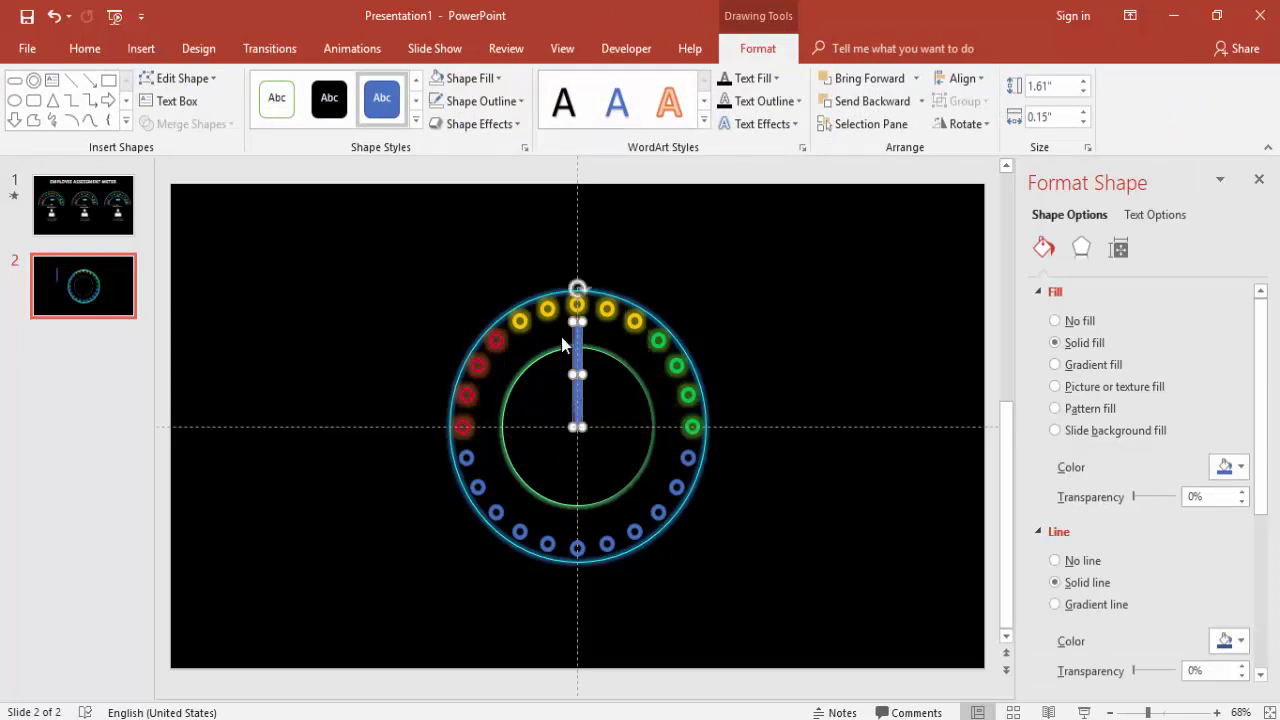
pyautogui.moveTo(581, 319); pyautogui.dragTo(578, 316)
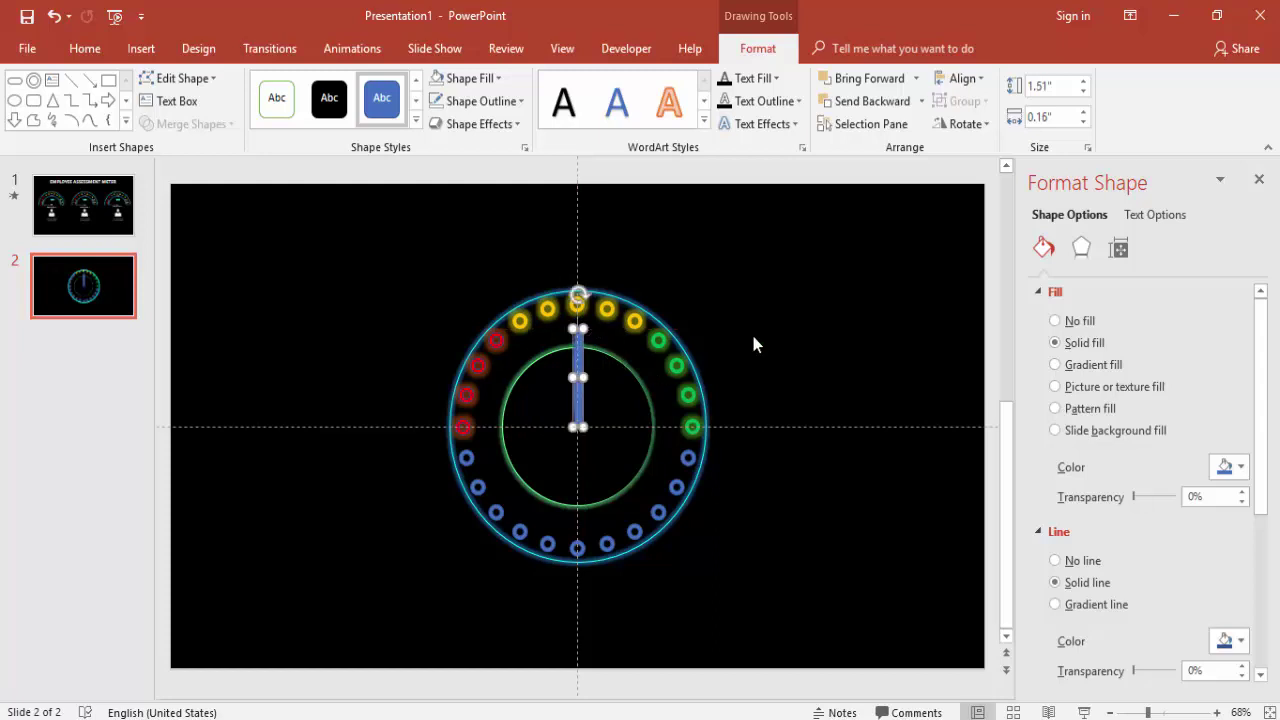
pyautogui.click(597, 335)
pyautogui.doubleClick(579, 360)
# Size the needle to 1.4 by 0.1 inches, seat it on the centre, and remove its outline.
pyautogui.click(1083, 92)
pyautogui.doubleClick(1040, 117)
pyautogui.write('0.1')
pyautogui.press('Return')
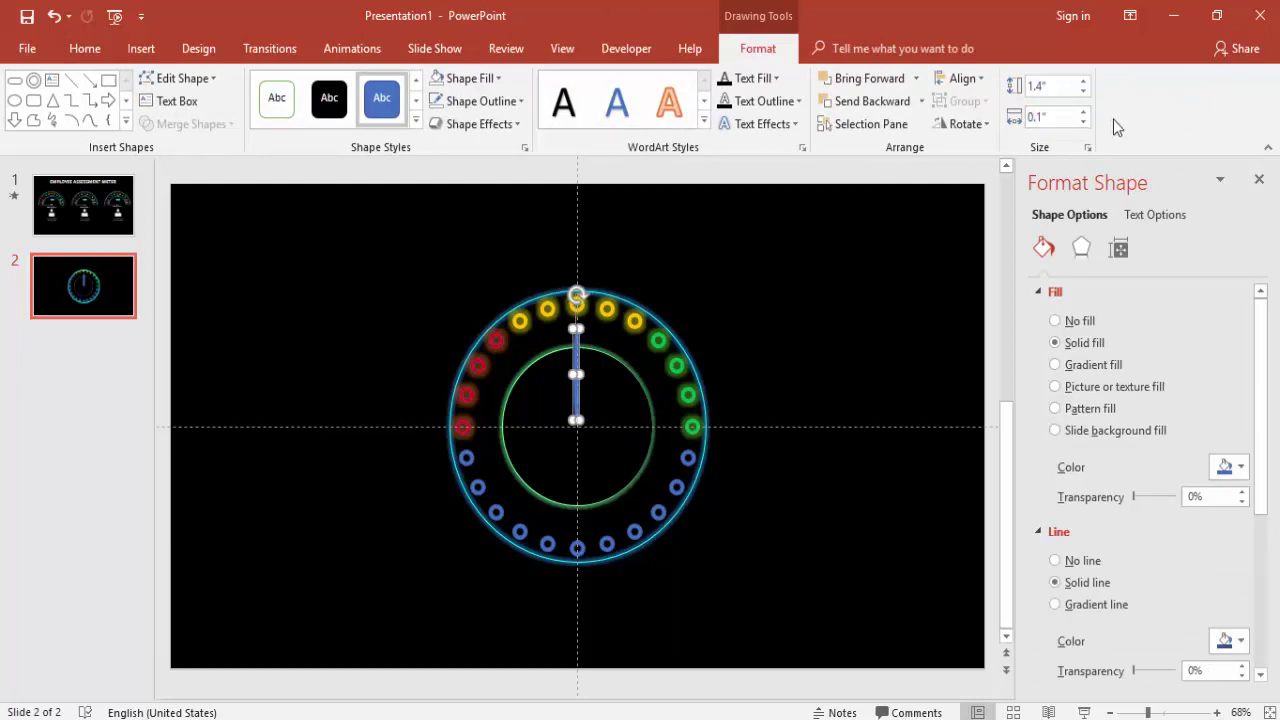
pyautogui.moveTo(575, 344); pyautogui.dragTo(576, 344)
pyautogui.click(490, 103)
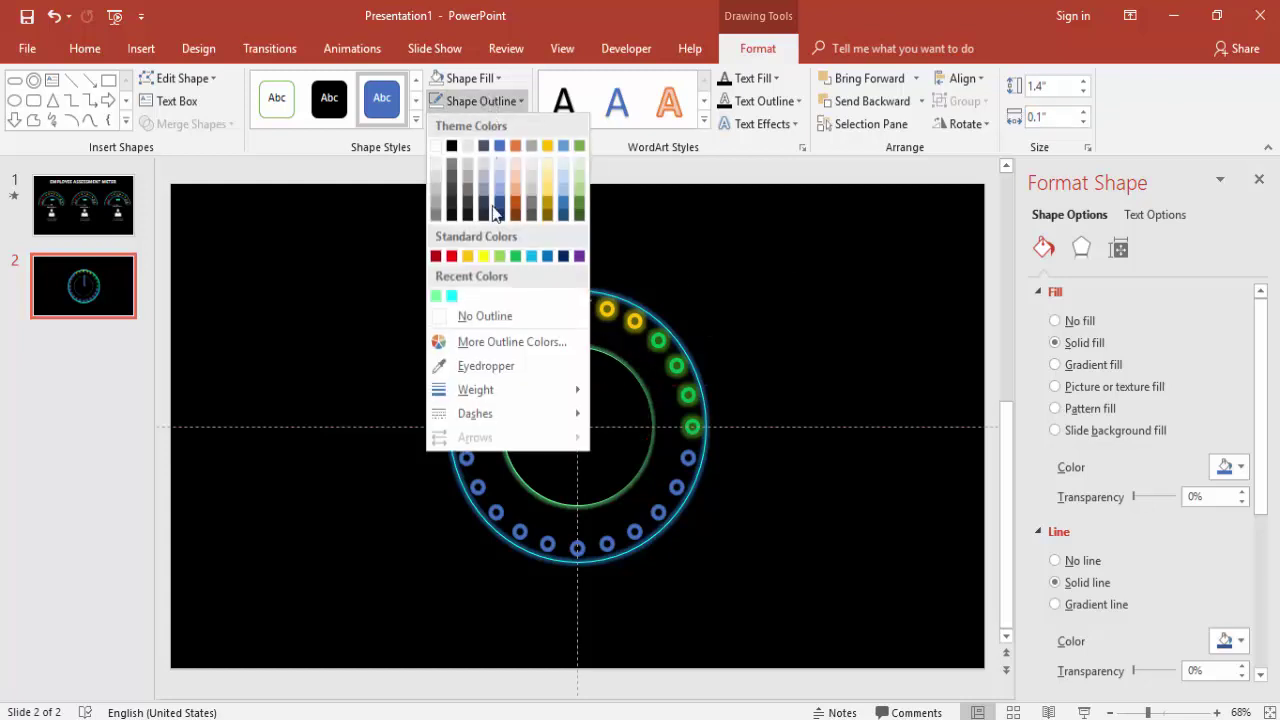
pyautogui.click(487, 312)
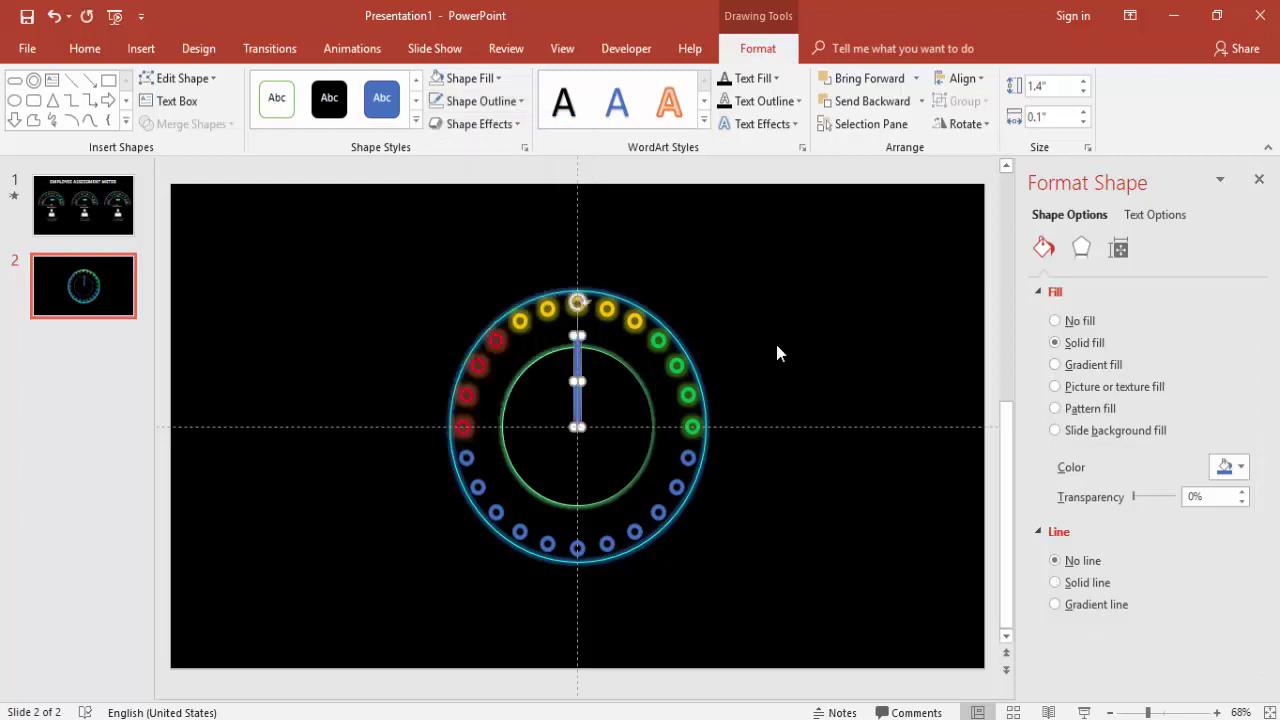
# Duplicate the needle, move the copy below the centre, and set it to no fill.
pyautogui.hotkey('ctrl', 'd')
pyautogui.moveTo(584, 371); pyautogui.dragTo(577, 446)
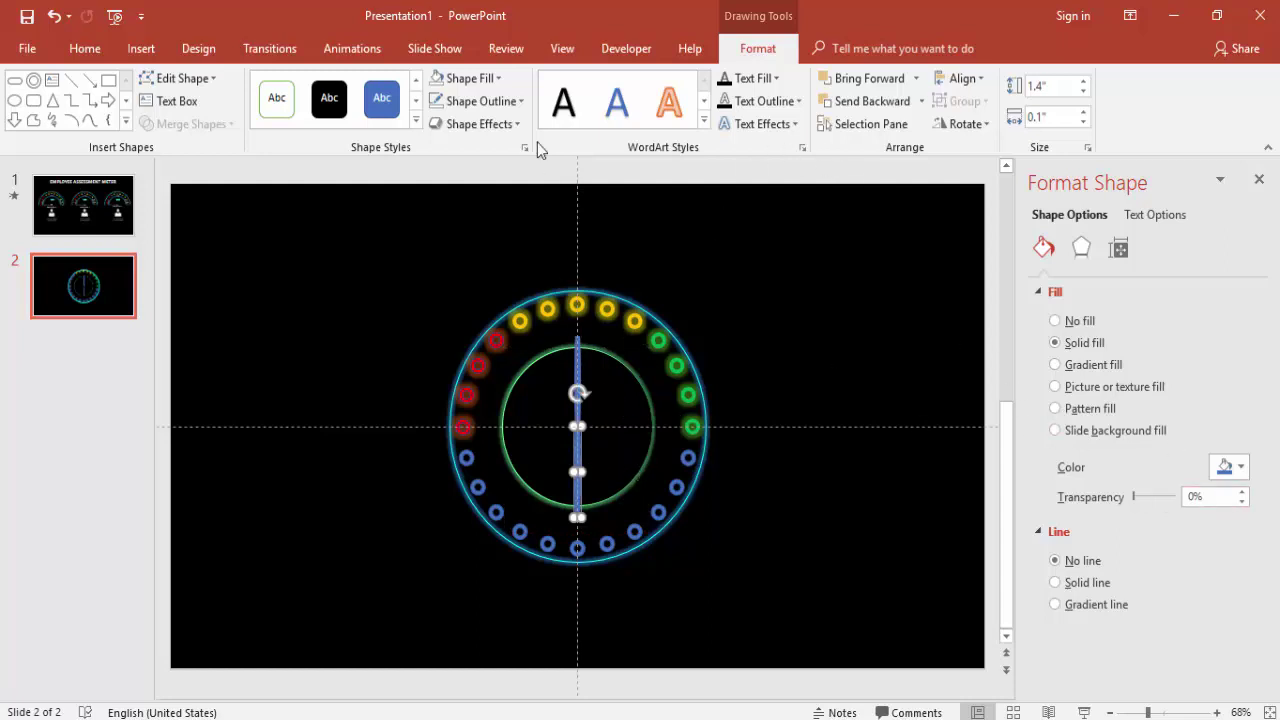
pyautogui.click(472, 79)
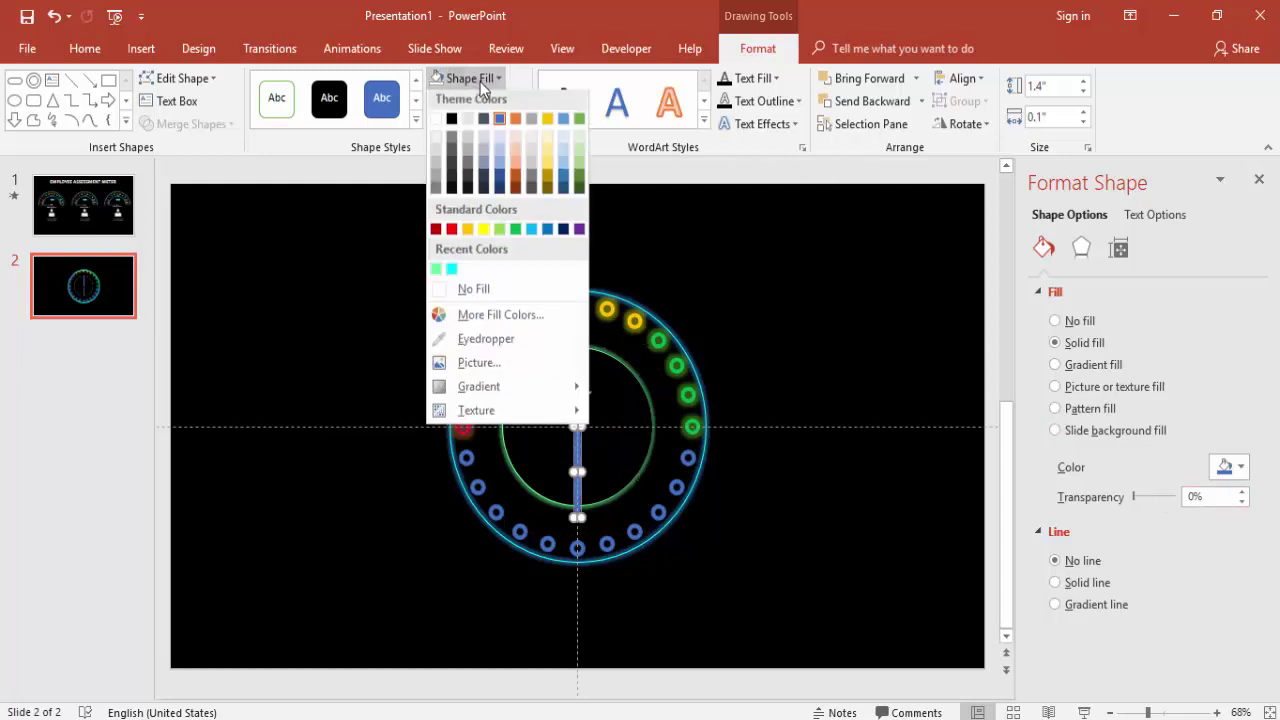
pyautogui.click(473, 289)
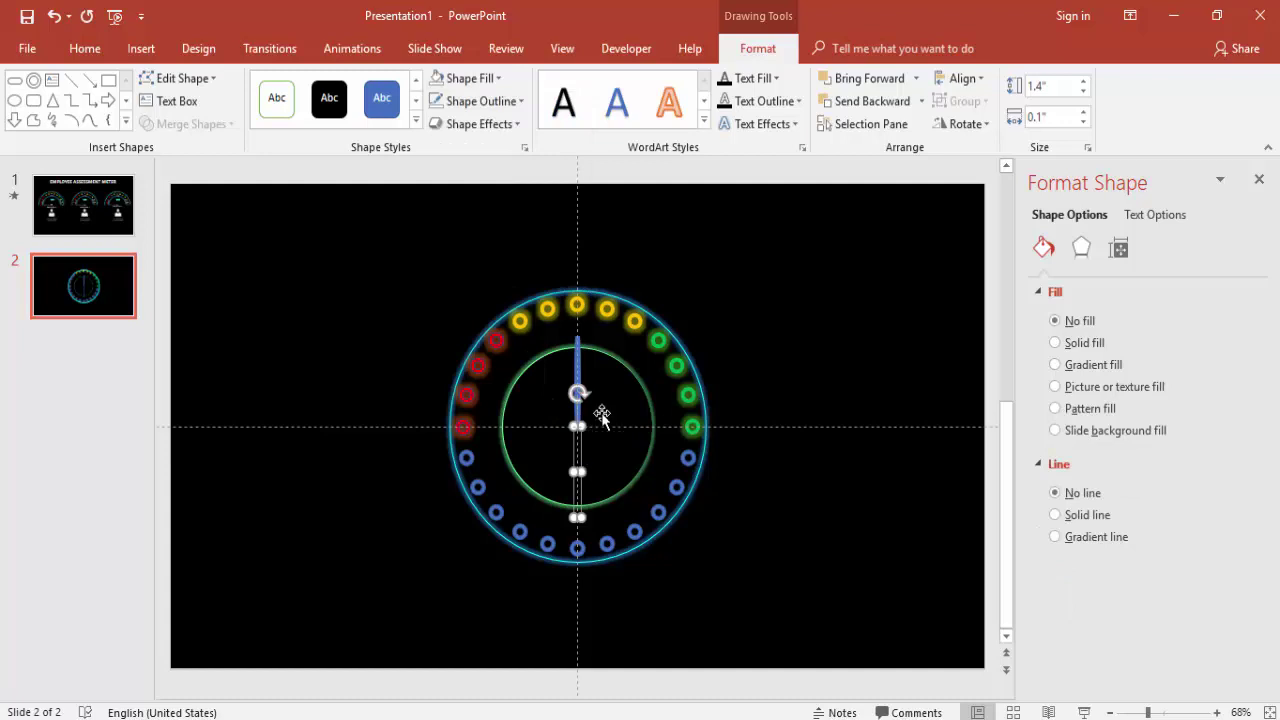
# Group the visible needle with its invisible lower copy.
pyautogui.keyDown('shift'); pyautogui.click(577, 358); pyautogui.keyUp('shift')
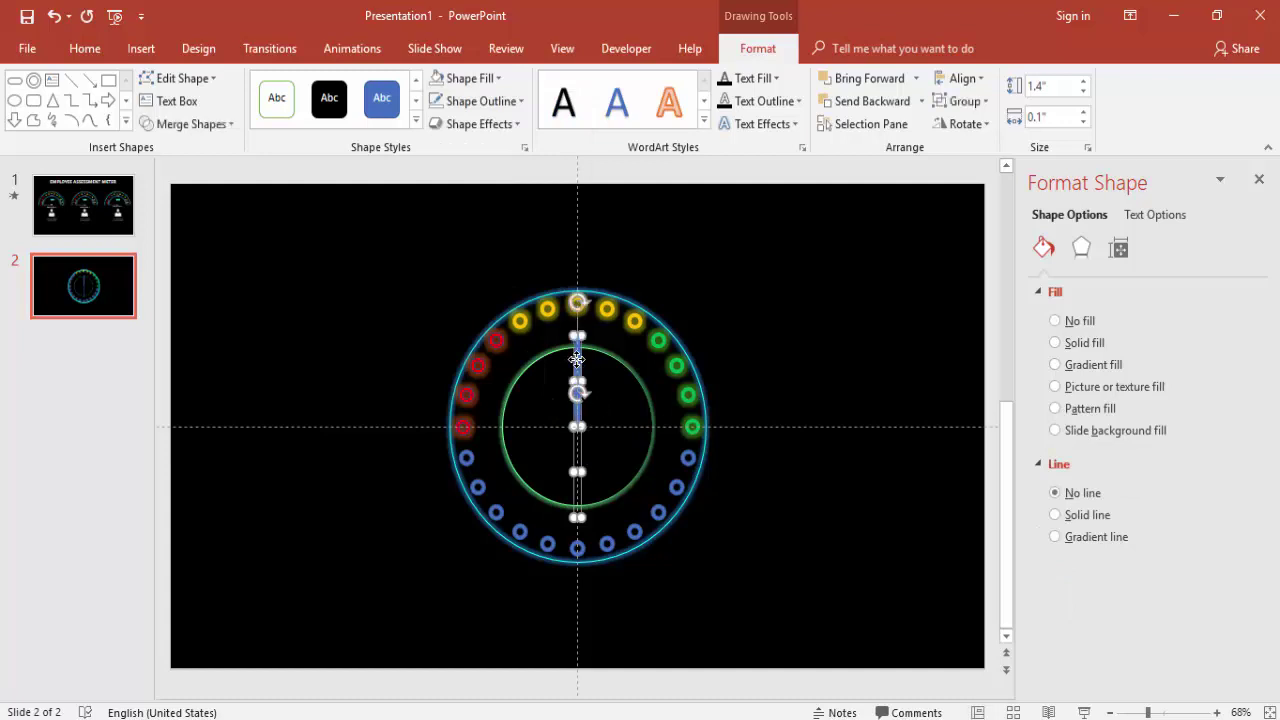
pyautogui.rightClick(577, 358)
pyautogui.moveTo(655, 472)
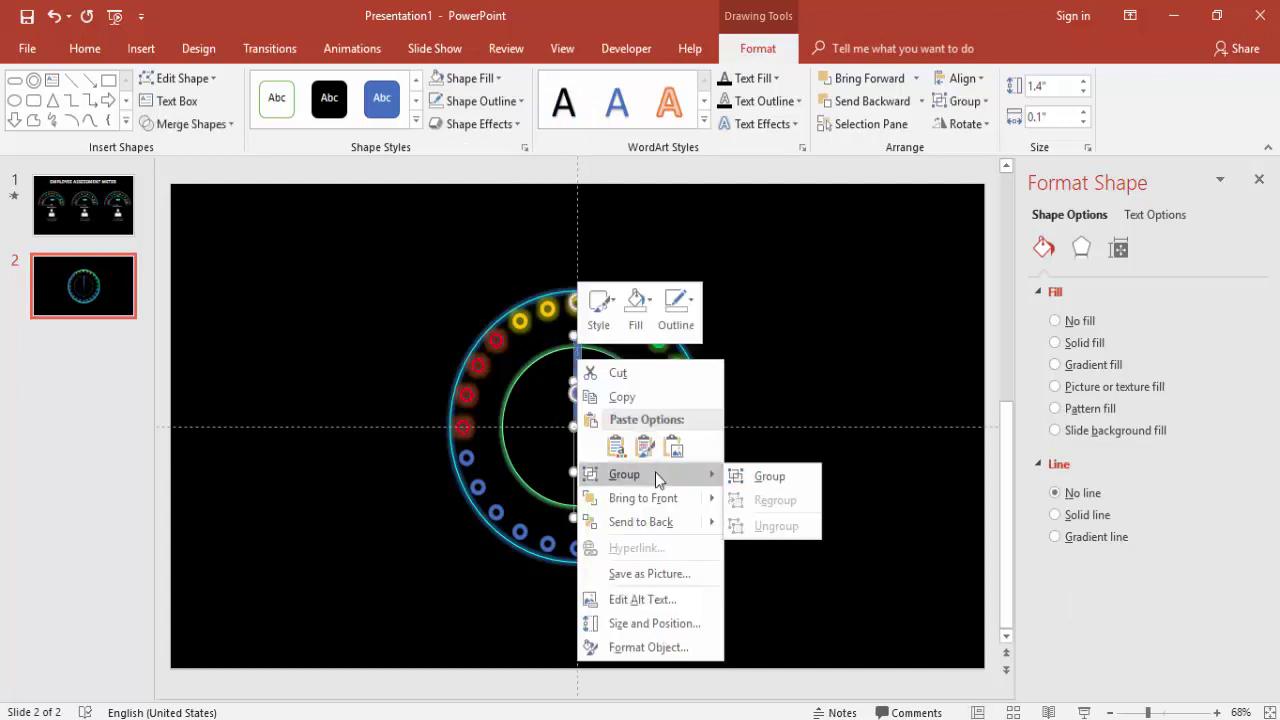
pyautogui.click(757, 476)
pyautogui.click(792, 354)
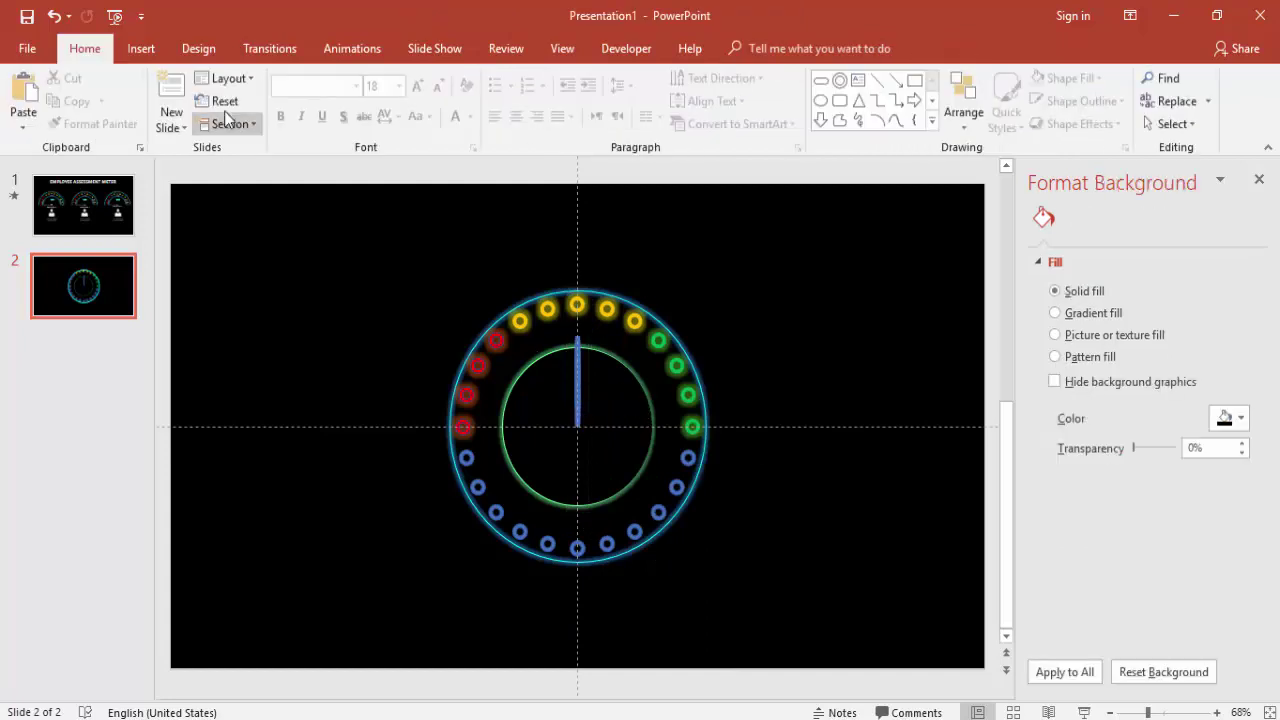
# Draw a small hub circle at the gauge centre and centre it horizontally and vertically.
pyautogui.click(141, 48)
pyautogui.click(320, 100)
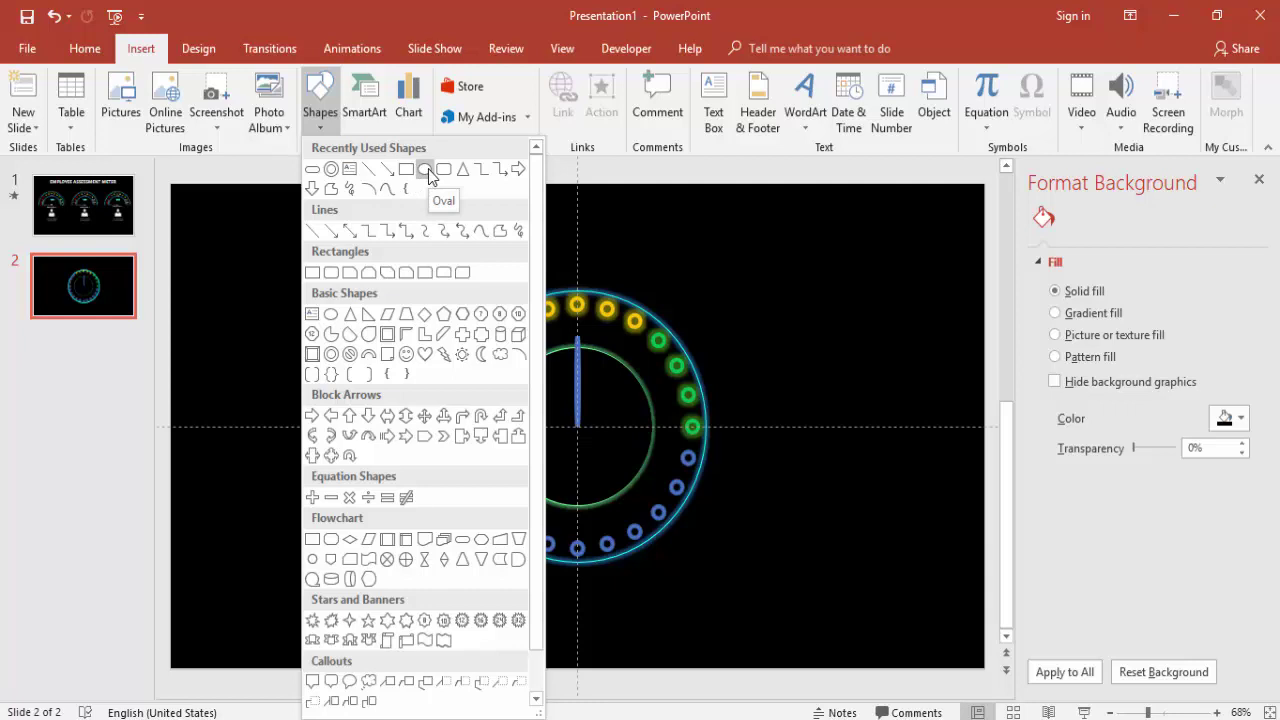
pyautogui.click(426, 170)
pyautogui.moveTo(556, 418); pyautogui.dragTo(587, 449)
pyautogui.click(960, 79)
pyautogui.click(988, 127)
pyautogui.click(960, 79)
pyautogui.click(995, 200)
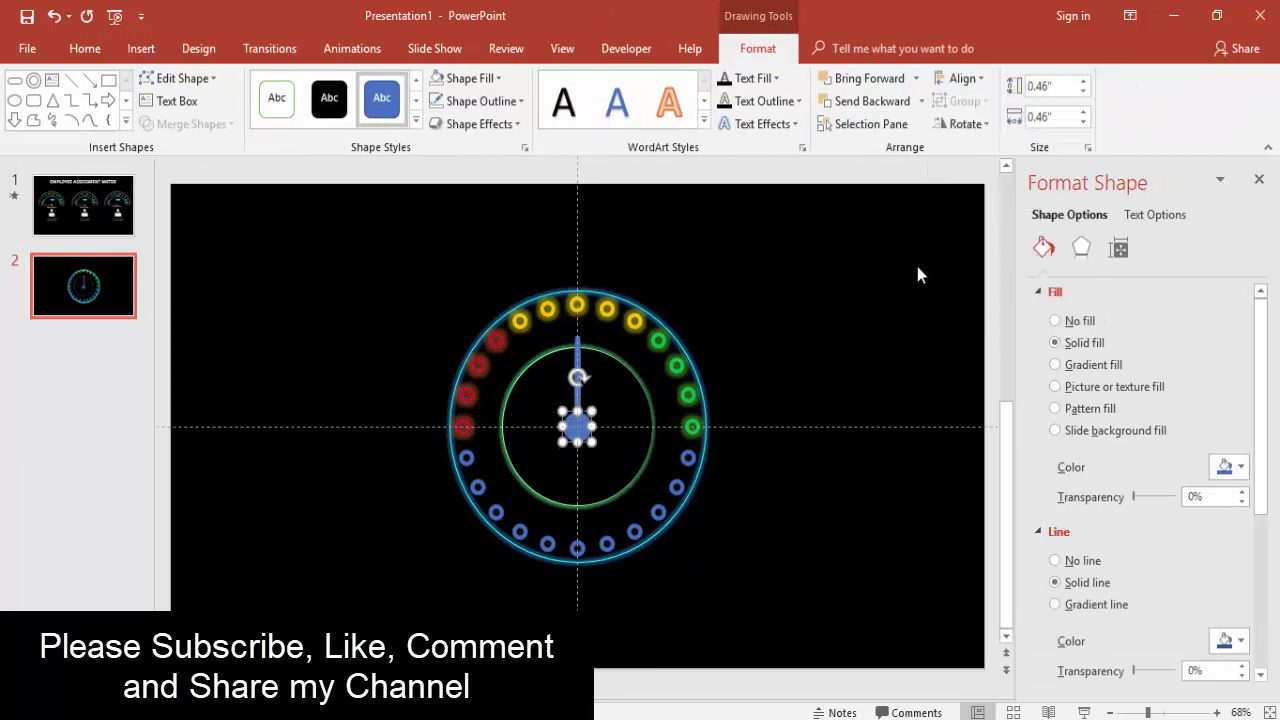
# Select the needle and hub together and fill them blue.
pyautogui.keyDown('shift'); pyautogui.click(572, 355); pyautogui.keyUp('shift')
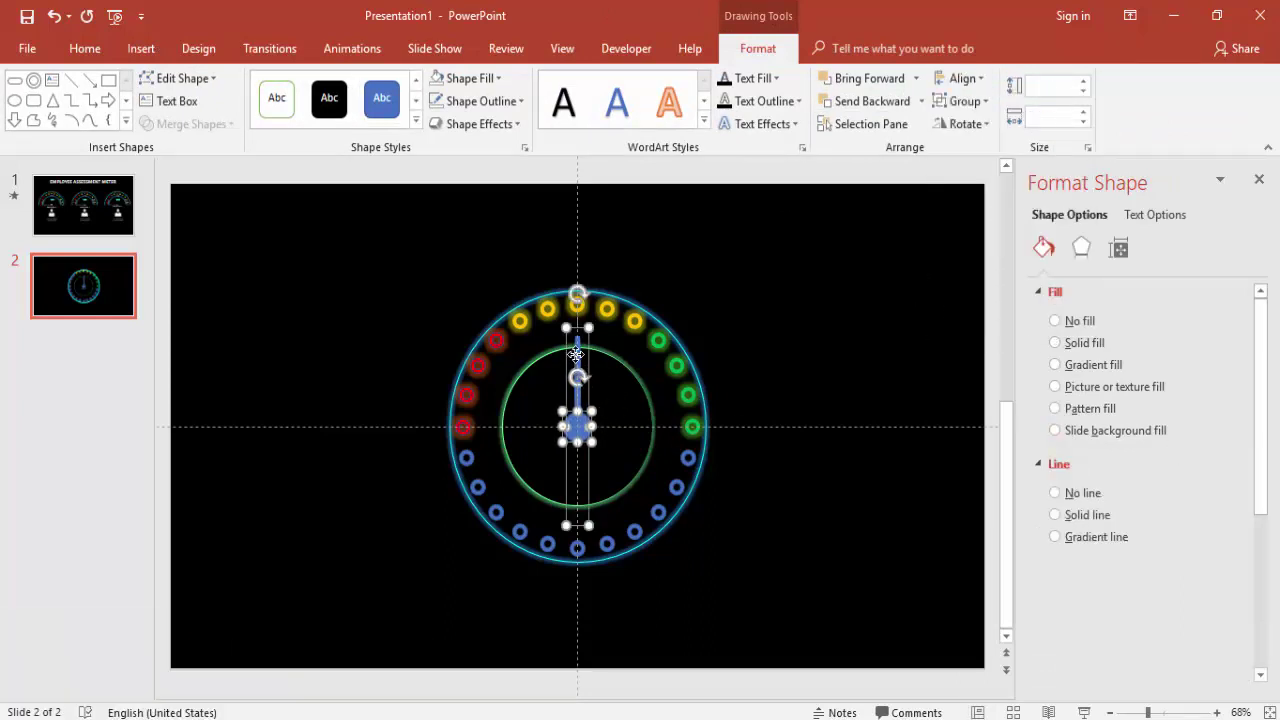
pyautogui.click(477, 80)
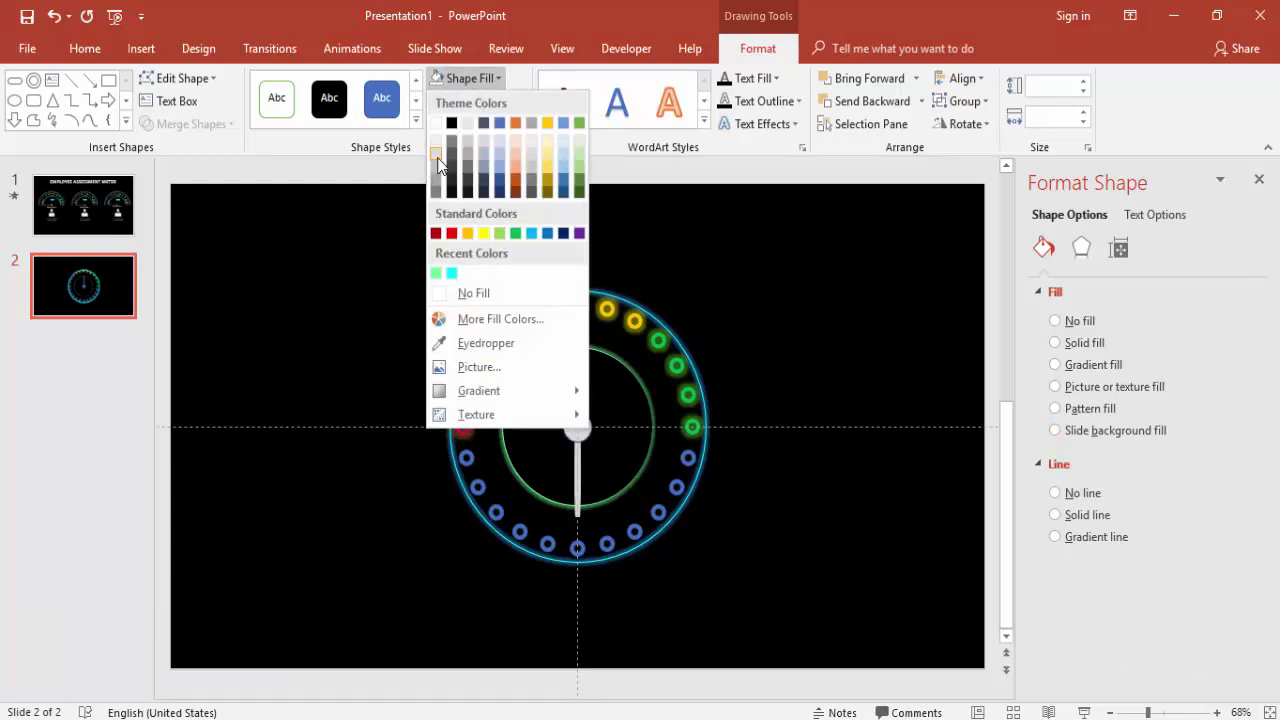
pyautogui.press('Escape')
pyautogui.keyDown('shift'); pyautogui.click(577, 352); pyautogui.keyUp('shift')
pyautogui.click(577, 352)
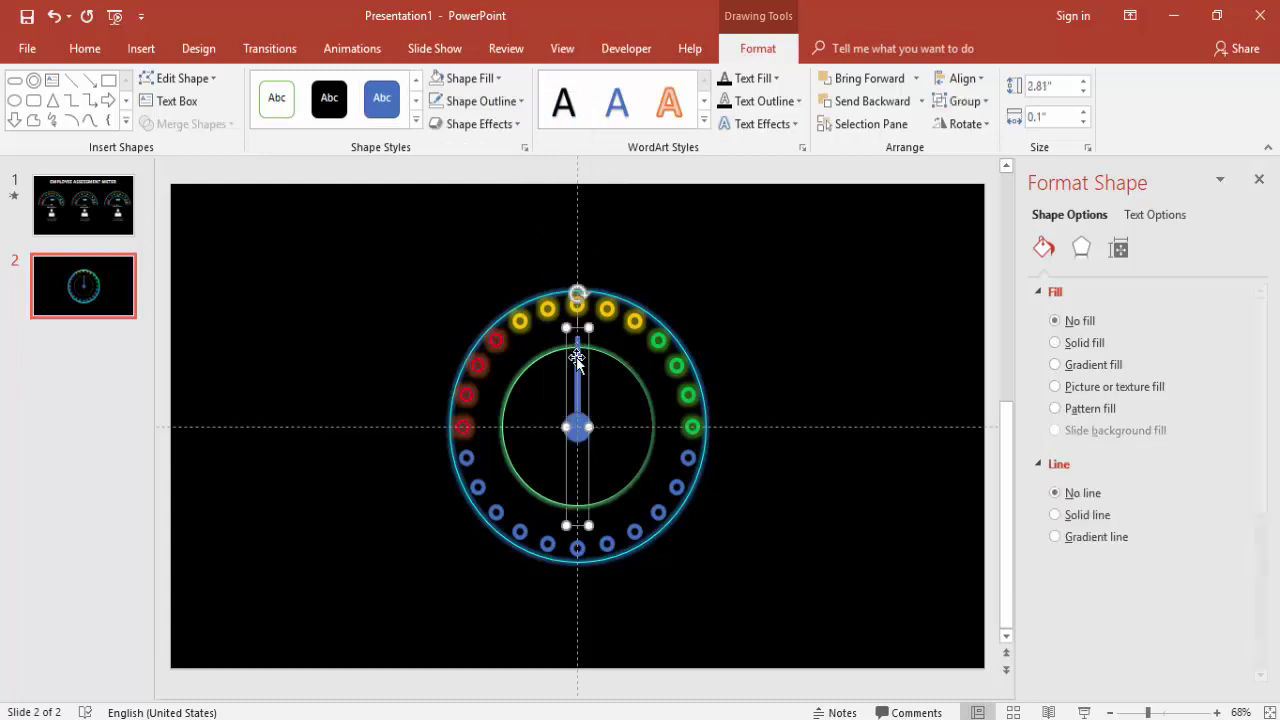
pyautogui.keyDown('shift'); pyautogui.click(580, 427); pyautogui.keyUp('shift')
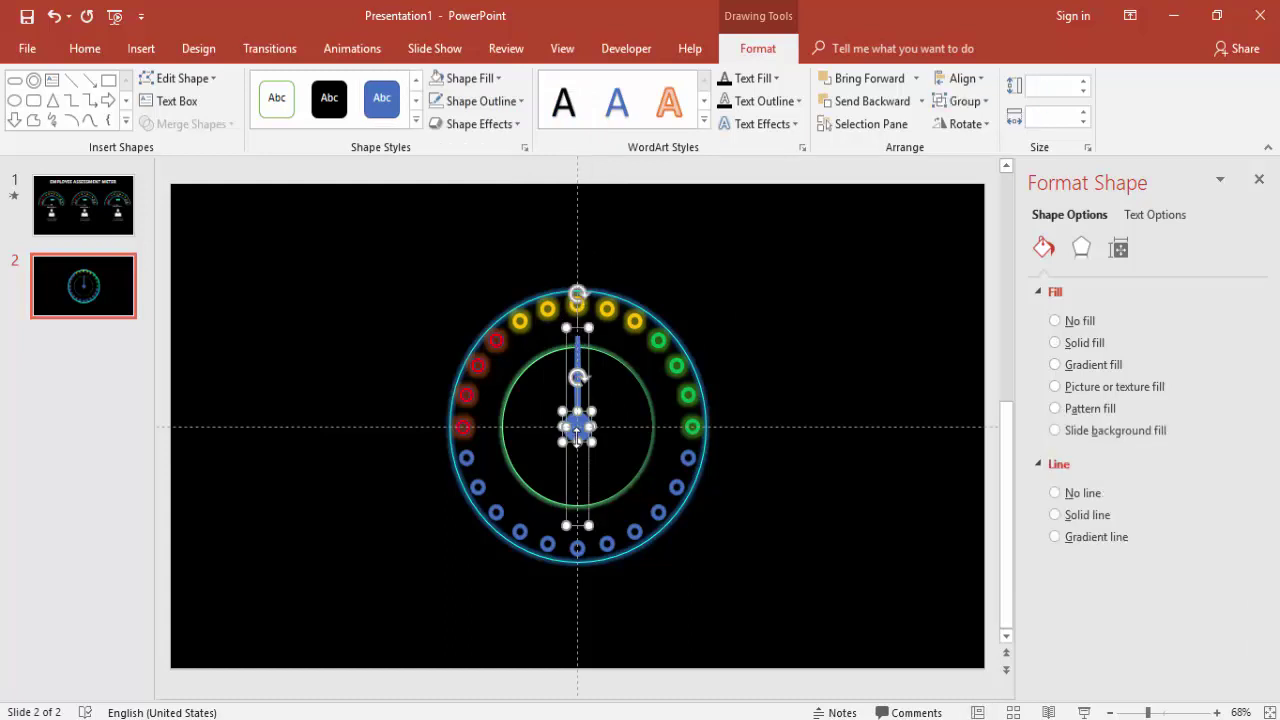
pyautogui.click(459, 79)
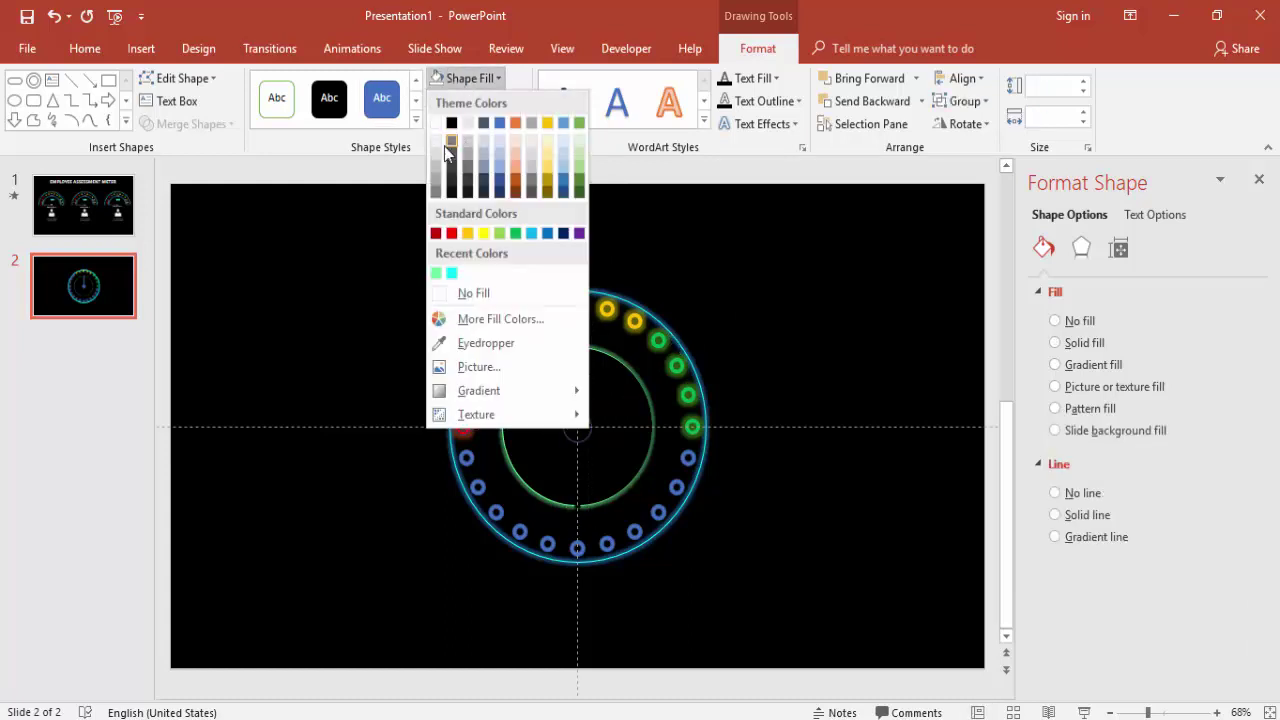
pyautogui.click(563, 180)
pyautogui.click(740, 330)
# Change the needle's fill to light grey.
pyautogui.click(571, 366)
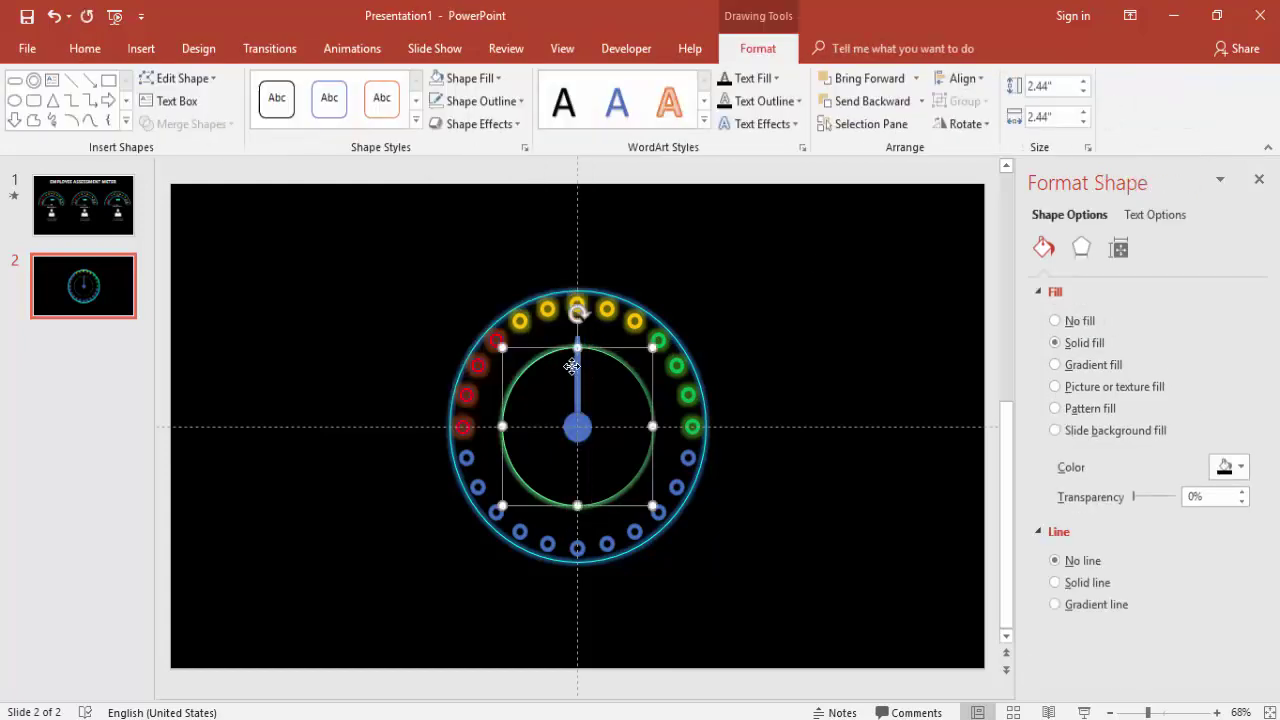
pyautogui.click(574, 358)
pyautogui.keyDown('shift'); pyautogui.click(574, 358); pyautogui.keyUp('shift')
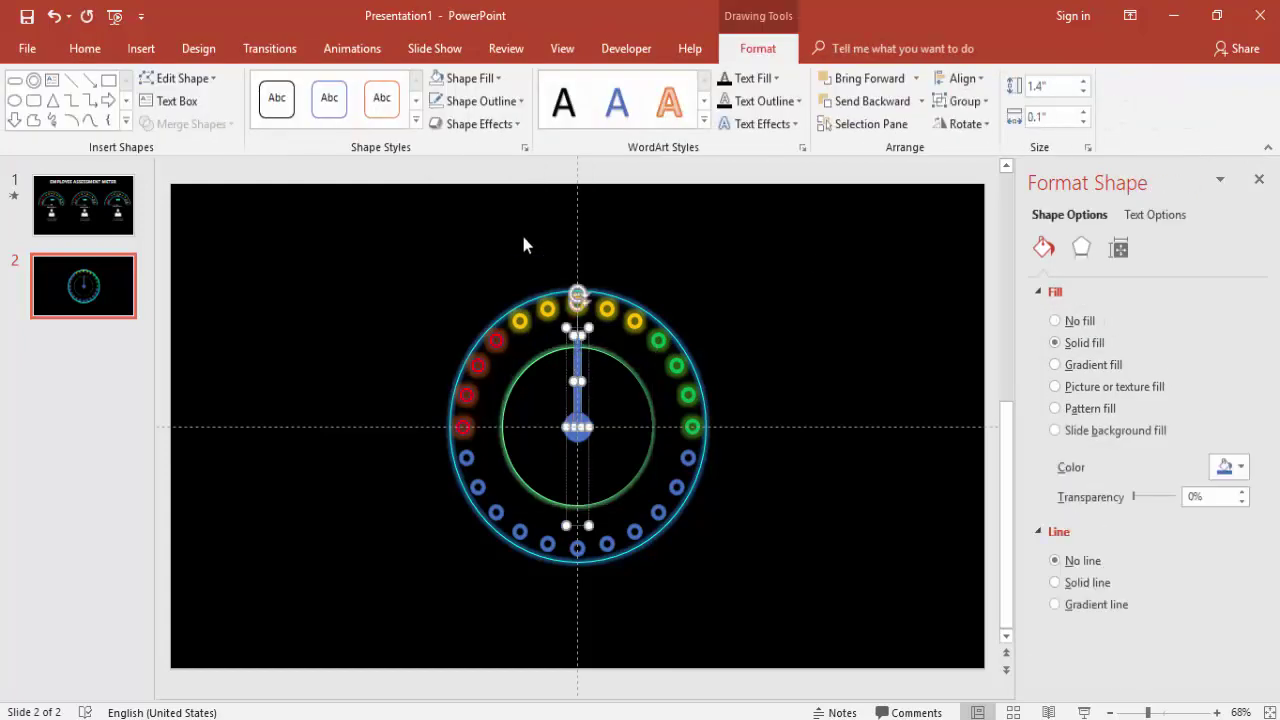
pyautogui.click(458, 79)
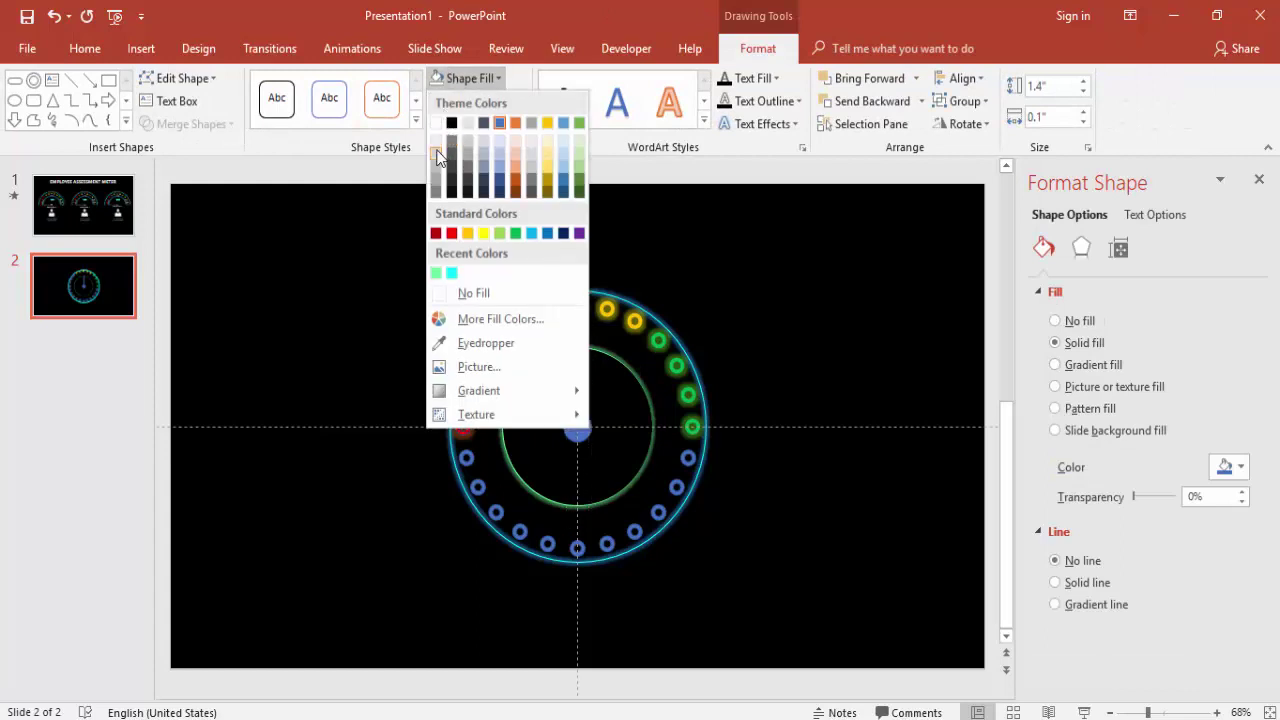
pyautogui.click(436, 160)
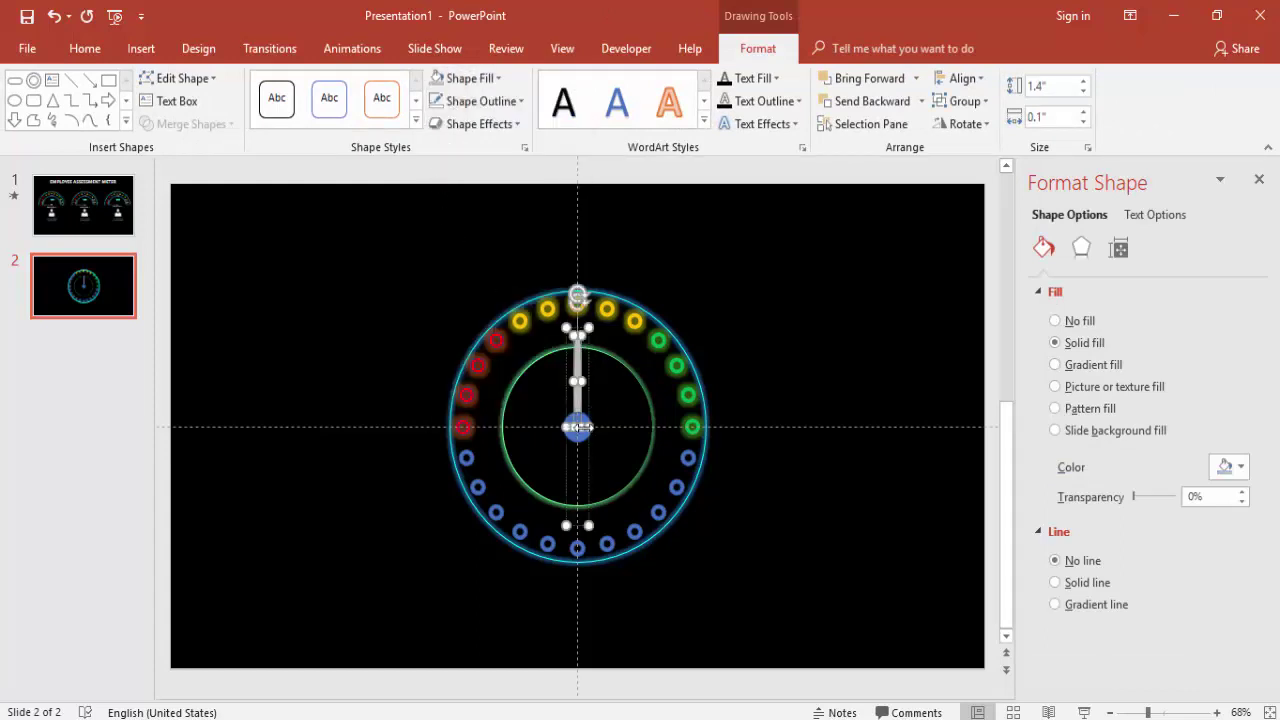
pyautogui.click(746, 388)
# Remove the hub circle's outline and fill it light grey.
pyautogui.click(578, 428)
pyautogui.click(468, 101)
pyautogui.click(490, 313)
pyautogui.click(440, 78)
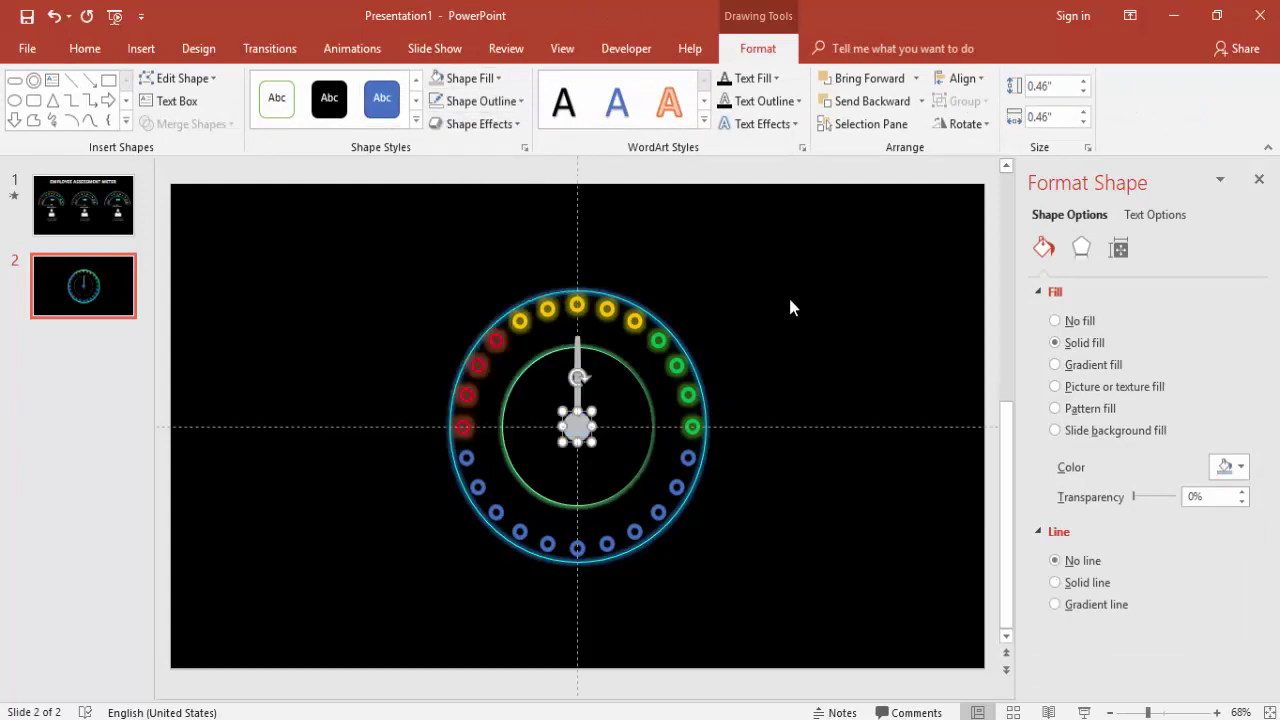
pyautogui.click(803, 305)
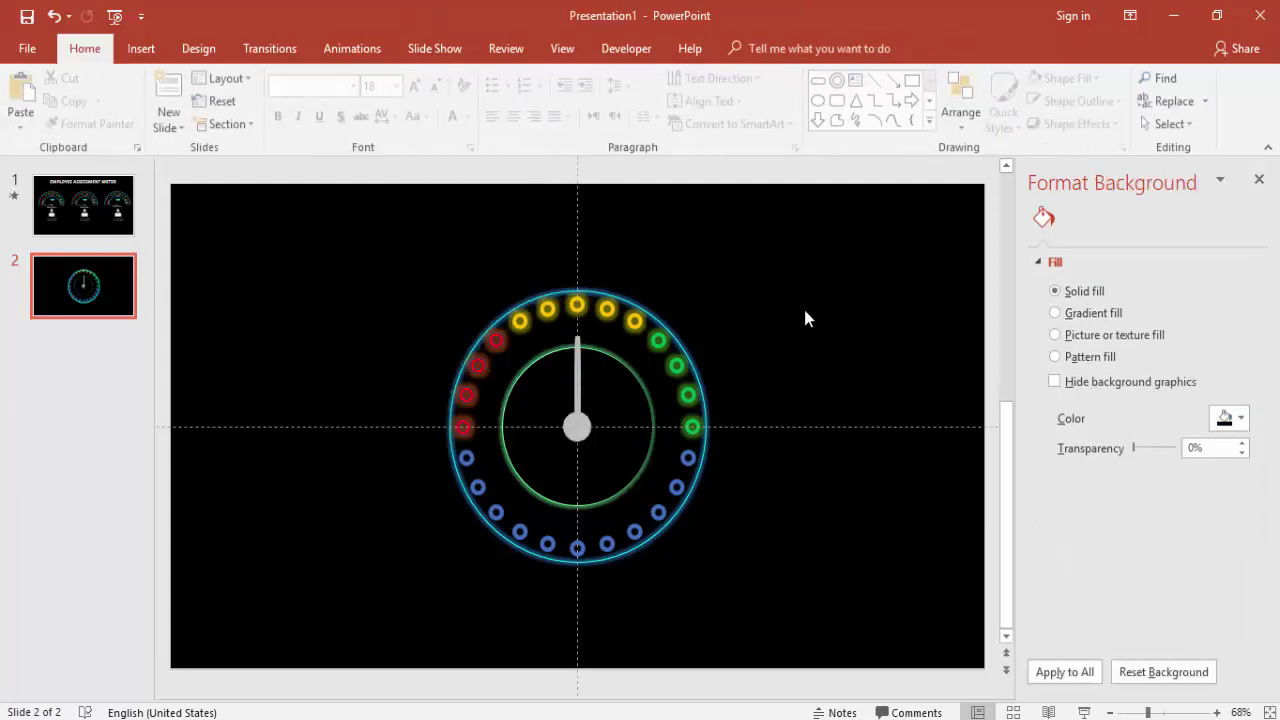
# Rotate the grey needle counter-clockwise to point left toward the red dots.
pyautogui.click(581, 427)
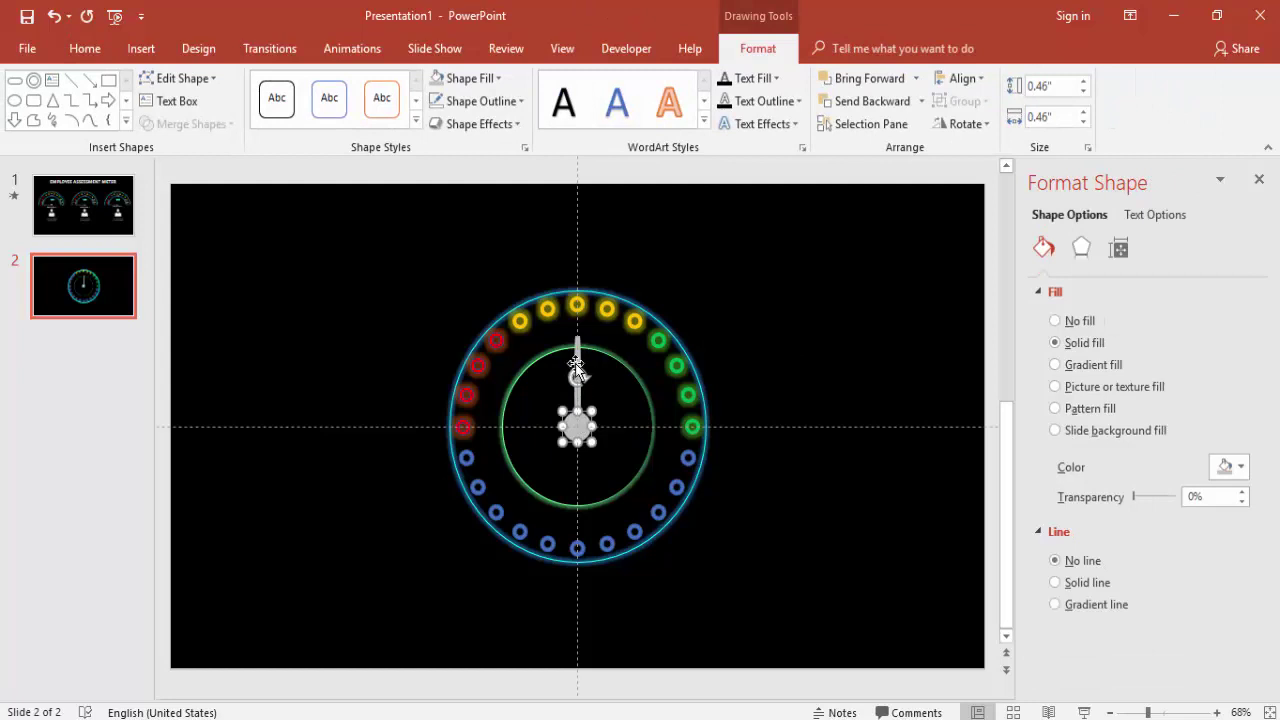
pyautogui.keyDown('shift'); pyautogui.click(577, 348); pyautogui.keyUp('shift')
pyautogui.rightClick(577, 348)
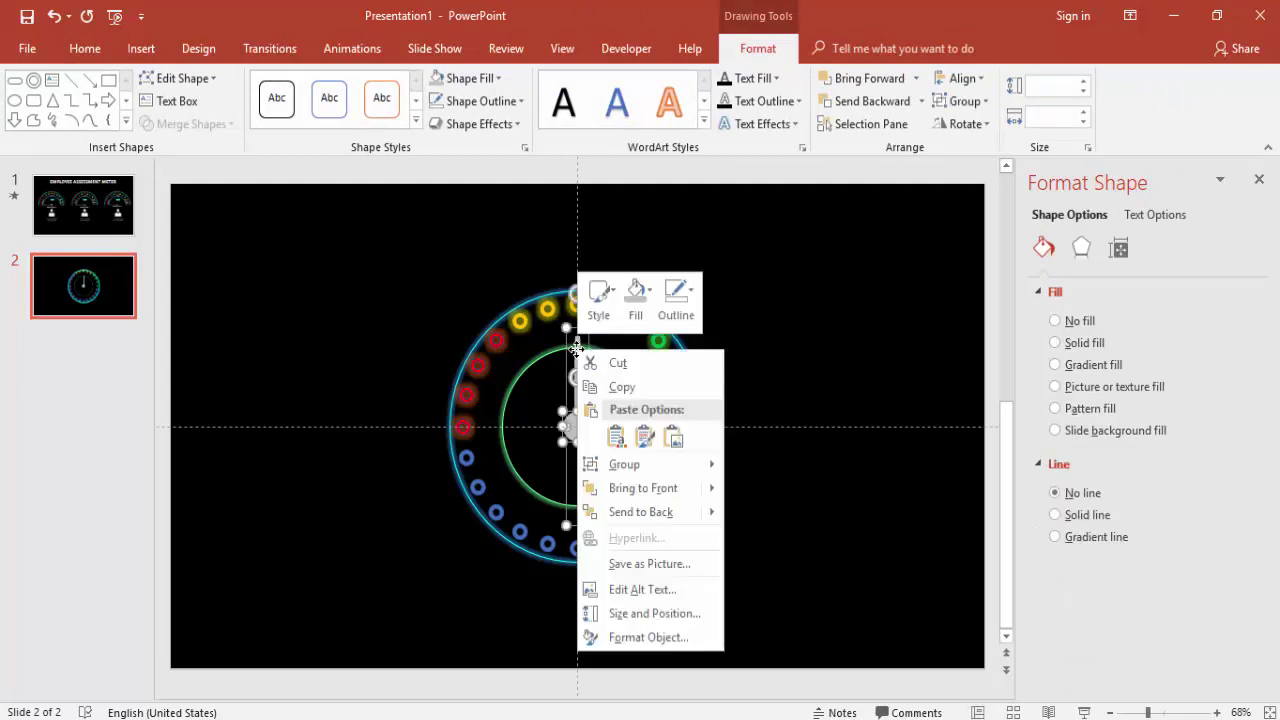
pyautogui.press('Escape')
pyautogui.click(783, 343)
pyautogui.click(579, 345)
pyautogui.moveTo(580, 293); pyautogui.dragTo(423, 418)
pyautogui.click(831, 331)
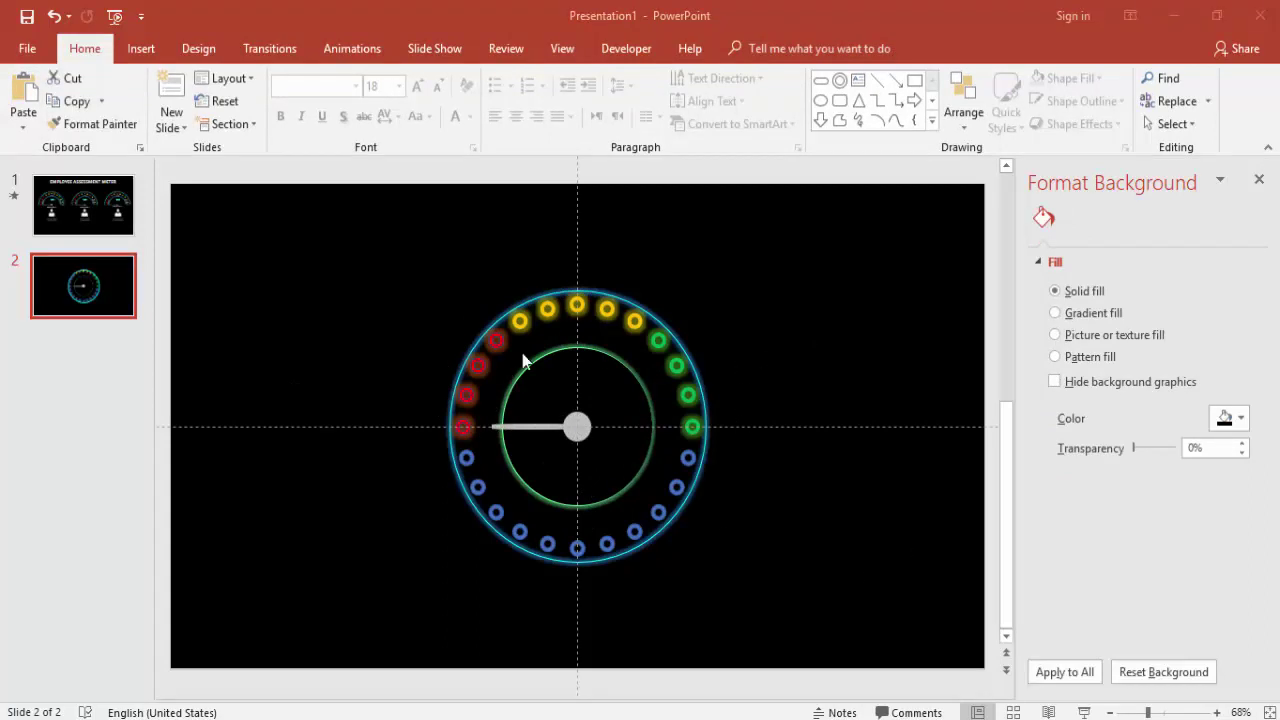
pyautogui.click(141, 48)
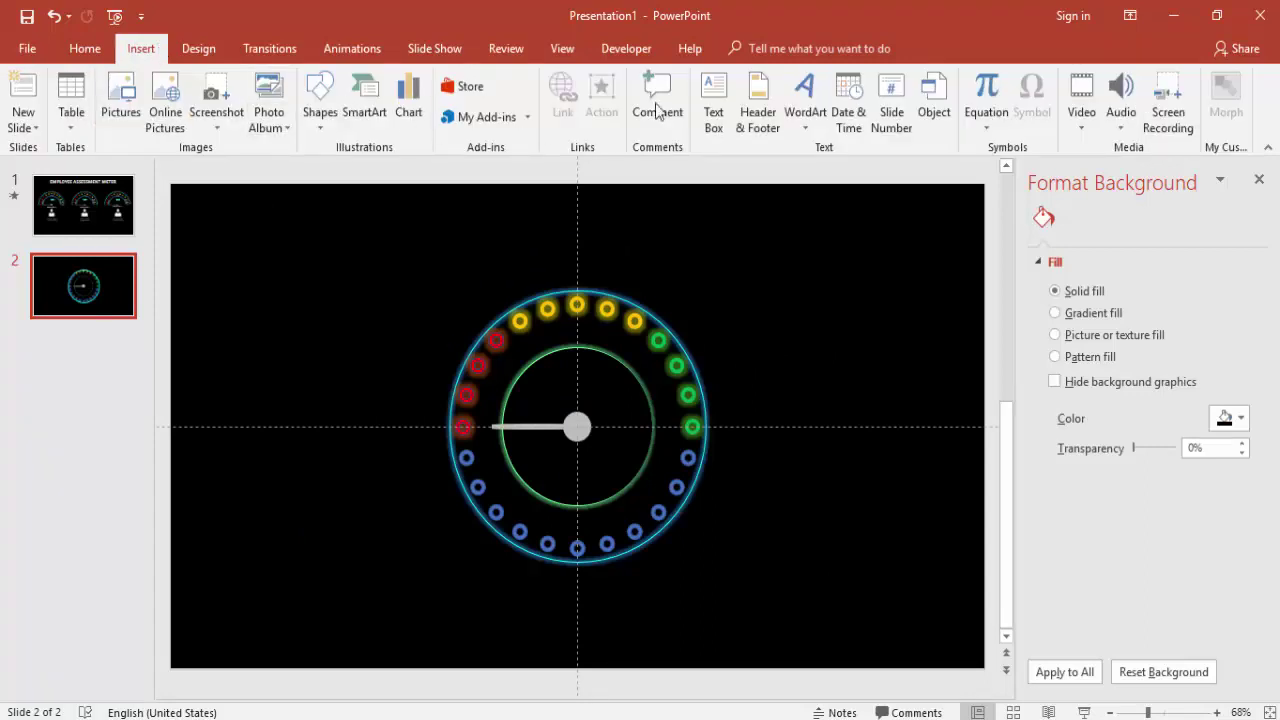
# Add a text box reading 'Average' at the upper left and make its text white.
pyautogui.click(714, 100)
pyautogui.click(291, 300)
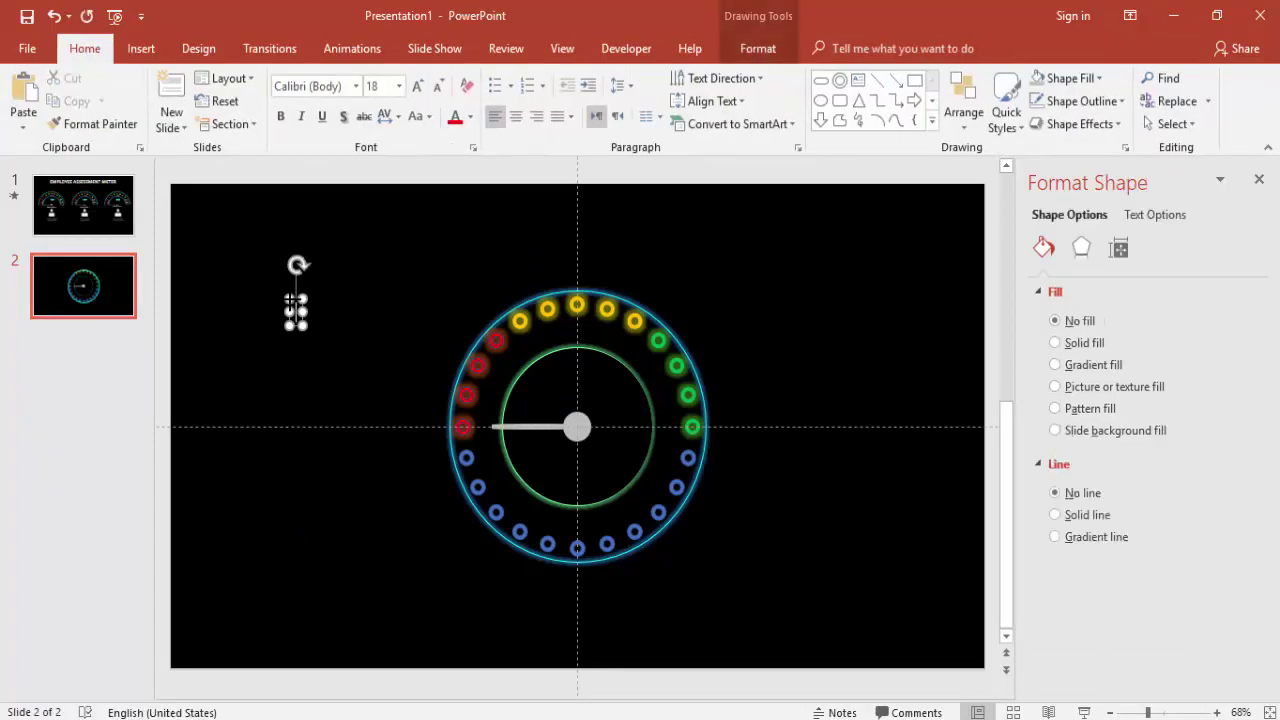
pyautogui.write('Average')
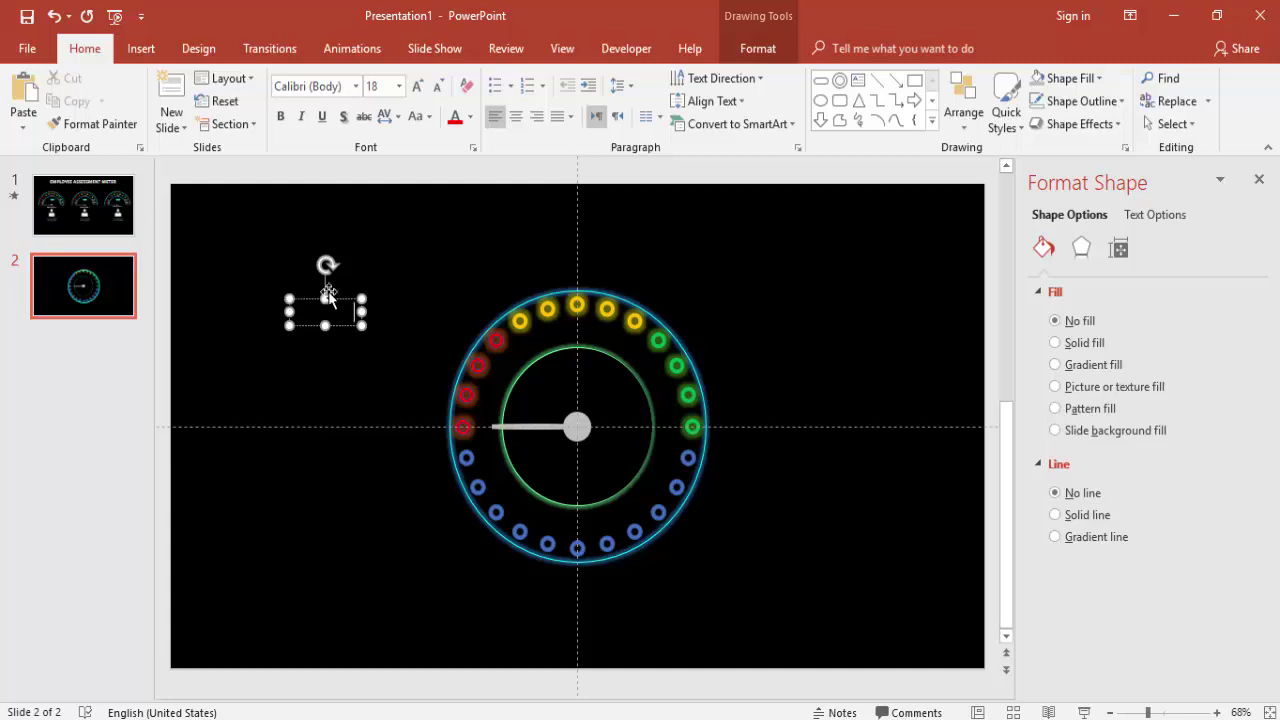
pyautogui.click(345, 298)
pyautogui.click(472, 117)
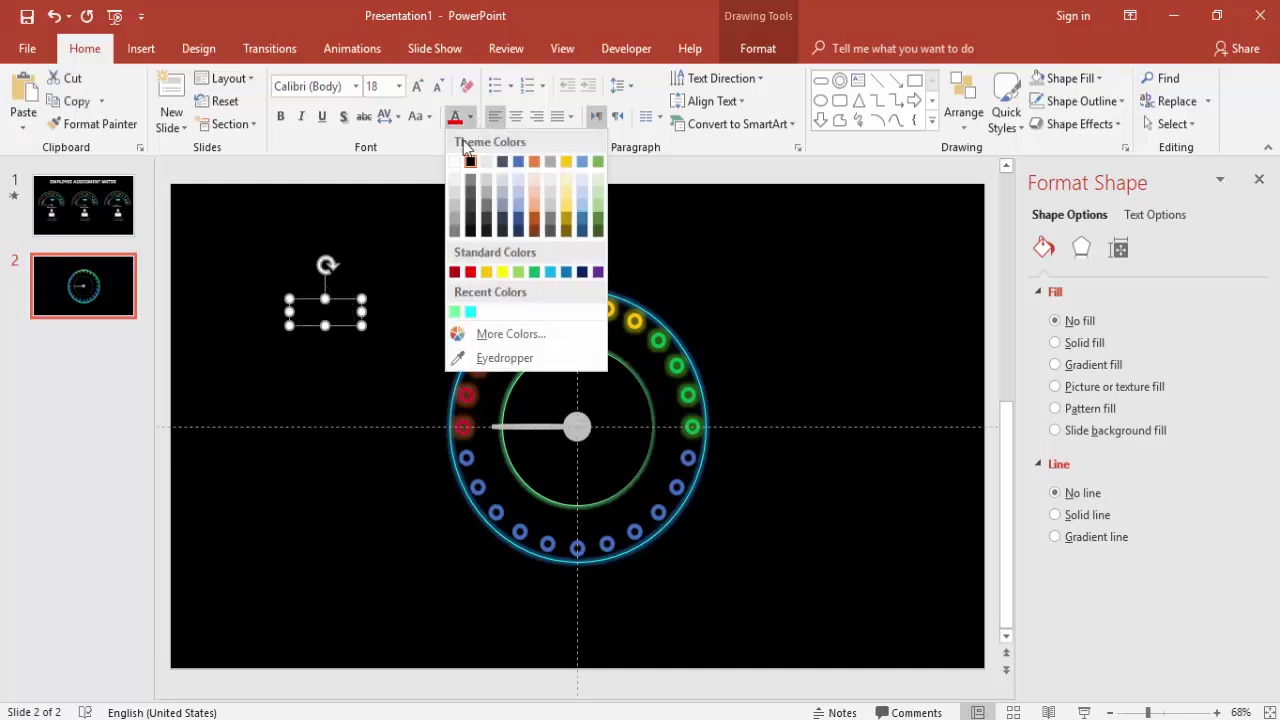
pyautogui.click(459, 164)
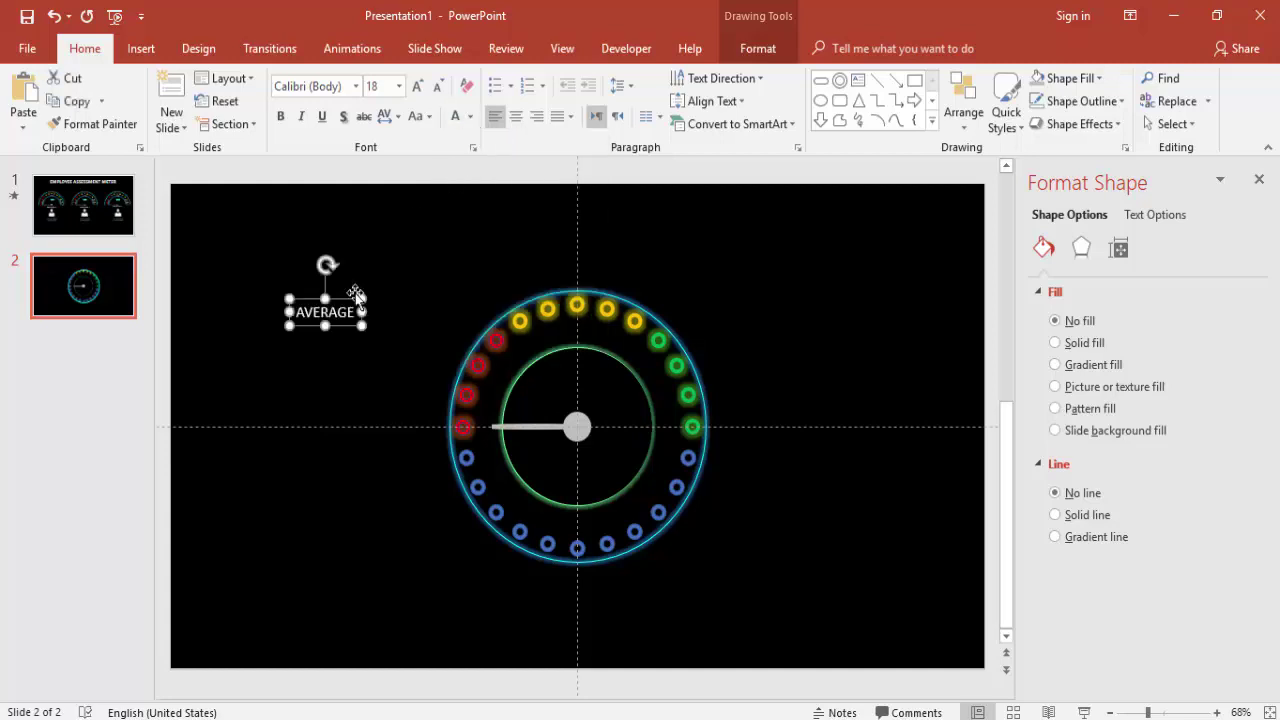
# Bend the AVERAGE text into an arch and position it along the ring's upper-left arc.
pyautogui.click(756, 48)
pyautogui.click(764, 124)
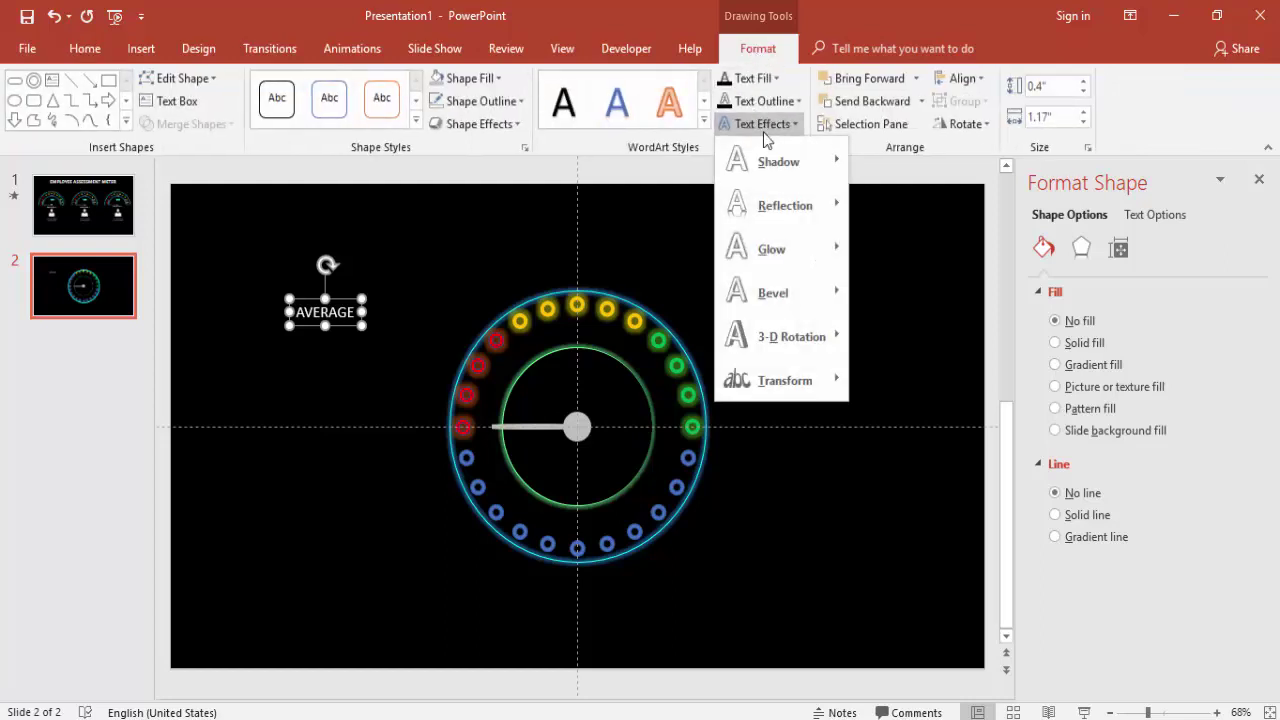
pyautogui.moveTo(800, 390)
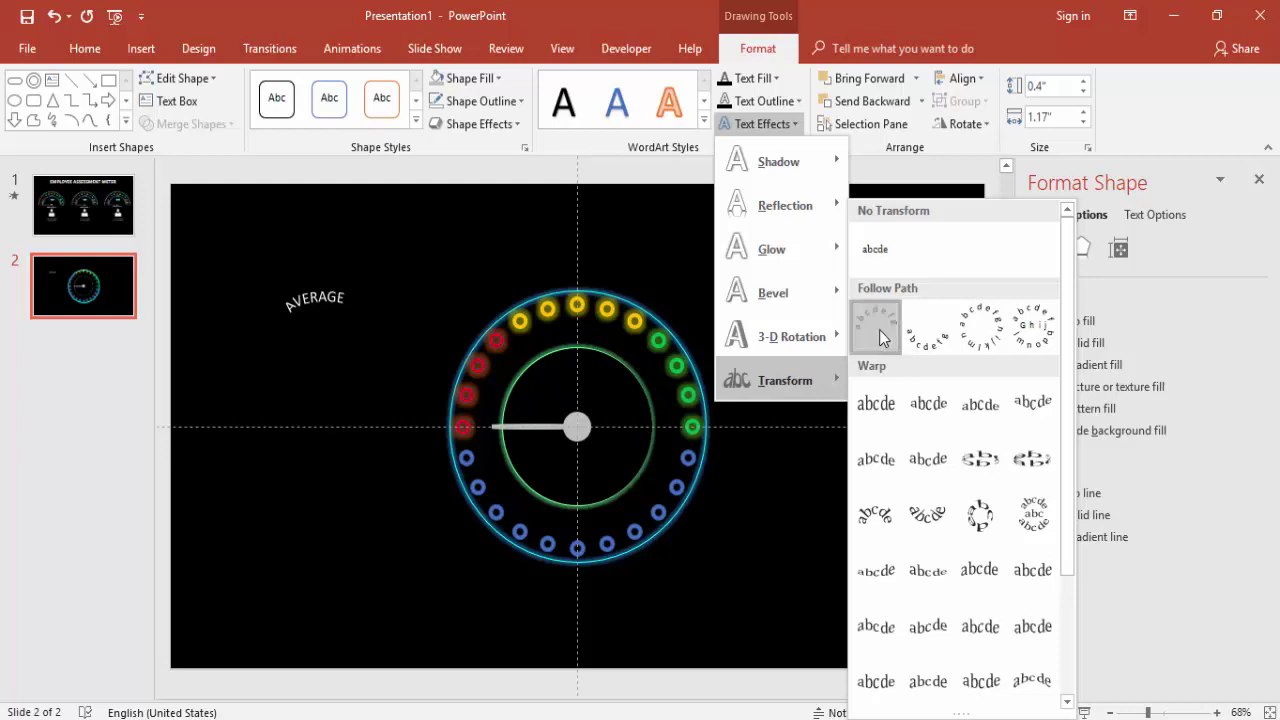
pyautogui.click(877, 329)
pyautogui.moveTo(347, 304); pyautogui.dragTo(452, 358)
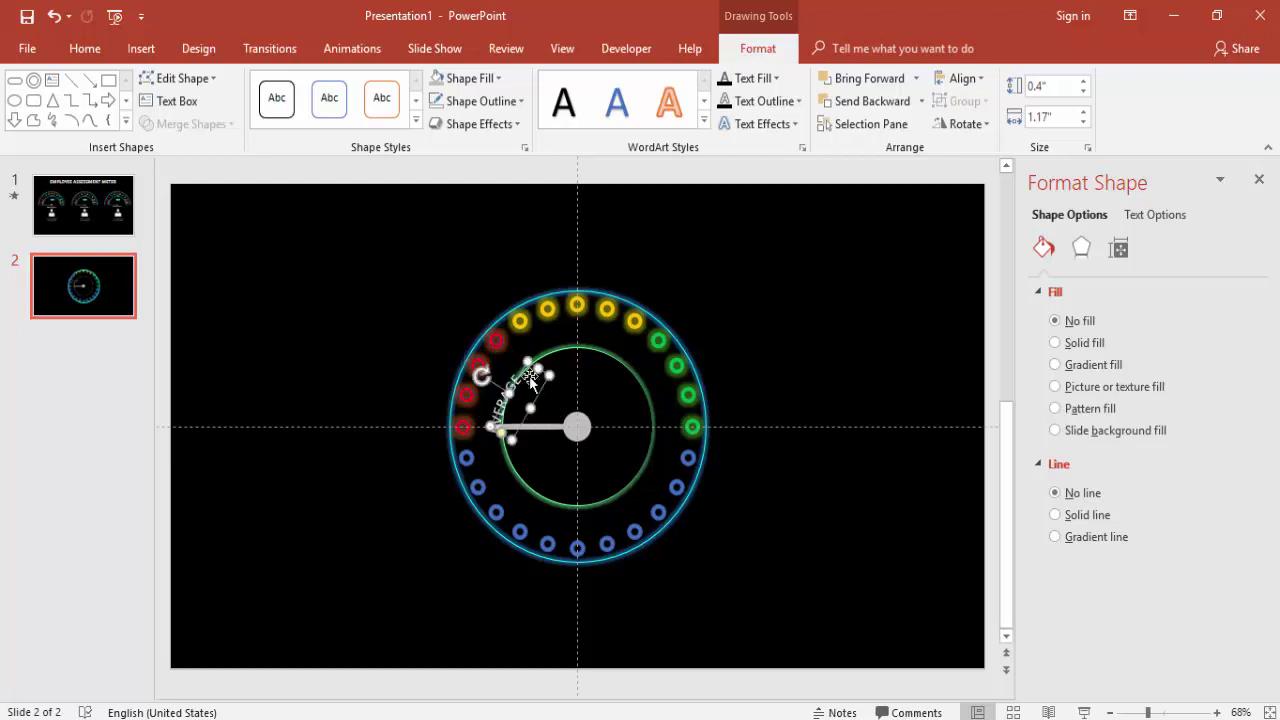
pyautogui.moveTo(539, 395); pyautogui.dragTo(547, 352)
pyautogui.click(345, 352)
pyautogui.click(462, 377)
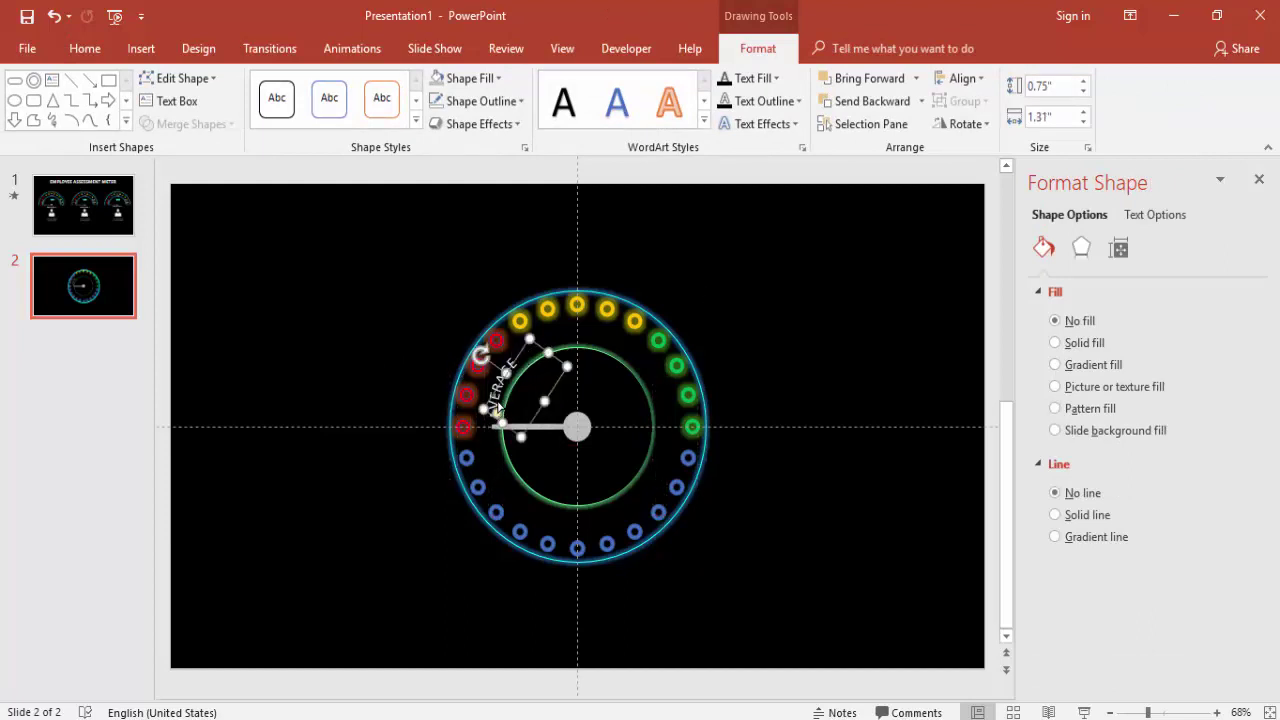
# Copy the AVERAGE label to the top of the ring as GOOD and rotate it level.
pyautogui.click(390, 340)
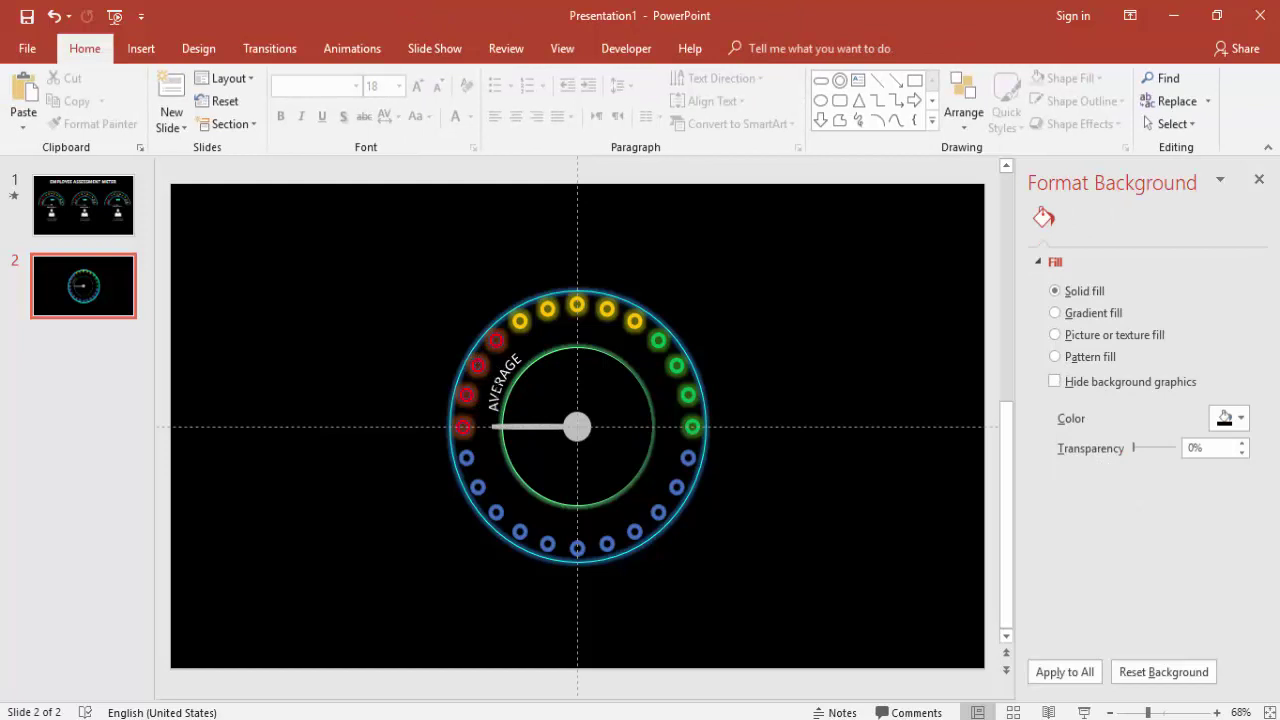
pyautogui.click(520, 370)
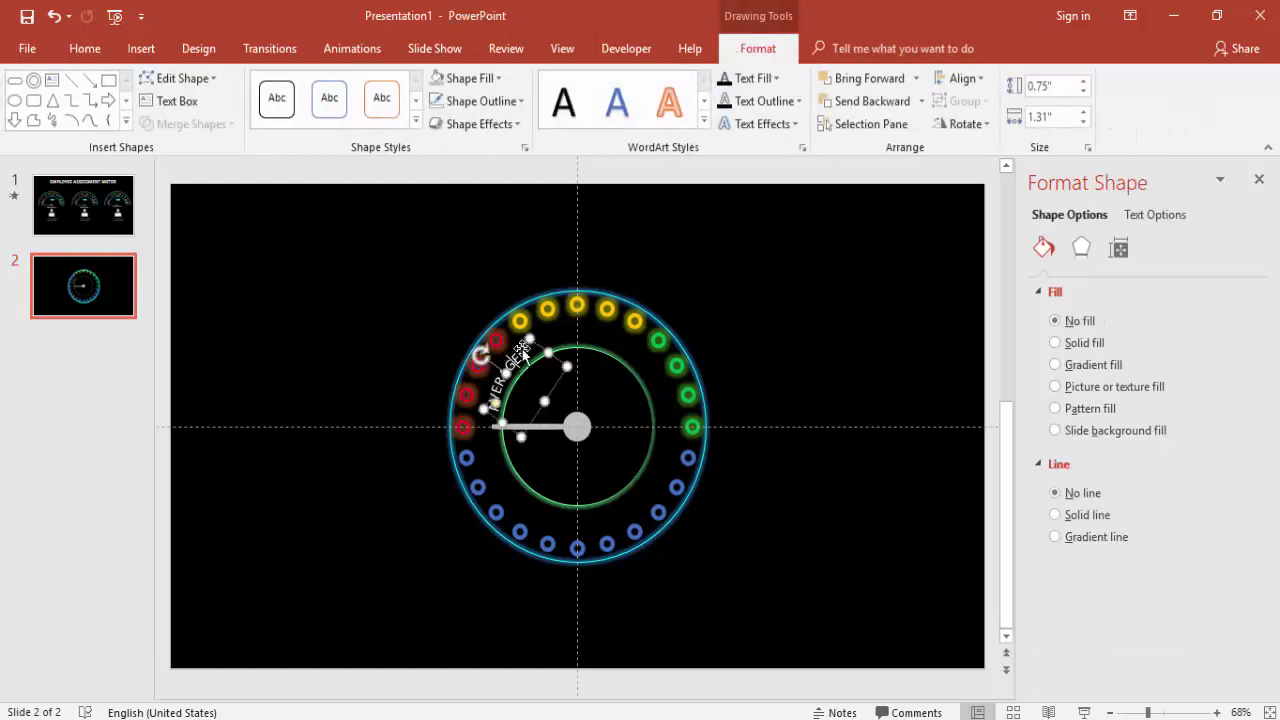
pyautogui.moveTo(548, 380); pyautogui.dragTo(583, 338)
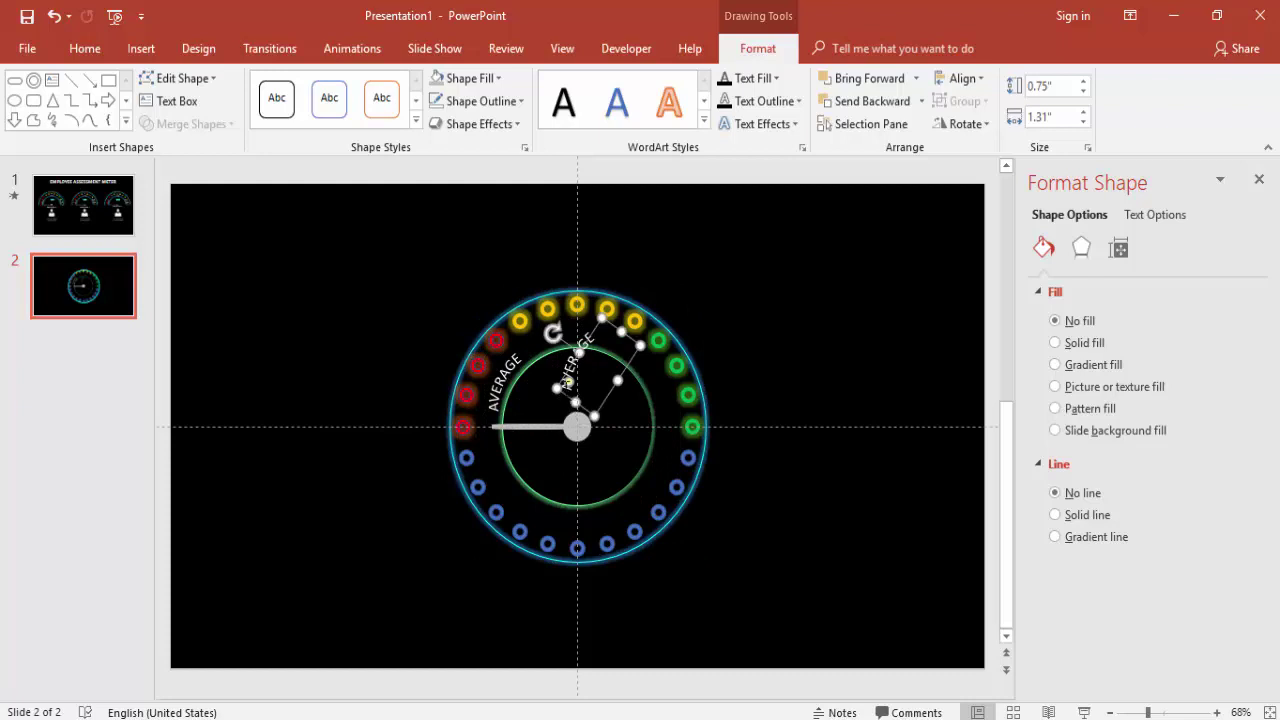
pyautogui.hotkey('ctrl', 'z')
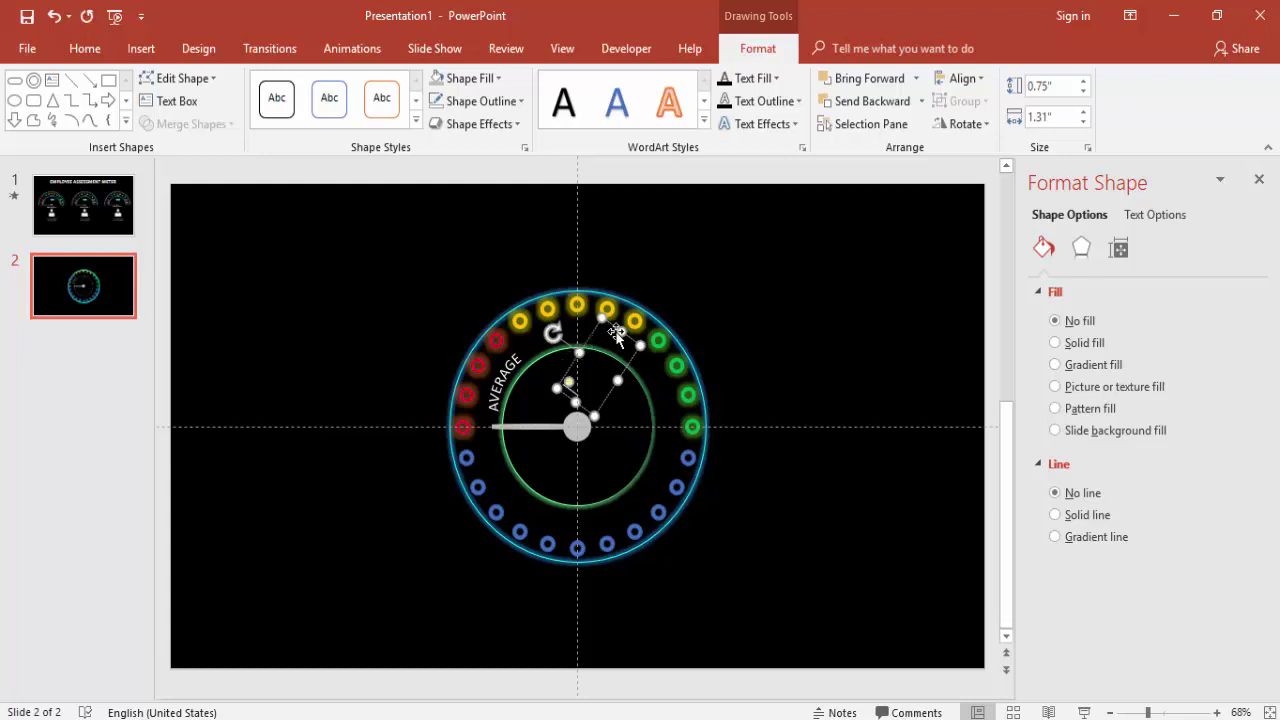
pyautogui.hotkey('ctrl', 'y')
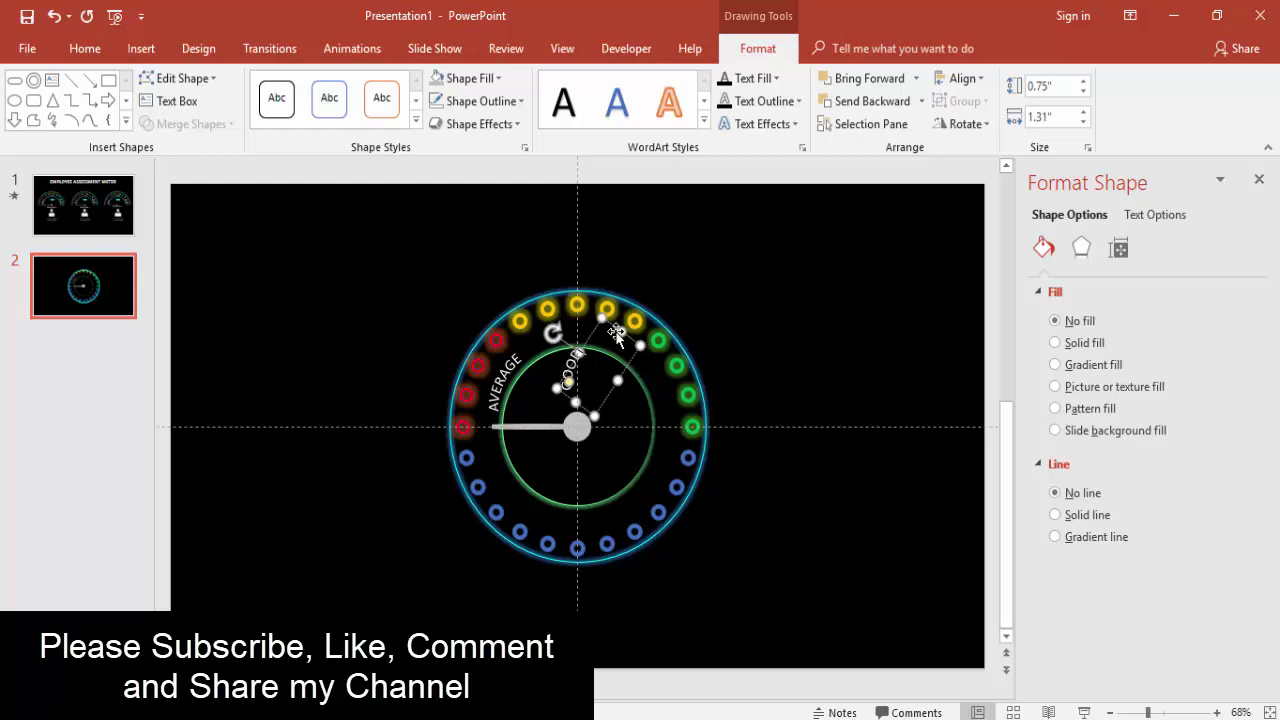
pyautogui.moveTo(552, 333); pyautogui.dragTo(606, 308)
pyautogui.click(721, 322)
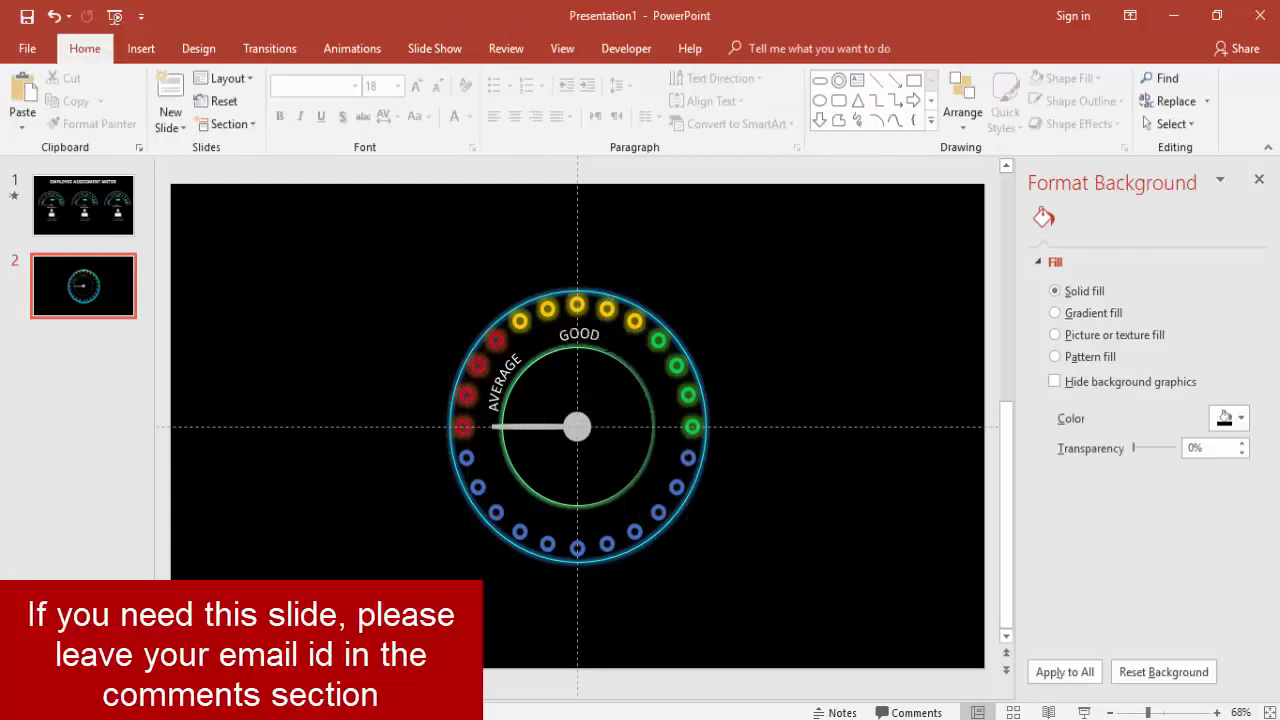
# Duplicate GOOD into an EXCELLENT label at the upper right, angled to follow the ring.
pyautogui.click(613, 337)
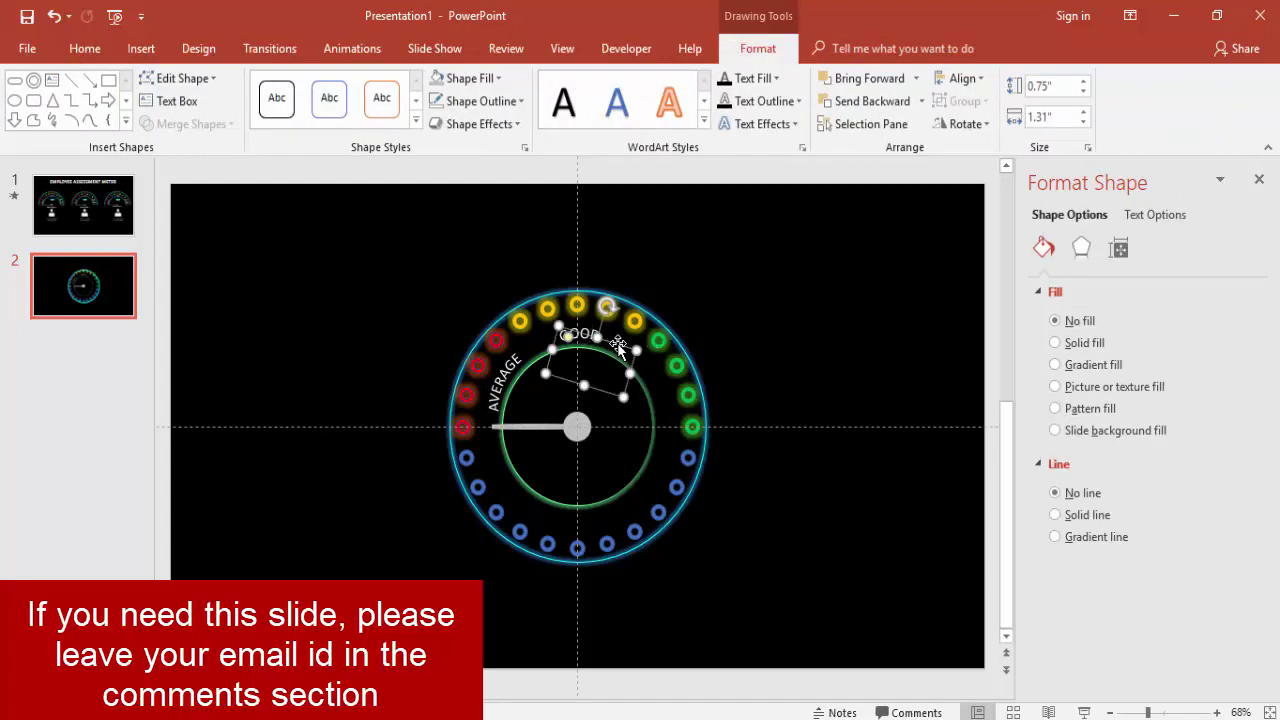
pyautogui.hotkey('ctrl', 'd')
pyautogui.moveTo(627, 354); pyautogui.dragTo(676, 391)
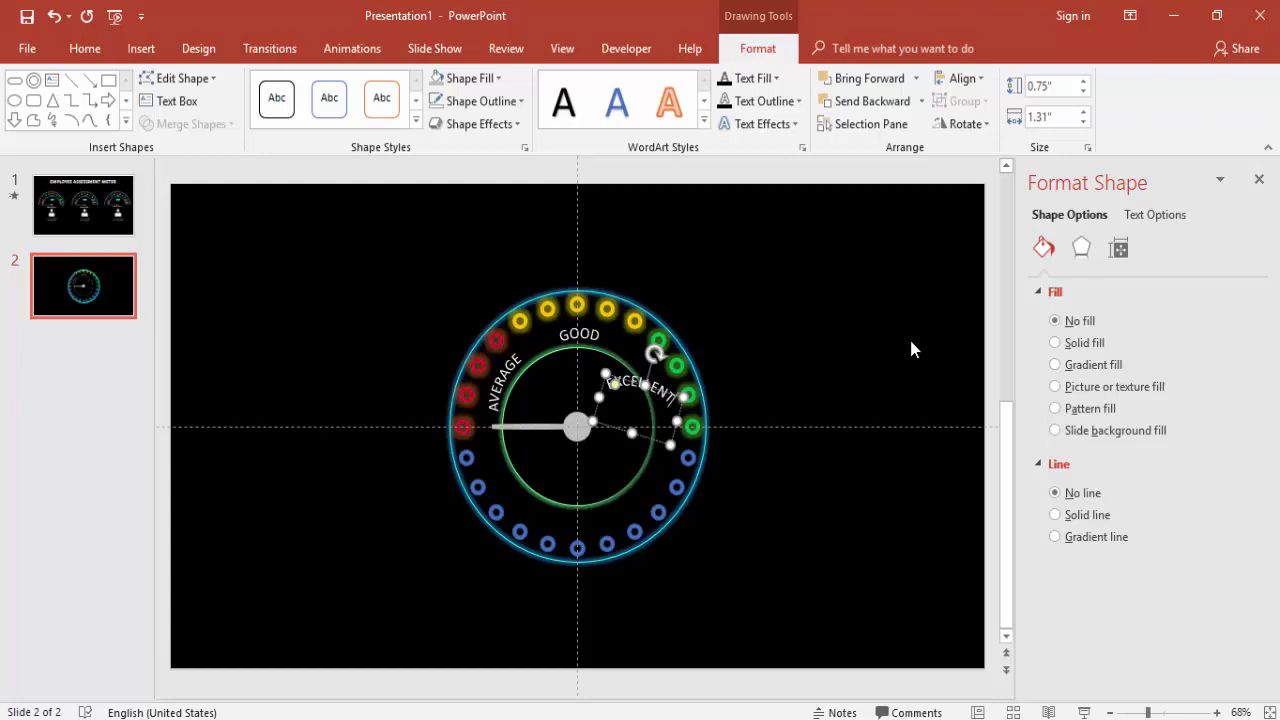
pyautogui.moveTo(654, 355); pyautogui.dragTo(659, 434)
pyautogui.moveTo(690, 384); pyautogui.dragTo(687, 384)
pyautogui.moveTo(662, 439); pyautogui.dragTo(662, 436)
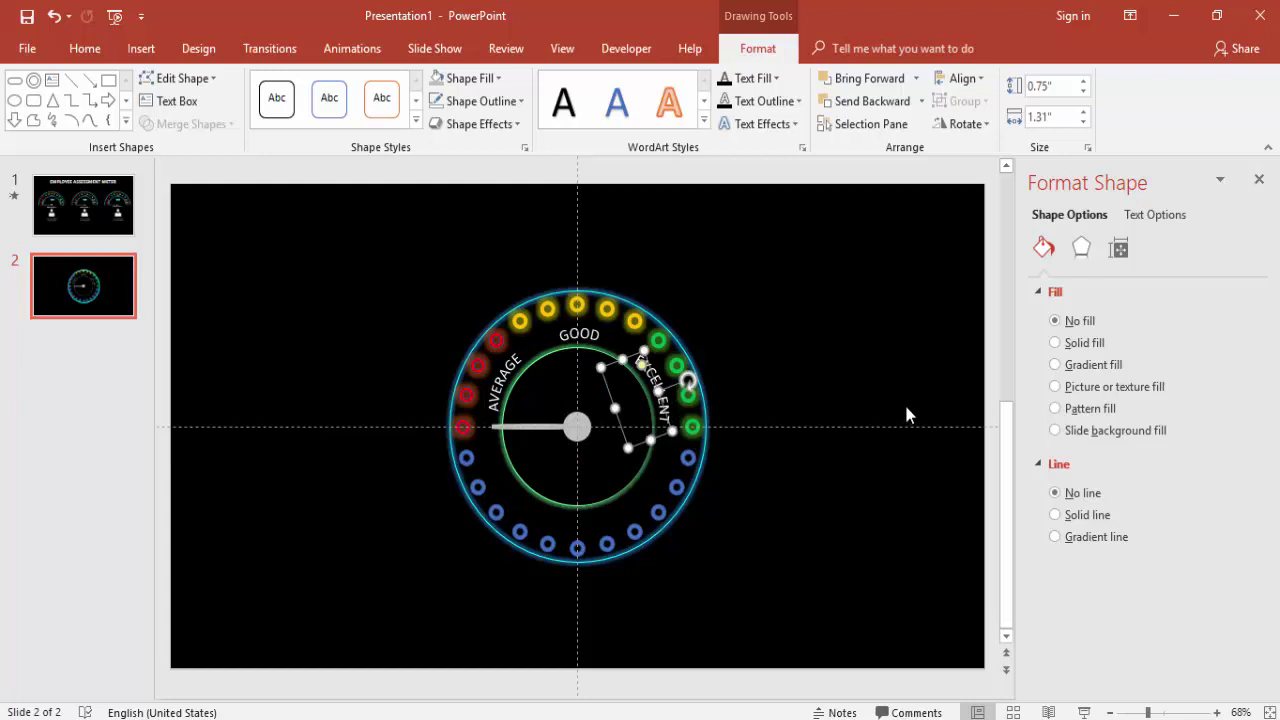
pyautogui.click(863, 391)
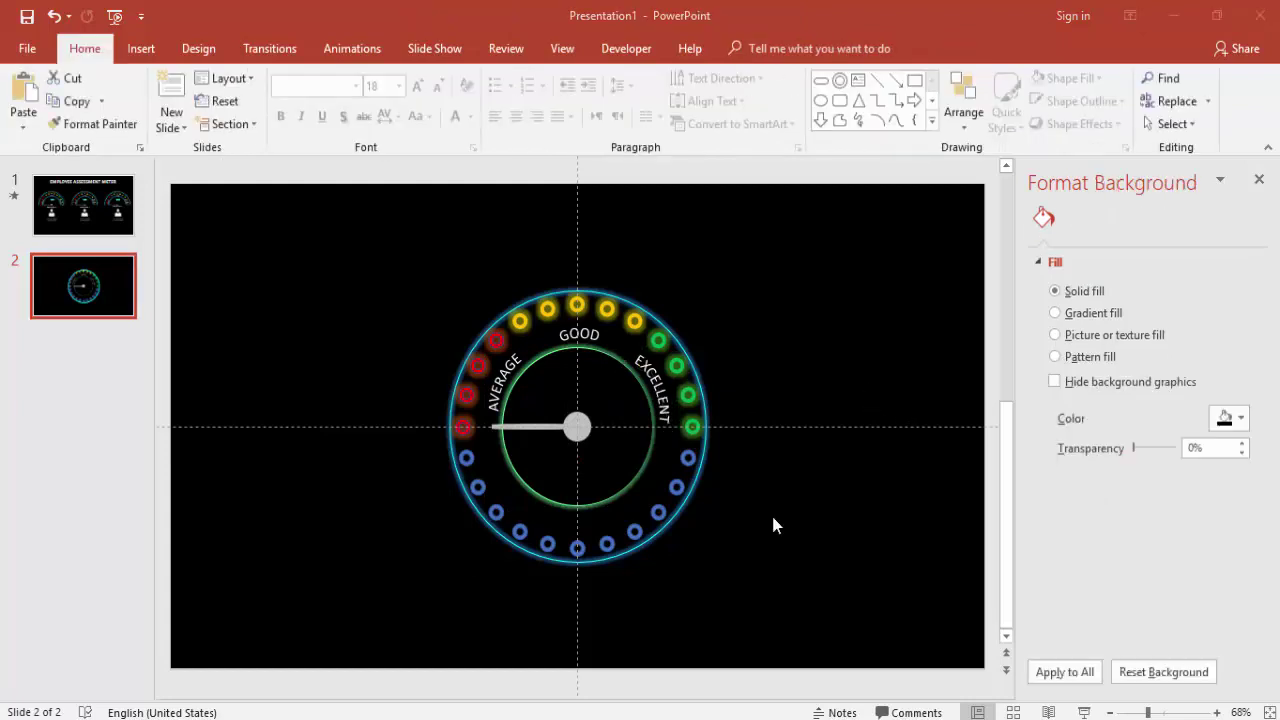
# Select the needle group and add a Spin emphasis animation.
pyautogui.click(529, 427)
pyautogui.click(540, 430)
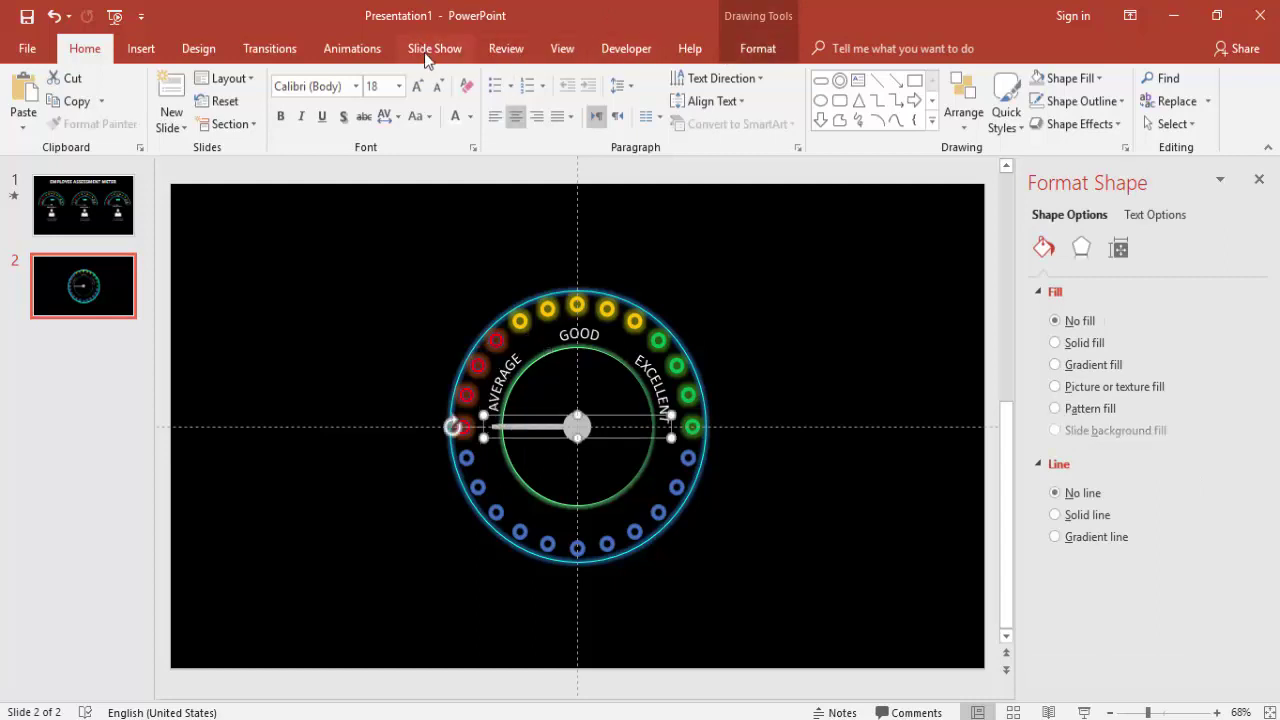
pyautogui.click(376, 50)
pyautogui.click(862, 80)
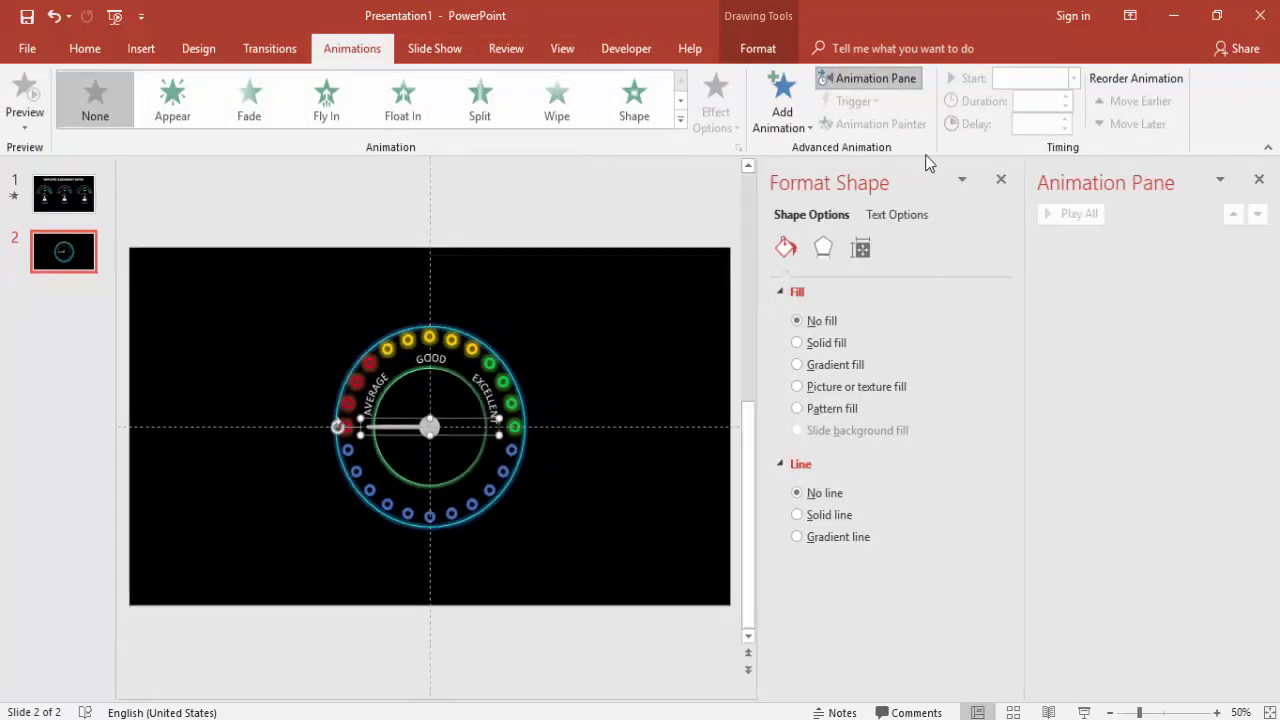
pyautogui.click(998, 181)
pyautogui.click(590, 427)
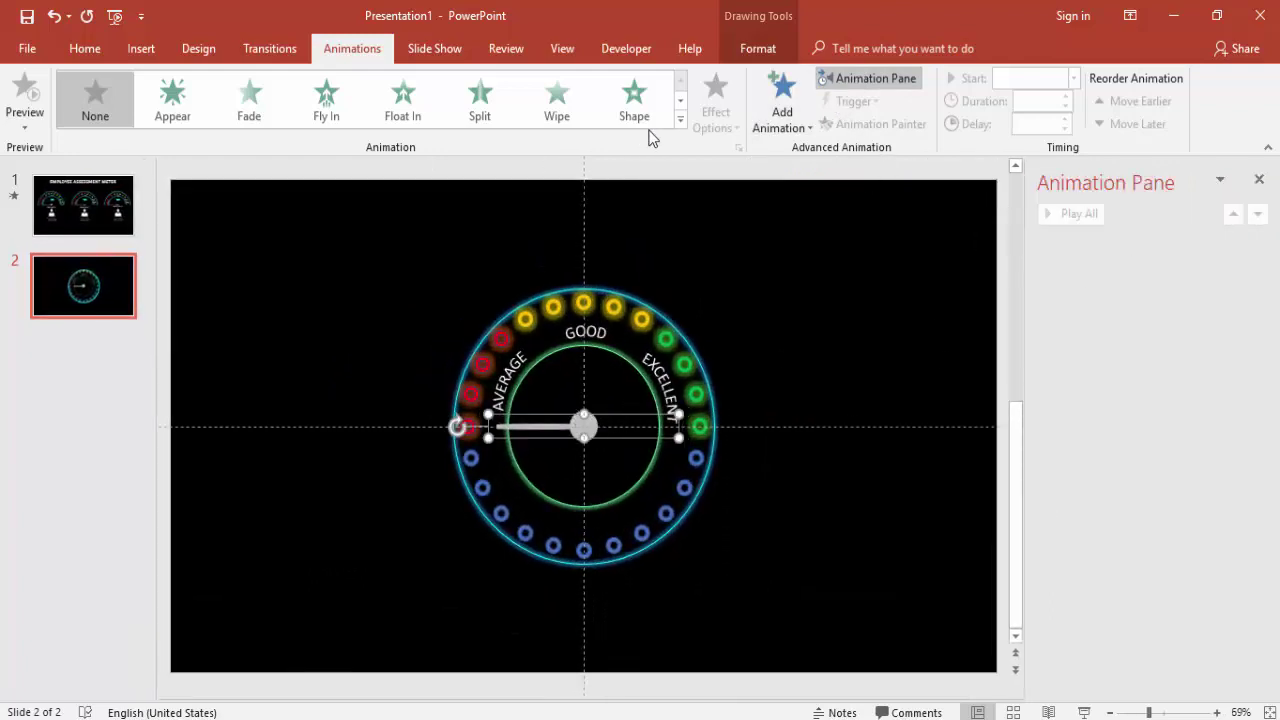
pyautogui.click(786, 118)
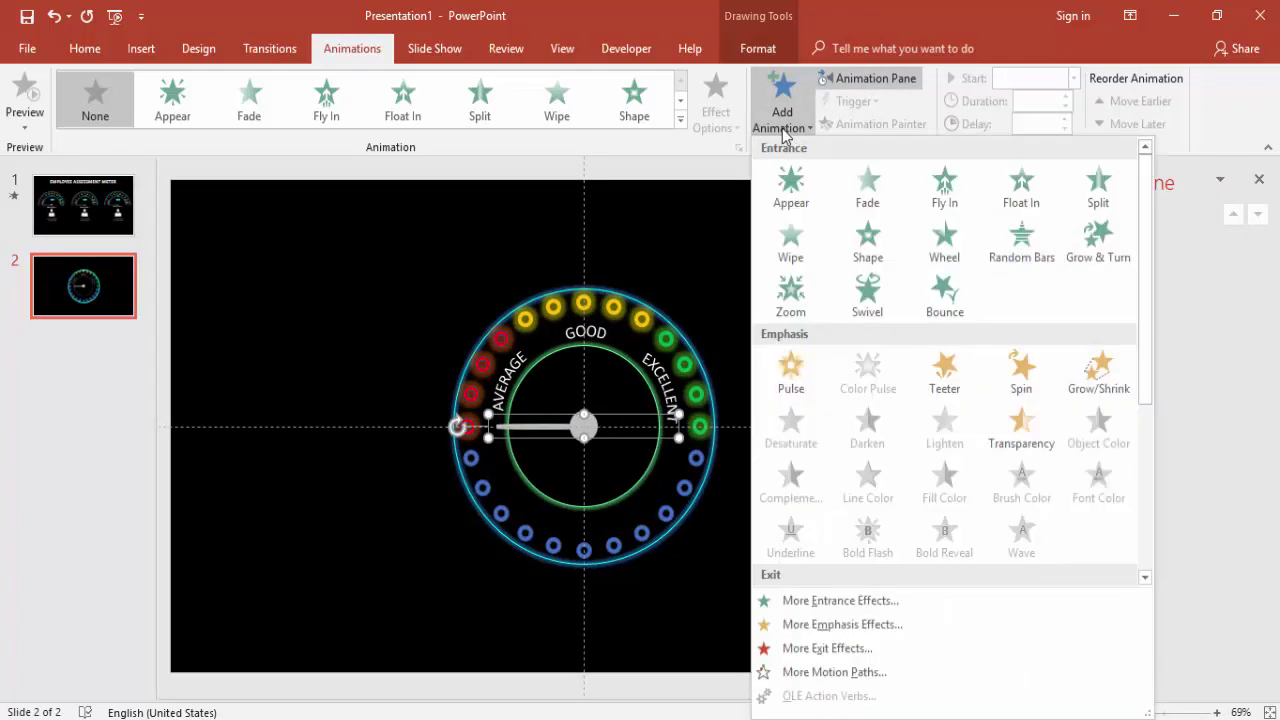
pyautogui.click(1021, 380)
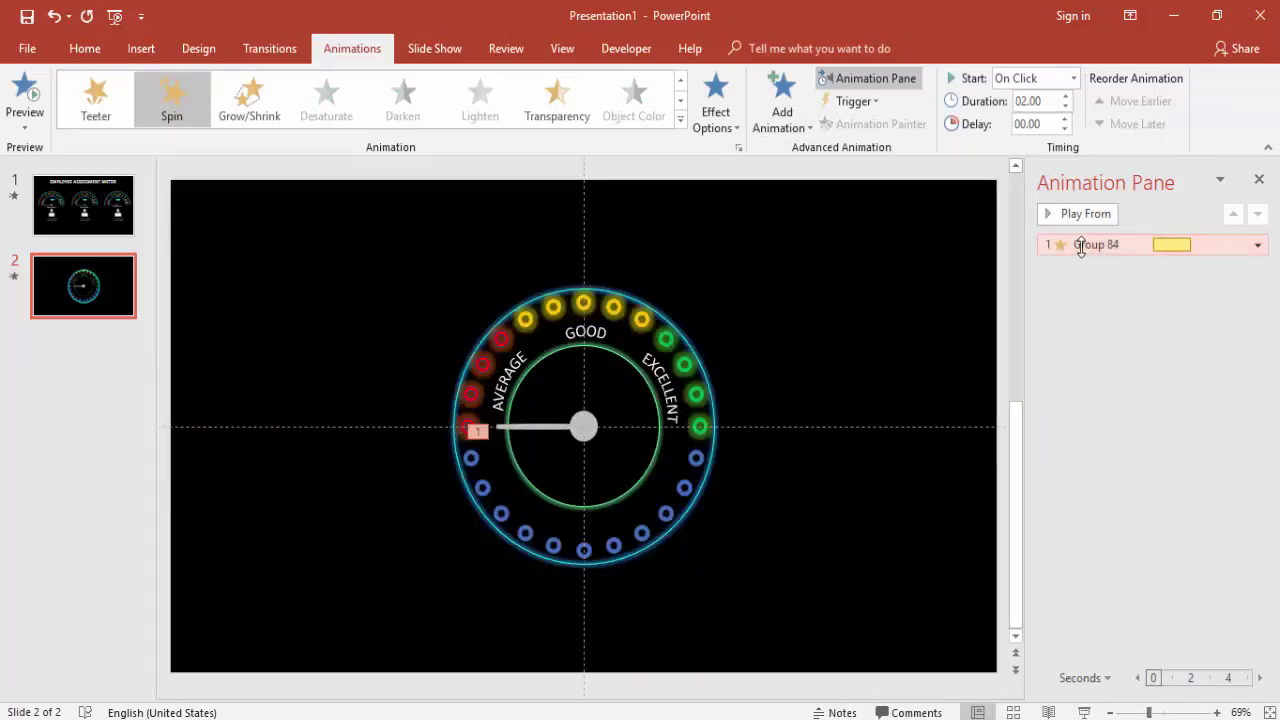
# Set the Spin to a custom 80° amount with a 1-second duration.
pyautogui.doubleClick(1080, 246)
pyautogui.click(736, 263)
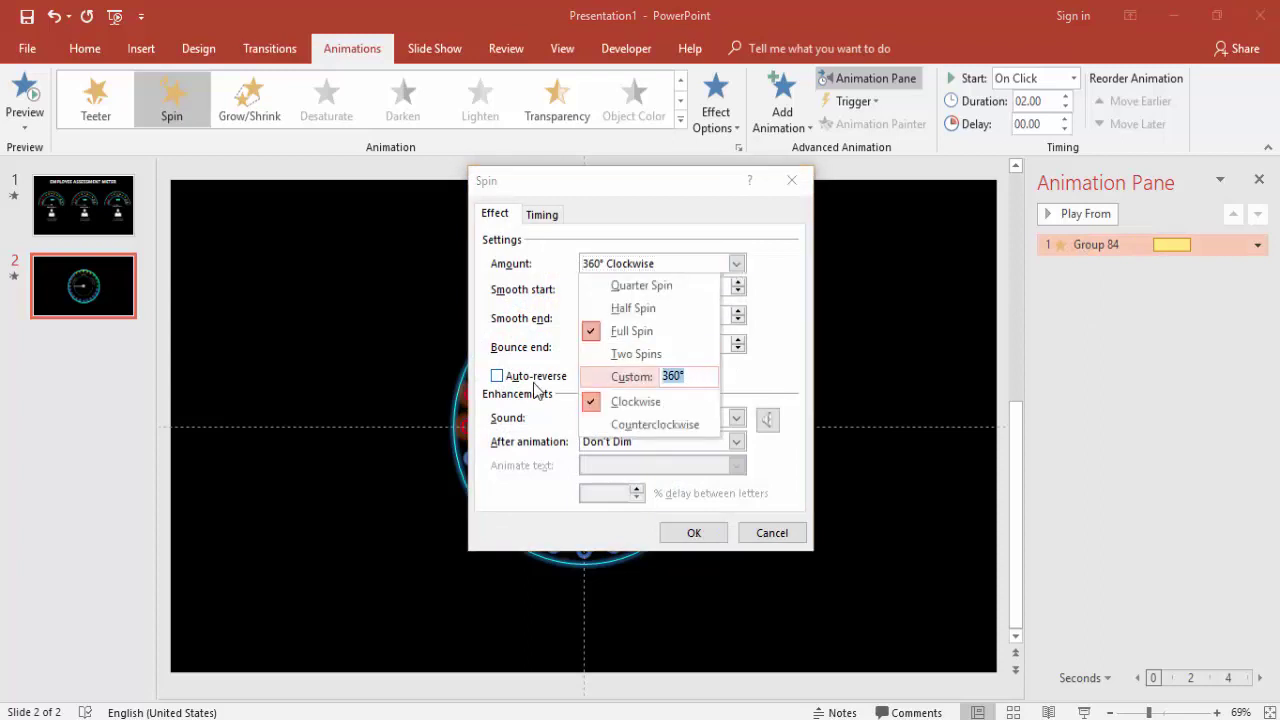
pyautogui.press('Return')
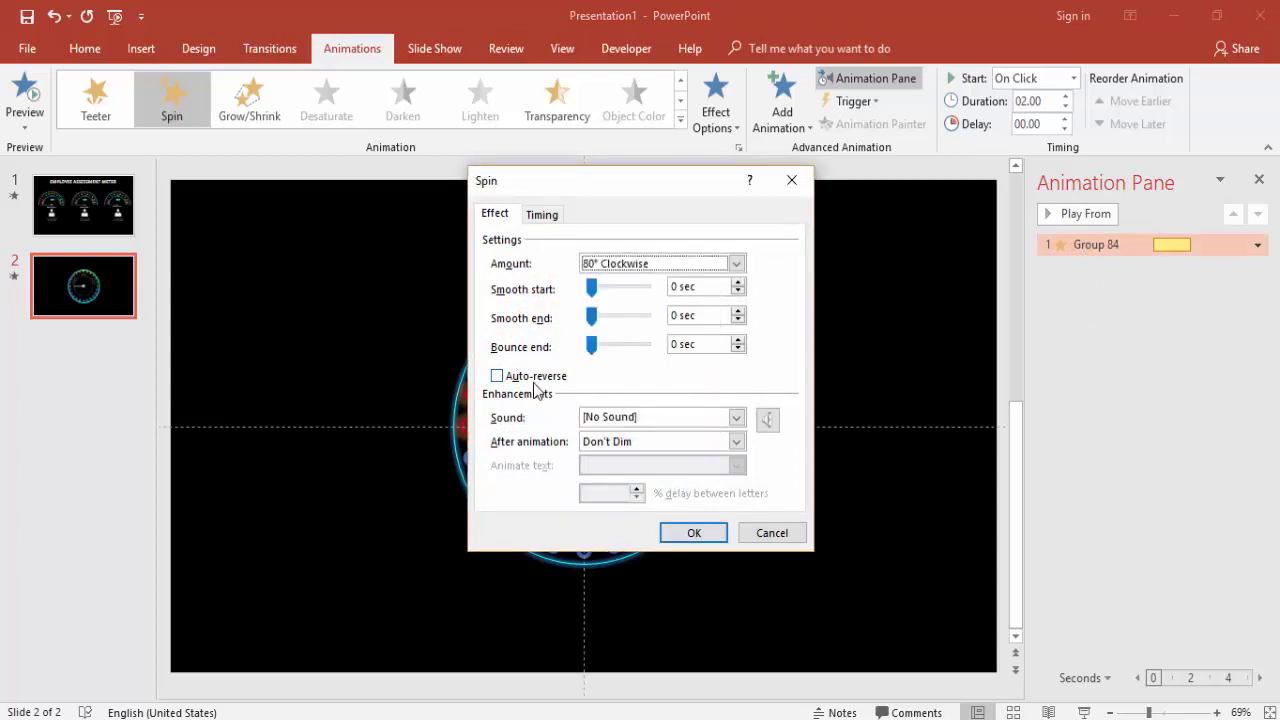
pyautogui.click(548, 216)
pyautogui.click(688, 290)
pyautogui.click(620, 358)
pyautogui.click(686, 533)
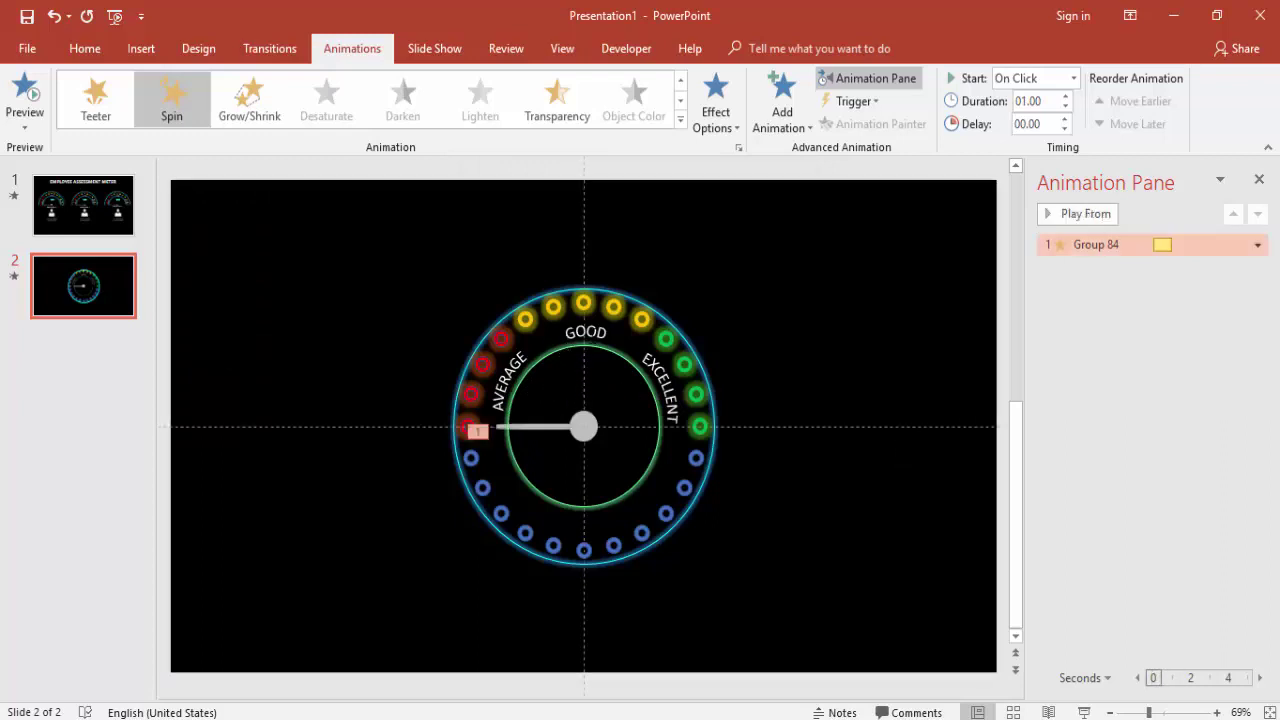
# Change the Spin to a custom 160° clockwise lasting 0.5 seconds.
pyautogui.doubleClick(1115, 242)
pyautogui.click(539, 216)
pyautogui.click(507, 216)
pyautogui.click(736, 263)
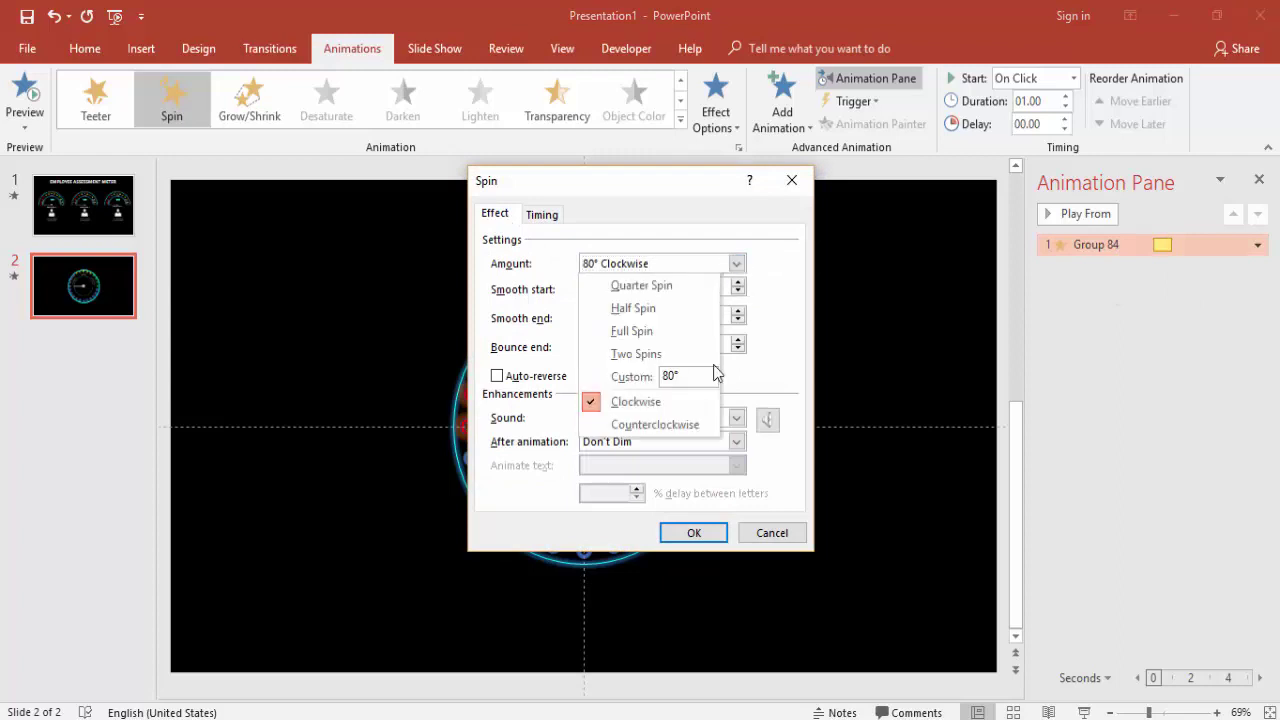
pyautogui.click(641, 385)
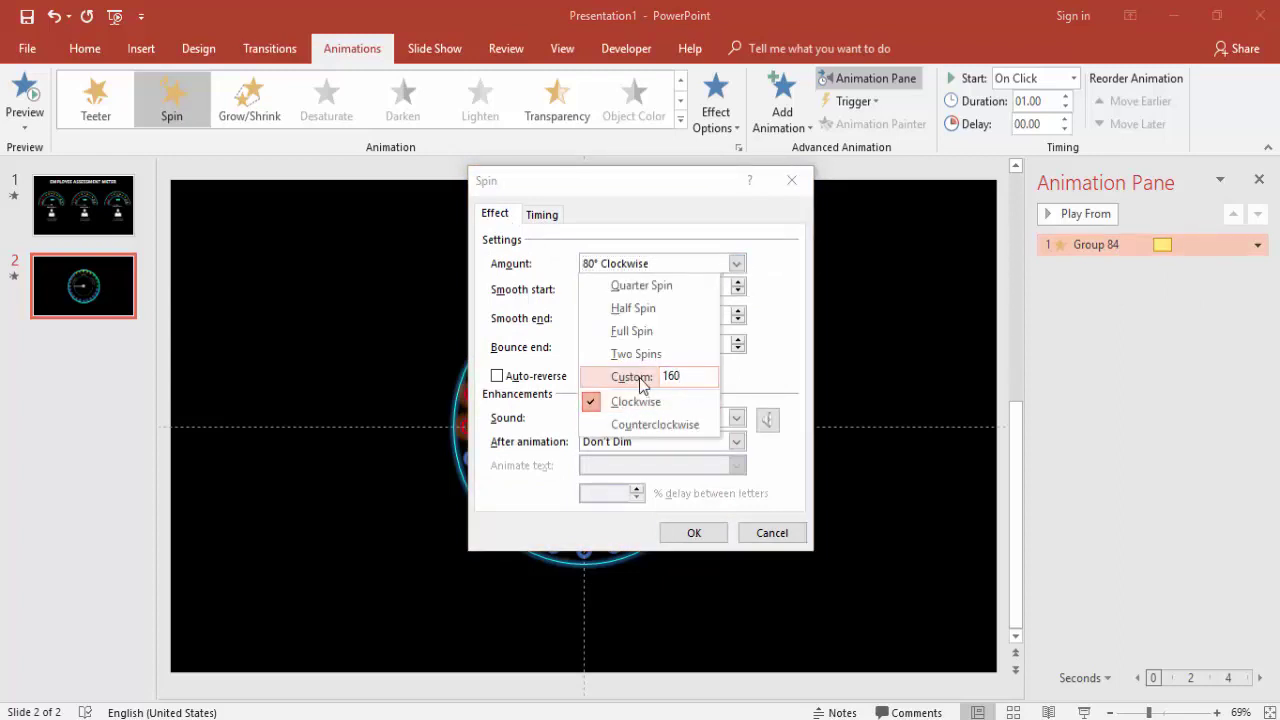
pyautogui.press('Return')
pyautogui.click(541, 214)
pyautogui.click(689, 290)
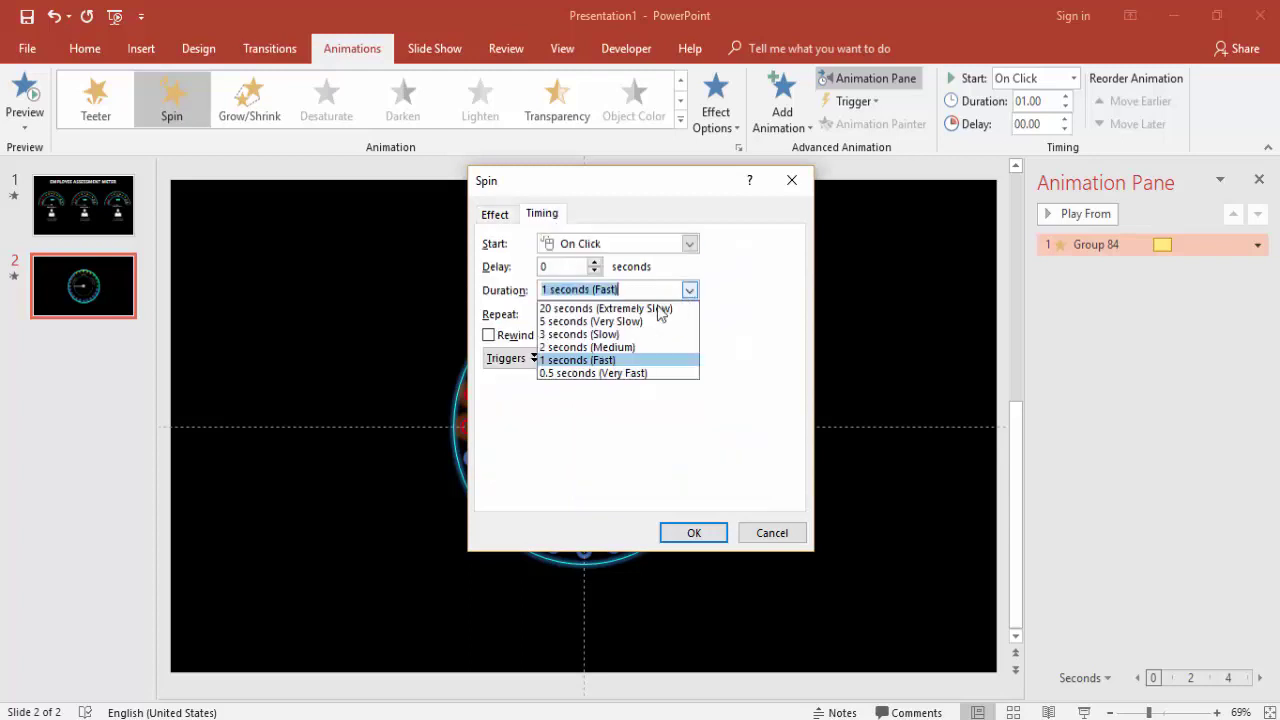
pyautogui.click(640, 373)
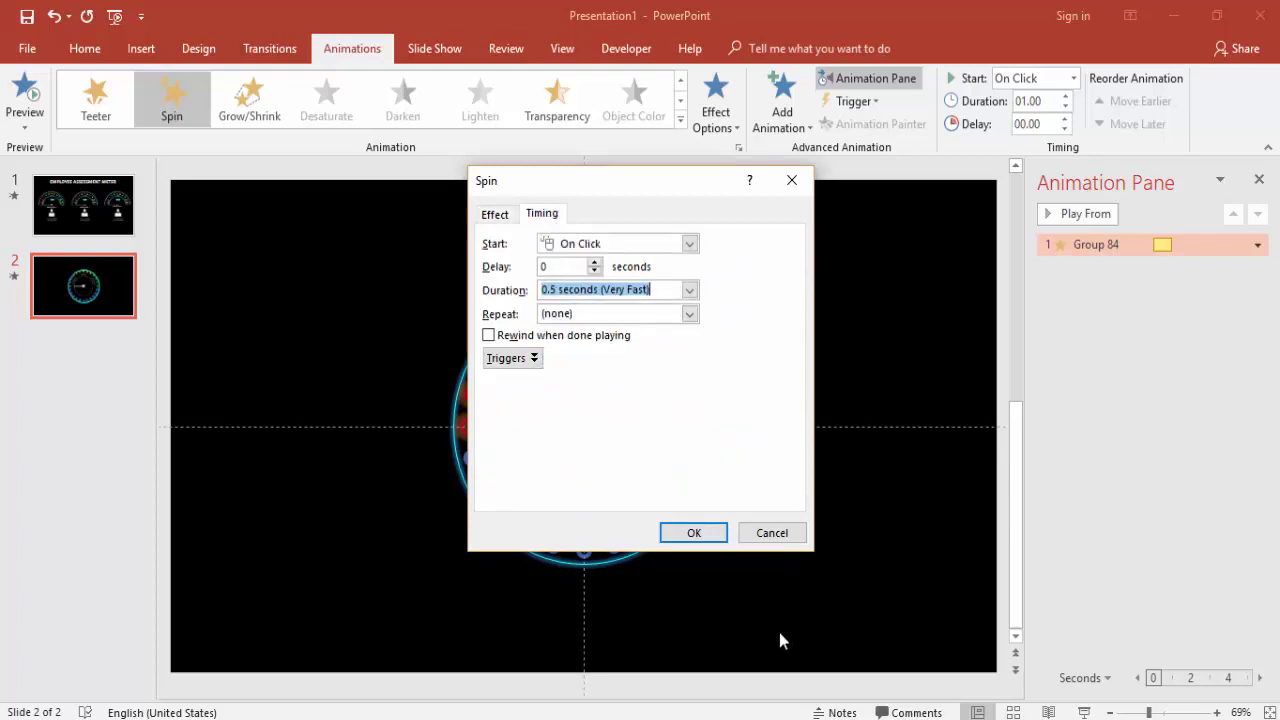
pyautogui.click(703, 532)
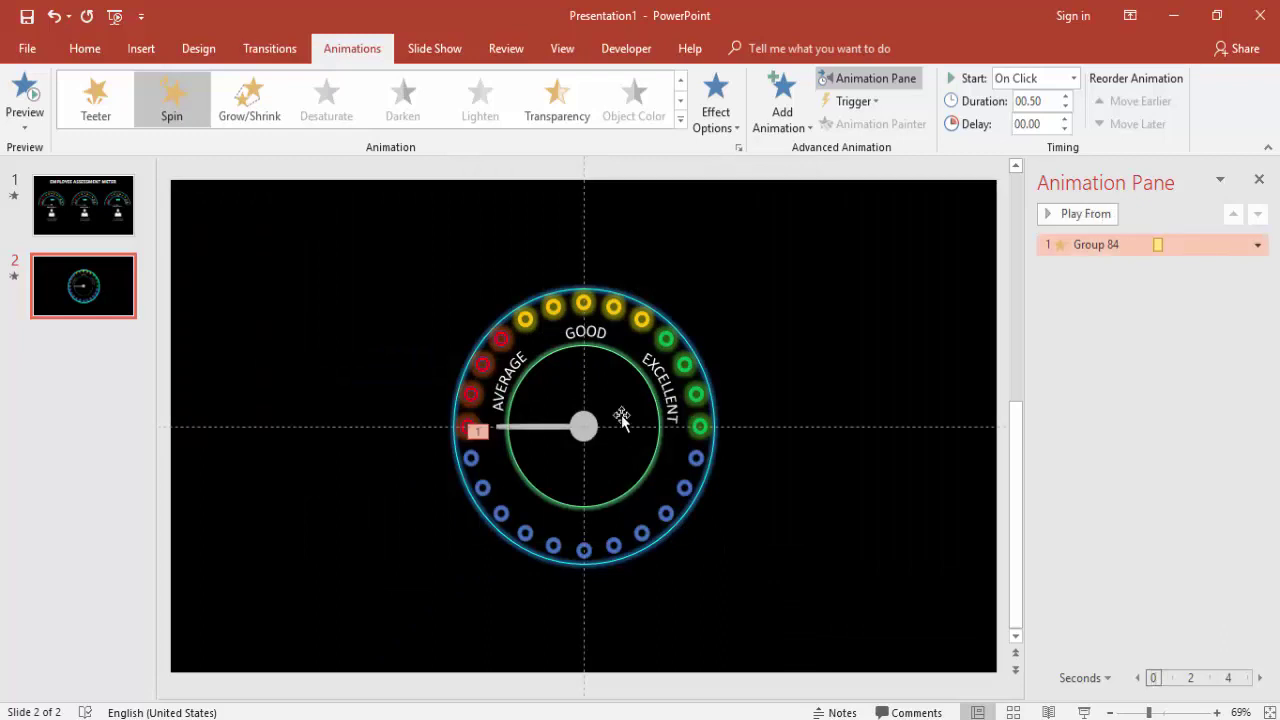
# Give the spin a 0.07-second smooth start and a 0.34-second bounce end.
pyautogui.doubleClick(1096, 245)
pyautogui.moveTo(743, 190); pyautogui.dragTo(1040, 229)
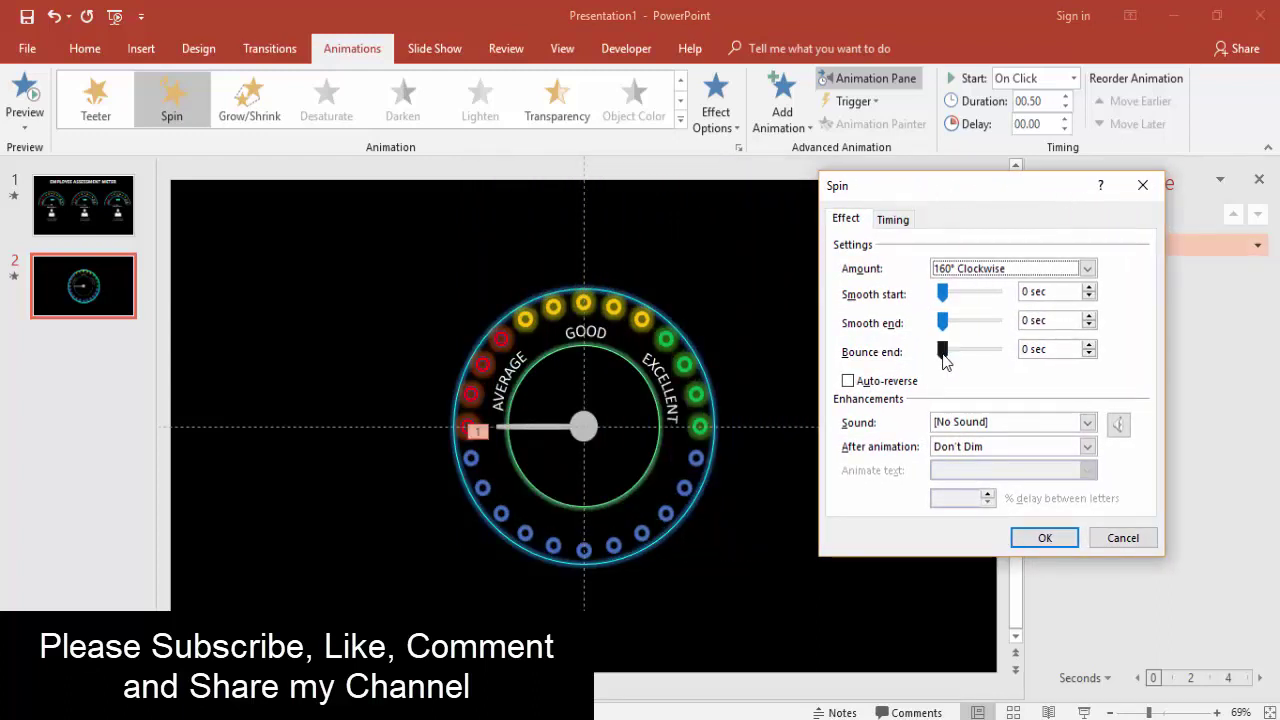
pyautogui.moveTo(943, 355); pyautogui.dragTo(958, 356)
pyautogui.moveTo(944, 296); pyautogui.dragTo(949, 294)
pyautogui.click(1040, 538)
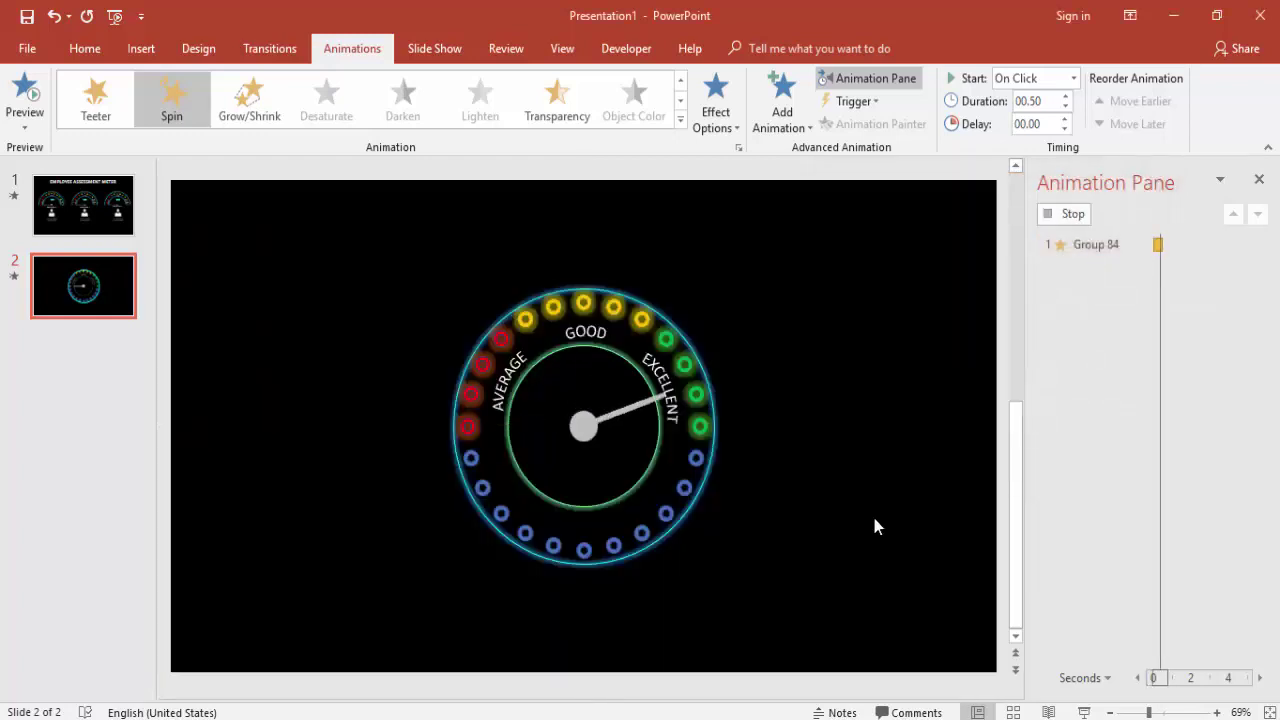
pyautogui.doubleClick(1096, 244)
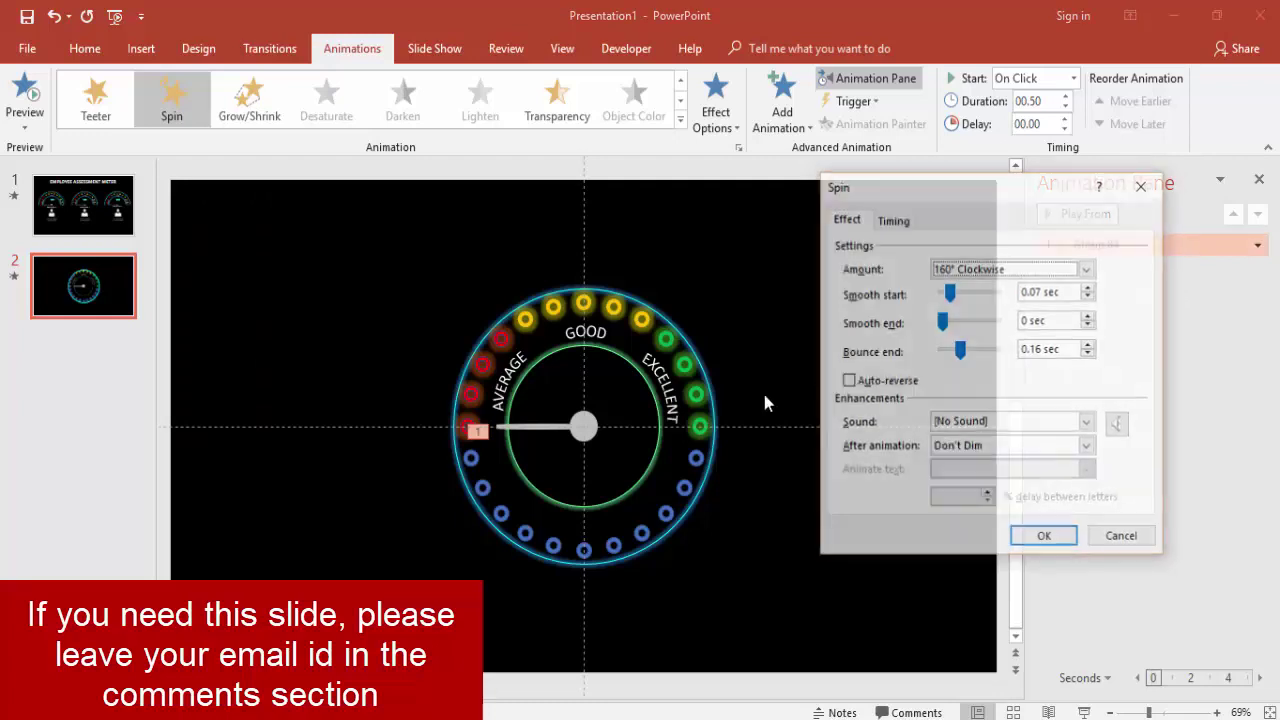
pyautogui.moveTo(965, 358); pyautogui.dragTo(985, 350)
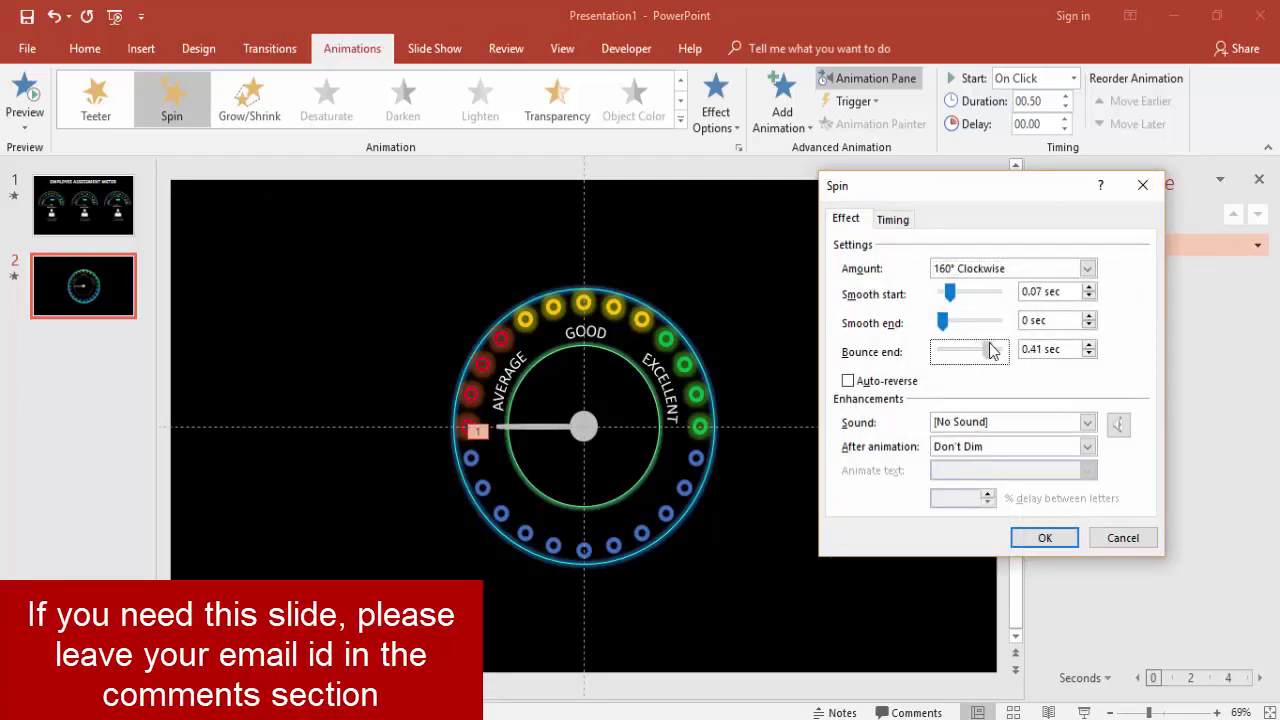
pyautogui.click(1045, 538)
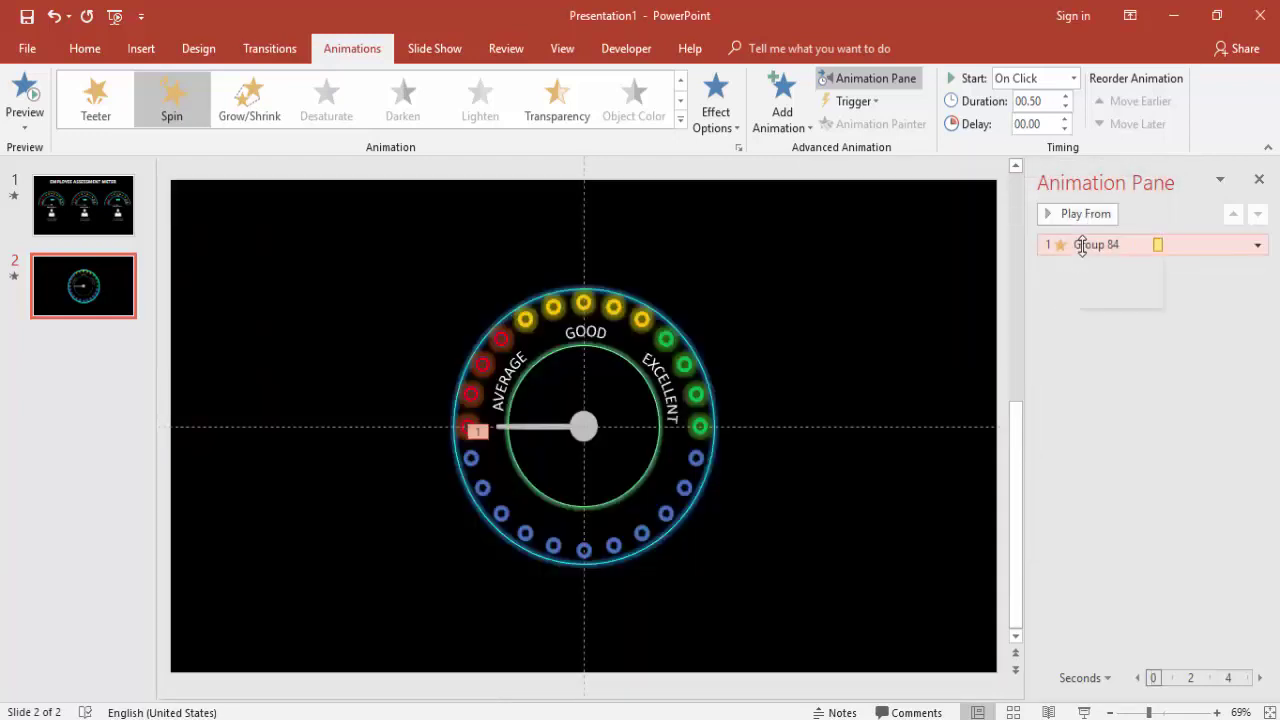
# Lengthen the Group 84 spin duration to 2 seconds.
pyautogui.doubleClick(1080, 246)
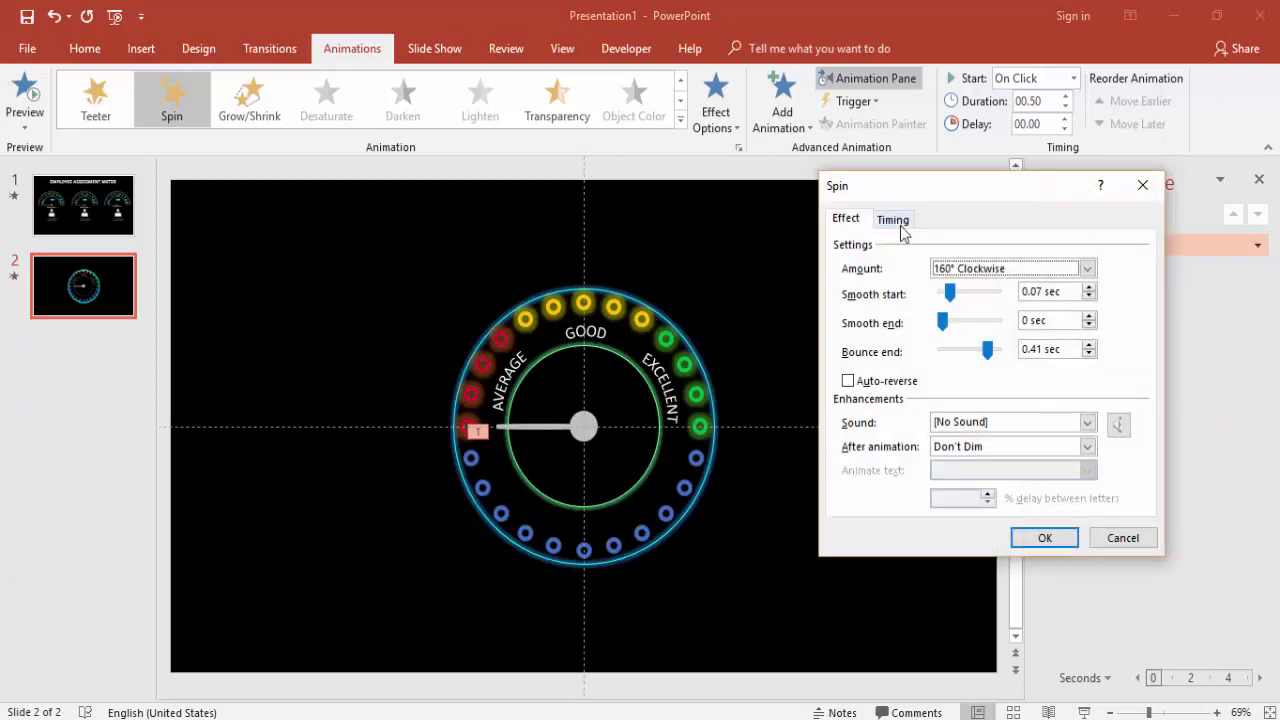
pyautogui.click(893, 220)
pyautogui.click(1040, 296)
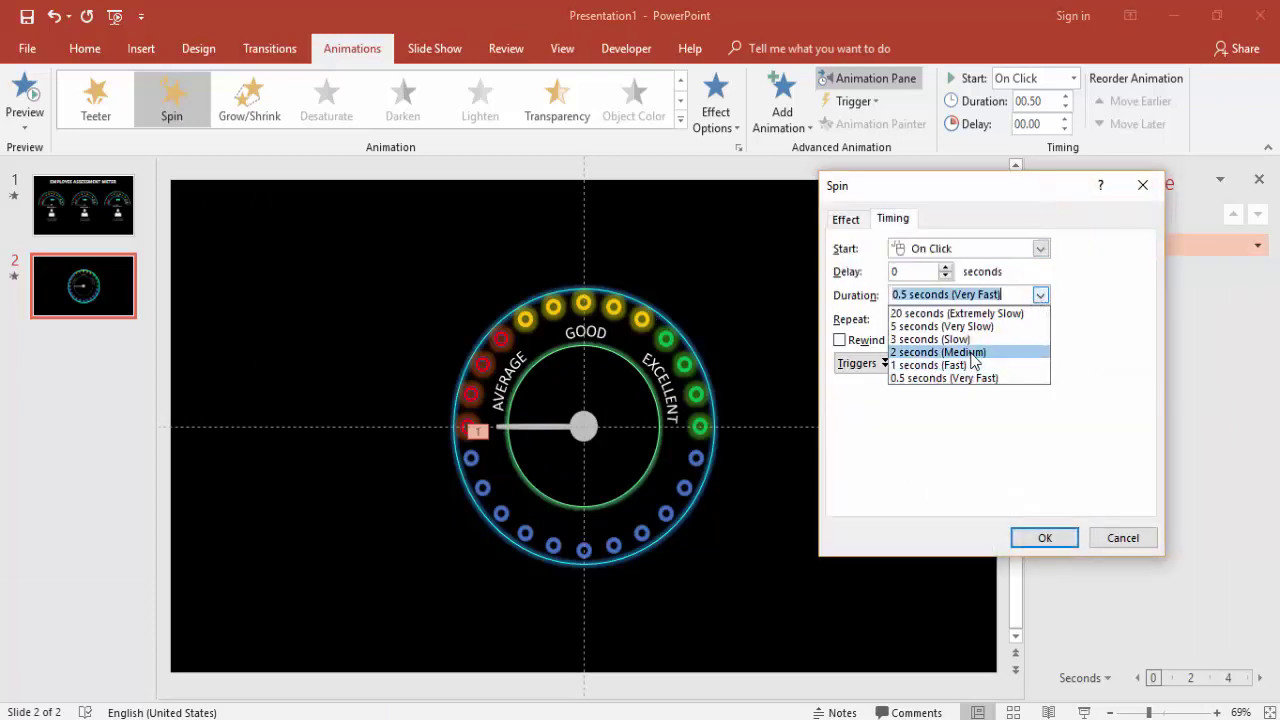
pyautogui.click(966, 350)
pyautogui.click(1044, 538)
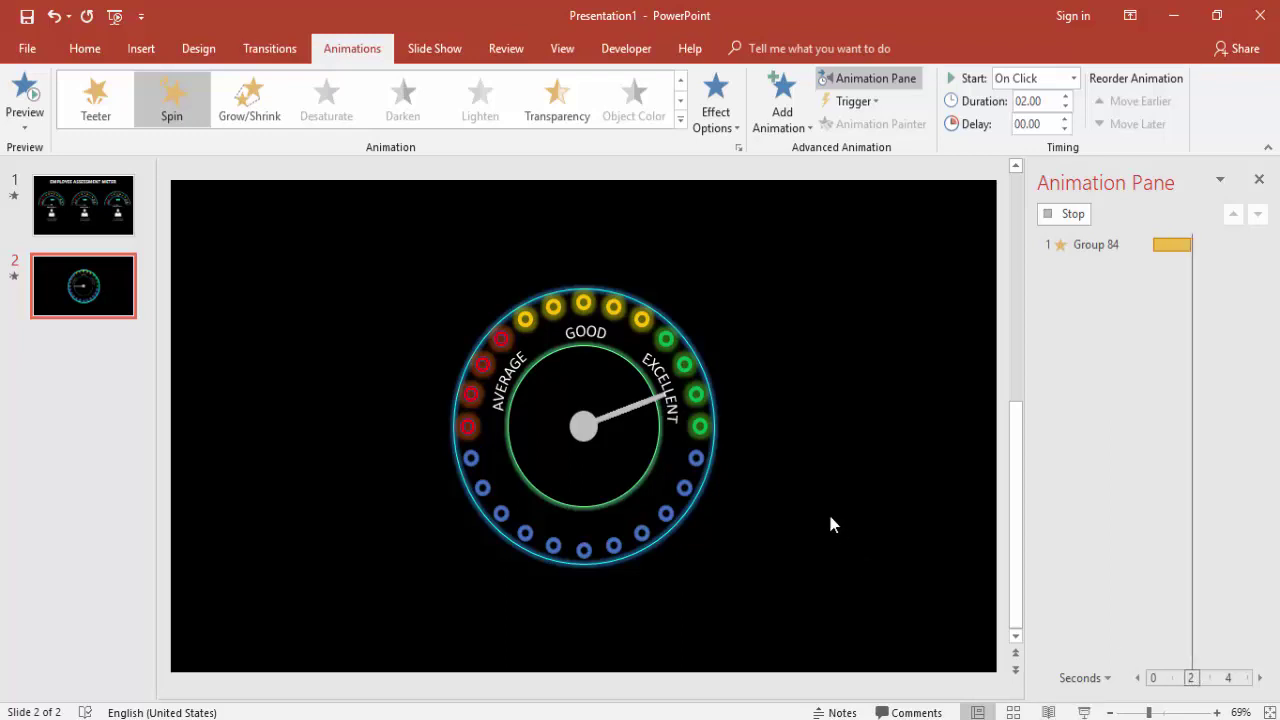
# Preview the needle's spin in a full-screen slide show.
pyautogui.click(1084, 712)
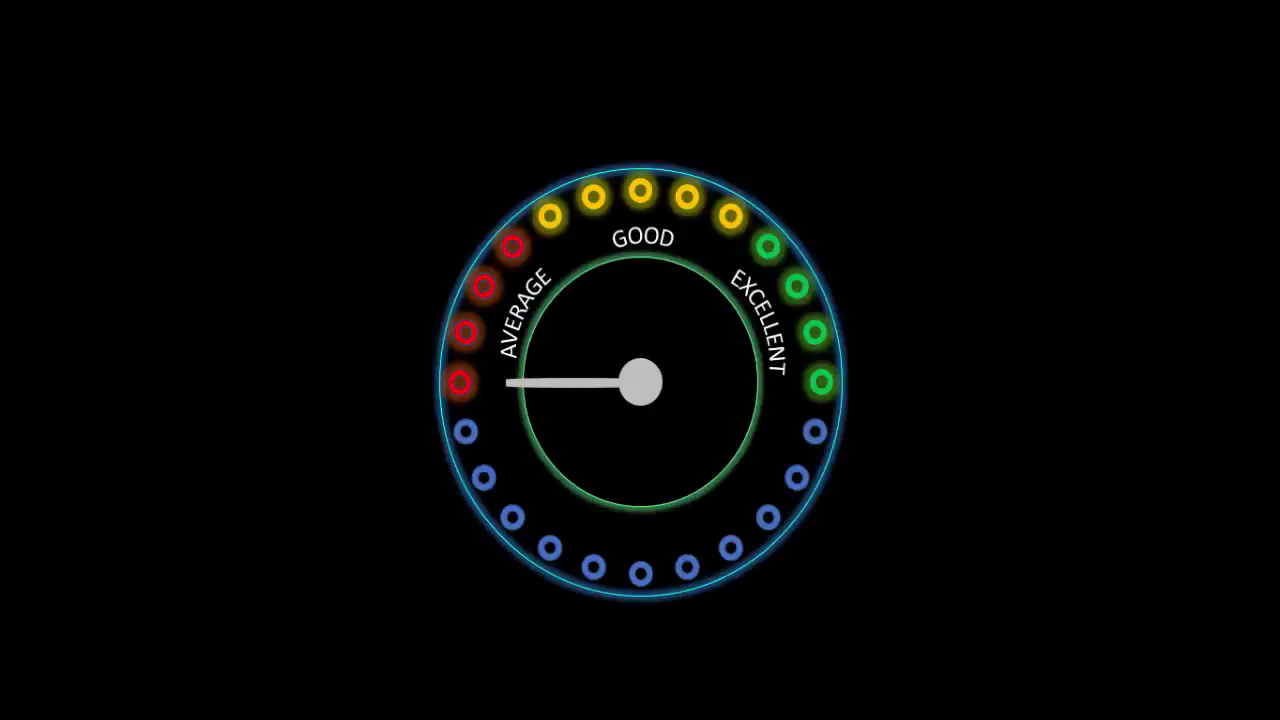
pyautogui.press('space')
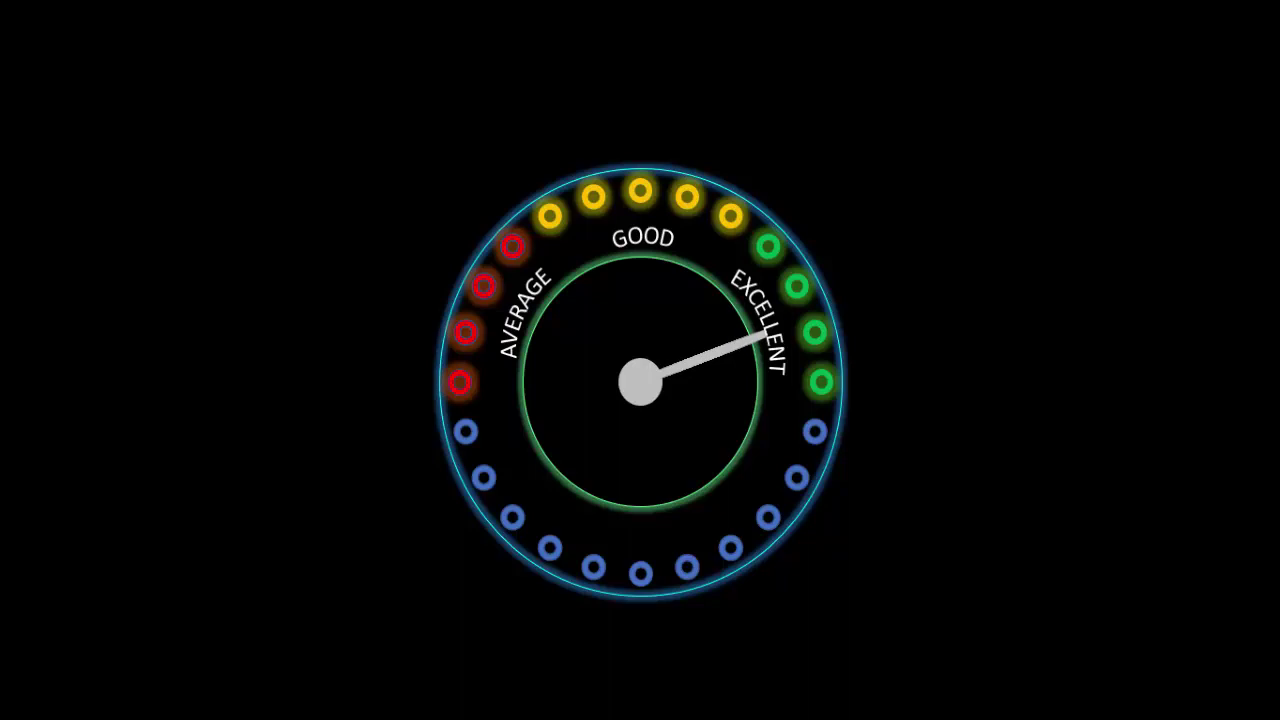
pyautogui.press('Escape')
pyautogui.click(816, 449)
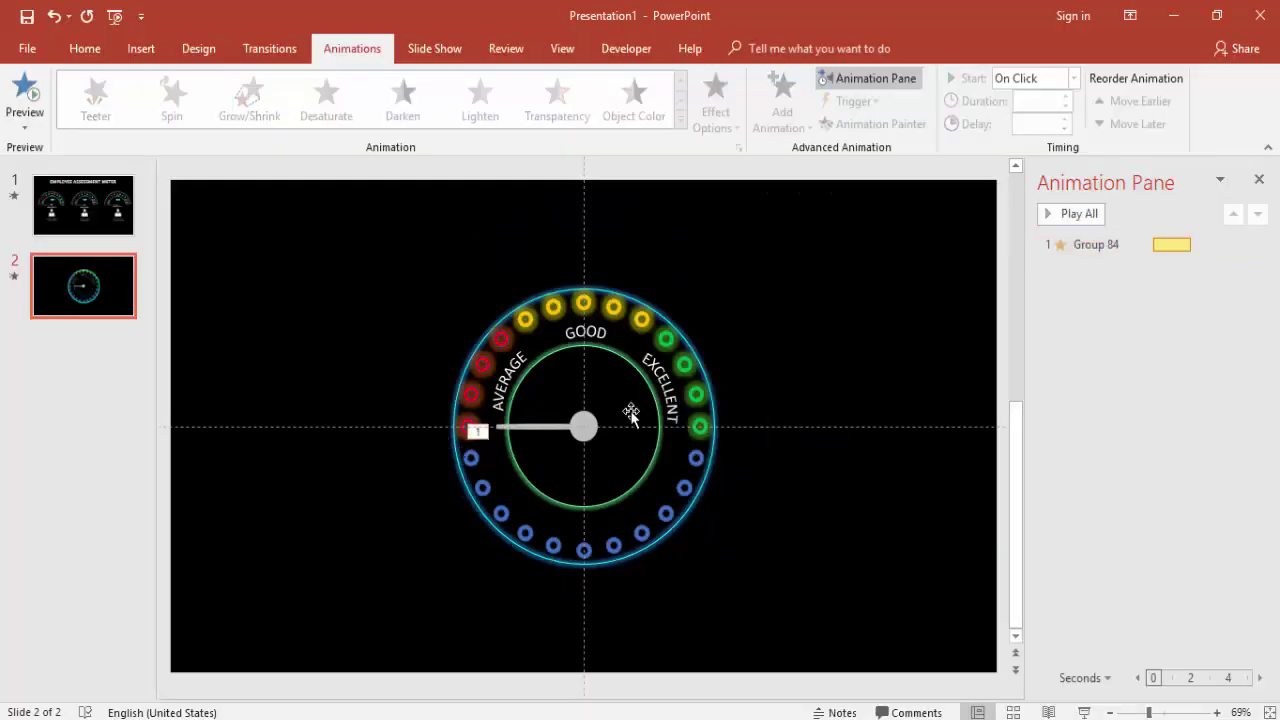
# Draw a rectangle over the gauge's lower half and trim its width to fit.
pyautogui.click(141, 48)
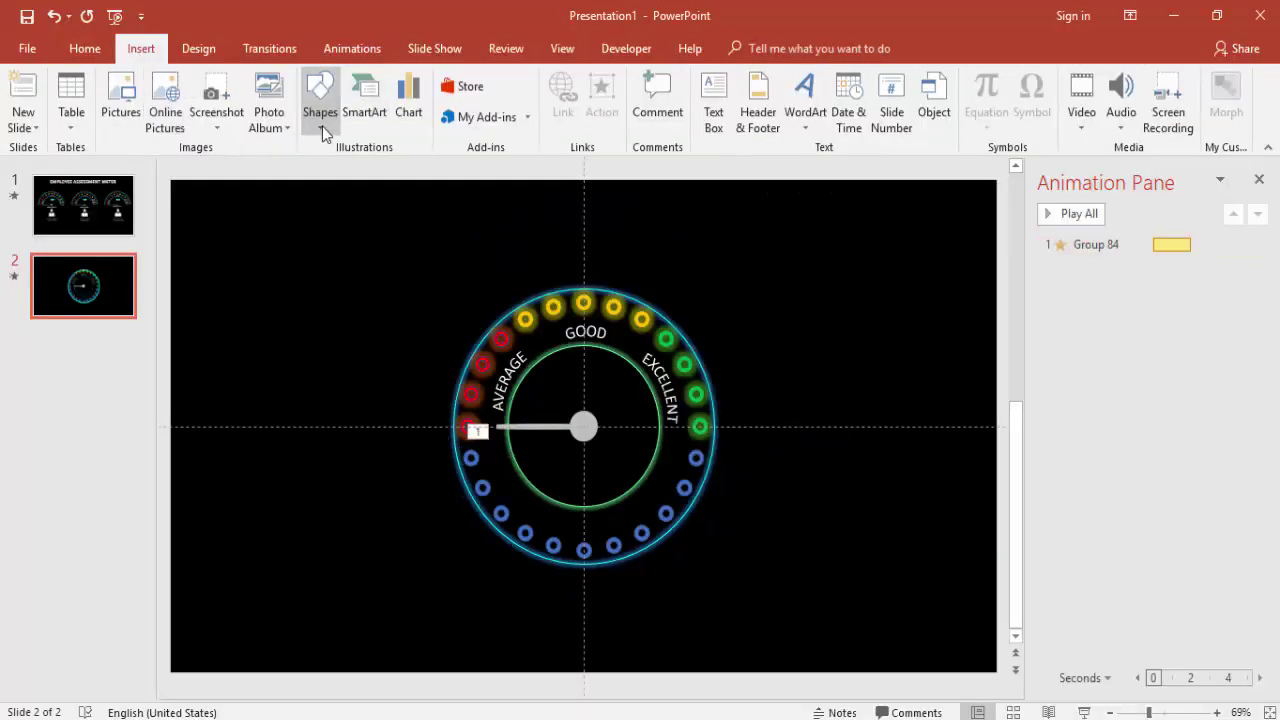
pyautogui.click(322, 120)
pyautogui.click(406, 170)
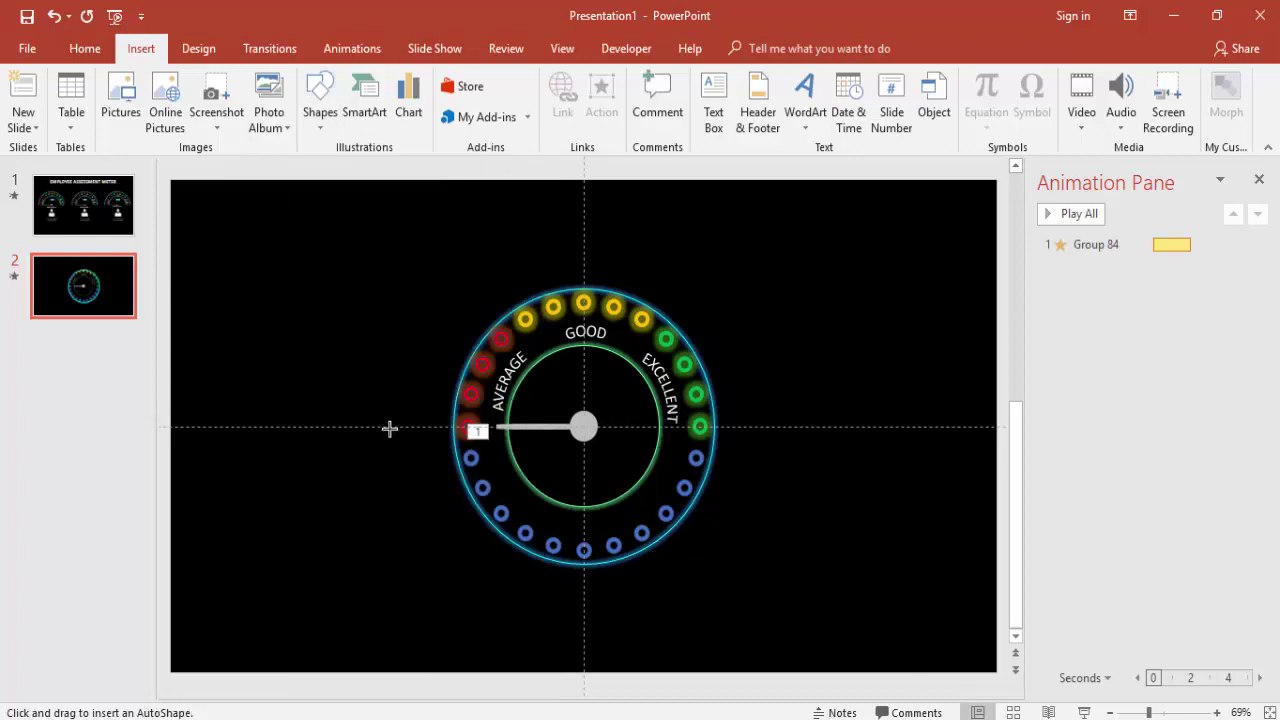
pyautogui.moveTo(386, 430); pyautogui.dragTo(819, 598)
pyautogui.moveTo(737, 537); pyautogui.dragTo(735, 534)
pyautogui.moveTo(375, 513); pyautogui.dragTo(439, 513)
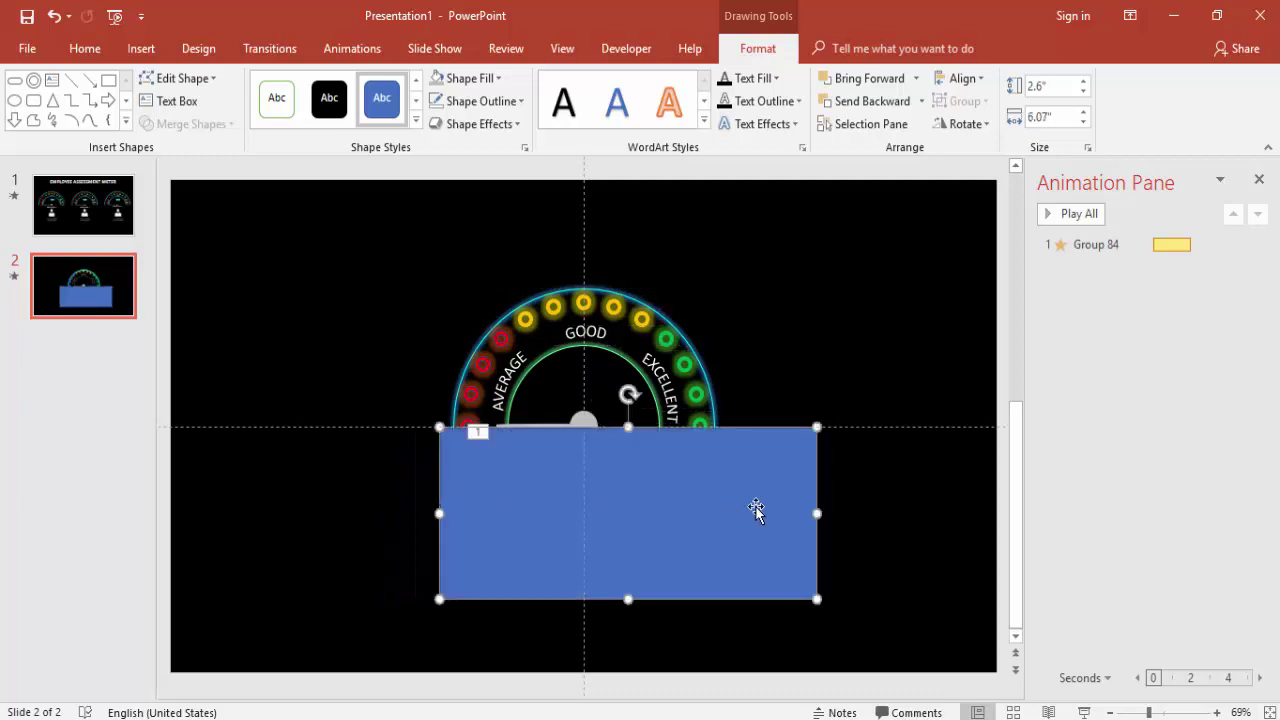
pyautogui.moveTo(817, 513); pyautogui.dragTo(730, 513)
# Make the rectangle black with no outline, then test the slide show.
pyautogui.click(478, 101)
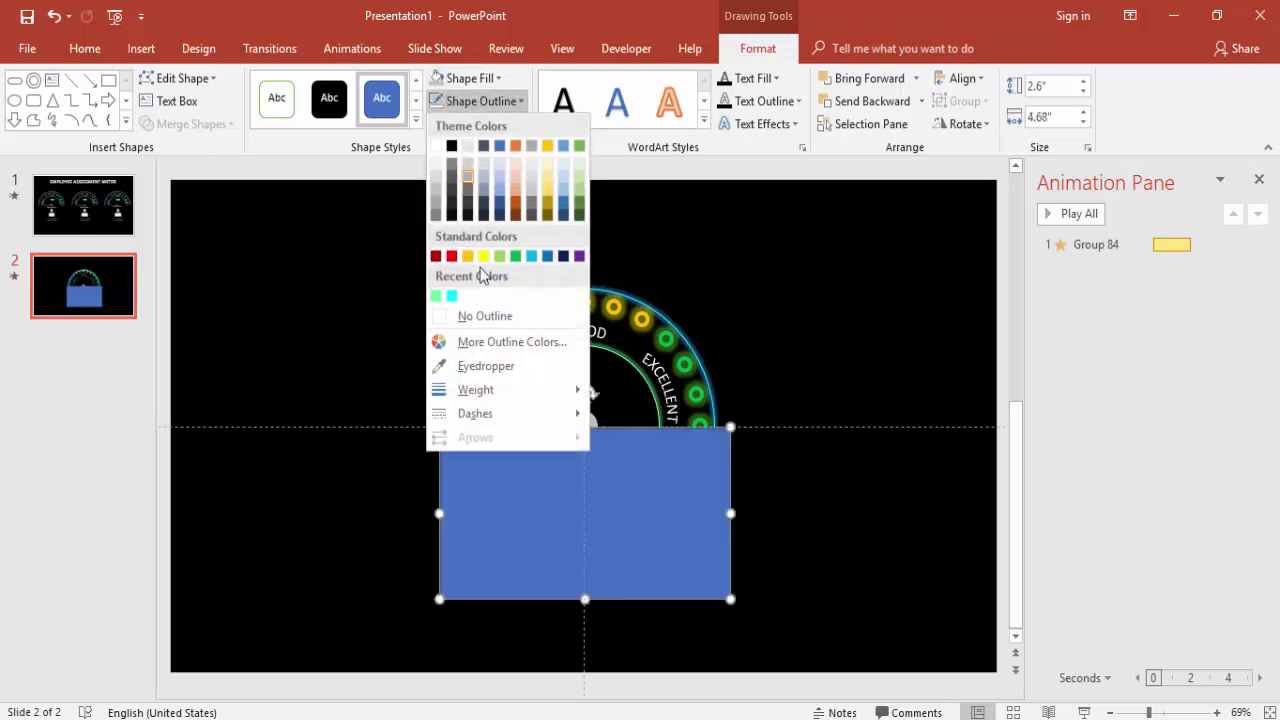
pyautogui.click(494, 318)
pyautogui.click(466, 78)
pyautogui.click(453, 124)
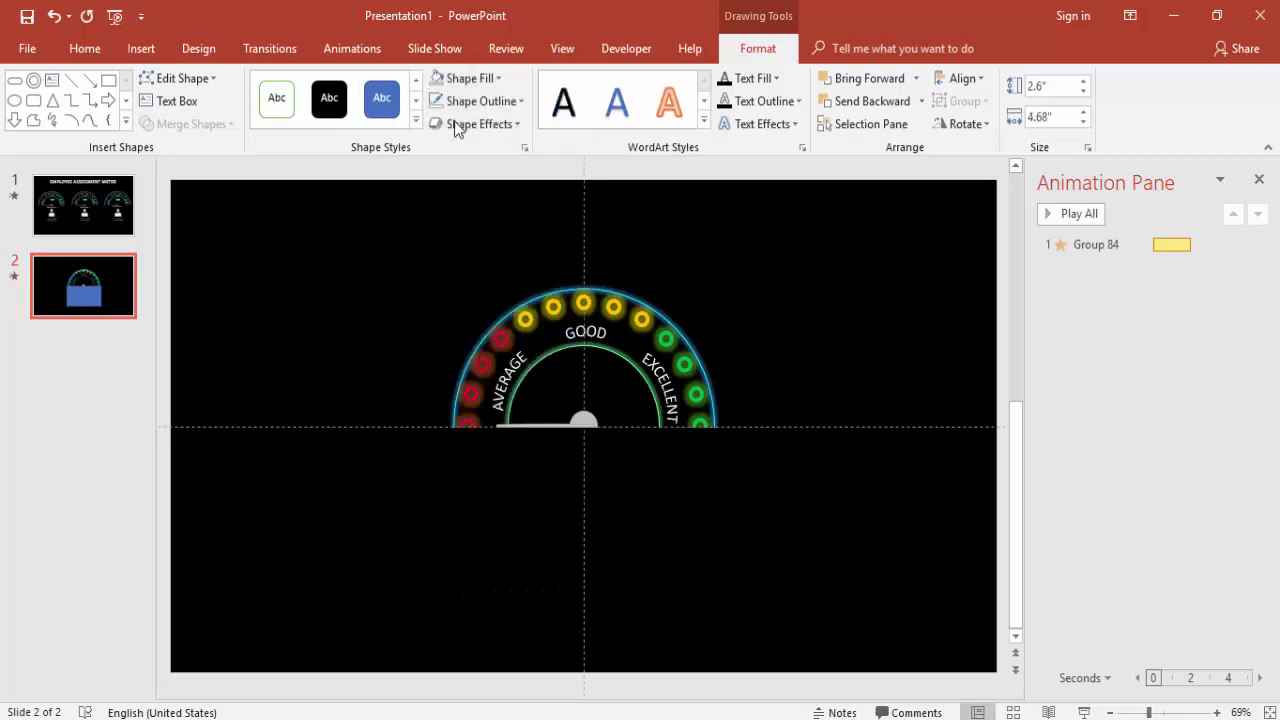
pyautogui.click(731, 266)
pyautogui.click(1084, 712)
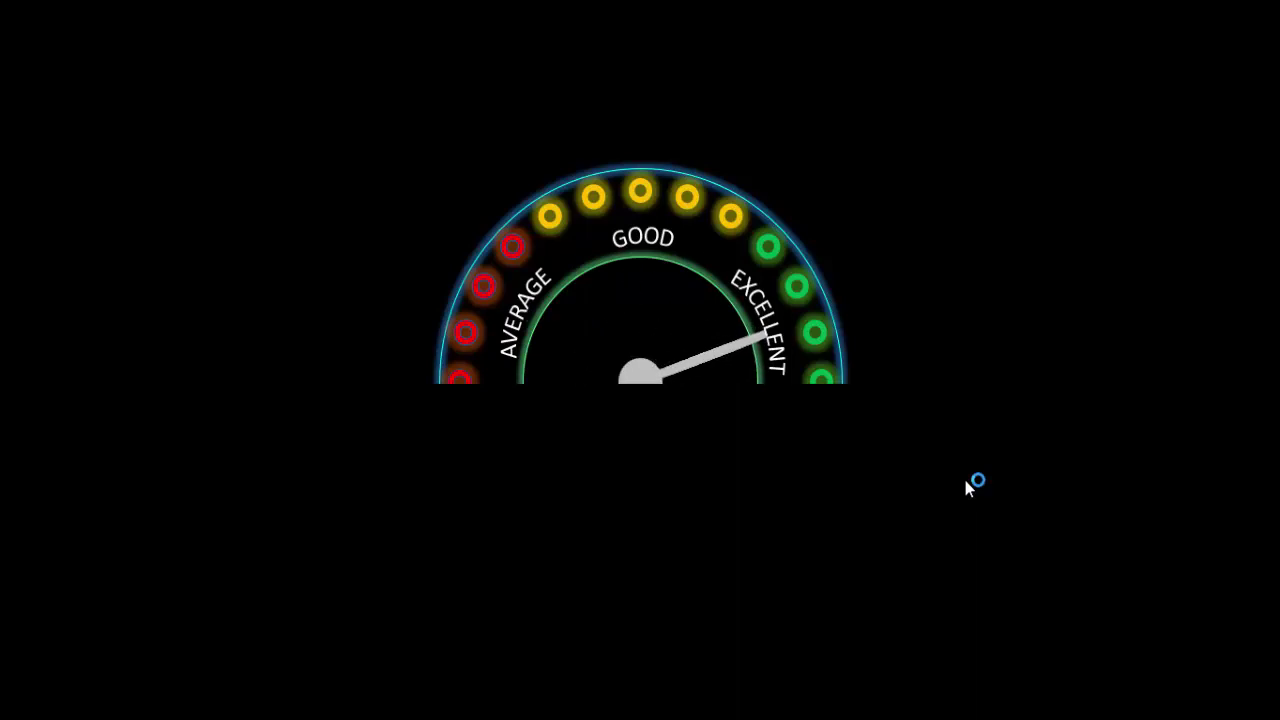
# Duplicate the gauge and move the copy to the slide's left side.
pyautogui.press('Escape')
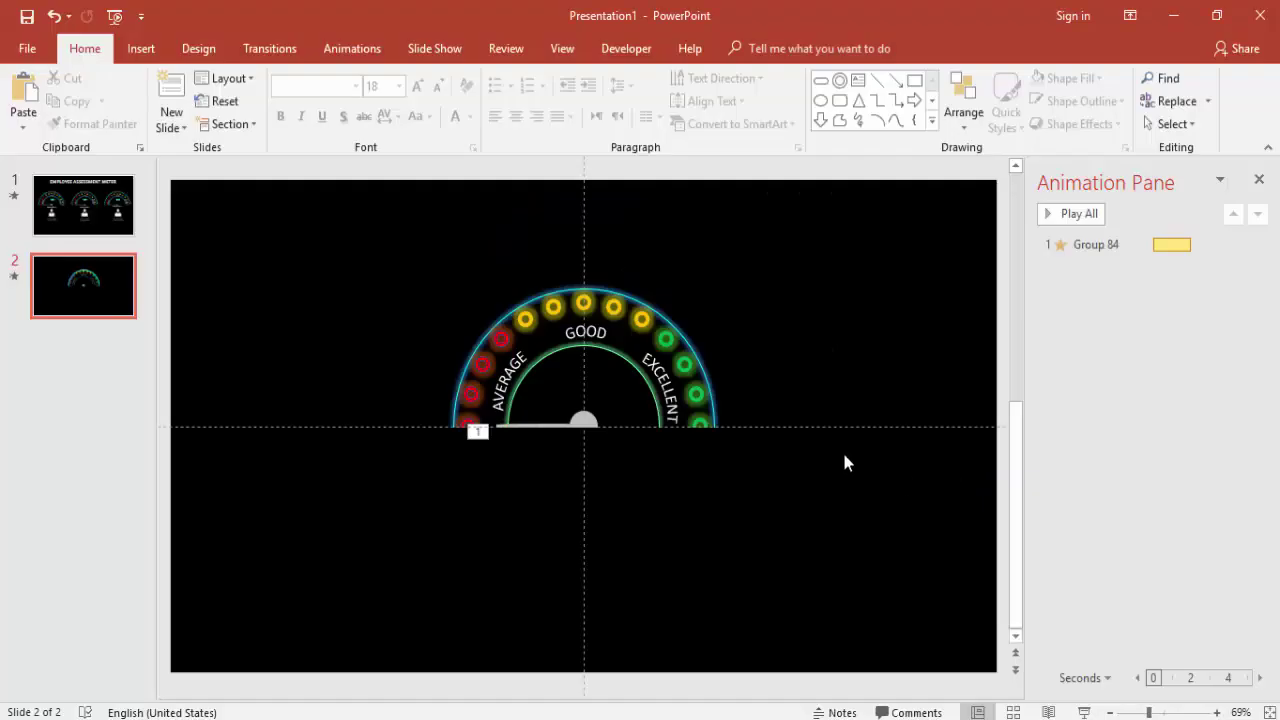
pyautogui.moveTo(316, 178); pyautogui.dragTo(874, 681)
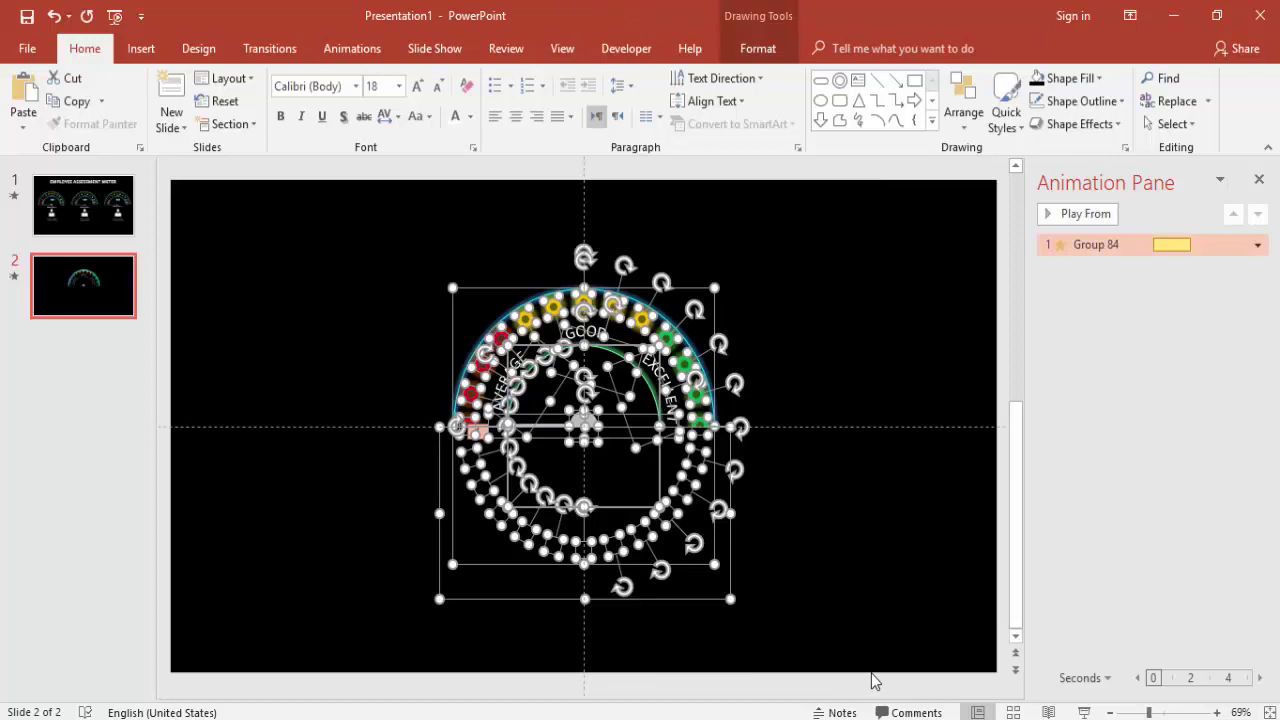
pyautogui.hotkey('ctrl', 'd')
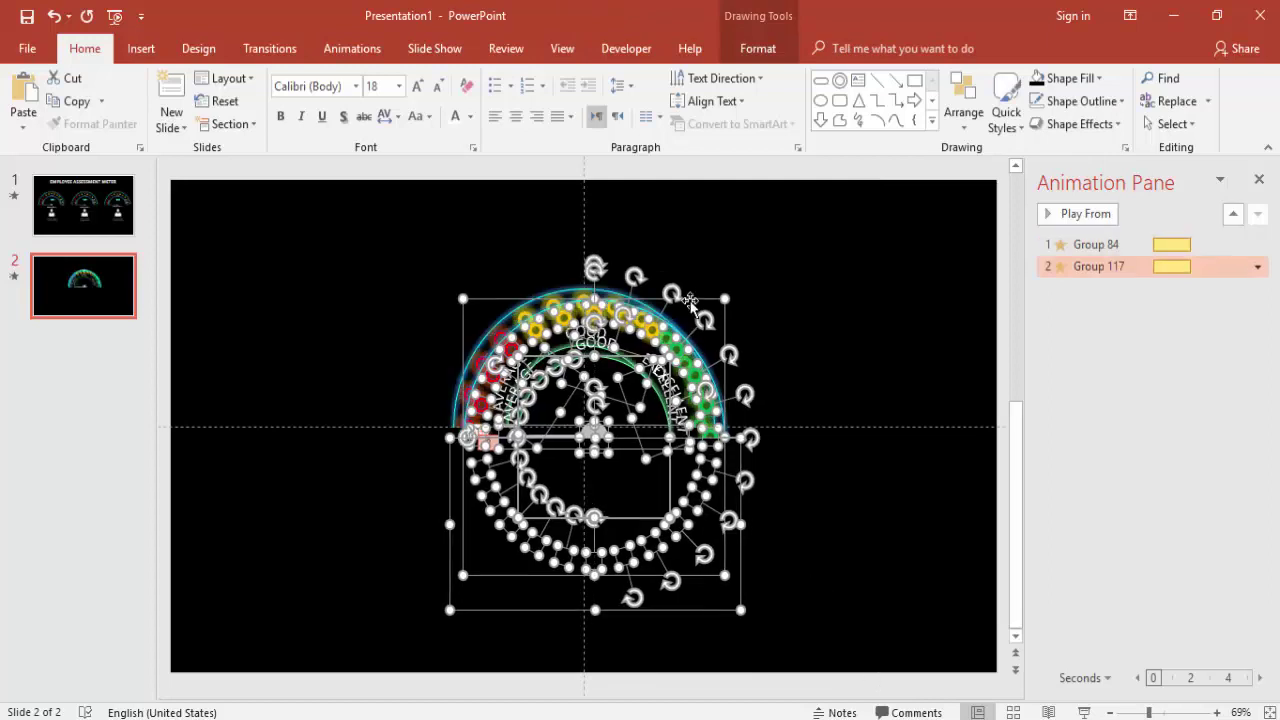
pyautogui.moveTo(690, 300); pyautogui.dragTo(403, 283)
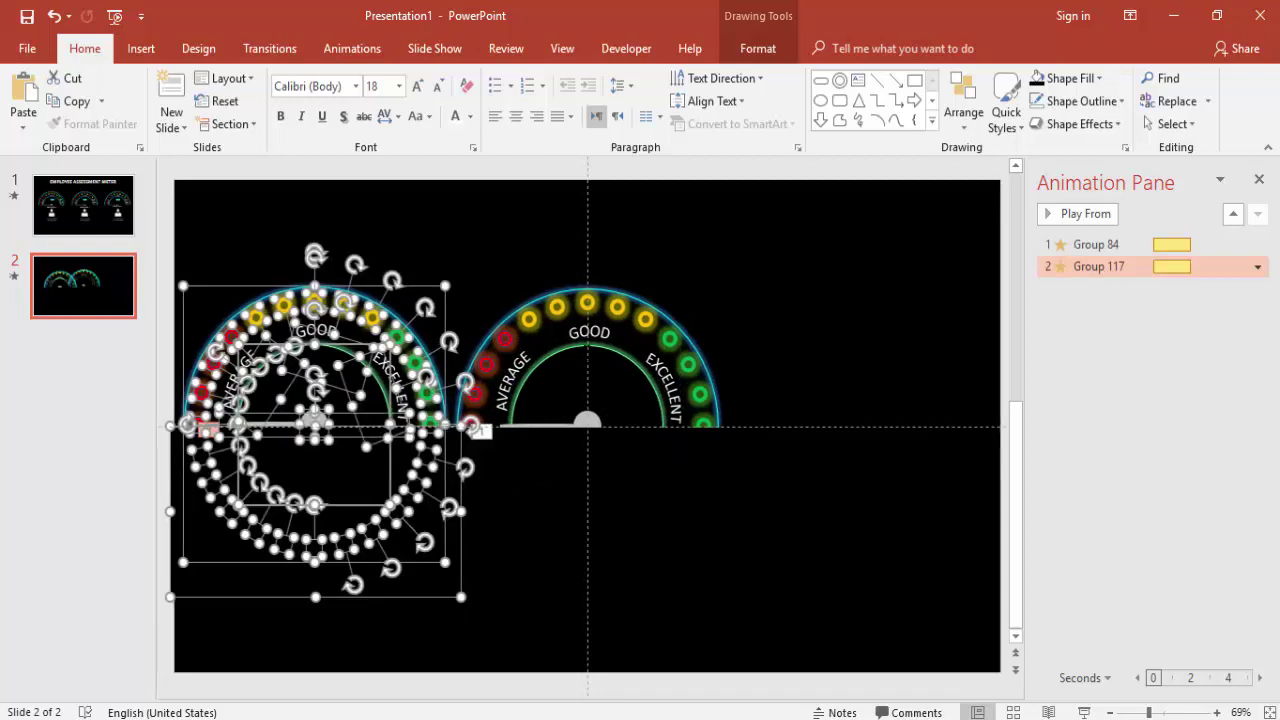
pyautogui.click(764, 516)
# Copy the centre gauge without the left cover and move it to the right side.
pyautogui.moveTo(384, 171); pyautogui.dragTo(816, 574)
pyautogui.click(437, 200)
pyautogui.moveTo(446, 187); pyautogui.dragTo(815, 688)
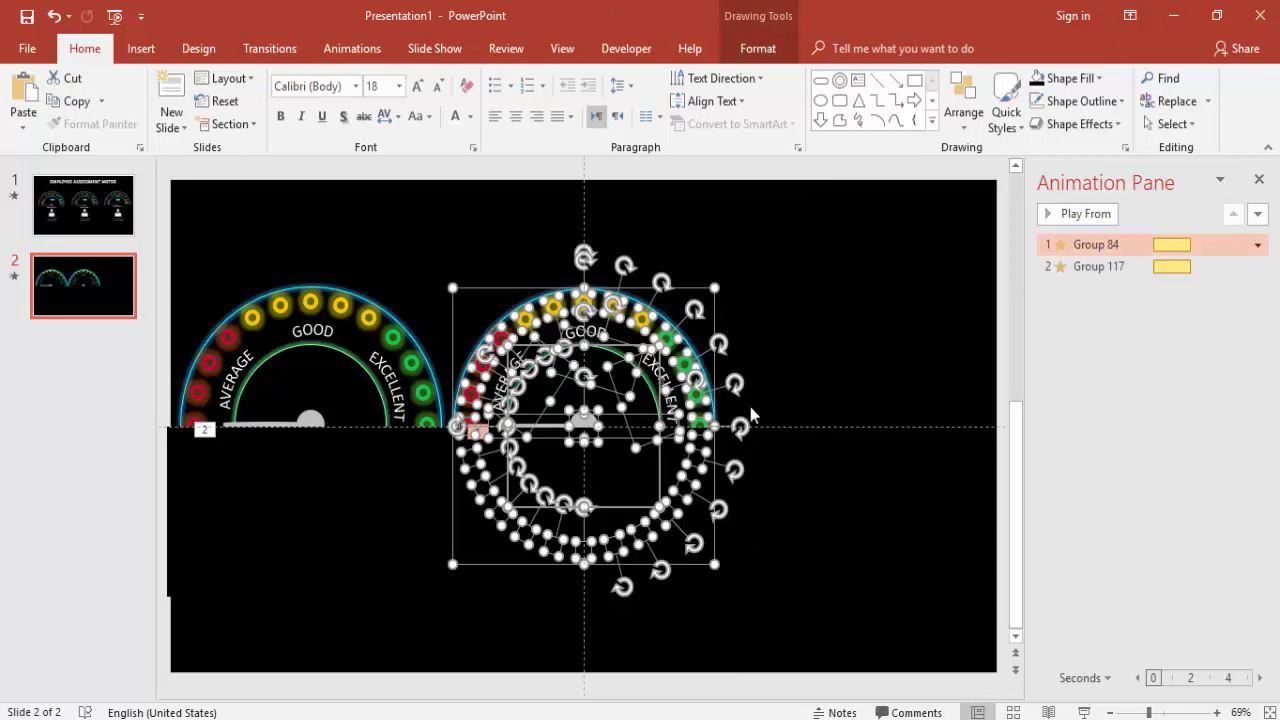
pyautogui.keyDown('shift'); pyautogui.click(432, 513); pyautogui.keyUp('shift')
pyautogui.keyDown('shift'); pyautogui.click(398, 542); pyautogui.keyUp('shift')
pyautogui.hotkey('ctrl', 'g')
pyautogui.moveTo(643, 293); pyautogui.dragTo(910, 288)
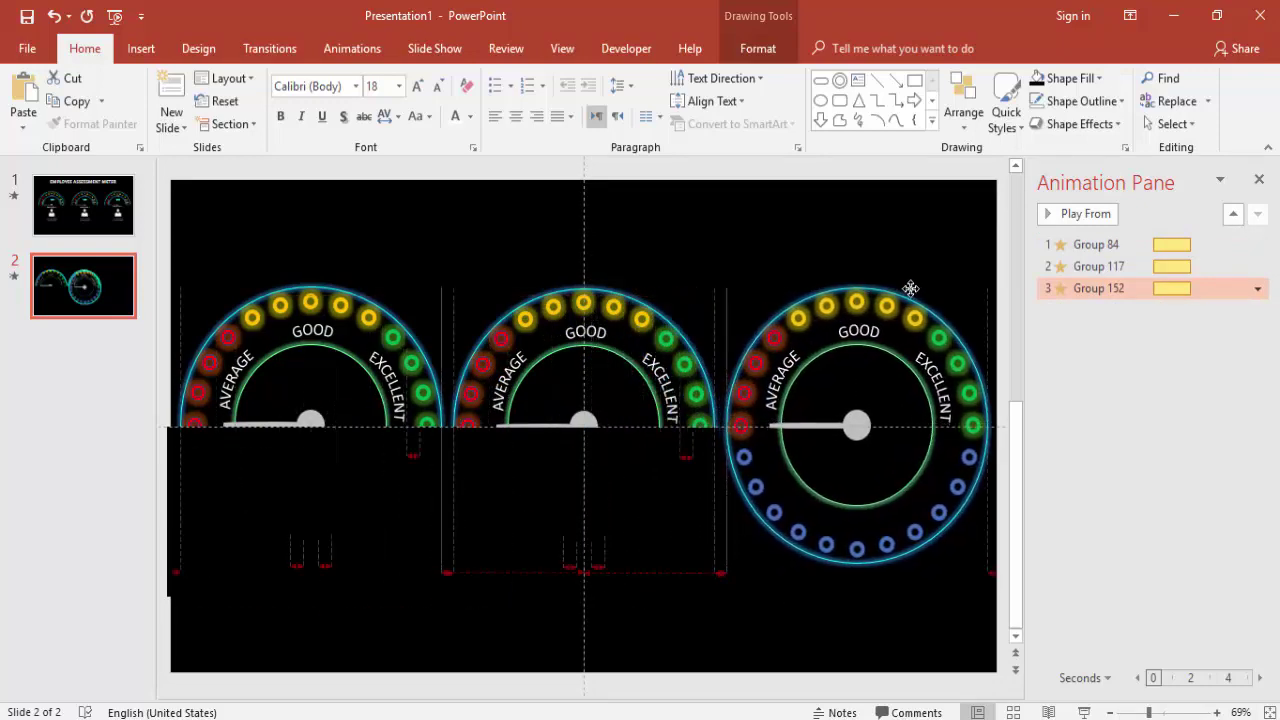
# Reposition the black cover rectangle to hide all three gauges' lower halves.
pyautogui.click(763, 247)
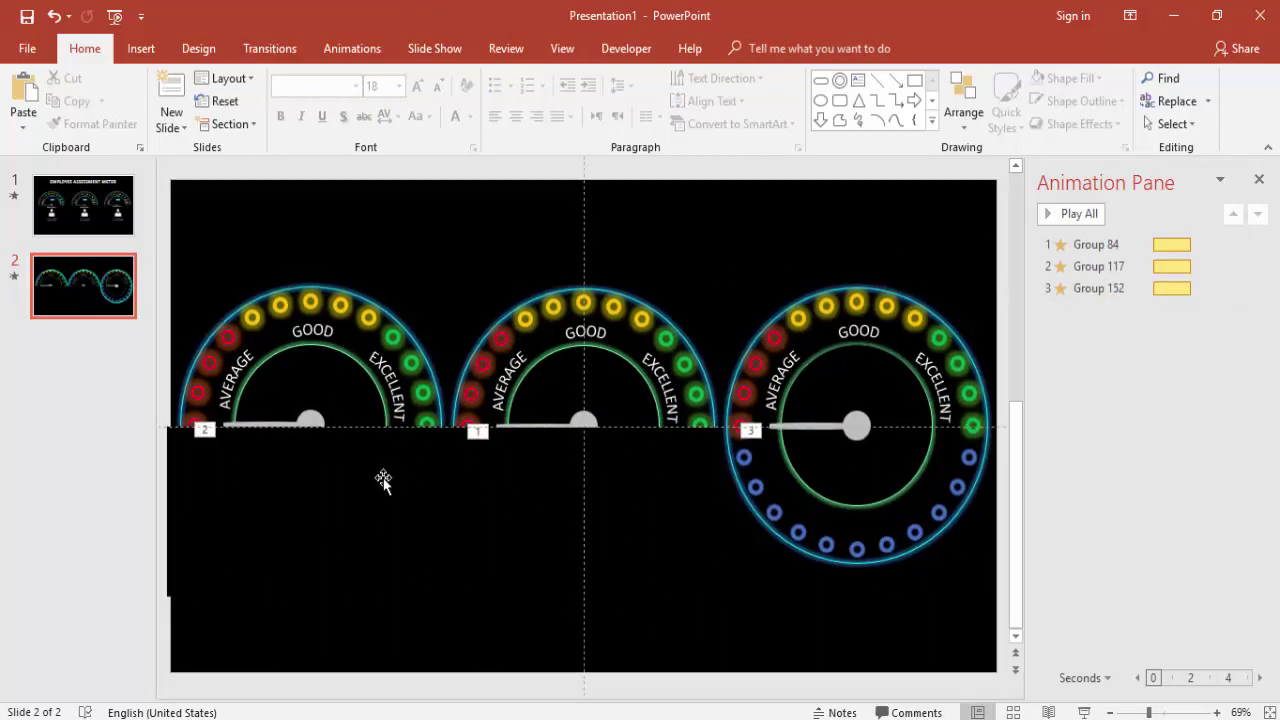
pyautogui.click(622, 475)
pyautogui.moveTo(649, 471)
pyautogui.mouseDown()
pyautogui.moveTo(874, 491)
pyautogui.moveTo(845, 440)
pyautogui.mouseUp()
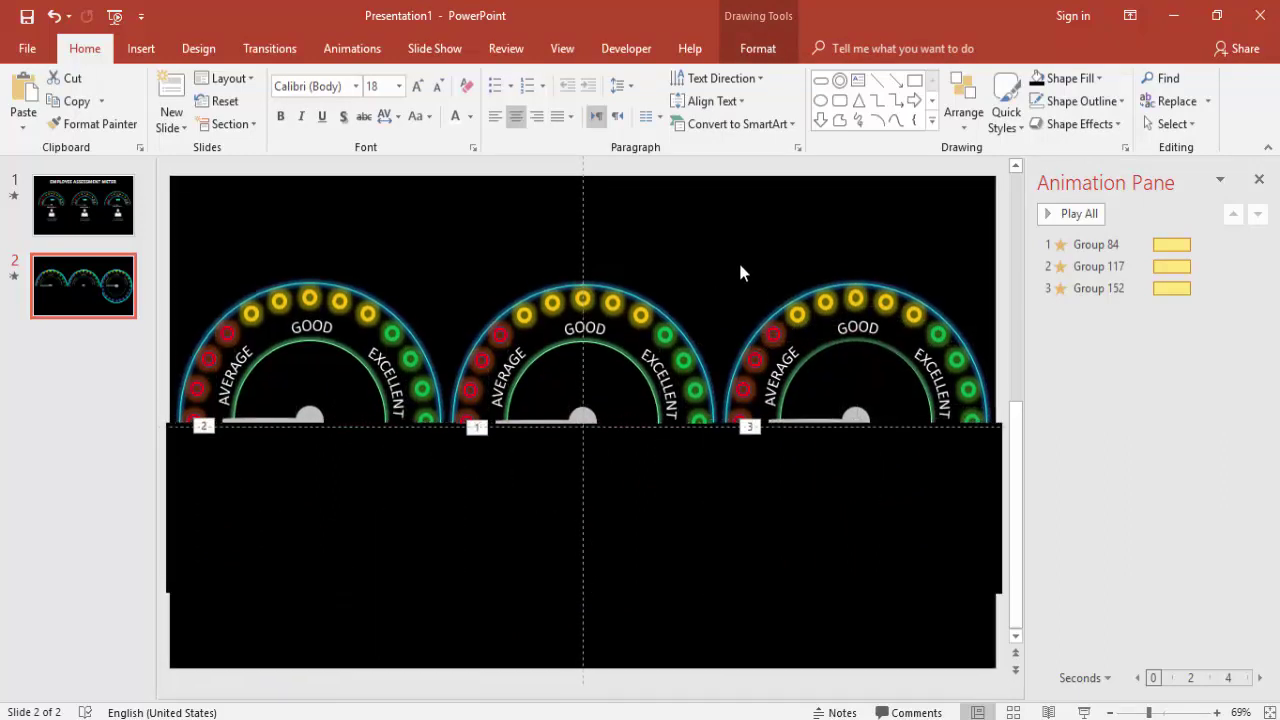
# Set the left gauge's Group 117 spin amount to 90° clockwise.
pyautogui.click(719, 254)
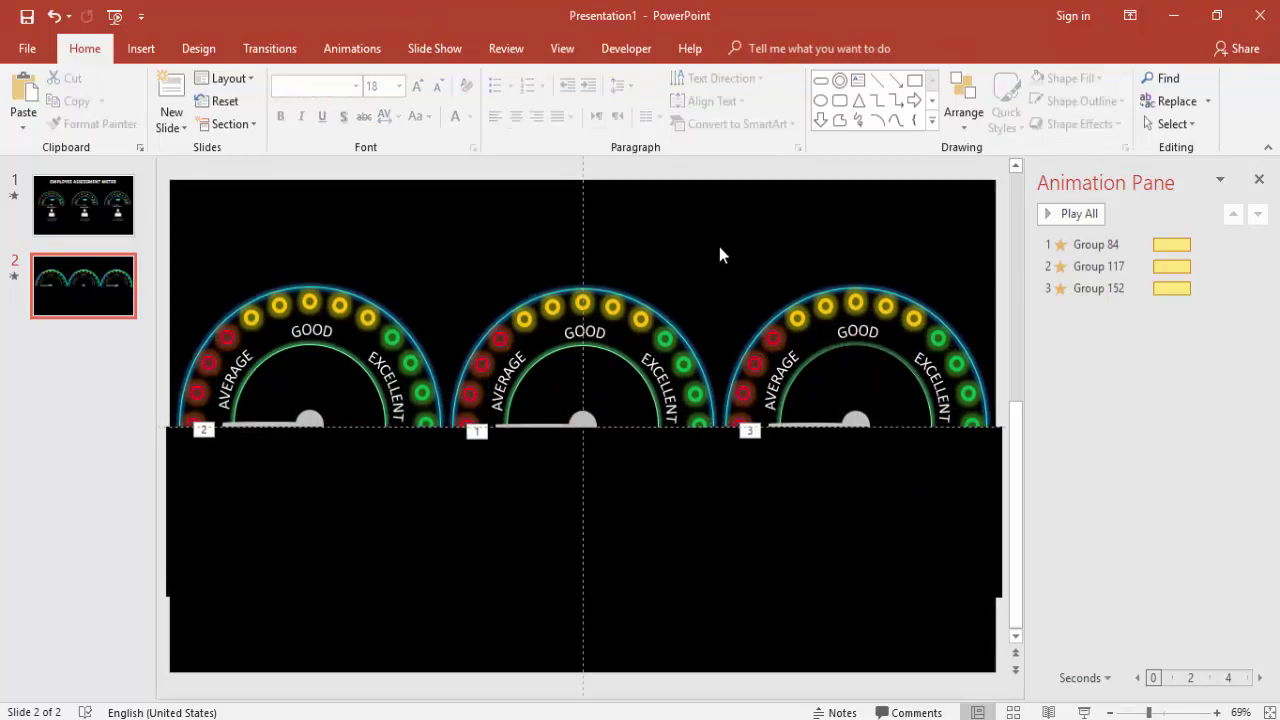
pyautogui.click(265, 420)
pyautogui.click(268, 424)
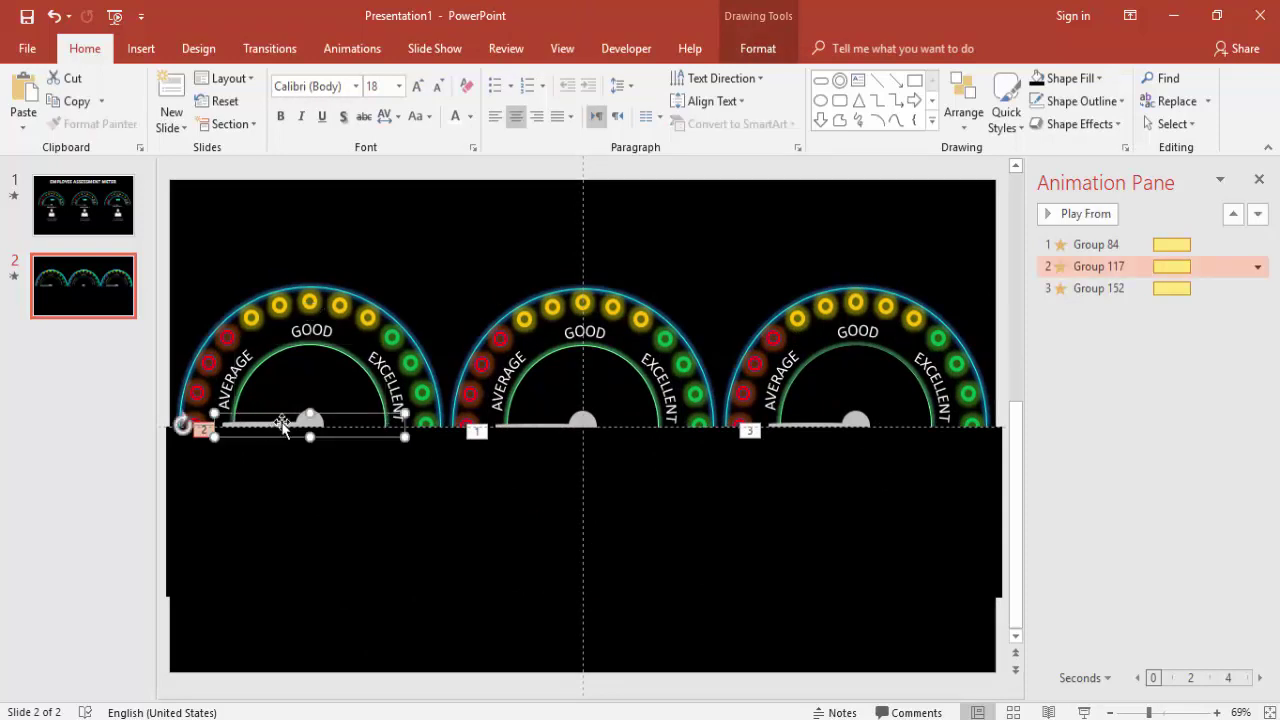
pyautogui.doubleClick(1097, 266)
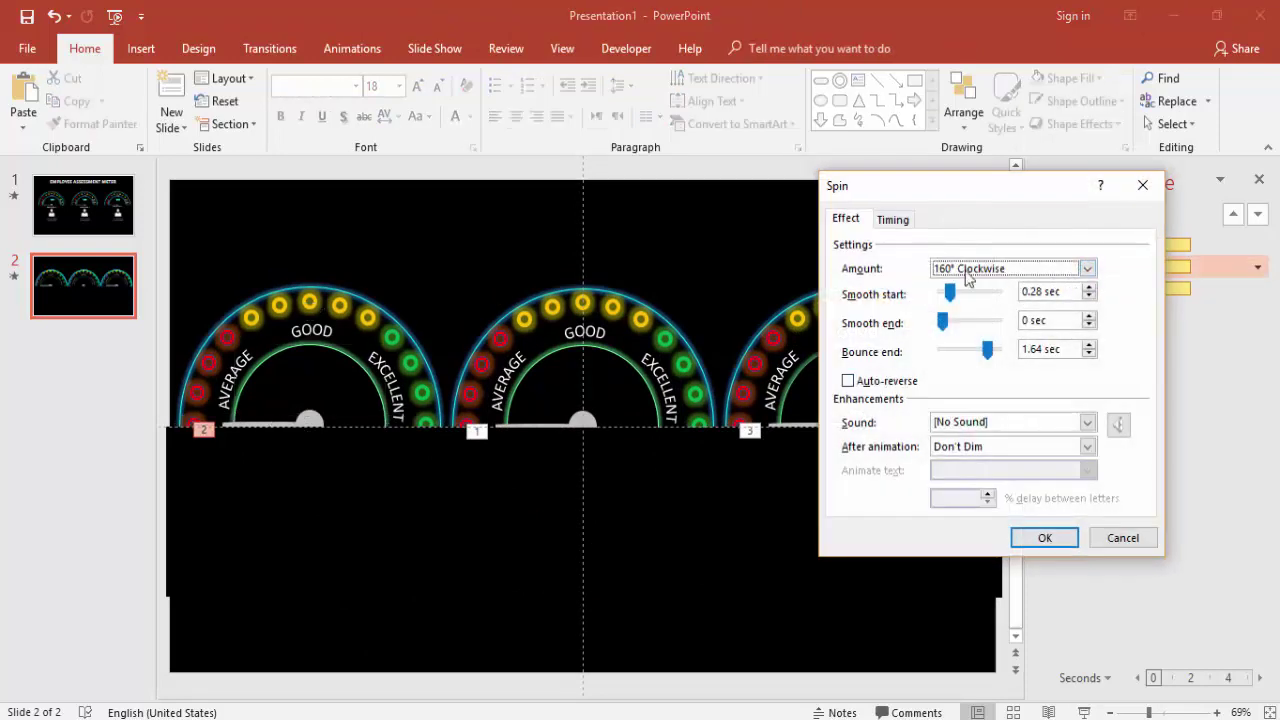
pyautogui.click(1087, 268)
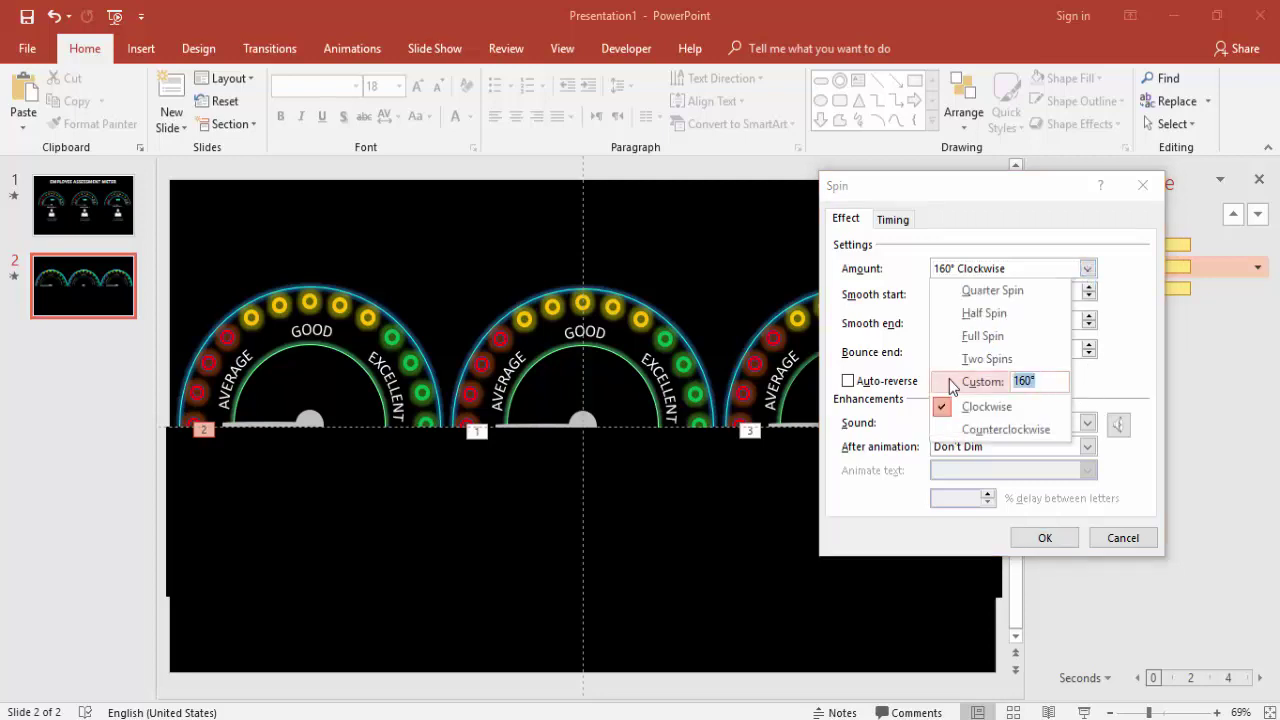
pyautogui.press('Return')
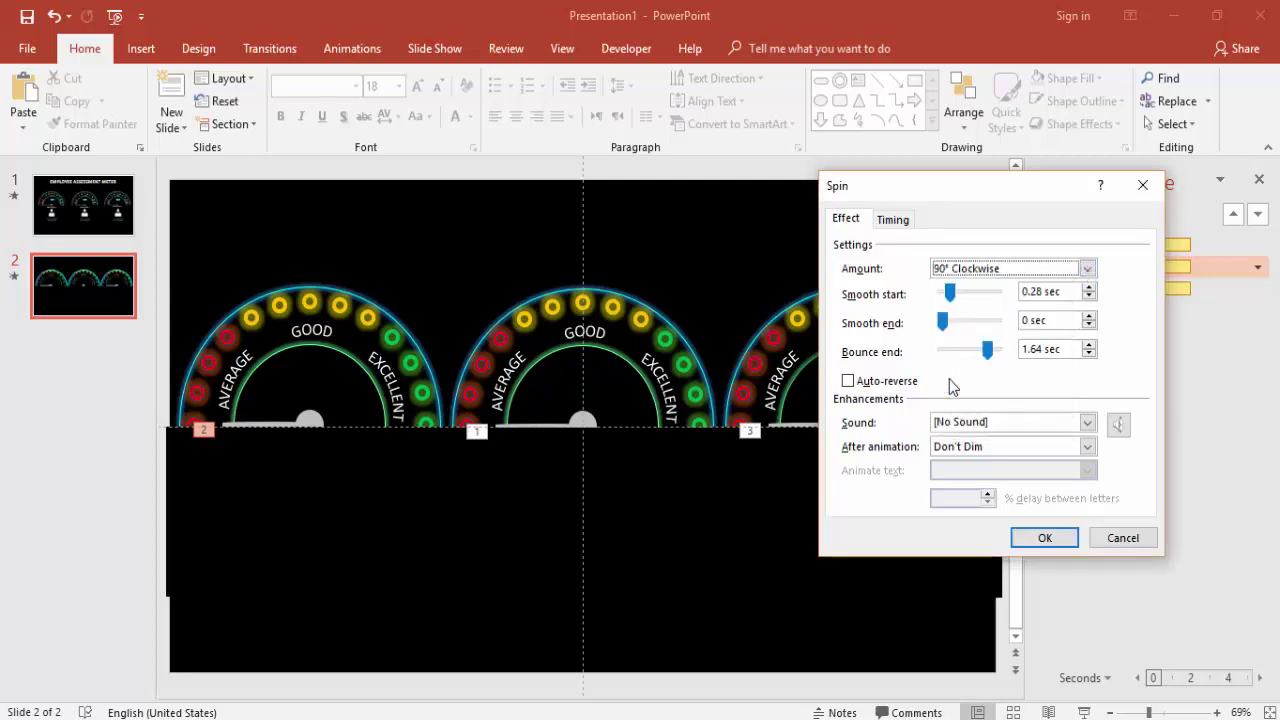
pyautogui.click(1046, 535)
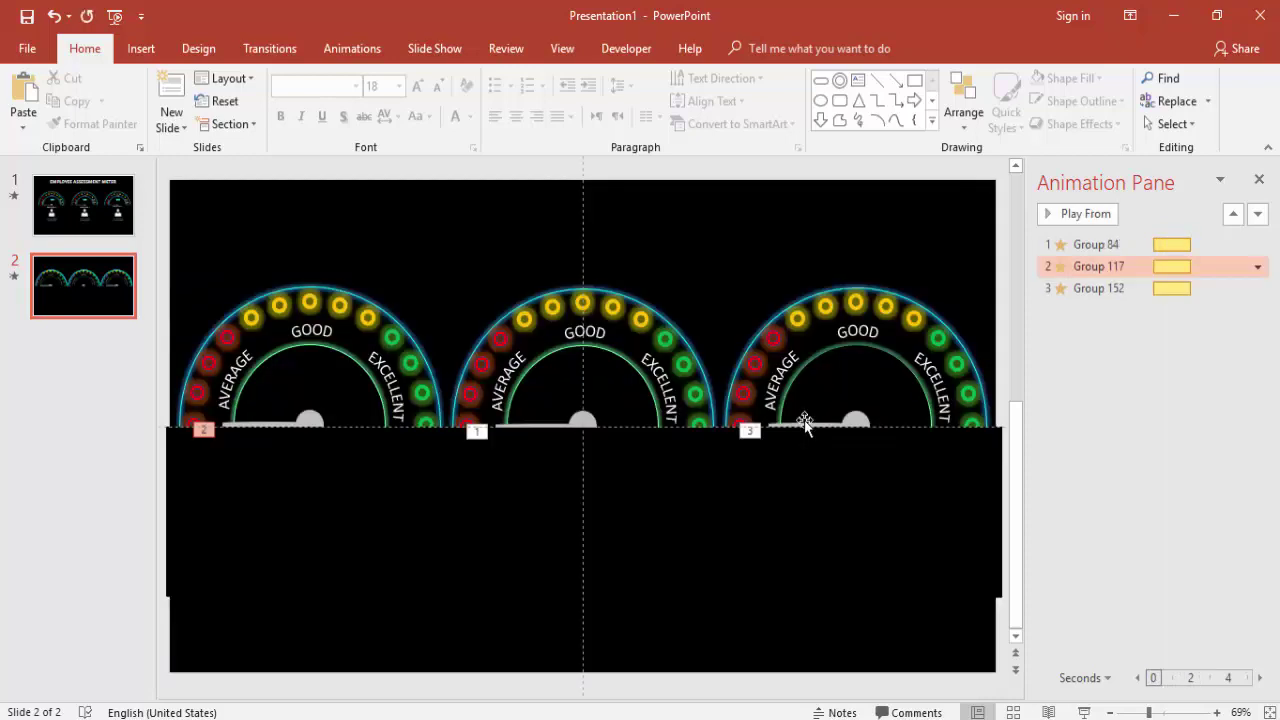
# Give the right gauge's Group 152 spin a custom 40° amount.
pyautogui.click(805, 424)
pyautogui.click(806, 422)
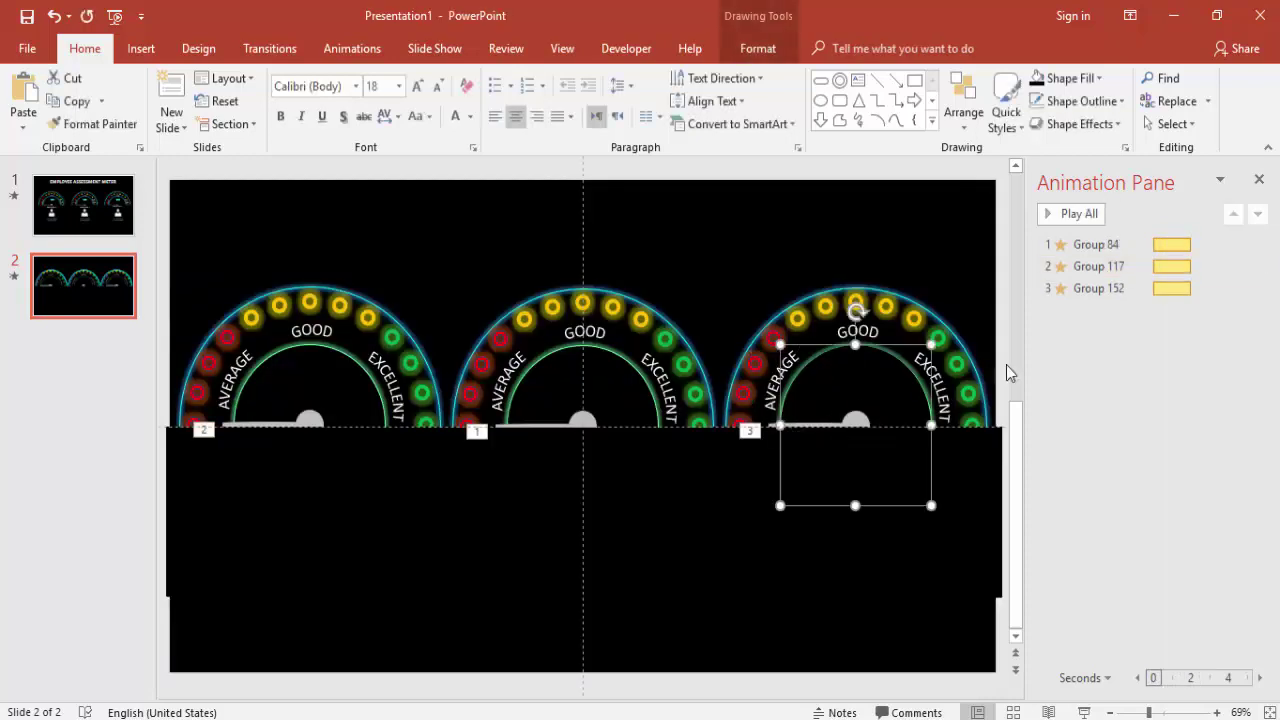
pyautogui.doubleClick(1074, 287)
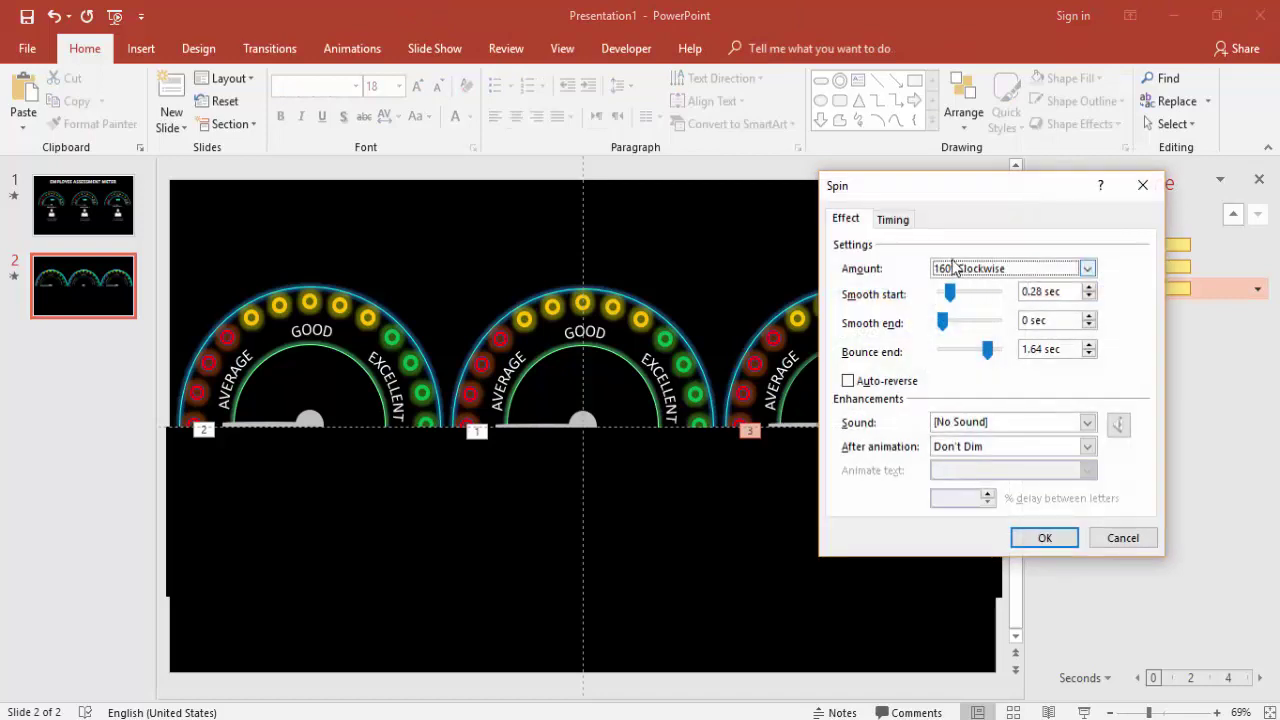
pyautogui.click(1010, 268)
pyautogui.click(1055, 382)
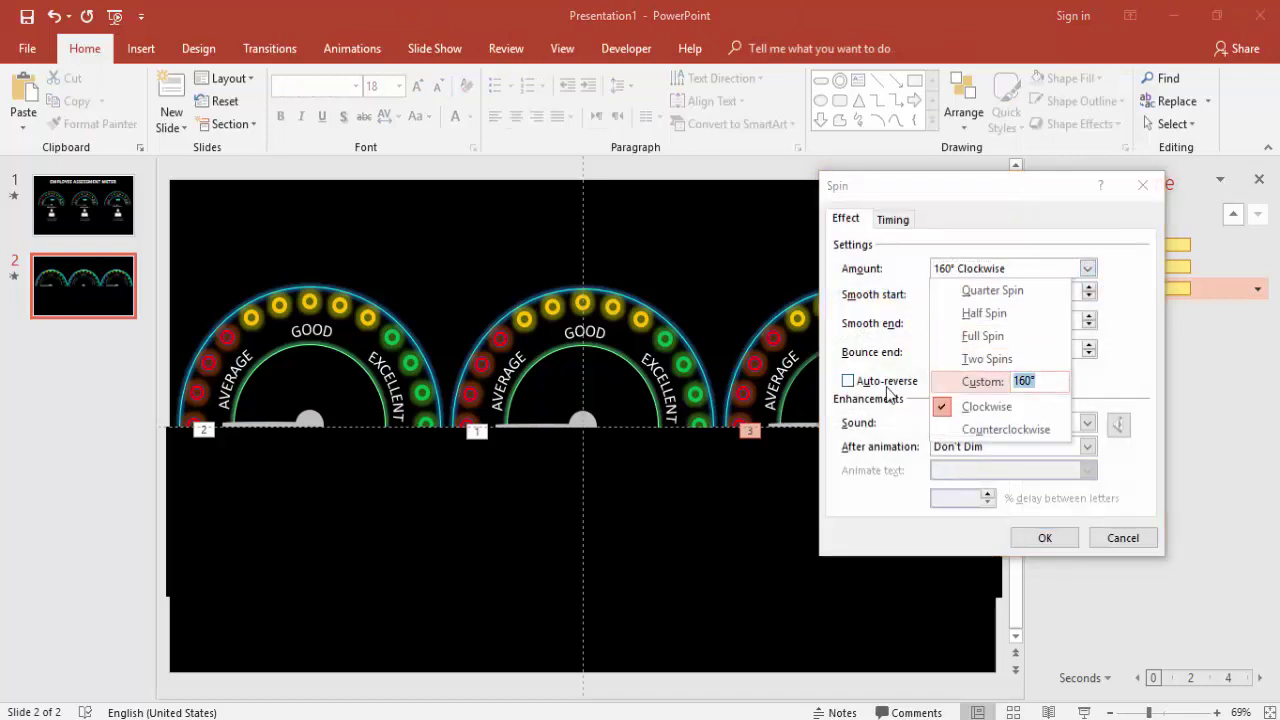
pyautogui.press('Return')
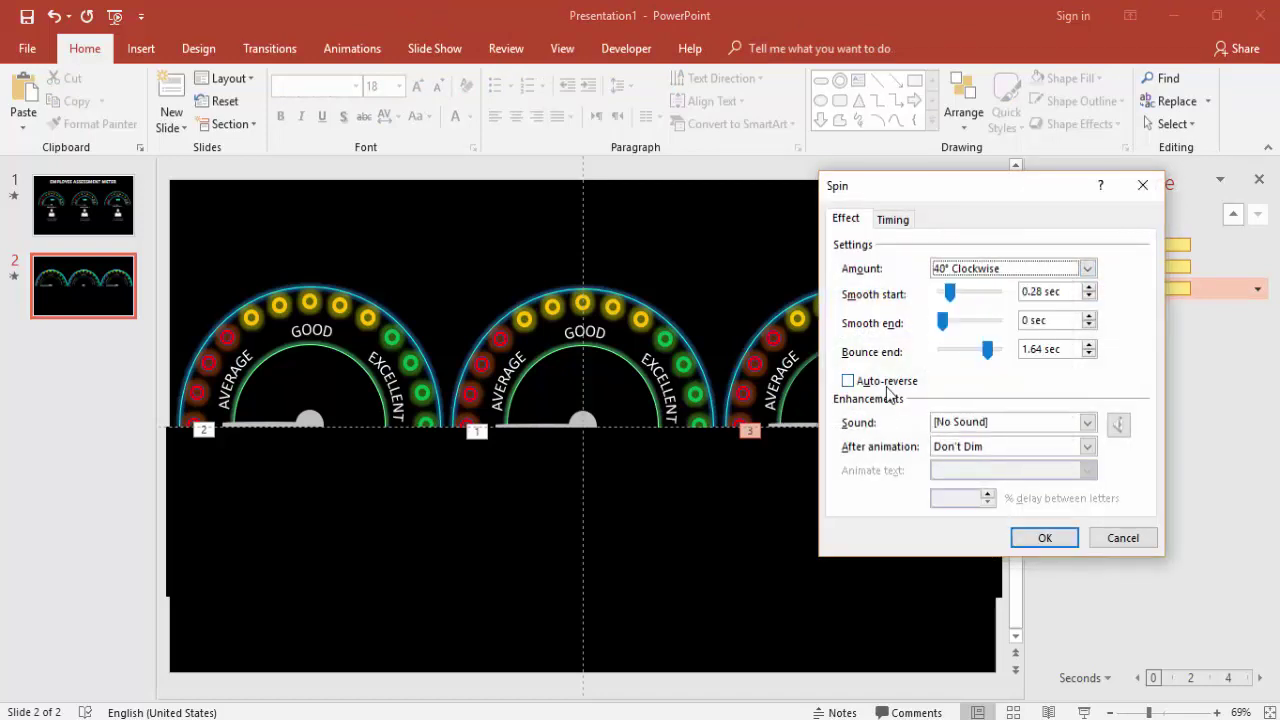
pyautogui.click(1040, 534)
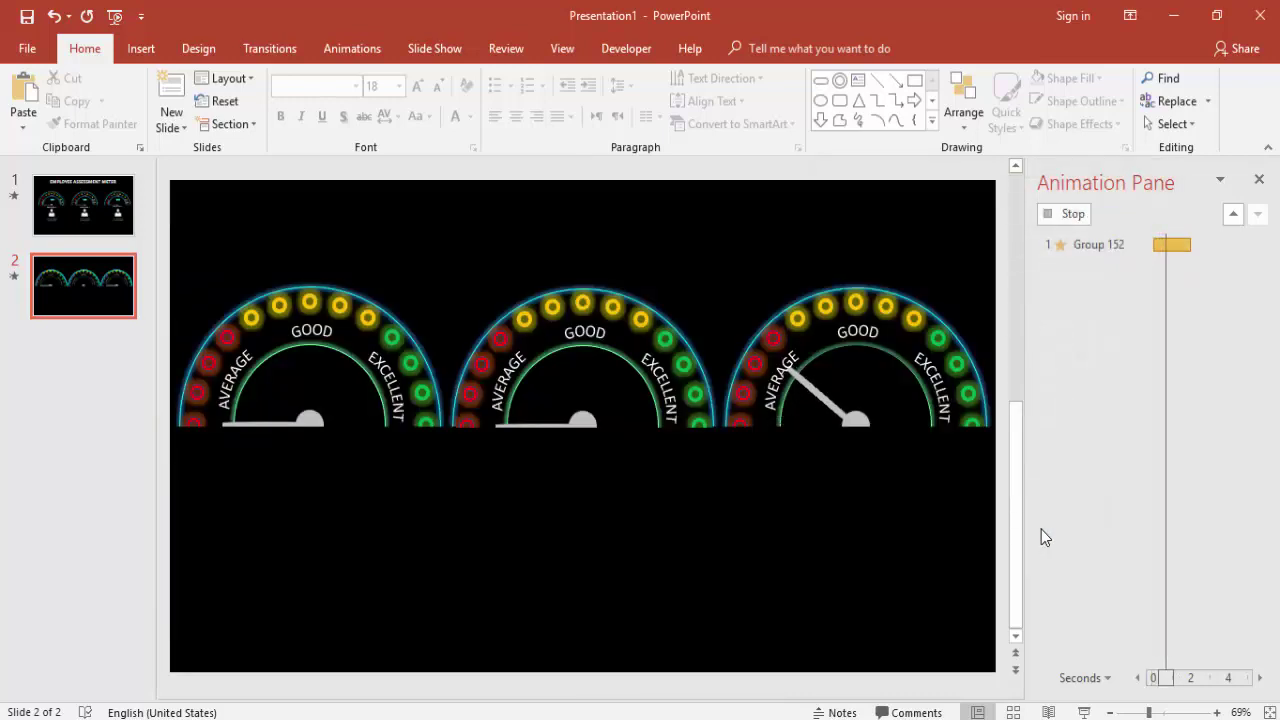
# Review the Group 117 and Group 152 rows in the Animation Pane.
pyautogui.keyDown('shift'); pyautogui.click(1088, 270); pyautogui.keyUp('shift')
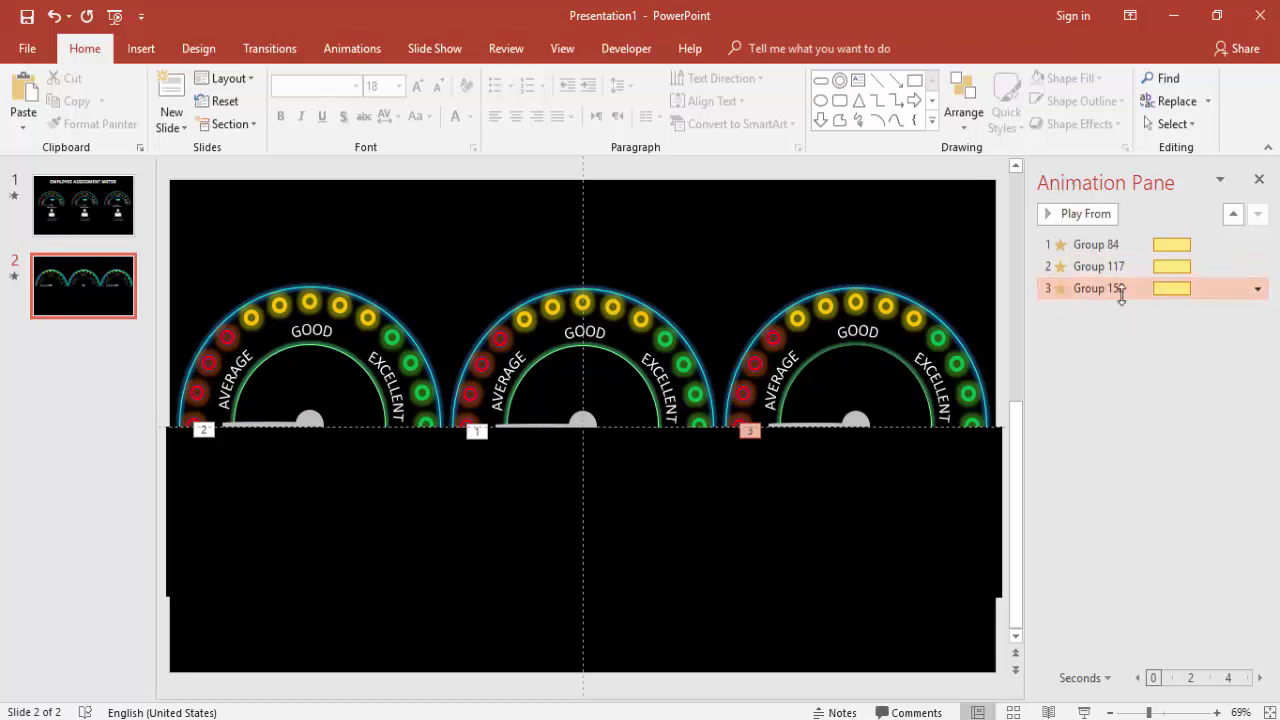
pyautogui.click(1100, 266)
pyautogui.click(1100, 288)
pyautogui.click(684, 250)
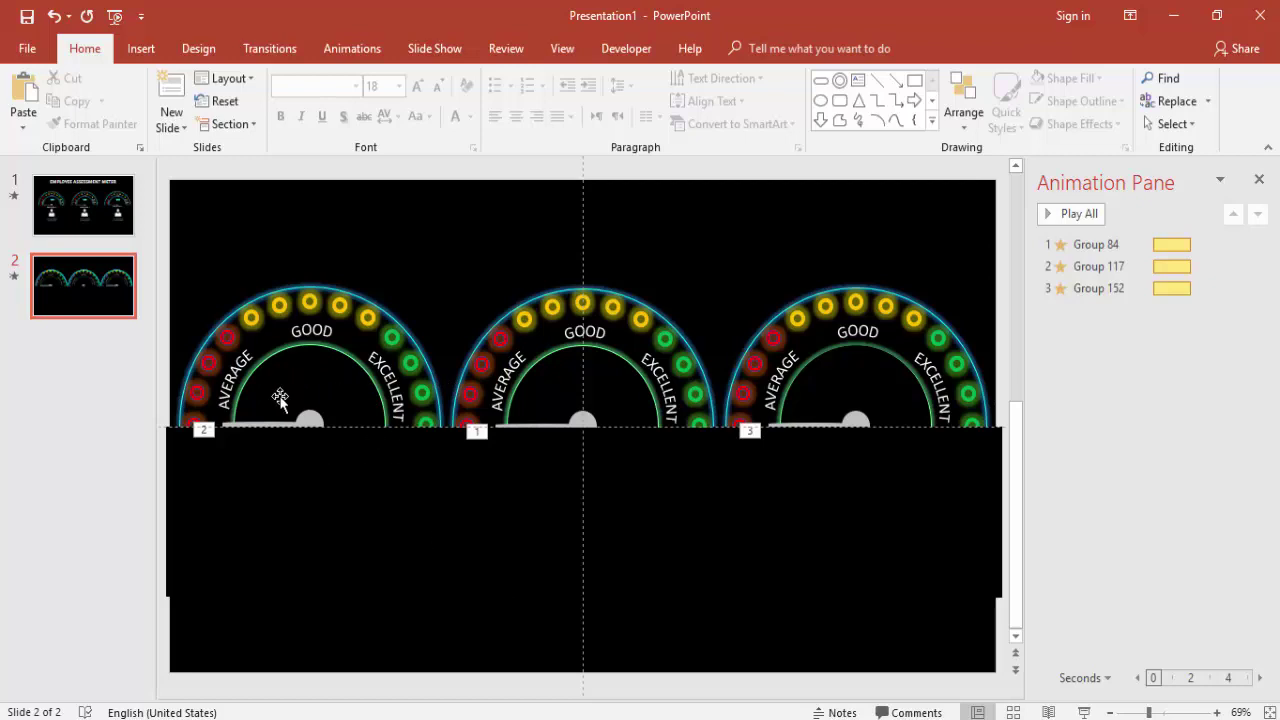
# Add a text box reading 80% and colour its text aqua.
pyautogui.click(160, 50)
pyautogui.click(713, 103)
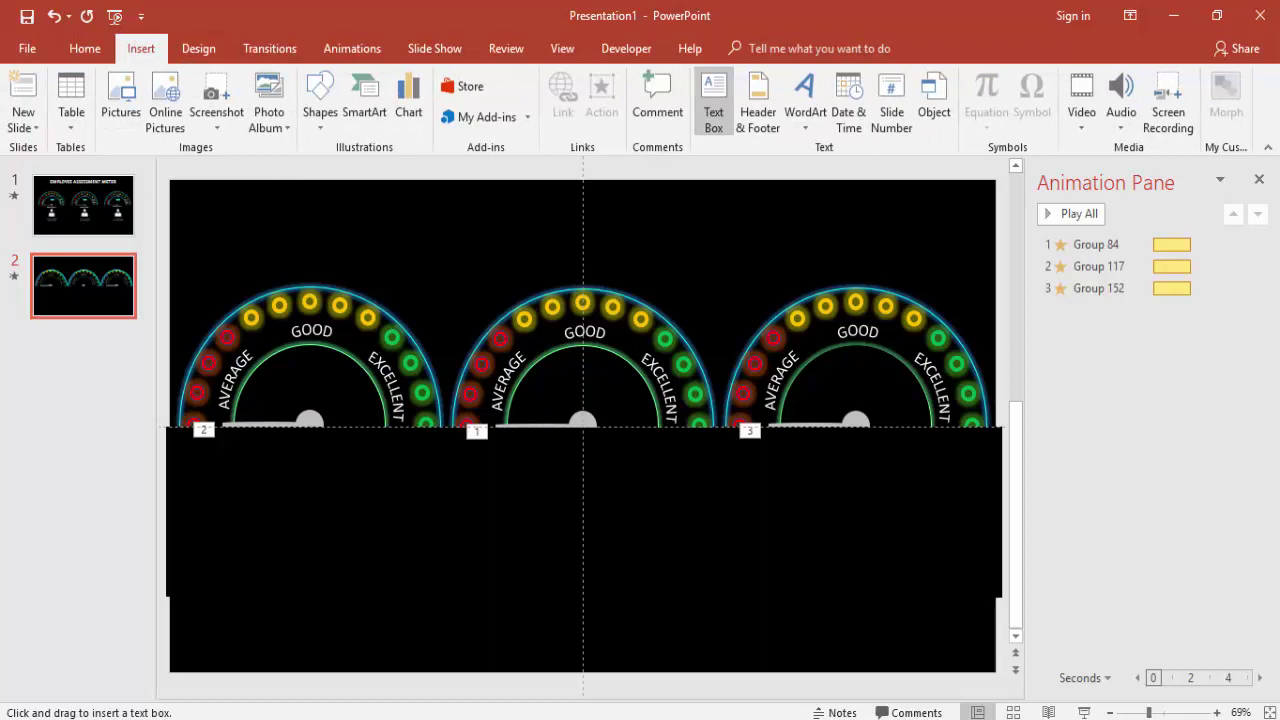
pyautogui.click(490, 215)
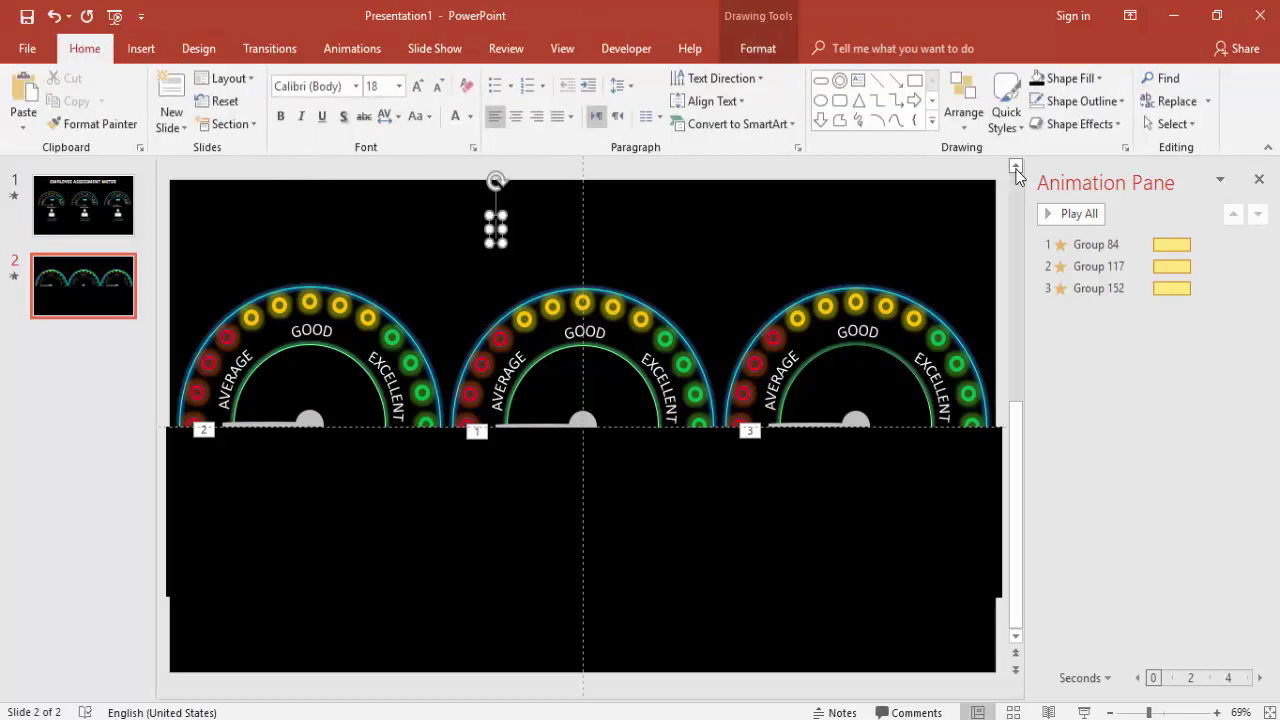
pyautogui.write('1')
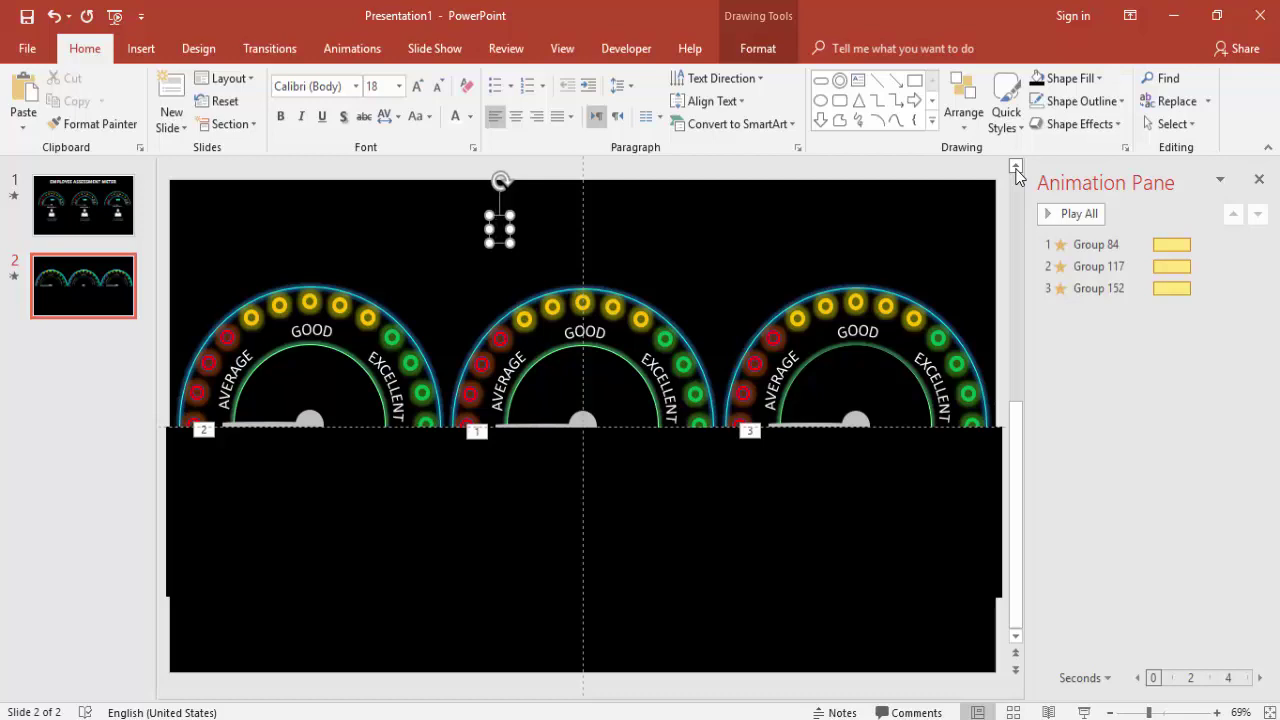
pyautogui.press('BackSpace')
pyautogui.write('1')
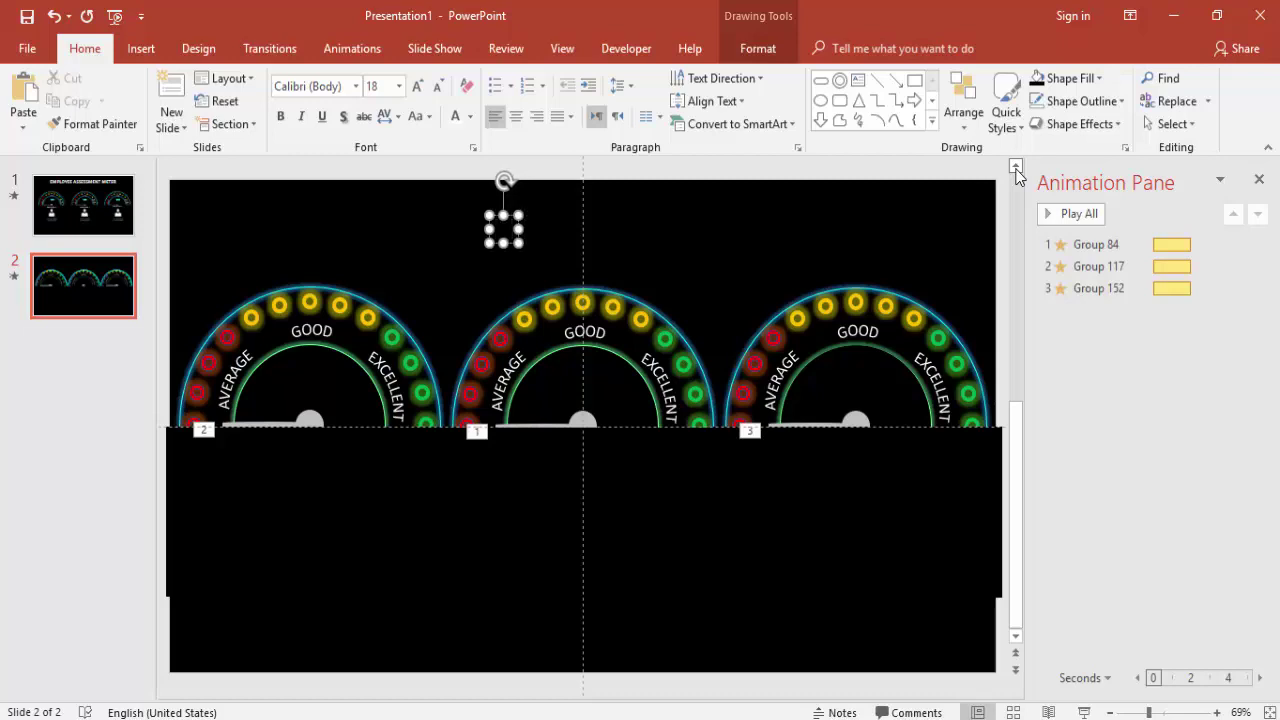
pyautogui.write('0')
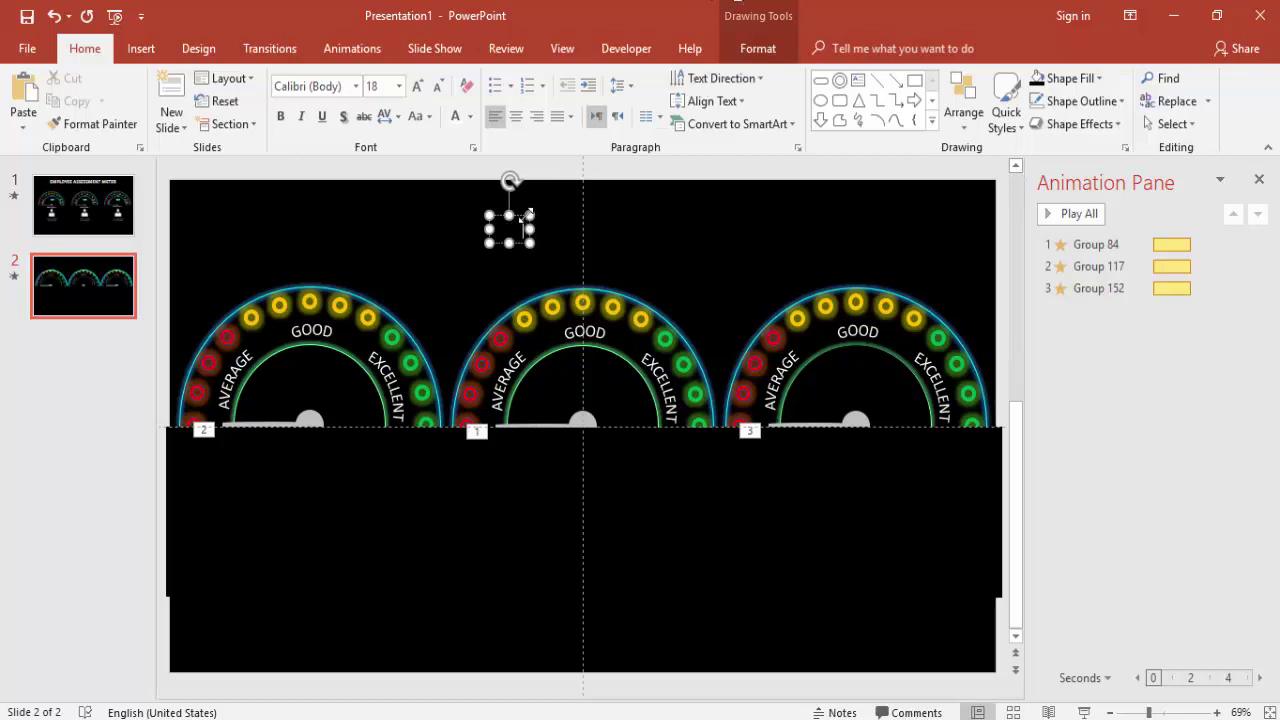
pyautogui.click(476, 125)
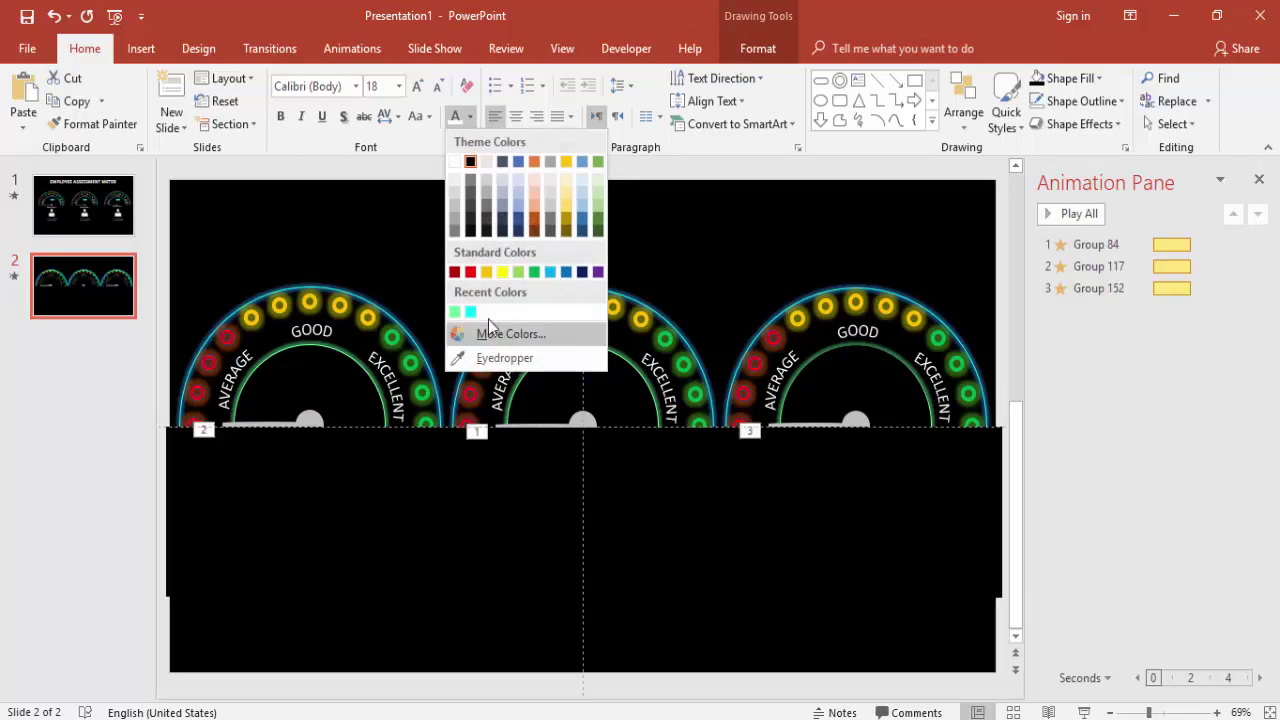
pyautogui.click(456, 312)
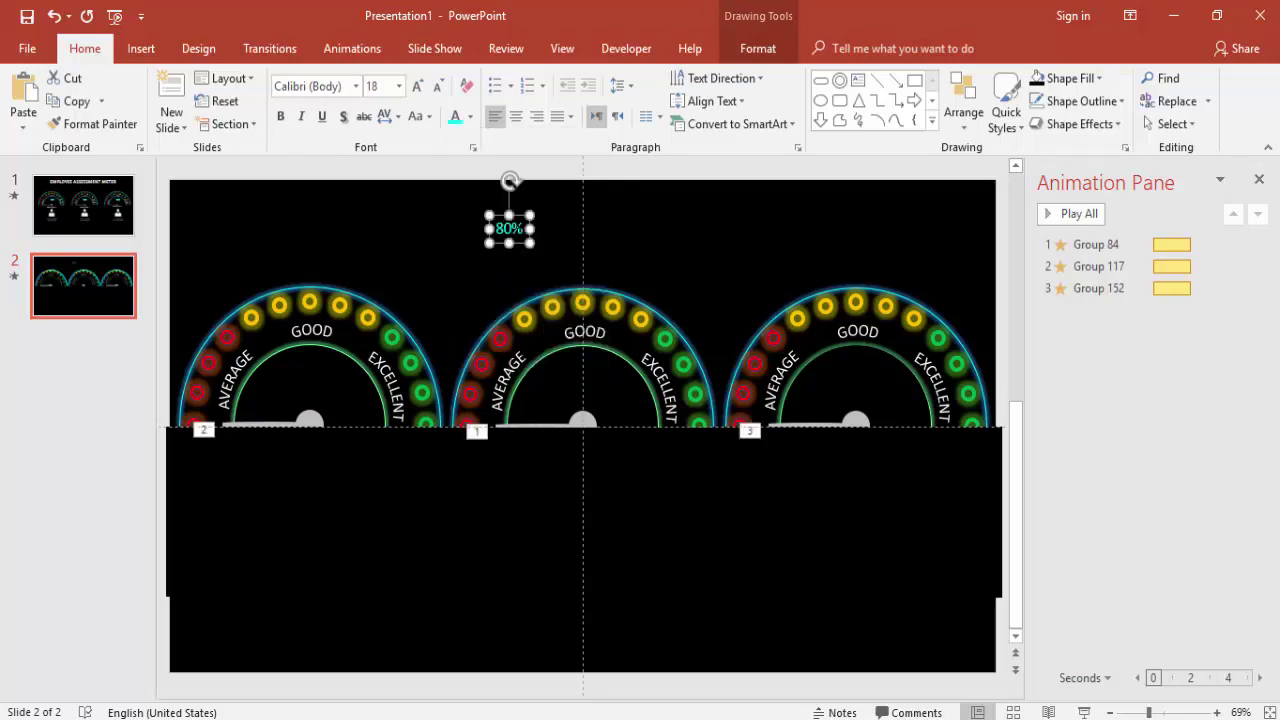
# Move the 80% label into the middle gauge's centre and test the slide show.
pyautogui.moveTo(518, 215); pyautogui.dragTo(596, 358)
pyautogui.click(1083, 712)
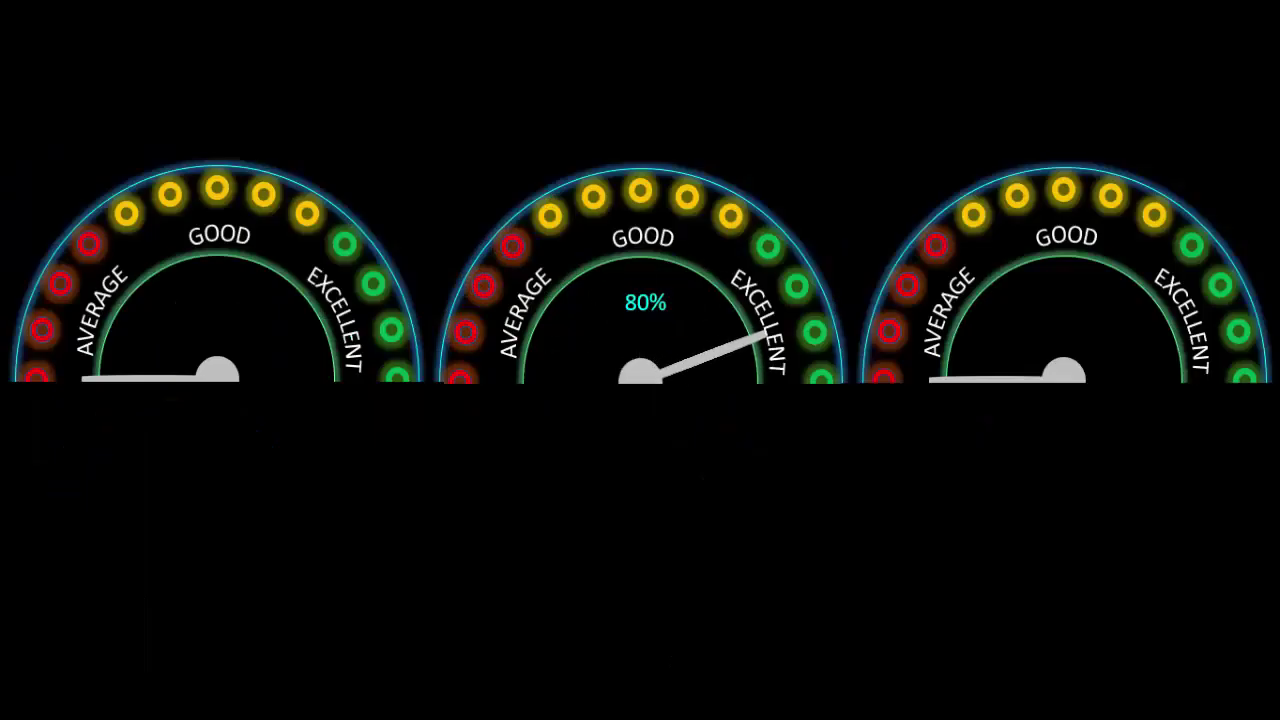
pyautogui.press('Escape')
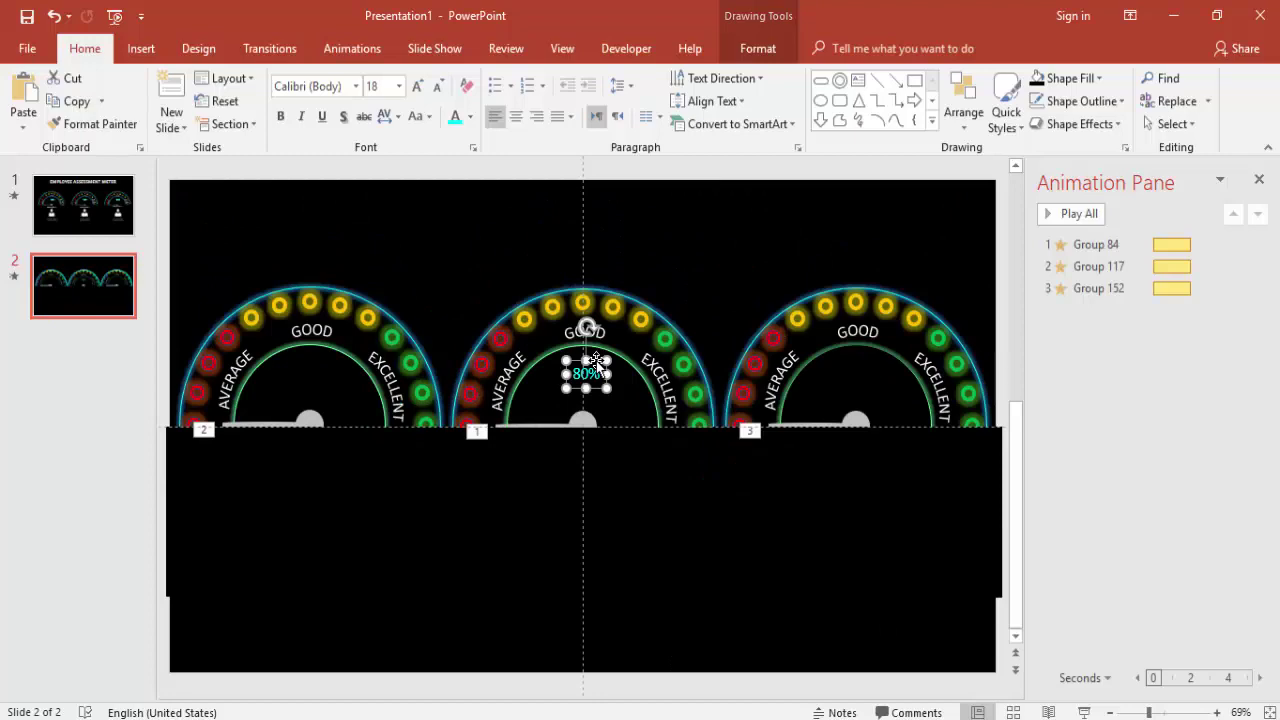
# Give the 80% label an Appear entrance, second in order, starting With Previous.
pyautogui.click(369, 50)
pyautogui.click(785, 112)
pyautogui.click(790, 182)
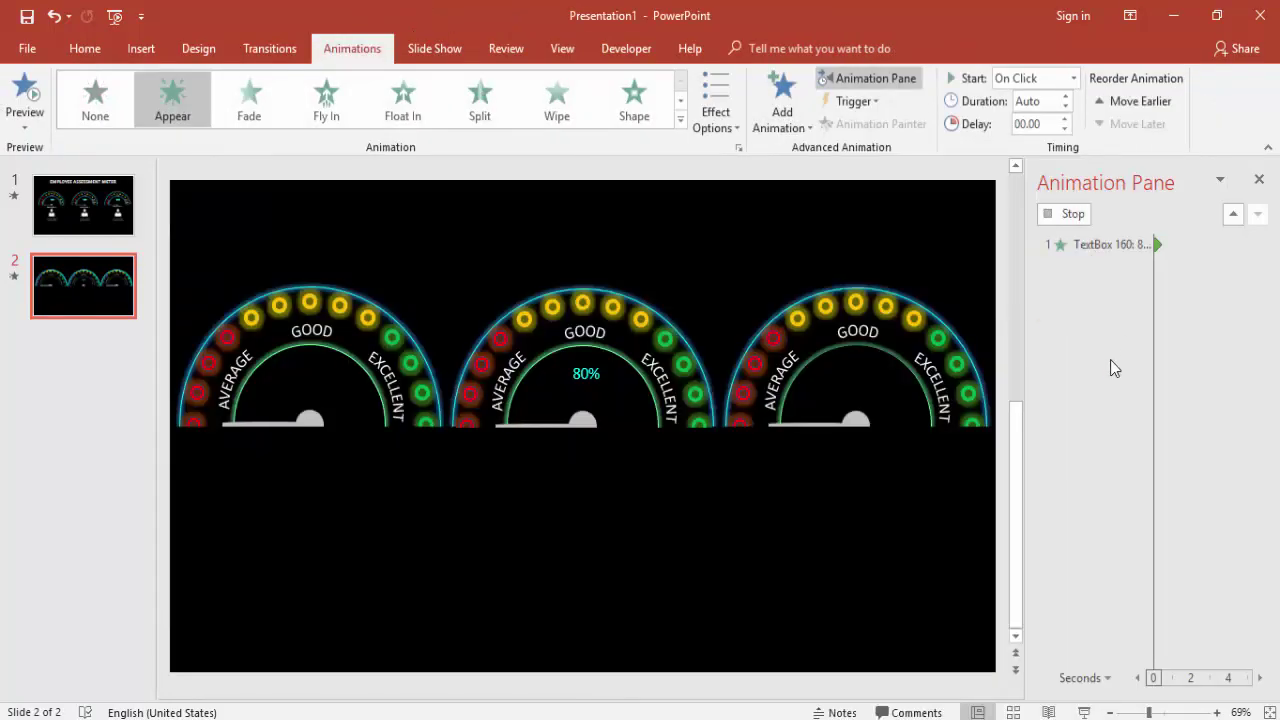
pyautogui.moveTo(1100, 314); pyautogui.dragTo(1092, 262)
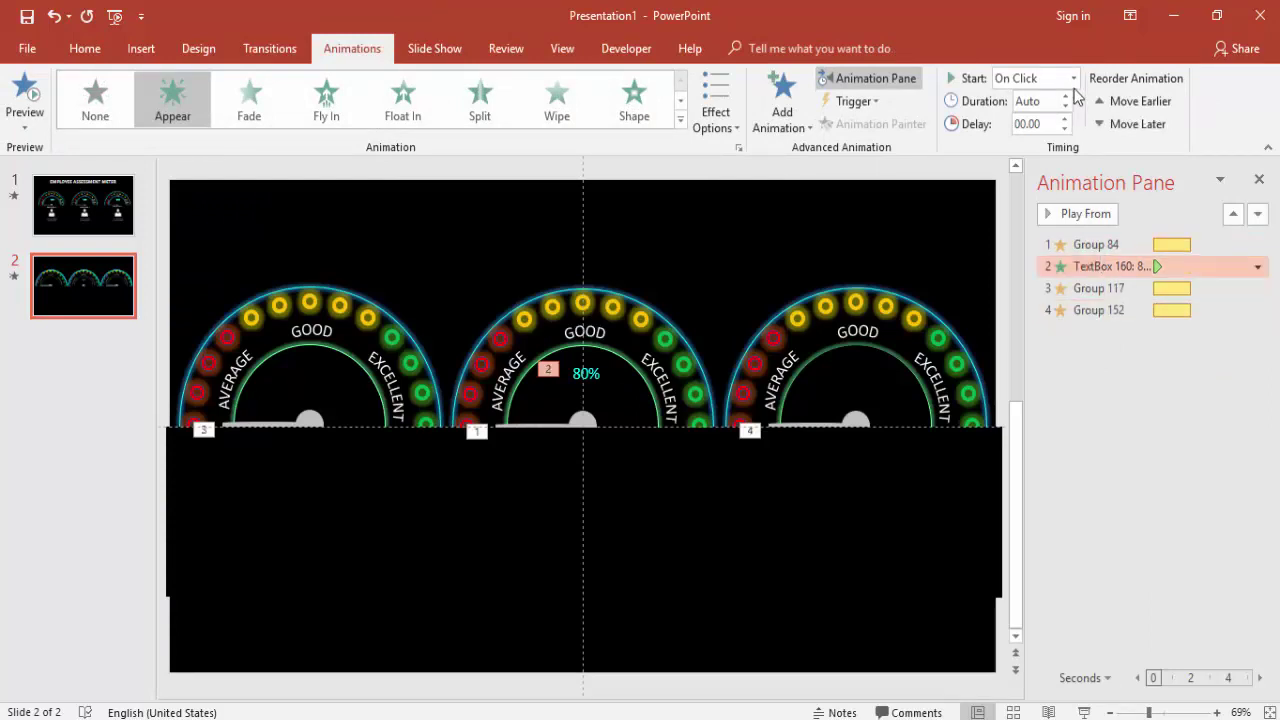
pyautogui.click(1073, 78)
pyautogui.click(1036, 120)
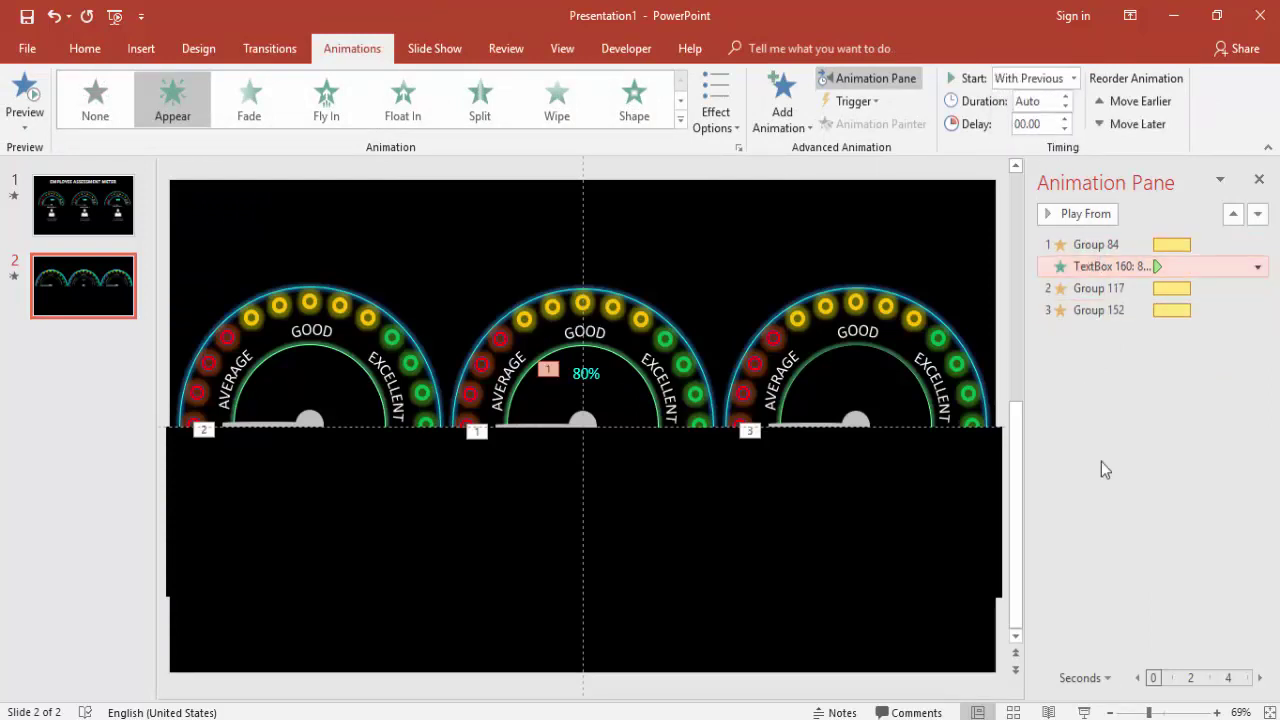
# Compare With Previous and After Previous timing in slide shows, keeping With Previous.
pyautogui.hotkey('shift', 'F5')
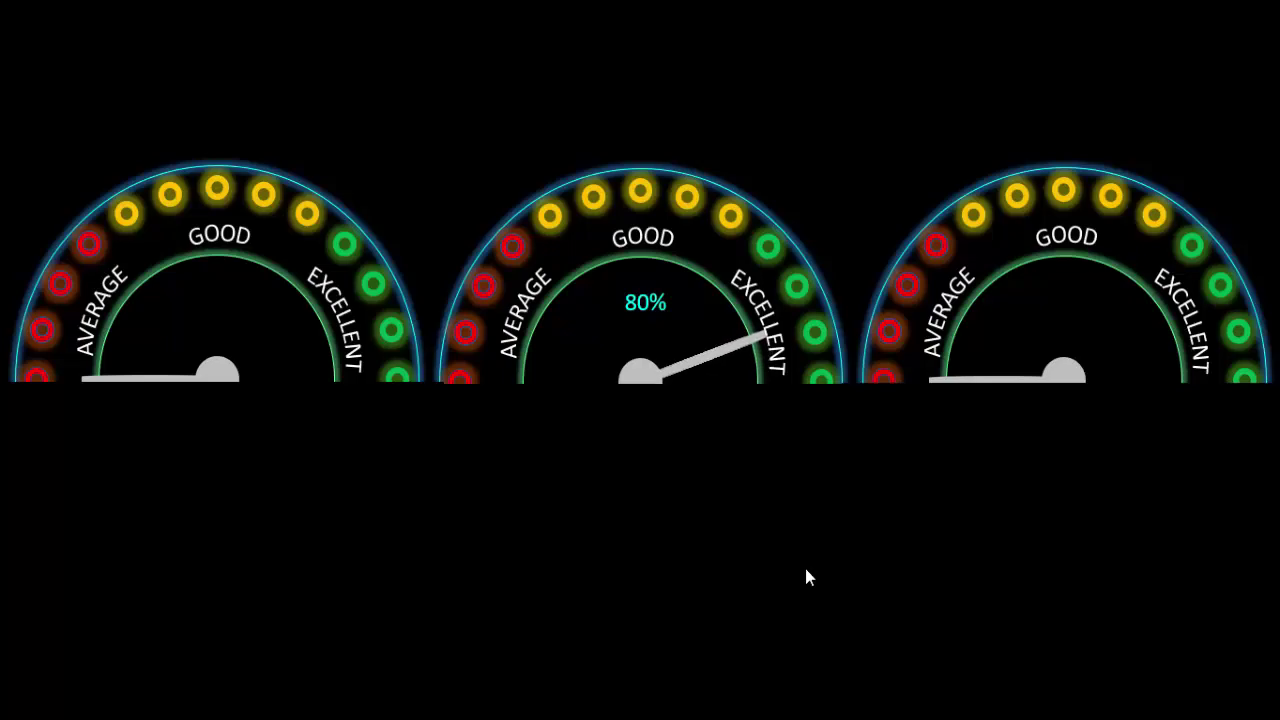
pyautogui.press('Escape')
pyautogui.click(1075, 78)
pyautogui.click(1025, 134)
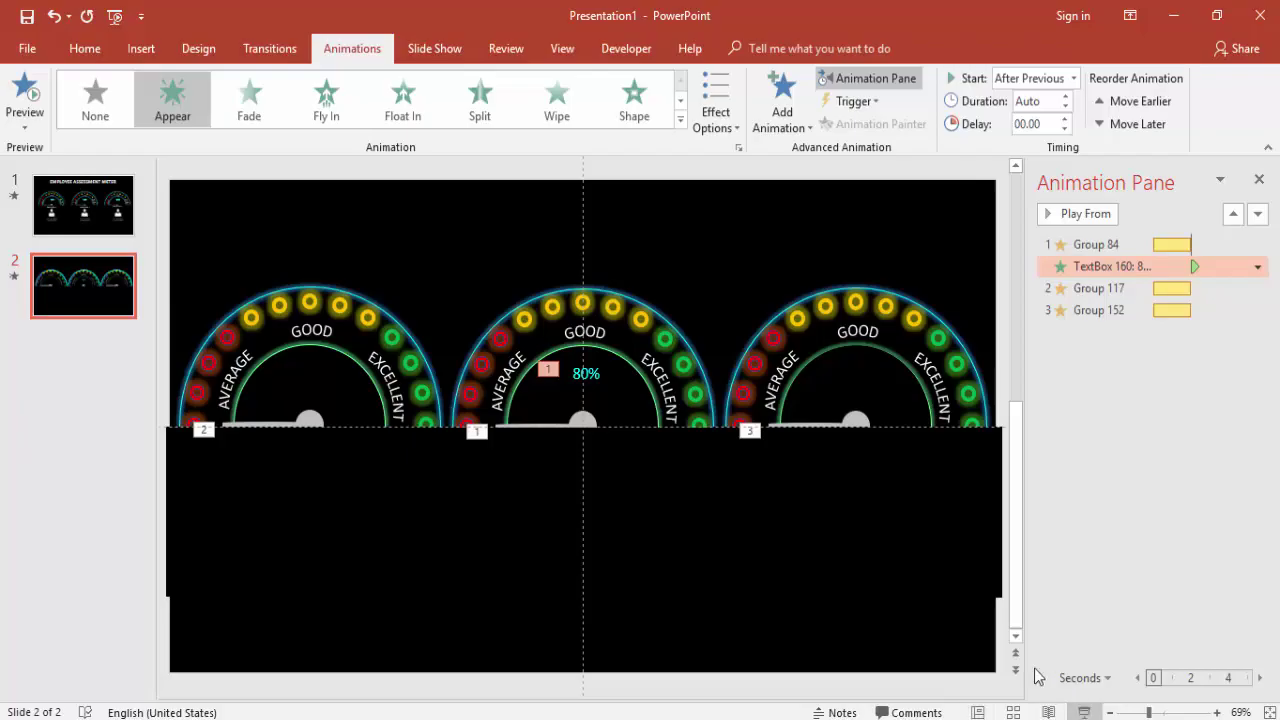
pyautogui.hotkey('shift', 'F5')
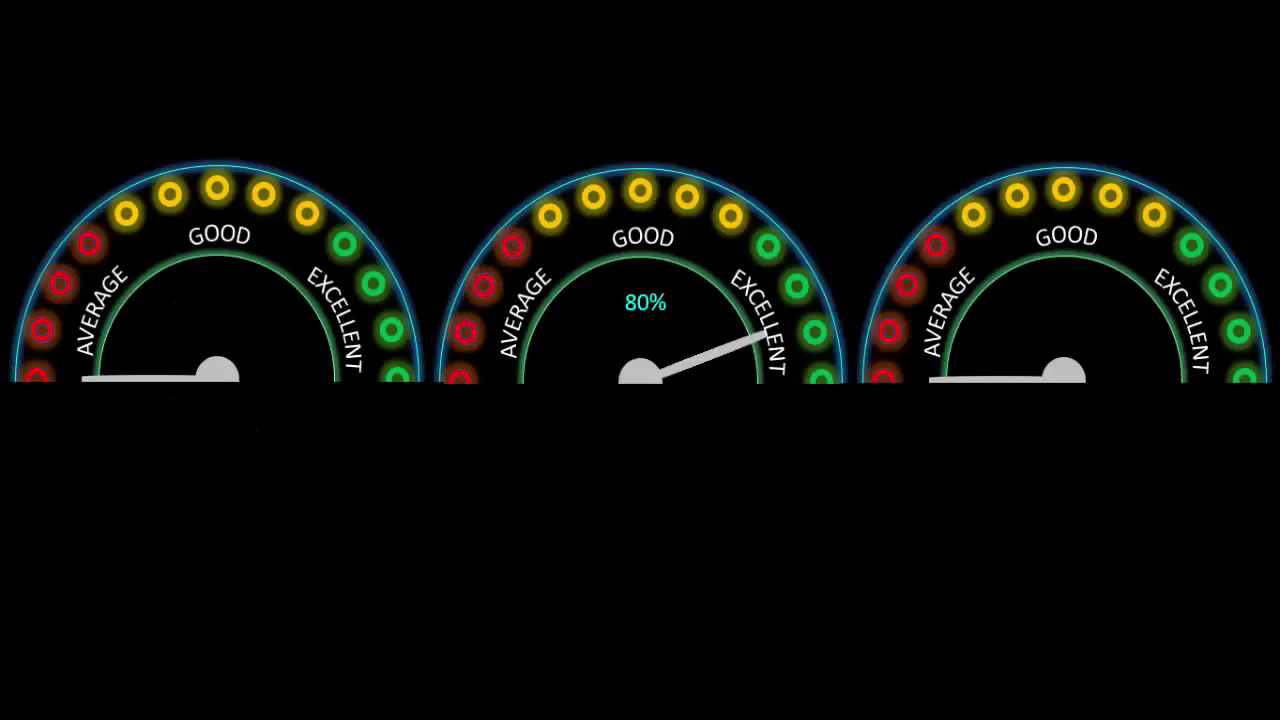
pyautogui.press('Escape')
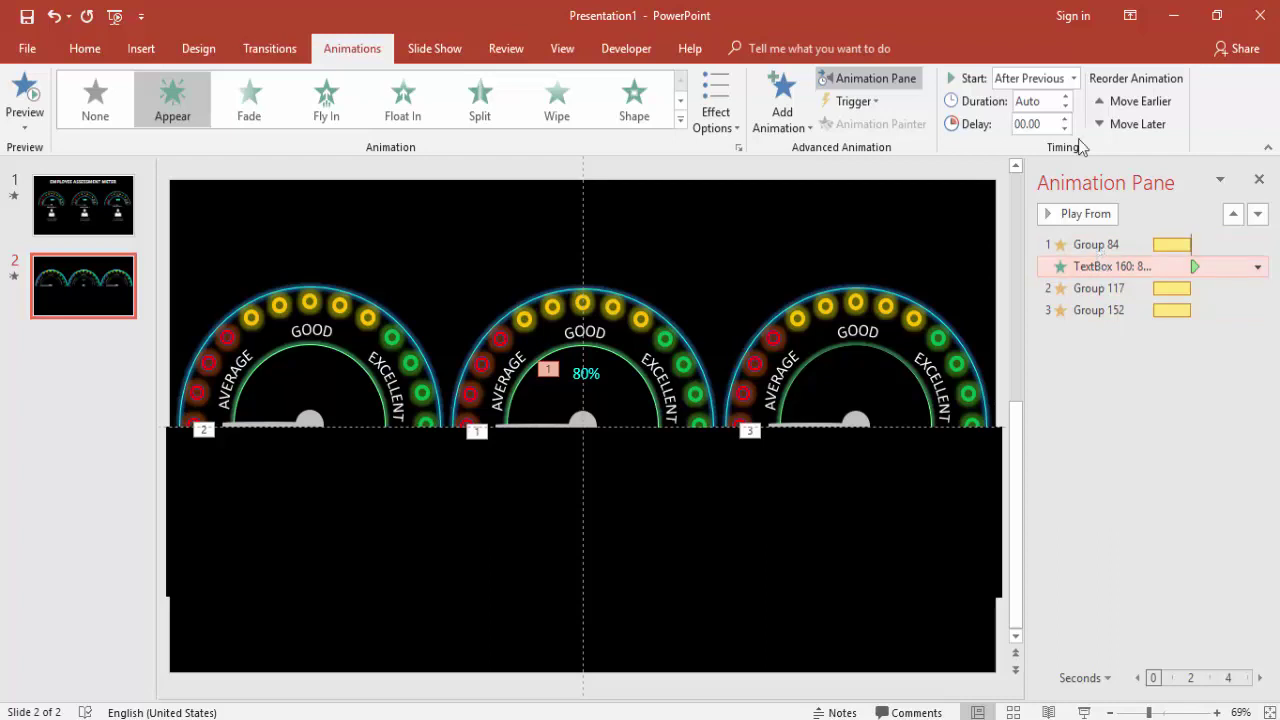
pyautogui.click(1035, 78)
pyautogui.click(1040, 118)
# Delay the label's appearance by 0.5 seconds, then present slide 1 full-screen.
pyautogui.doubleClick(1085, 267)
pyautogui.click(895, 254)
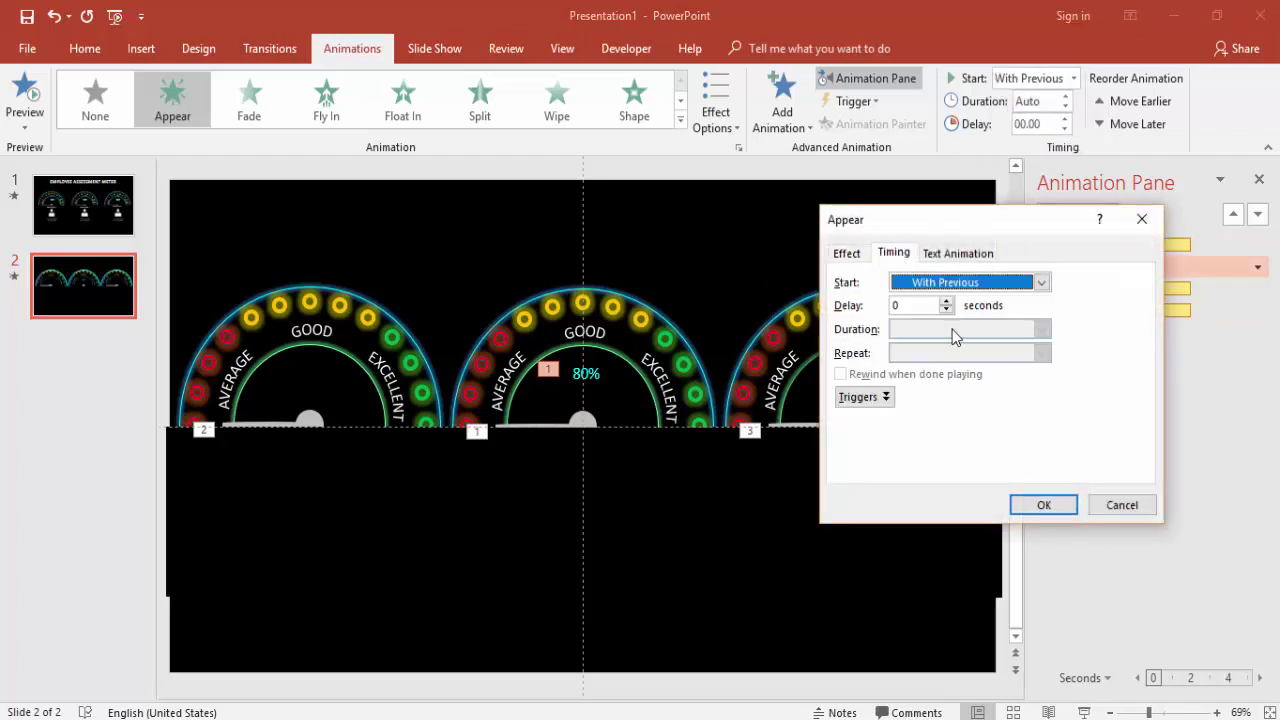
pyautogui.click(946, 301)
pyautogui.click(1043, 505)
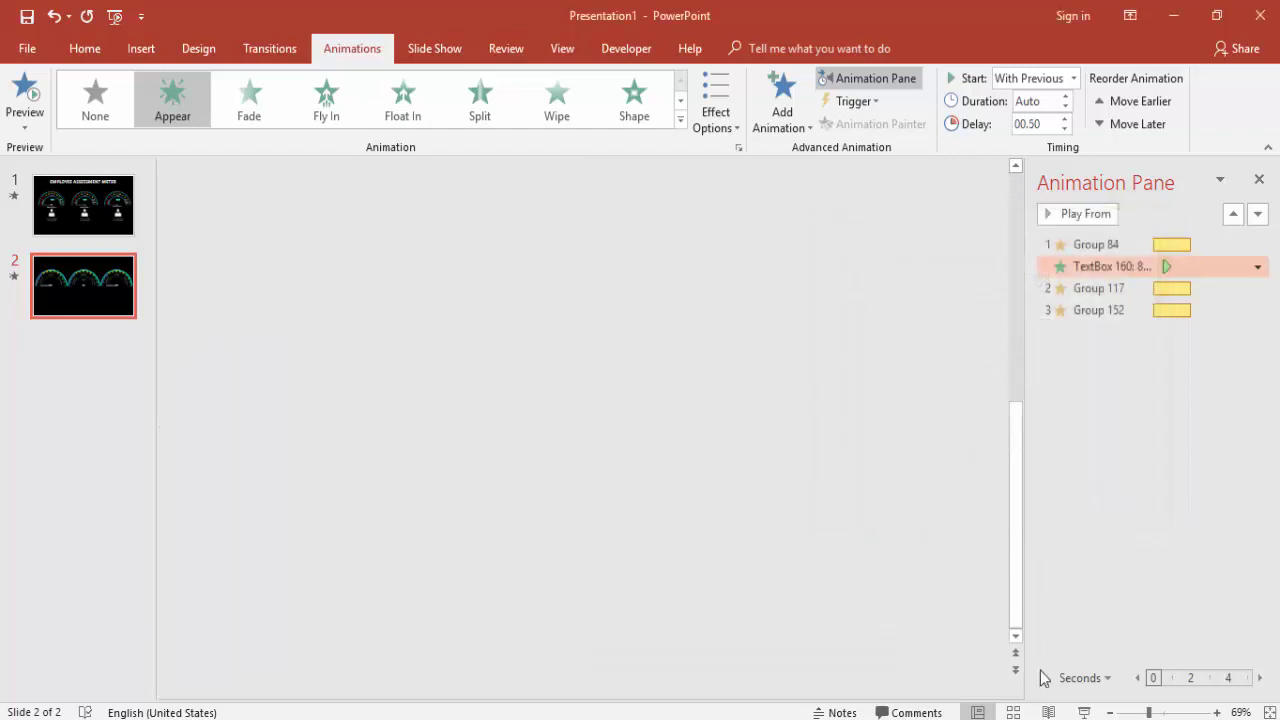
pyautogui.hotkey('shift', 'F5')
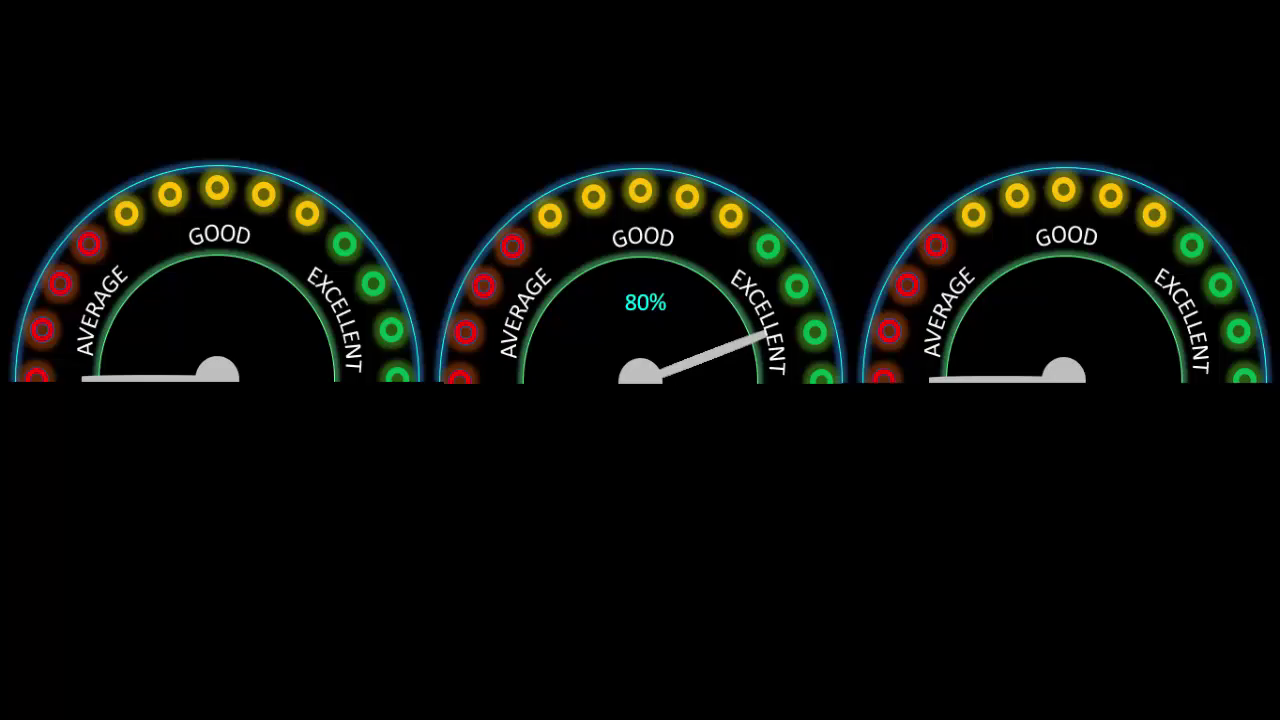
pyautogui.press('Escape')
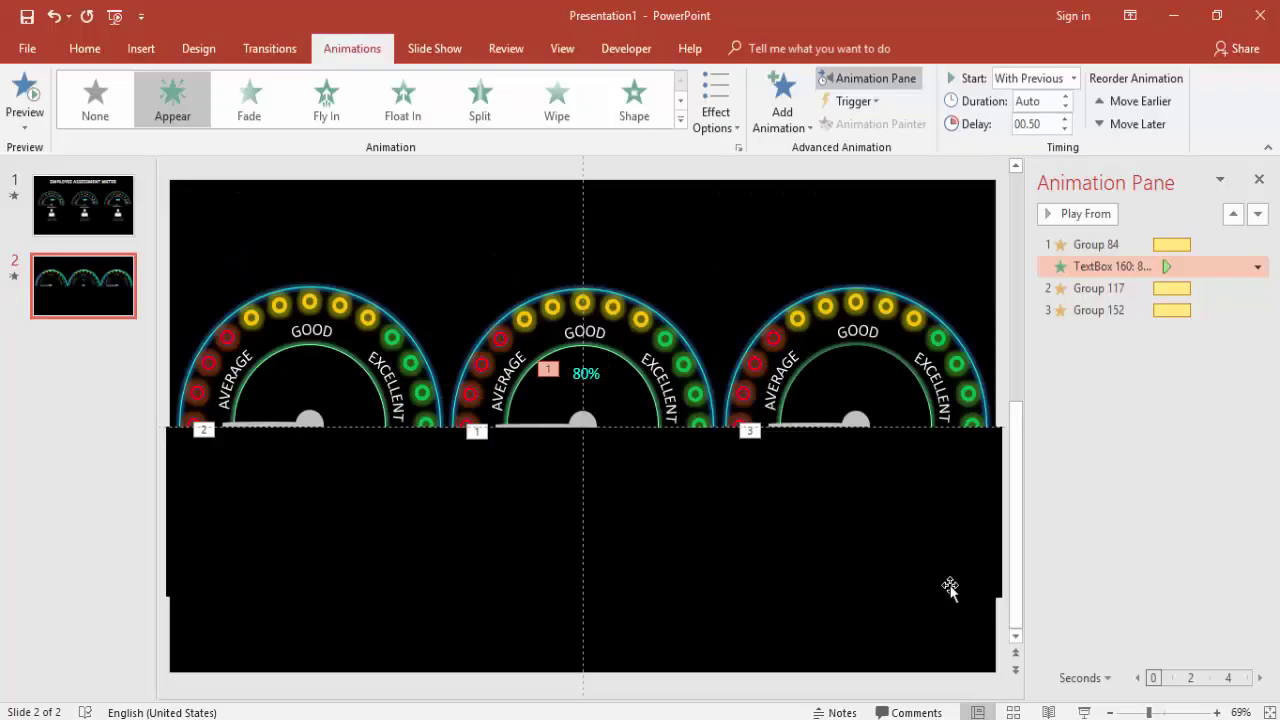
pyautogui.click(80, 211)
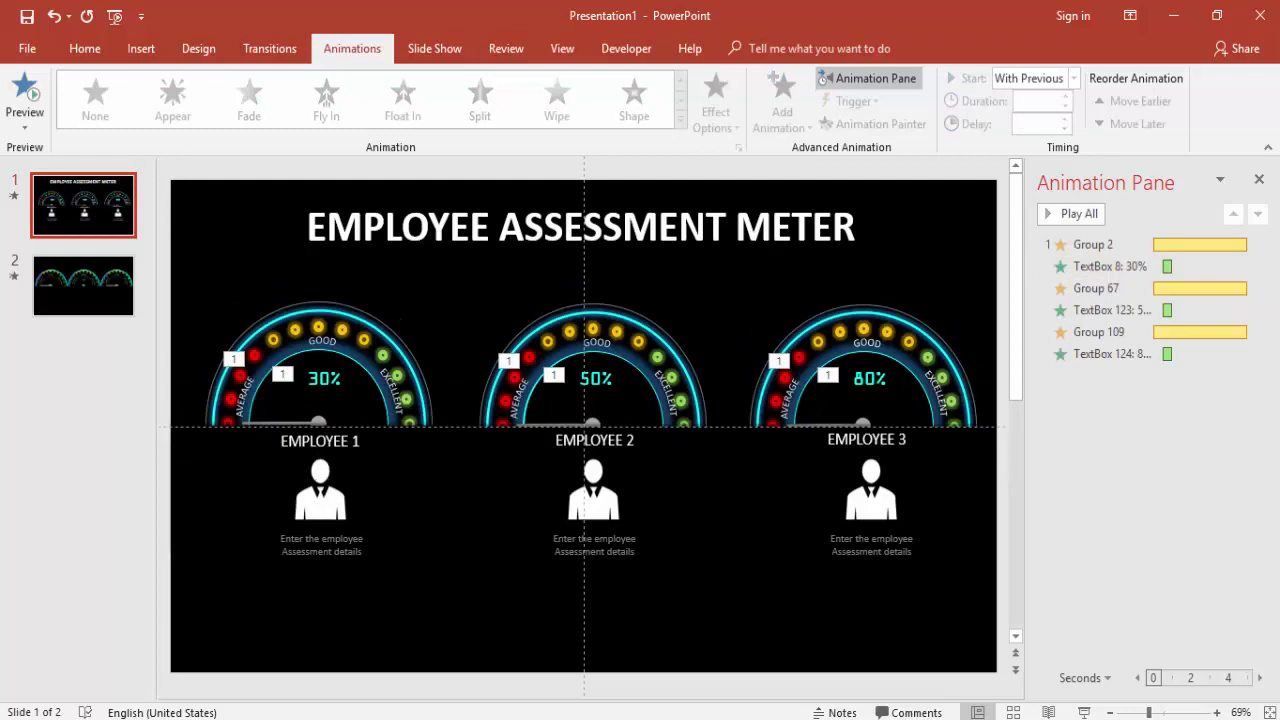
pyautogui.click(1084, 712)
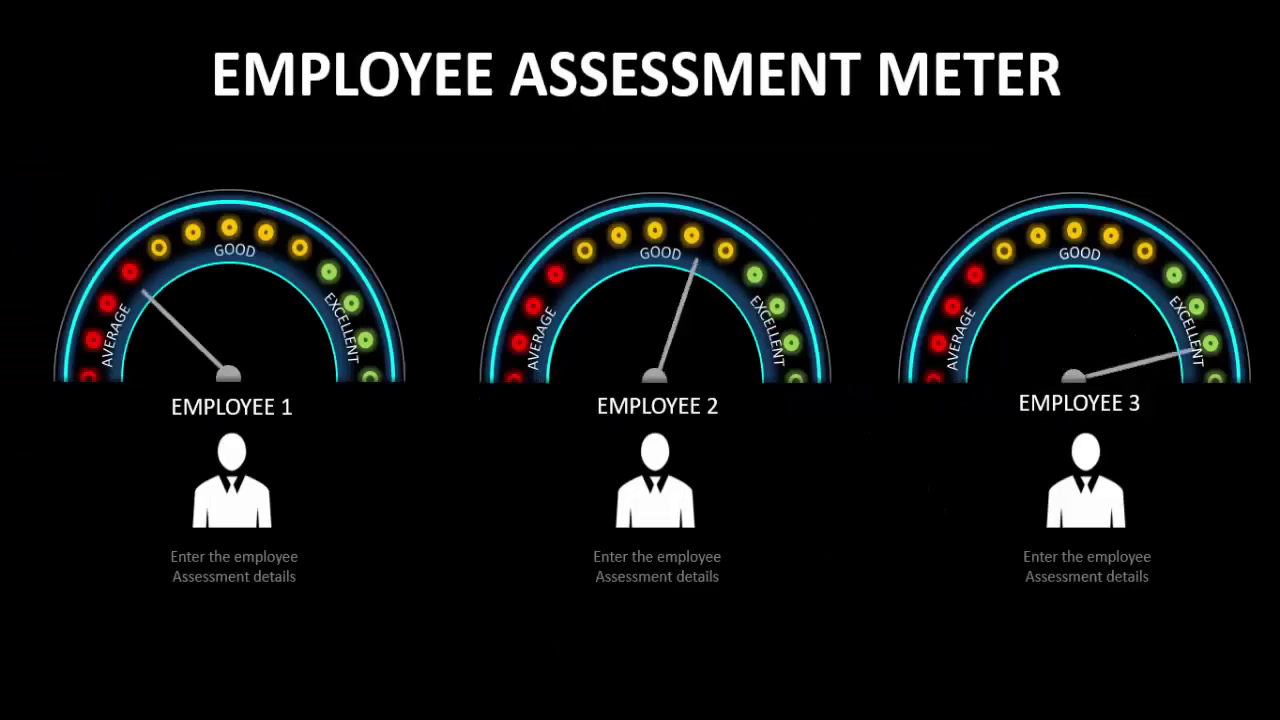